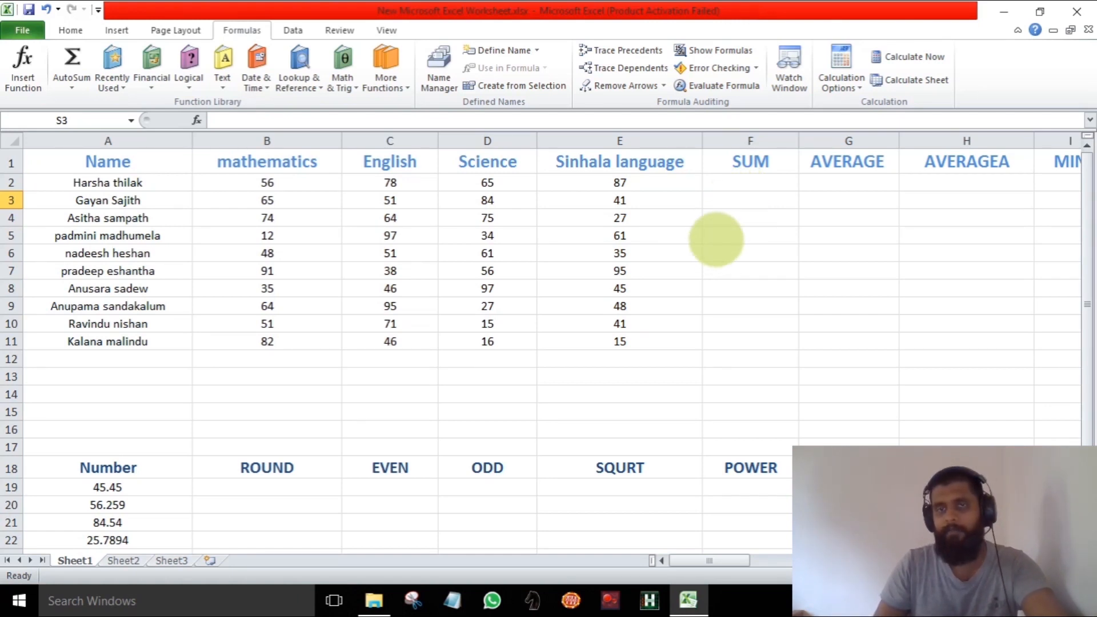
Enter a SUM formula in F2 that totals the first student's four subject marks in B2:E2
click(731, 184)
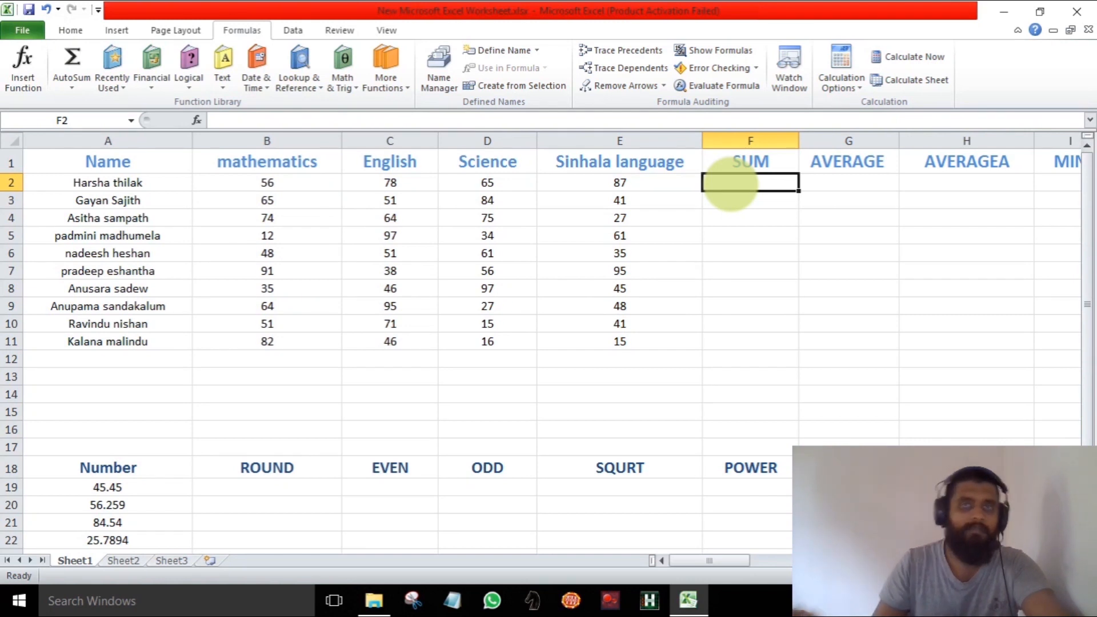
double_click(730, 184)
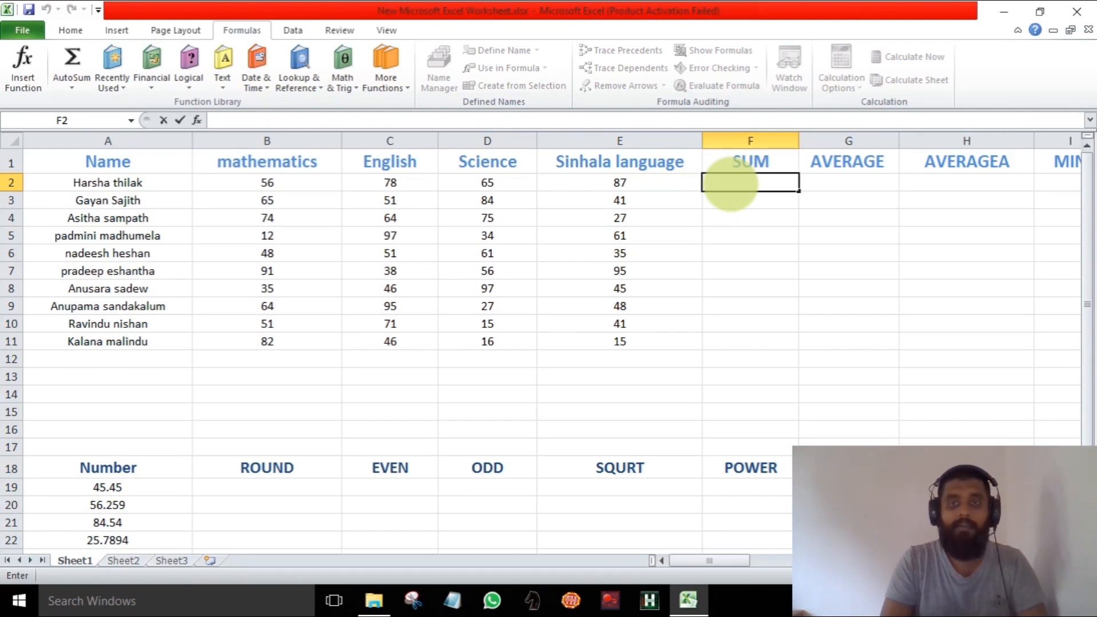
text(=)
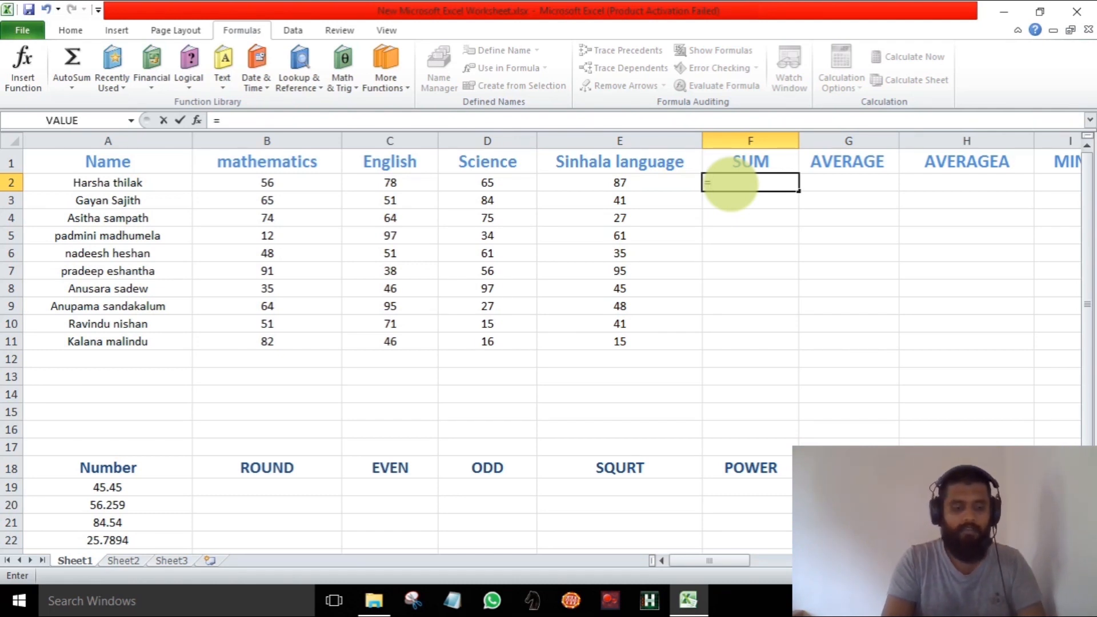
text(su)
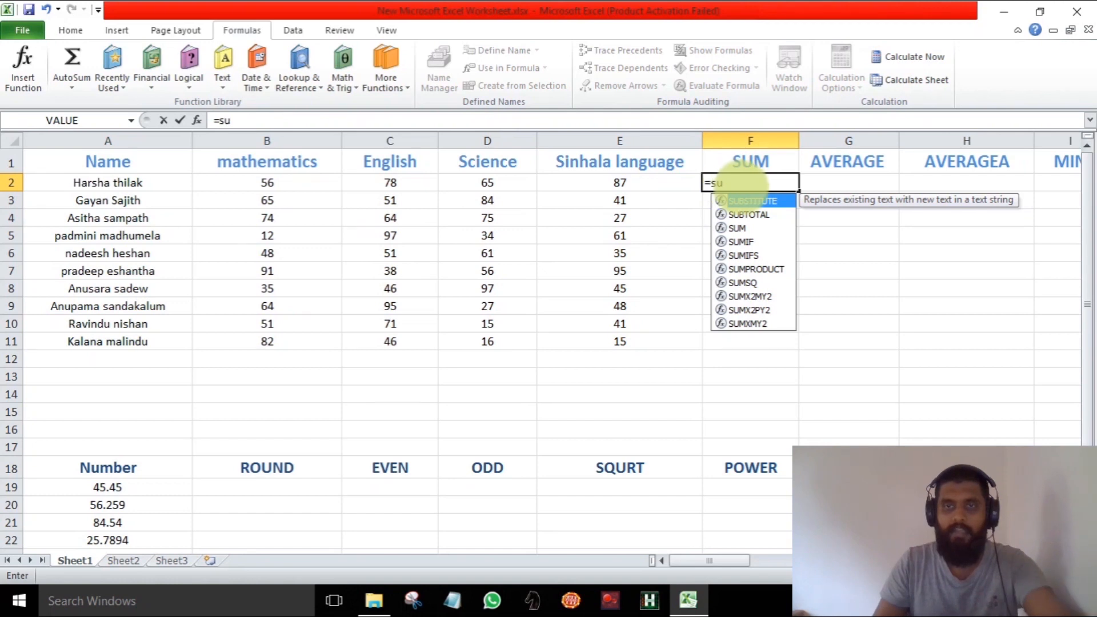
click(738, 228)
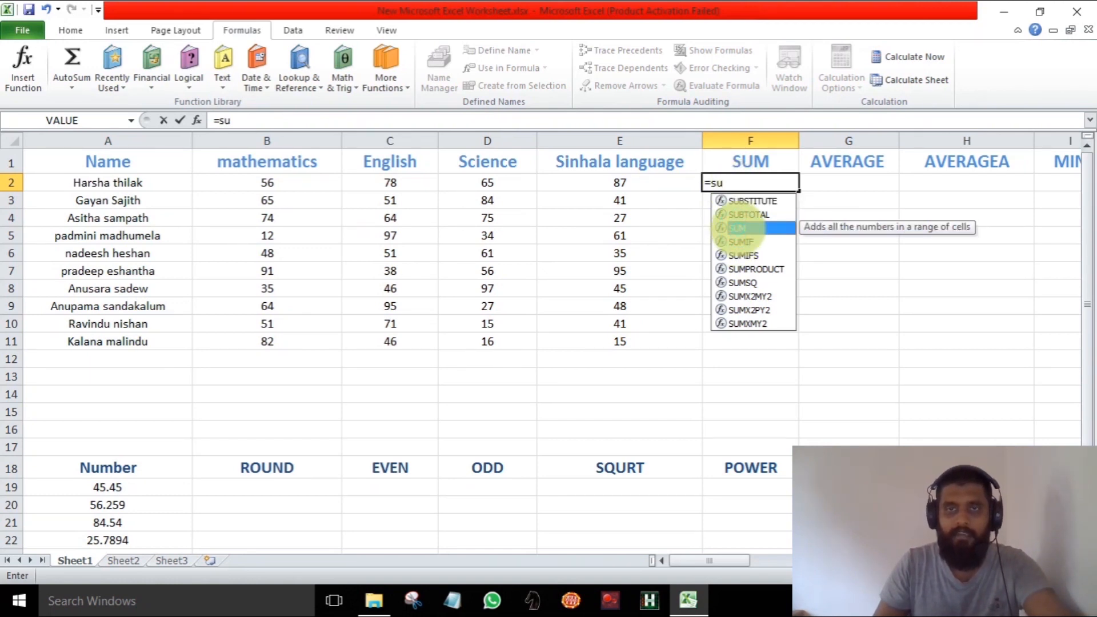
double_click(738, 228)
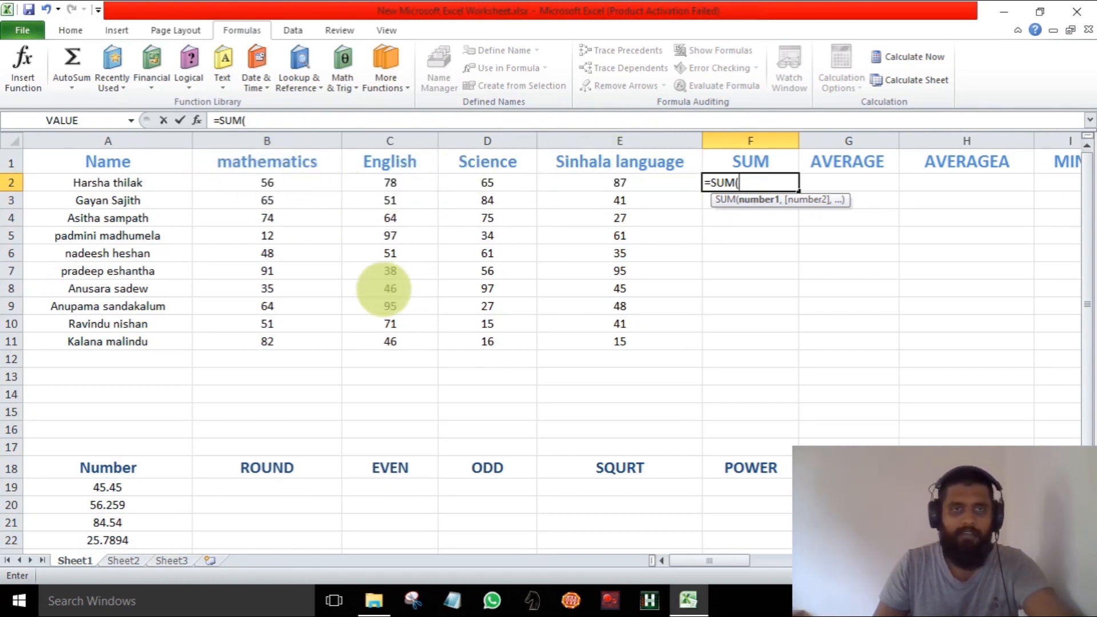
click(300, 183)
drag(300, 183, 572, 182)
key(Return)
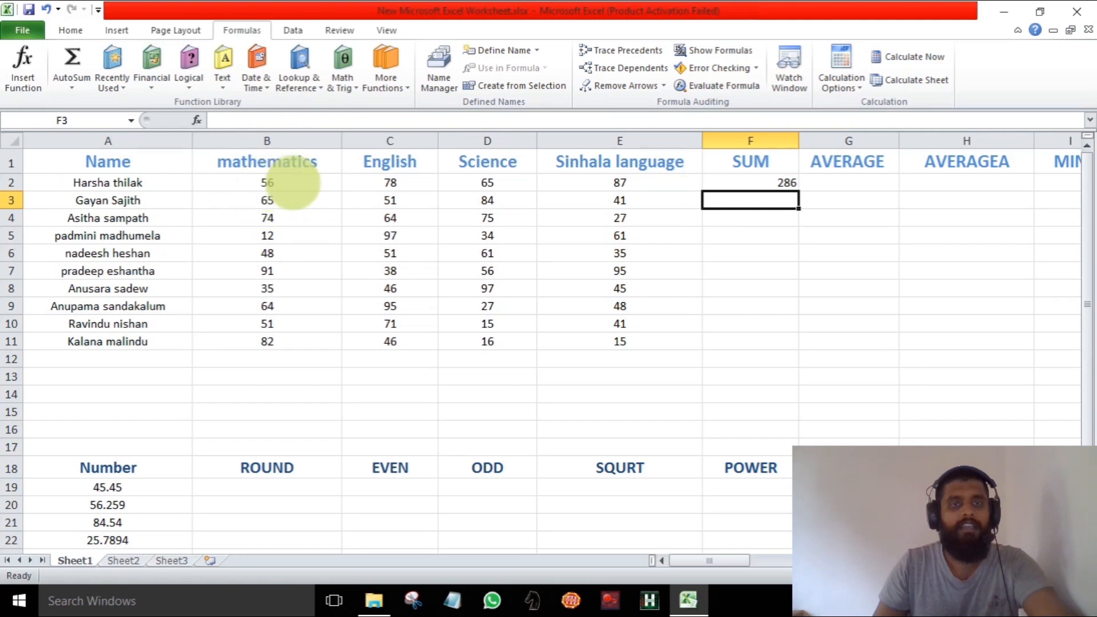
Fill the SUM formula from F2 down to F11 for all the remaining students
click(750, 182)
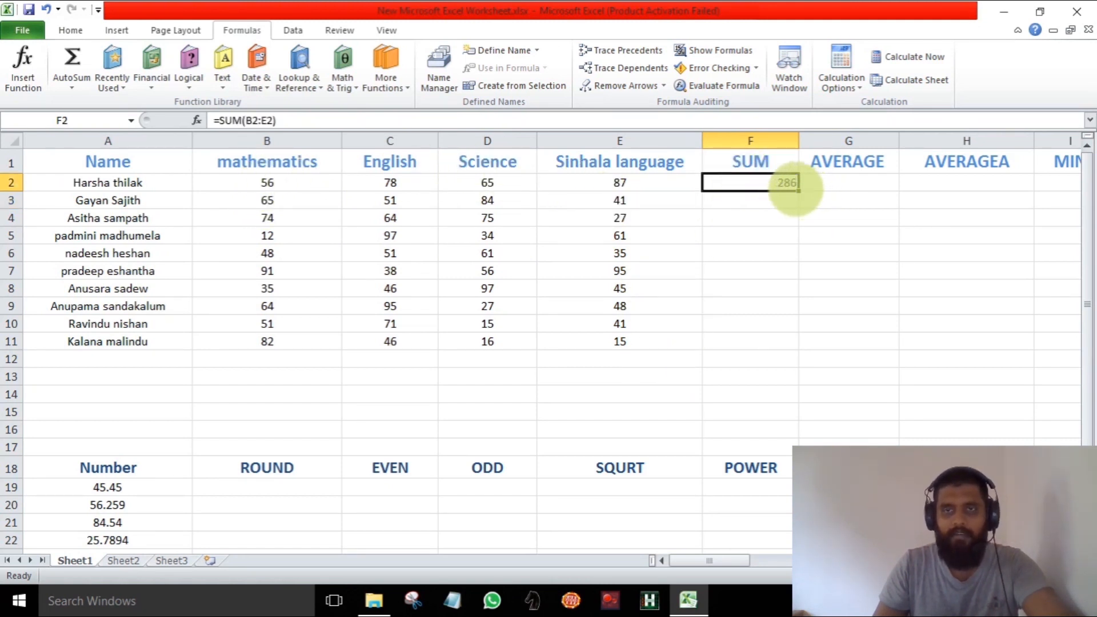
drag(798, 190, 795, 349)
click(637, 411)
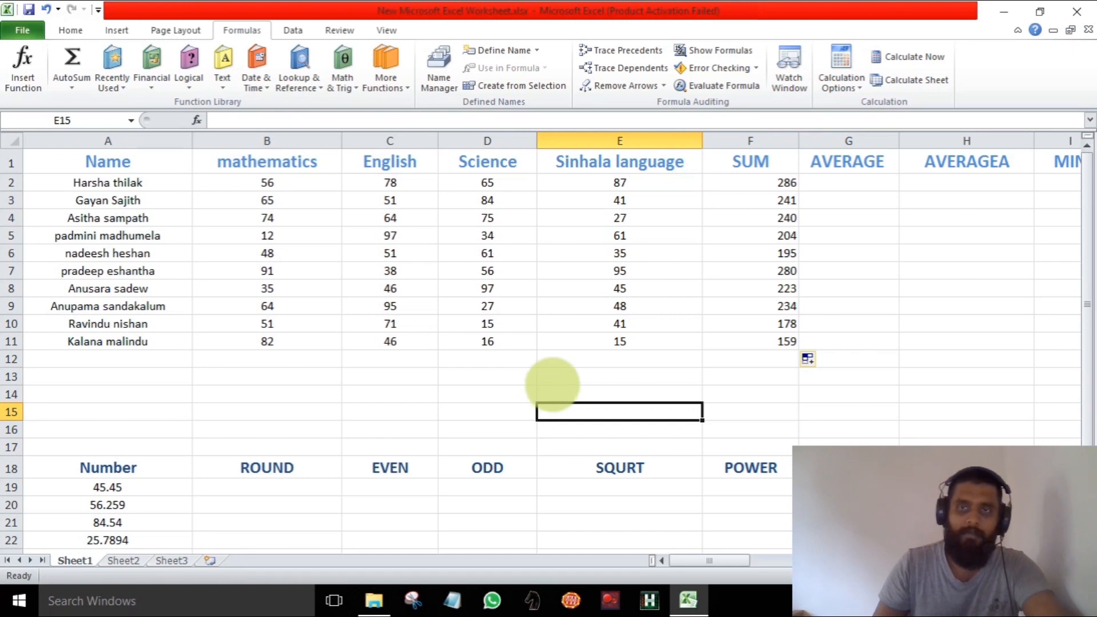
Enter an AVERAGE formula in G2 over the first student's marks in B2:E2
click(869, 184)
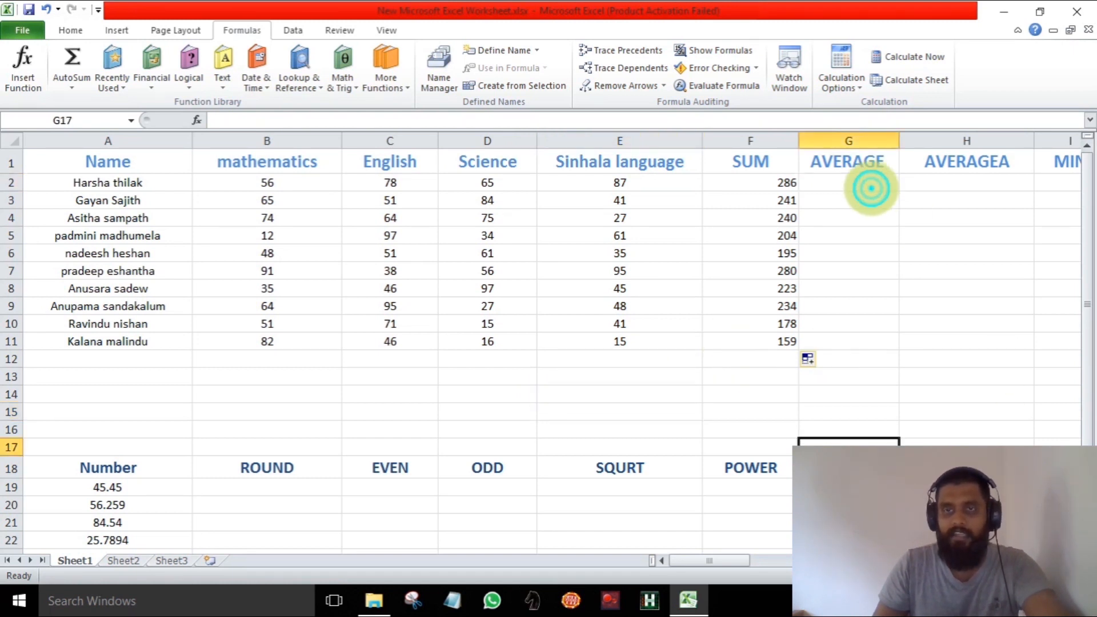
double_click(852, 183)
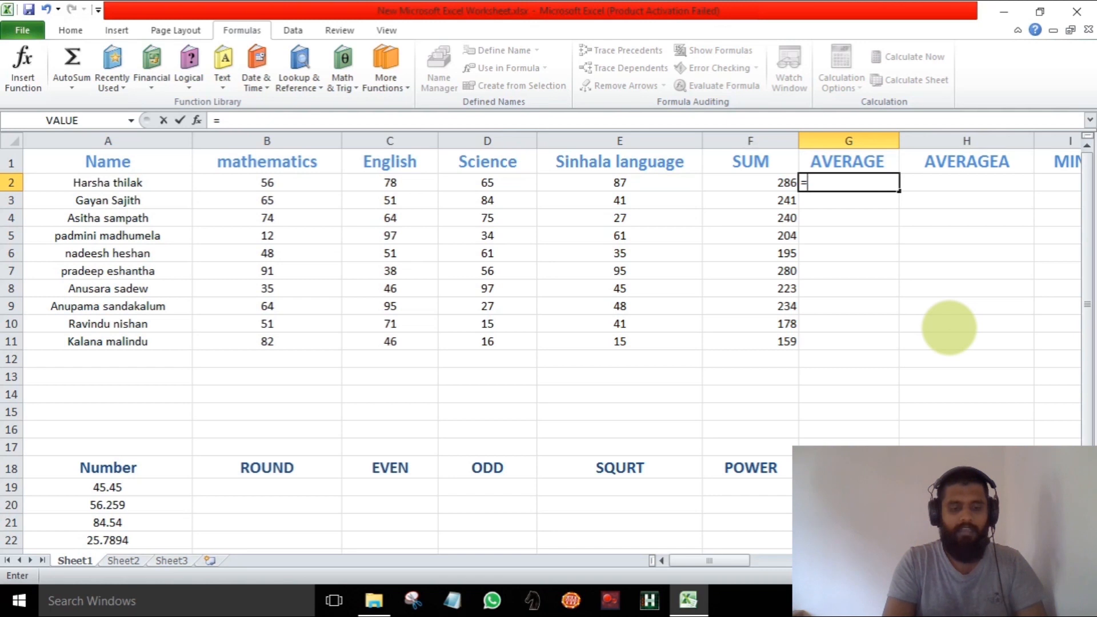
text(ave)
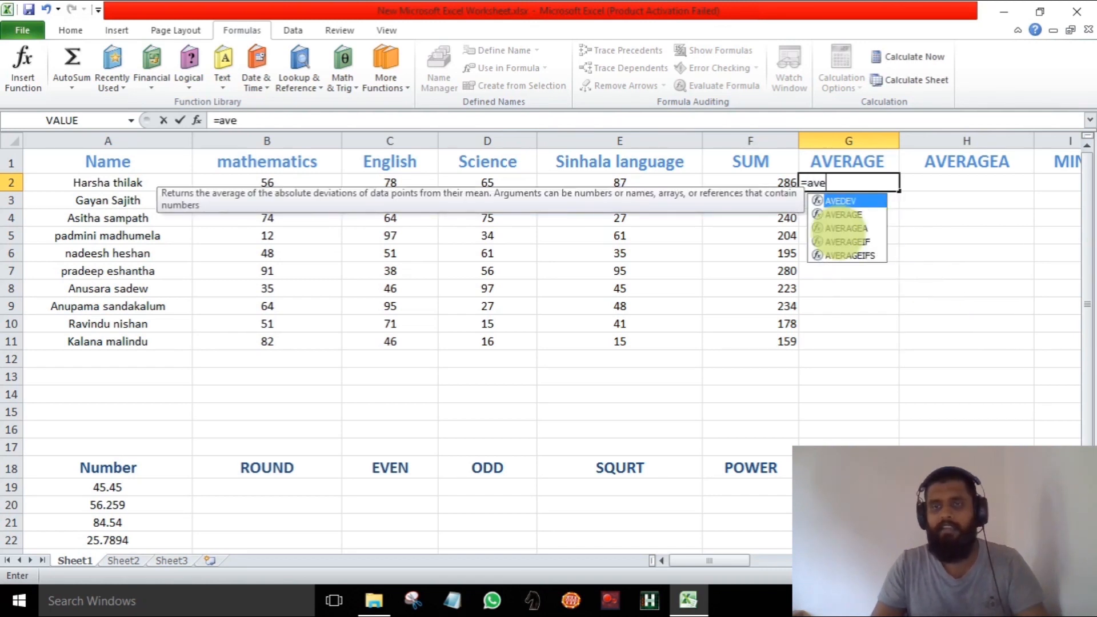
double_click(850, 214)
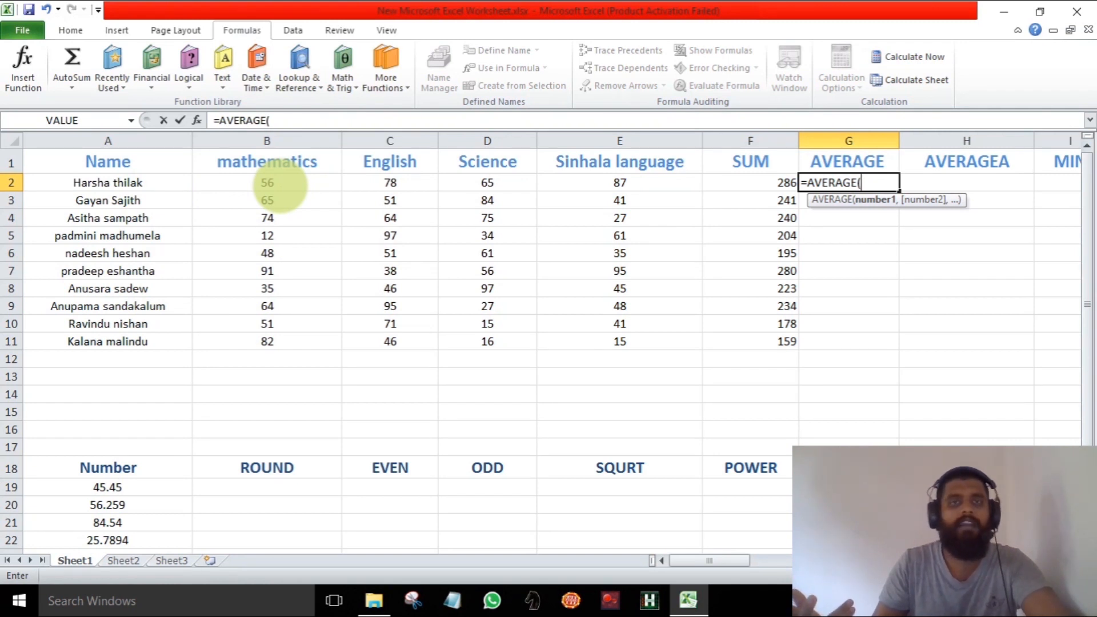
drag(313, 184, 570, 187)
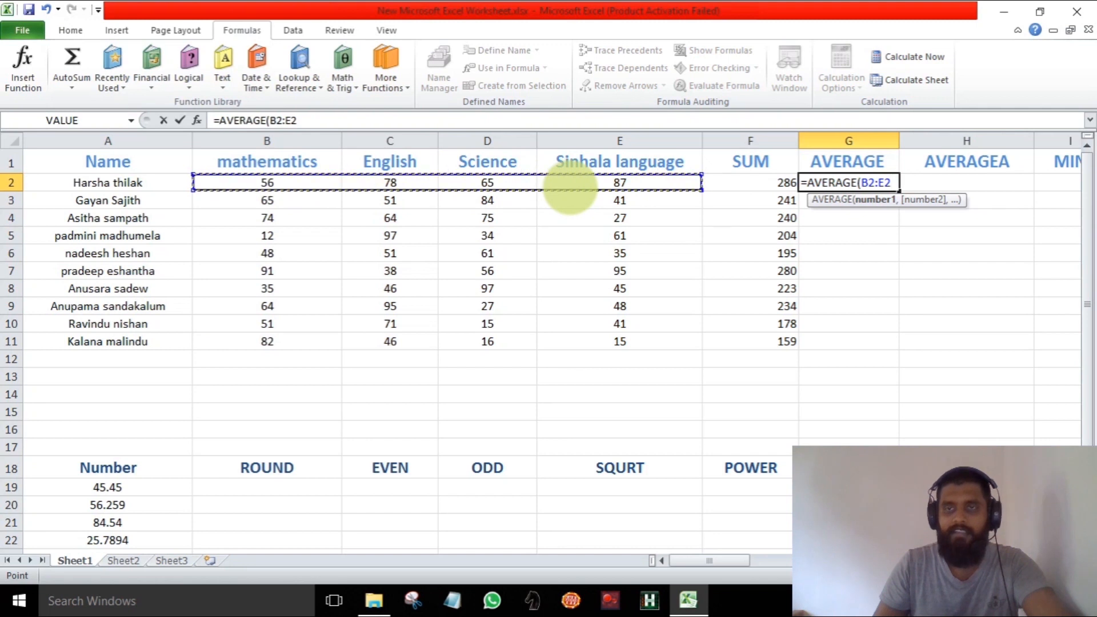
key(Return)
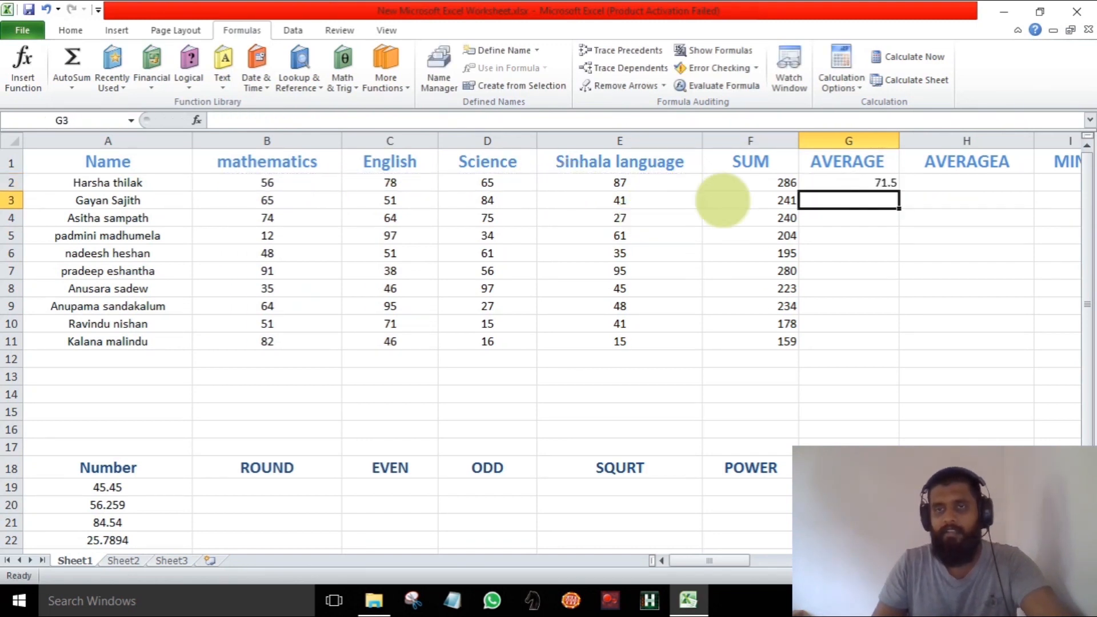
Fill the AVERAGE formula from G2 down to G11 for the remaining students
click(866, 183)
drag(898, 191, 898, 345)
click(714, 443)
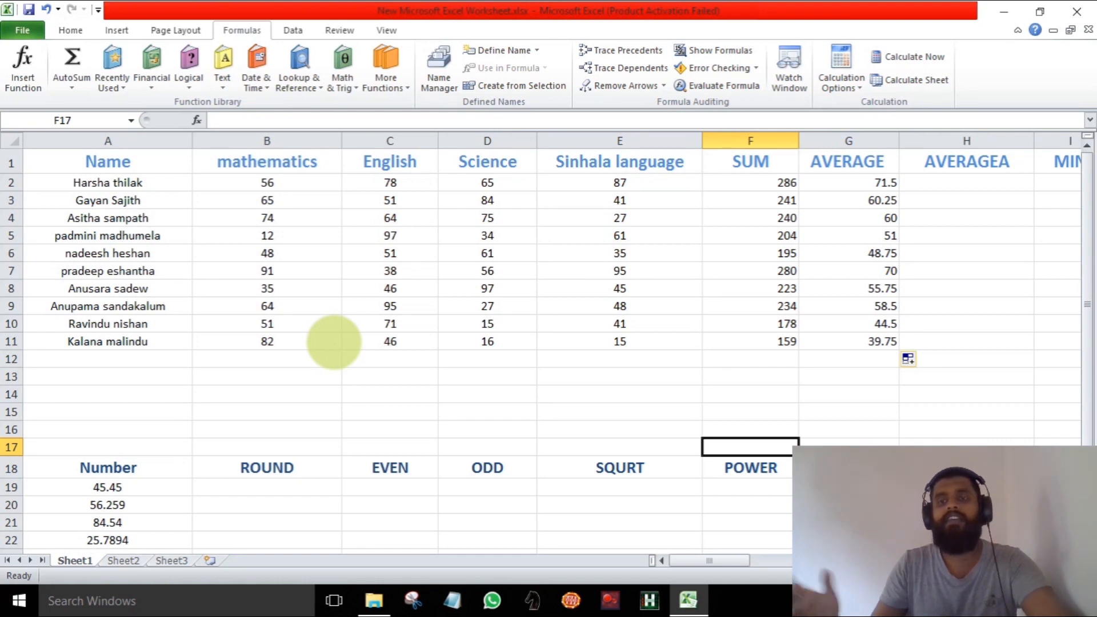
Examine the AVERAGE formula in G2, the AVERAGEA column and the Sinhala language marks in E2:E11
click(839, 325)
key(Right)
key(Right)
key(Right)
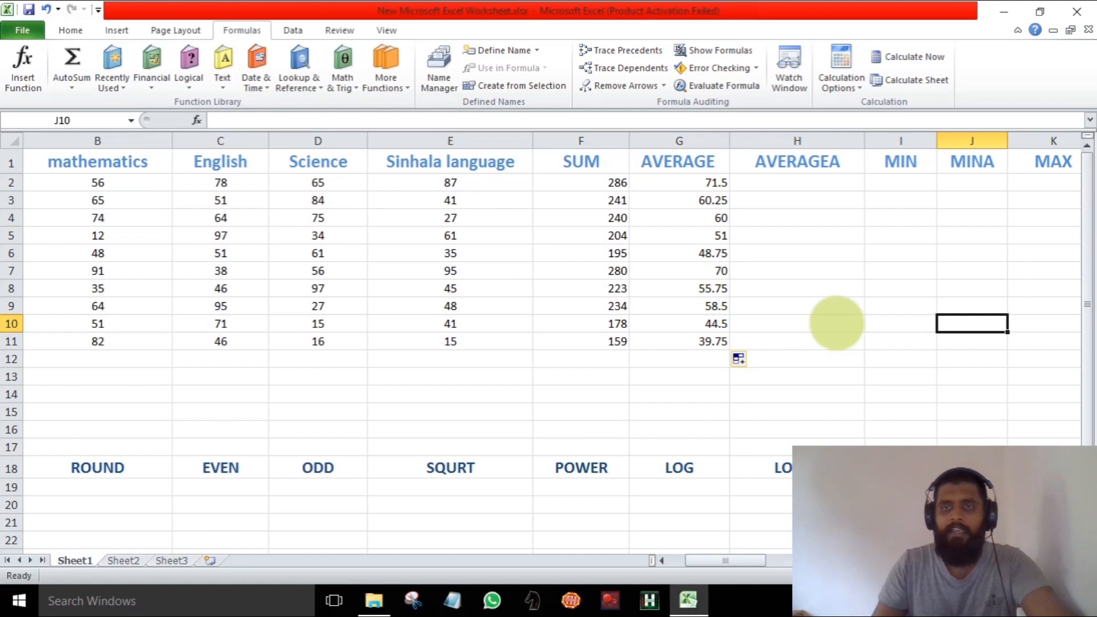
click(778, 184)
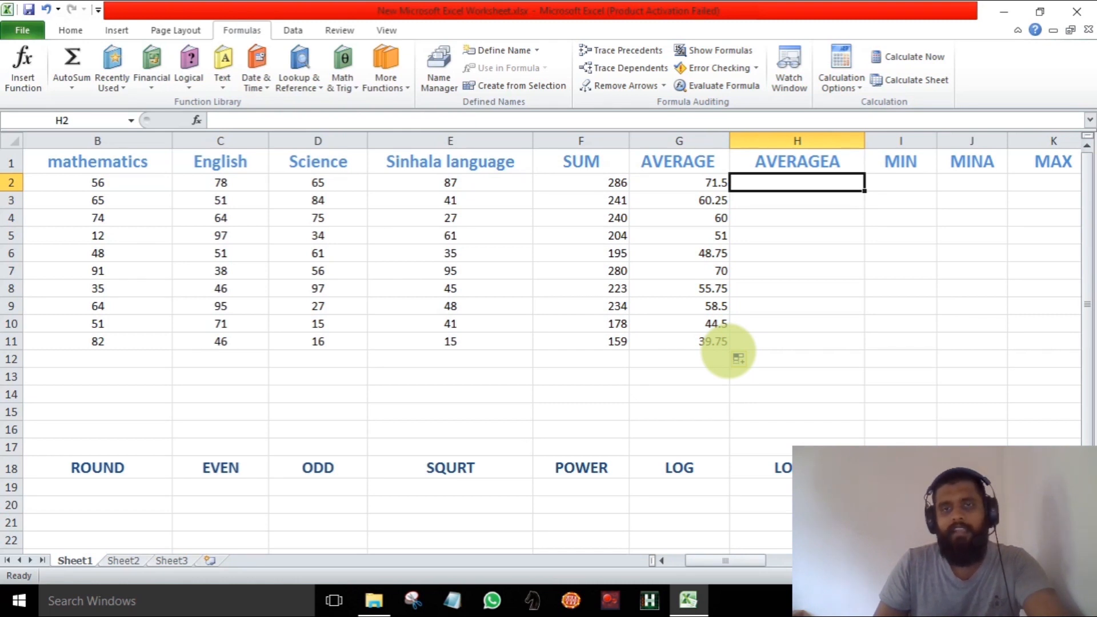
click(683, 179)
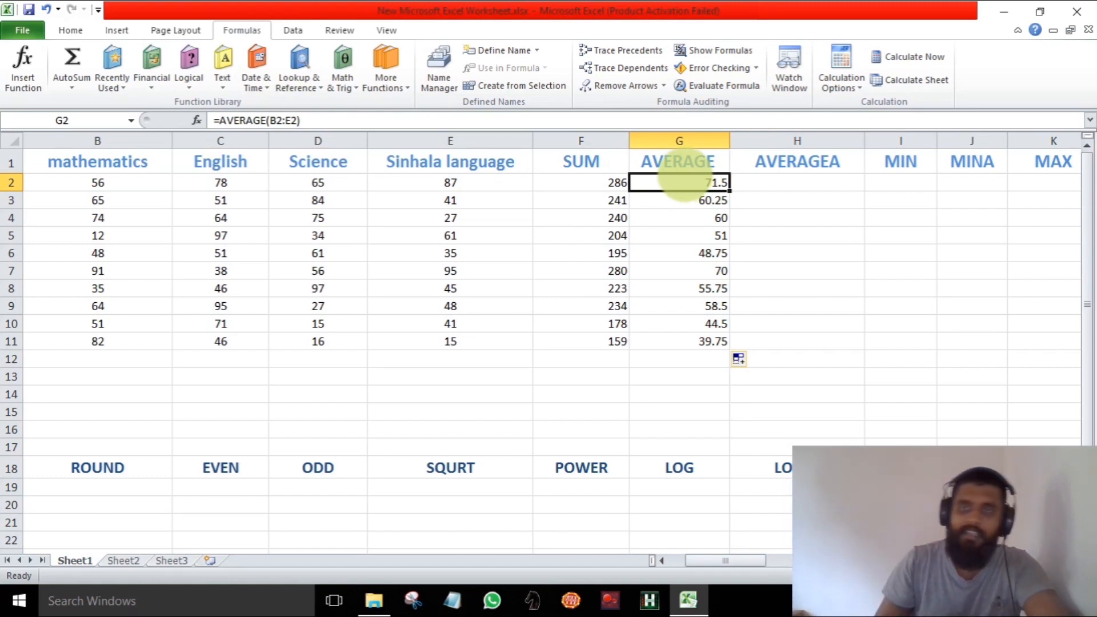
click(818, 185)
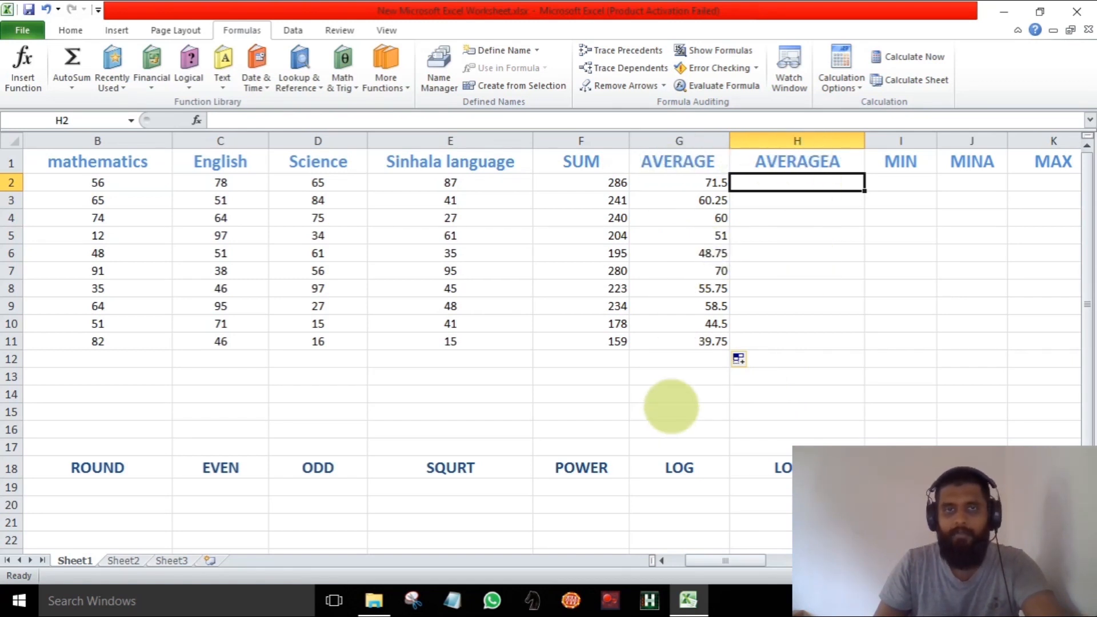
drag(494, 183, 502, 340)
click(507, 394)
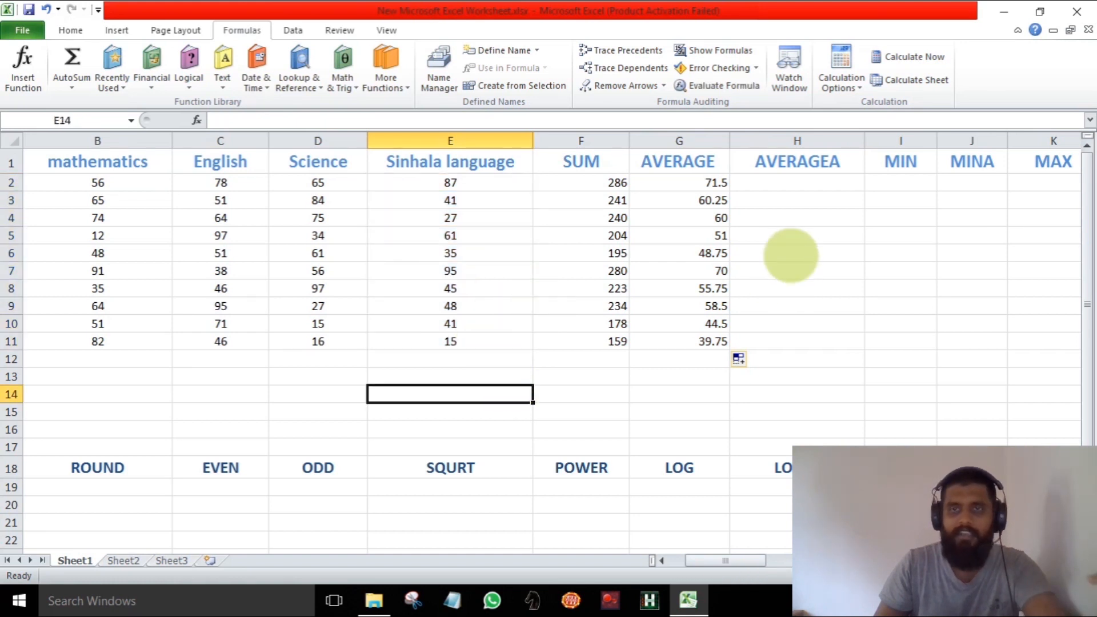
click(751, 234)
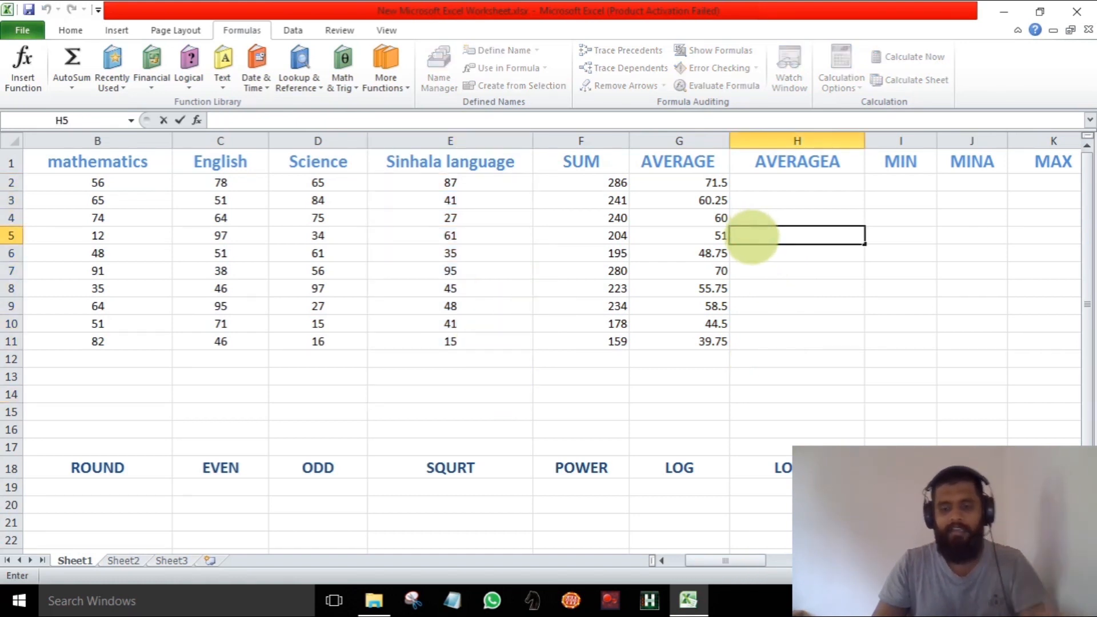
text(=ave)
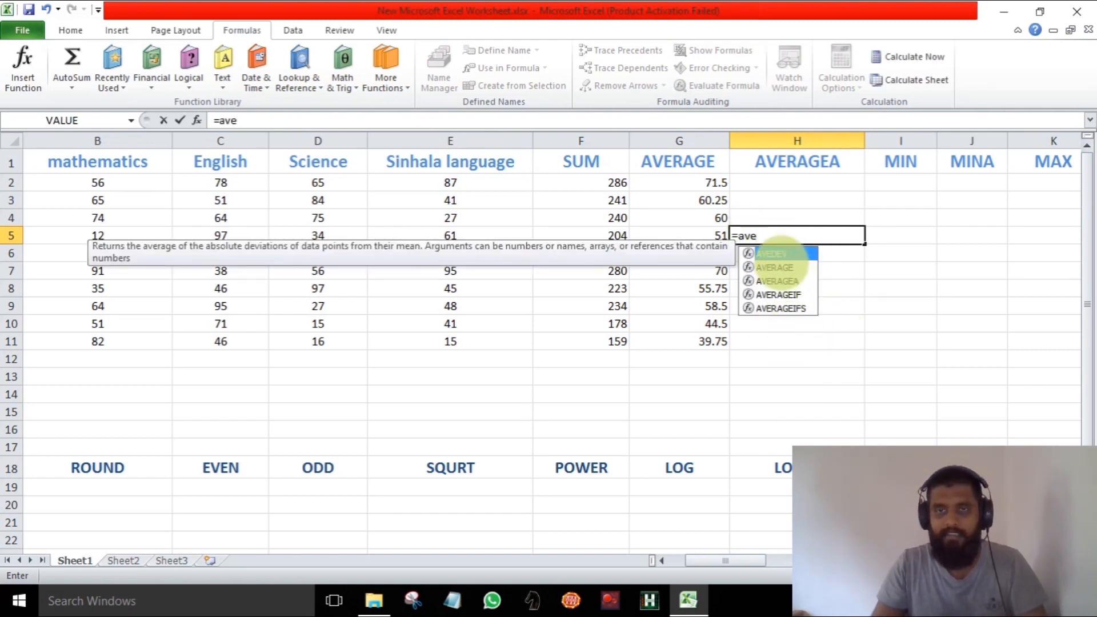
double_click(775, 267)
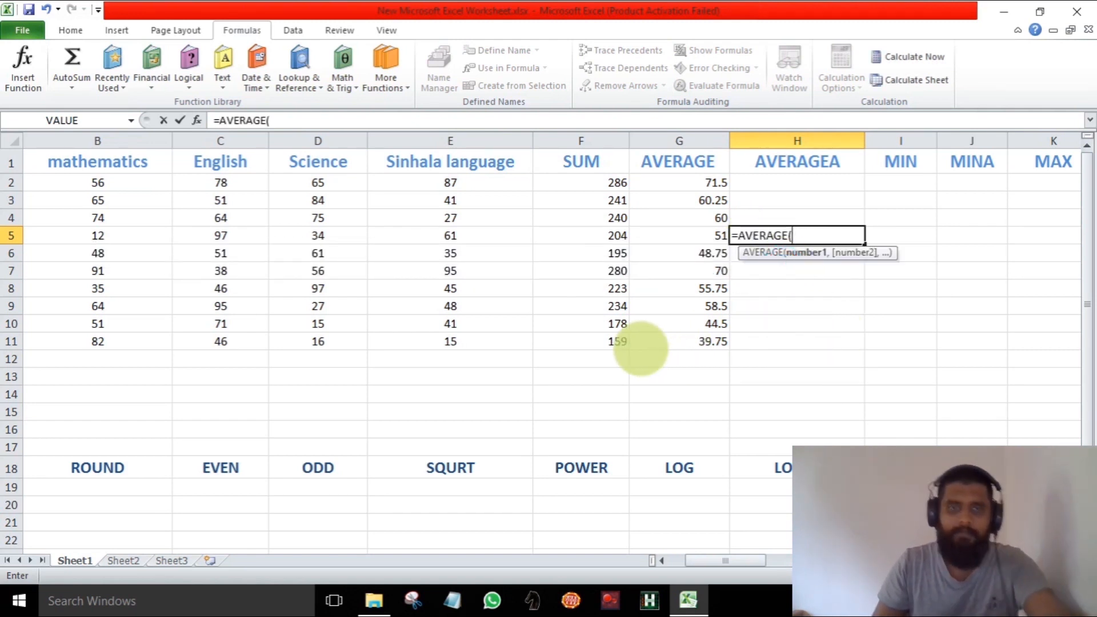
click(470, 361)
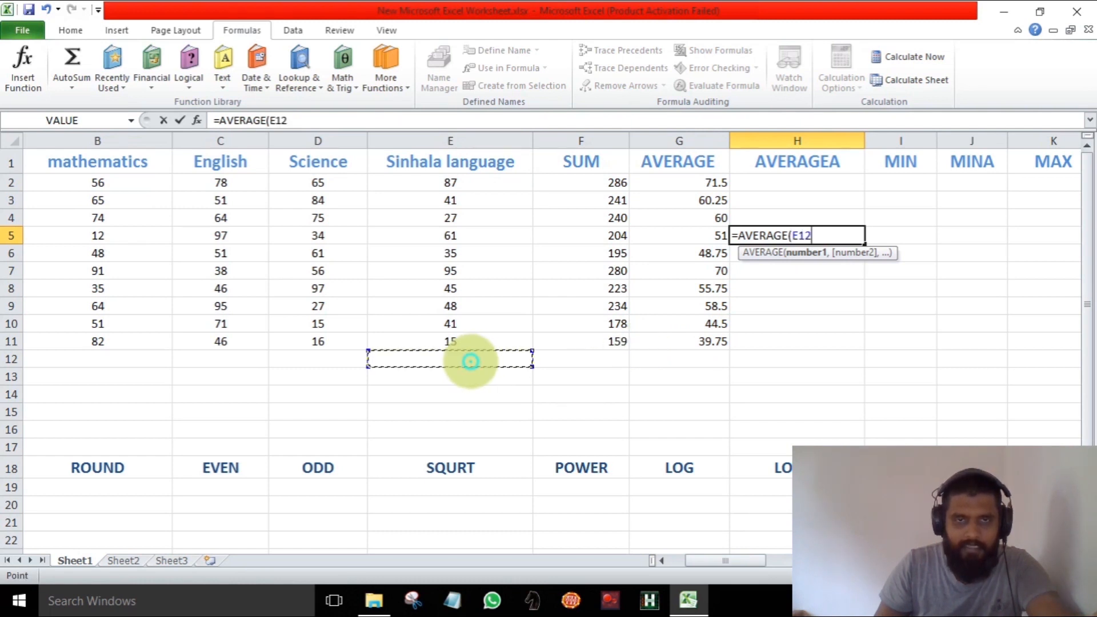
click(777, 388)
key(BackSpace)
key(BackSpace)
key(BackSpace)
key(BackSpace)
key(BackSpace)
key(BackSpace)
key(BackSpace)
key(BackSpace)
key(BackSpace)
key(BackSpace)
key(BackSpace)
key(BackSpace)
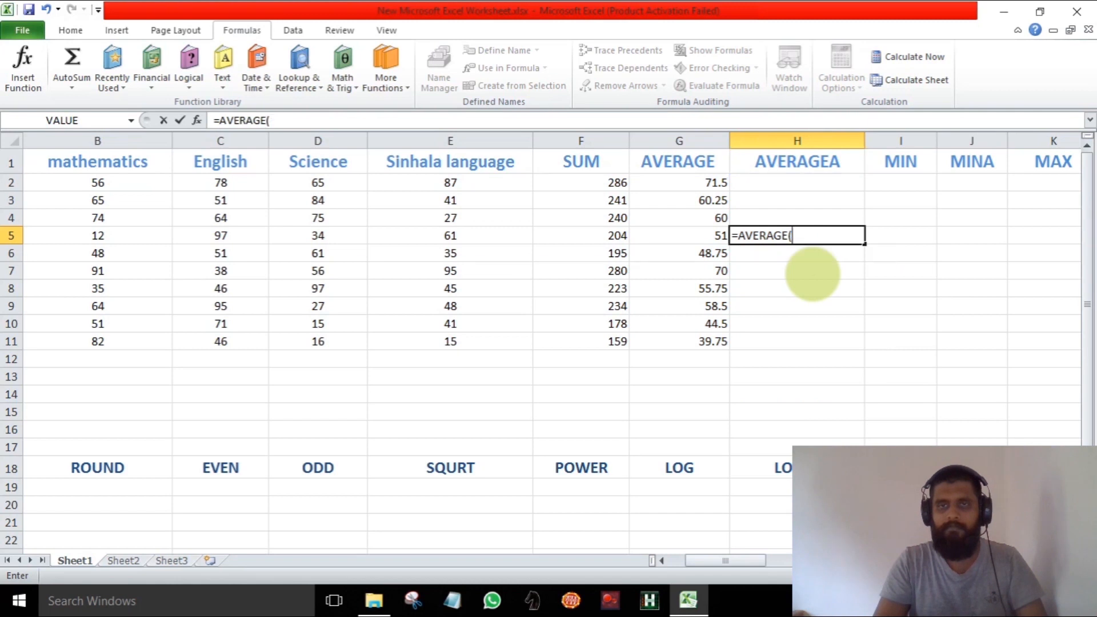
key(Return)
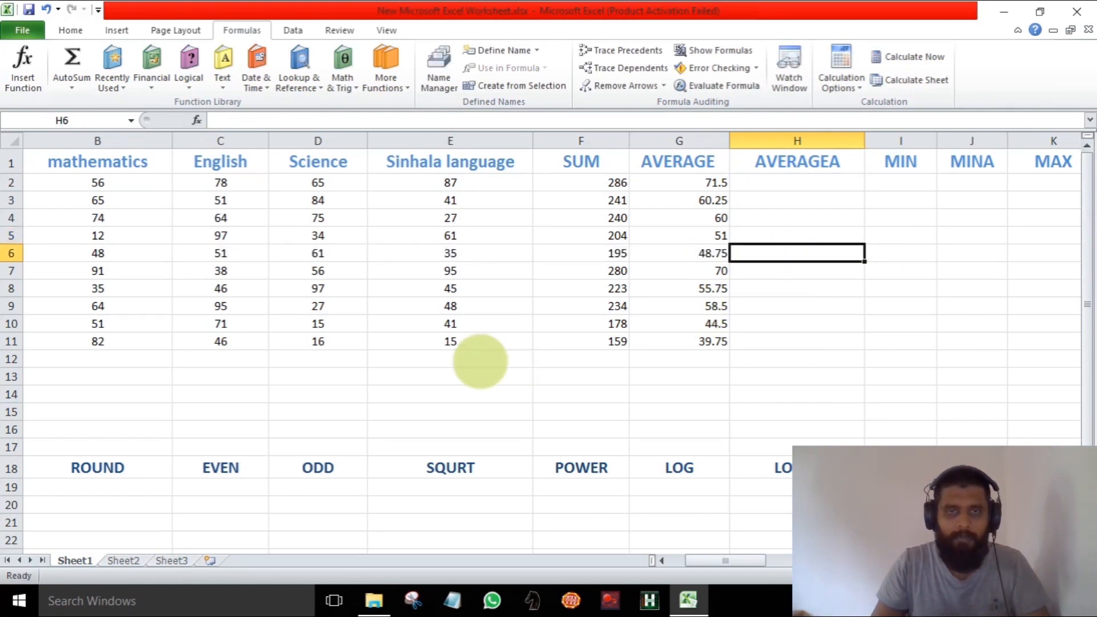
Enter the text ghj in E12, directly below the Sinhala language marks
click(479, 361)
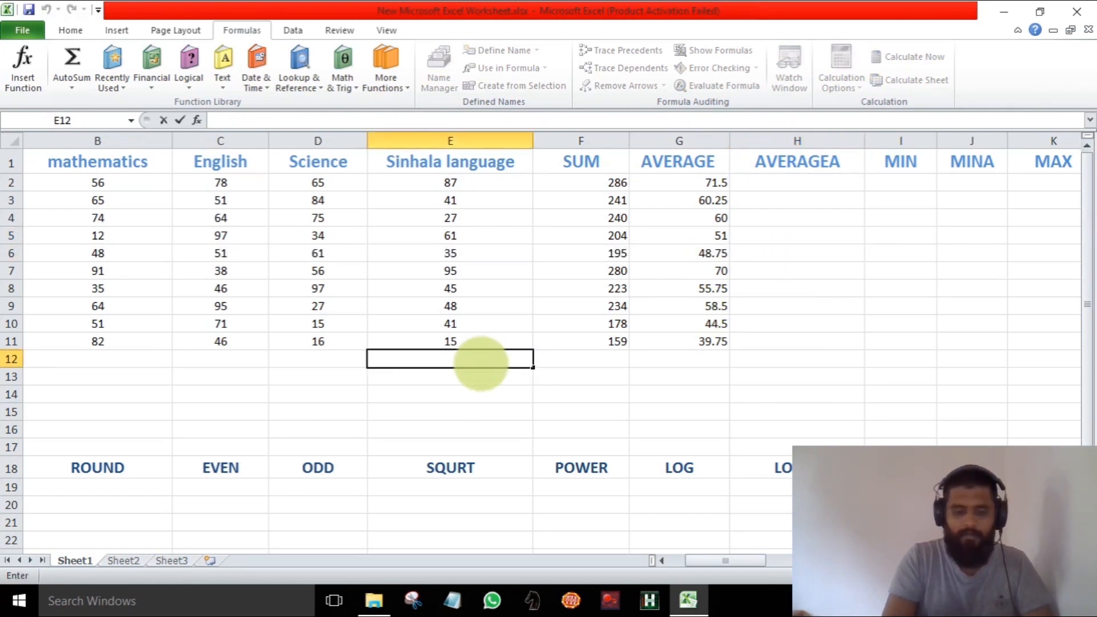
text(ghj)
click(605, 396)
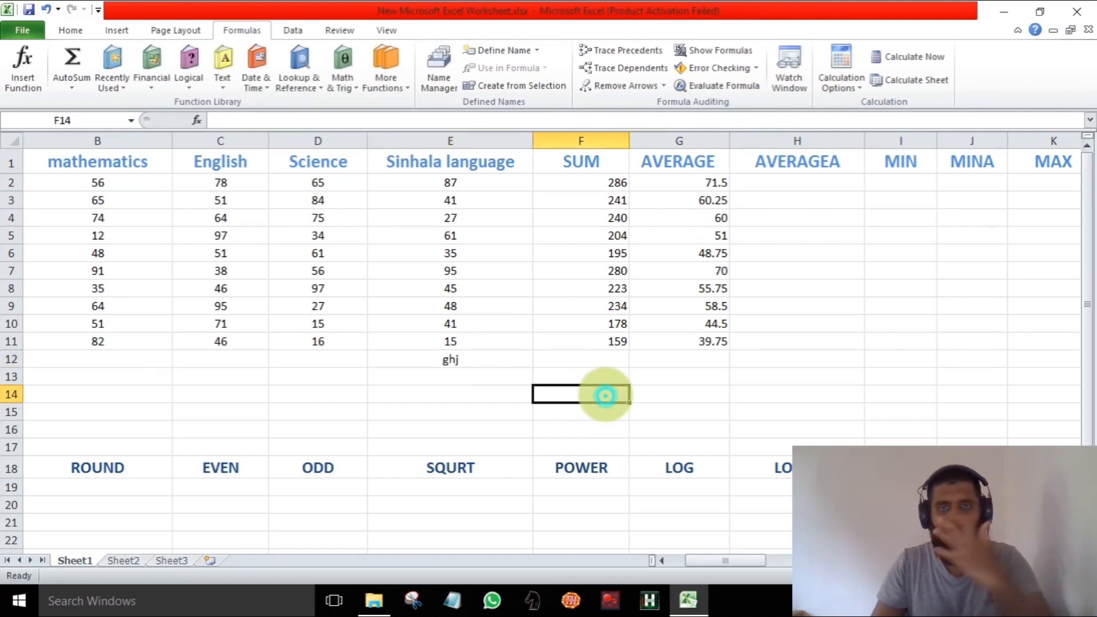
Enter an AVERAGE formula in H5 over the Sinhala language column E2:E12, including the text cell
click(760, 239)
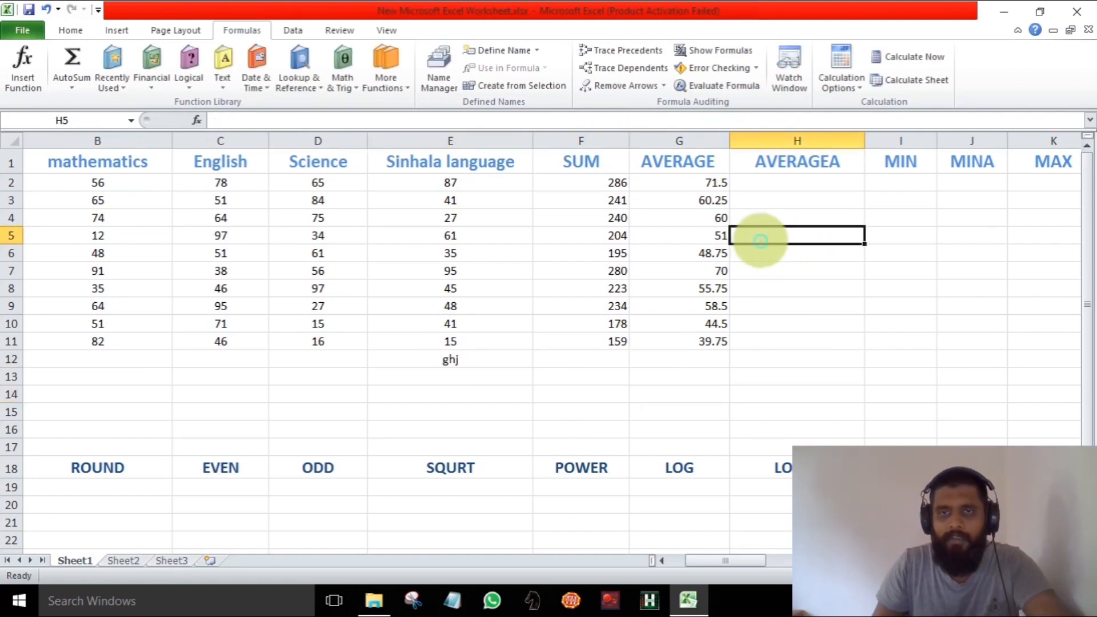
double_click(760, 241)
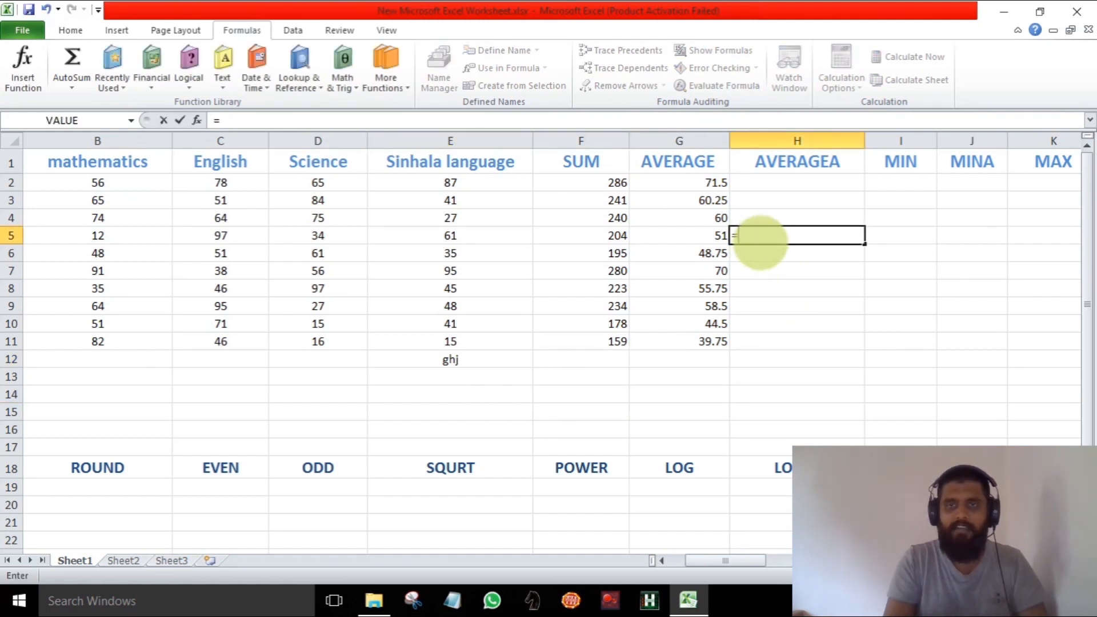
text(=ave)
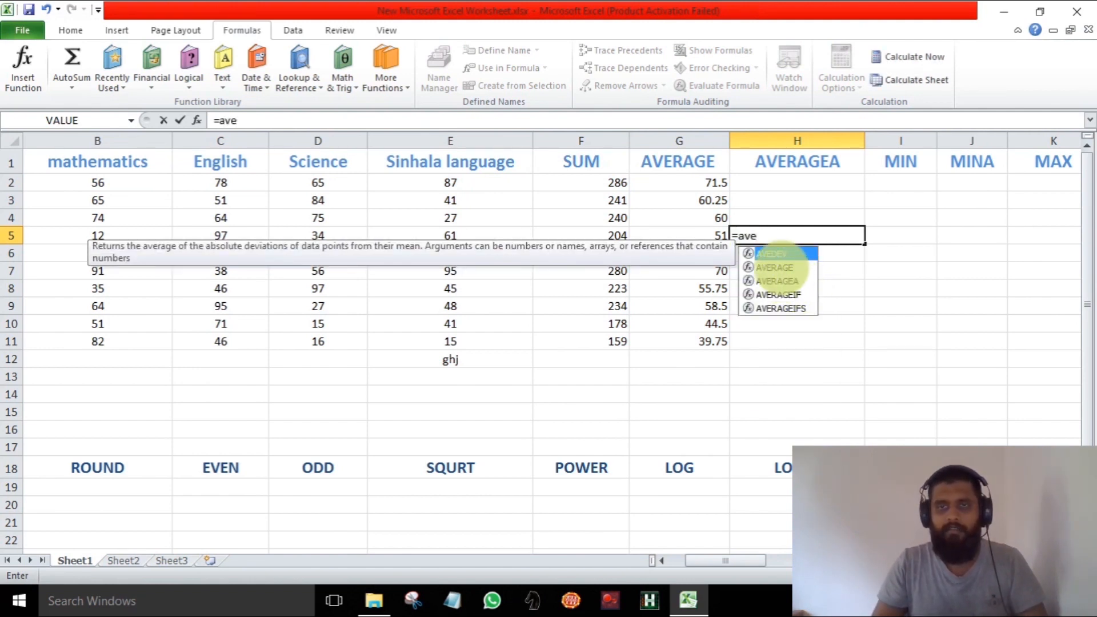
double_click(775, 267)
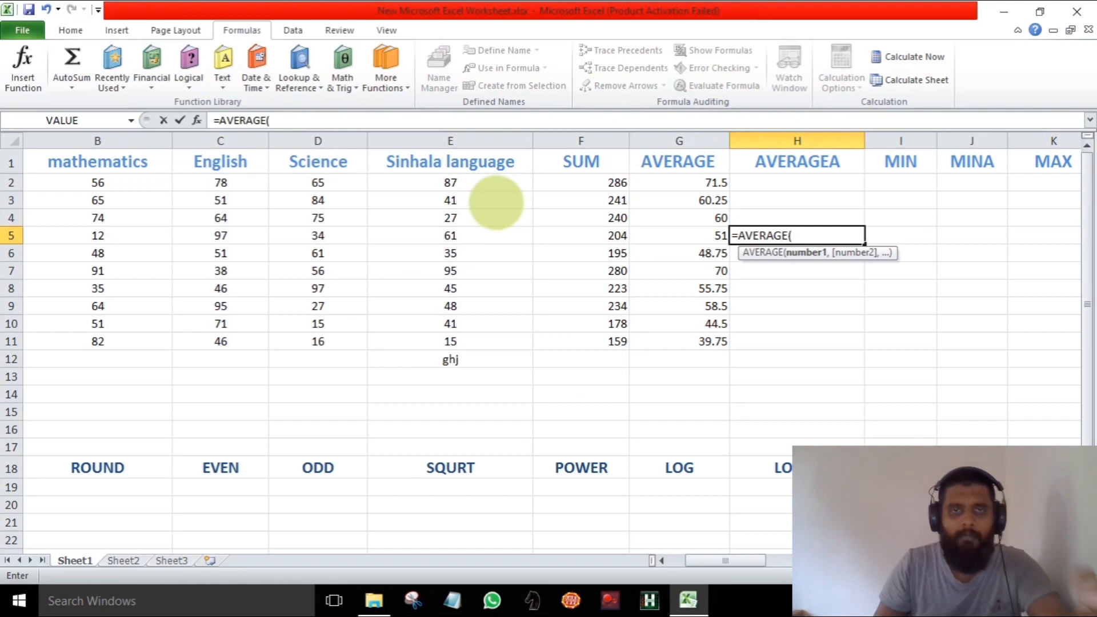
drag(487, 184, 498, 356)
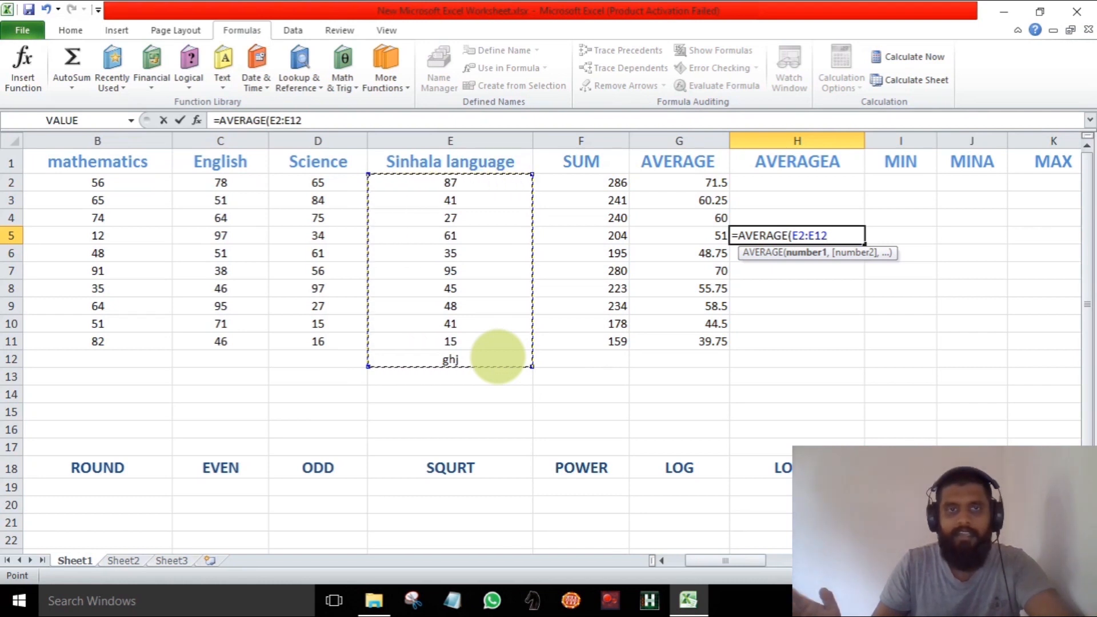
key(Return)
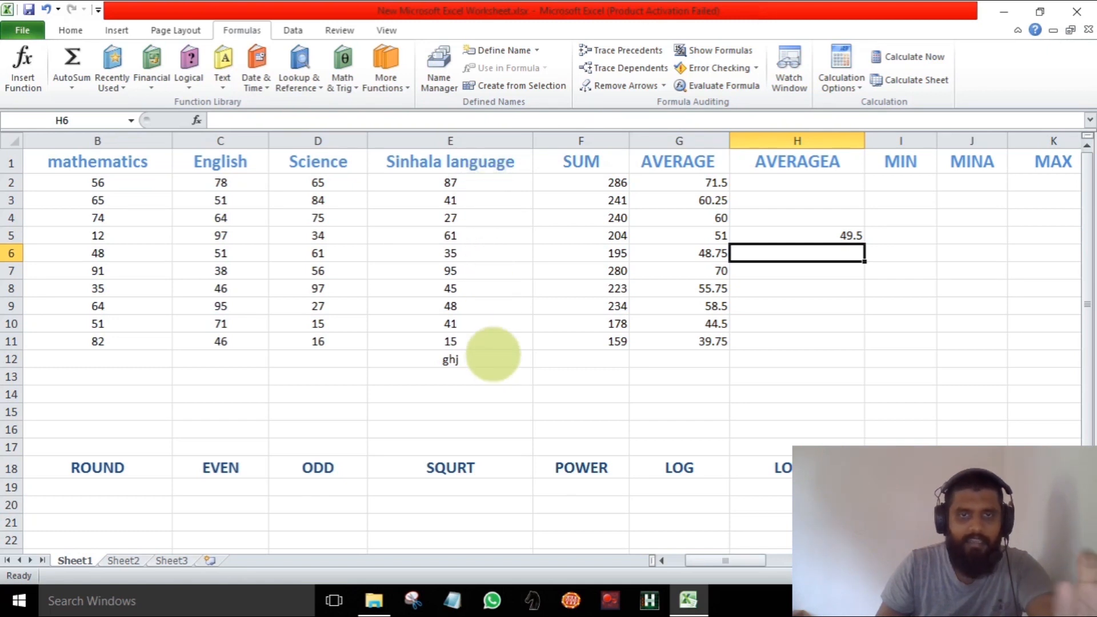
Enter an AVERAGEA formula in H6 over the Sinhala language column E2:E12, including the text cell
click(445, 360)
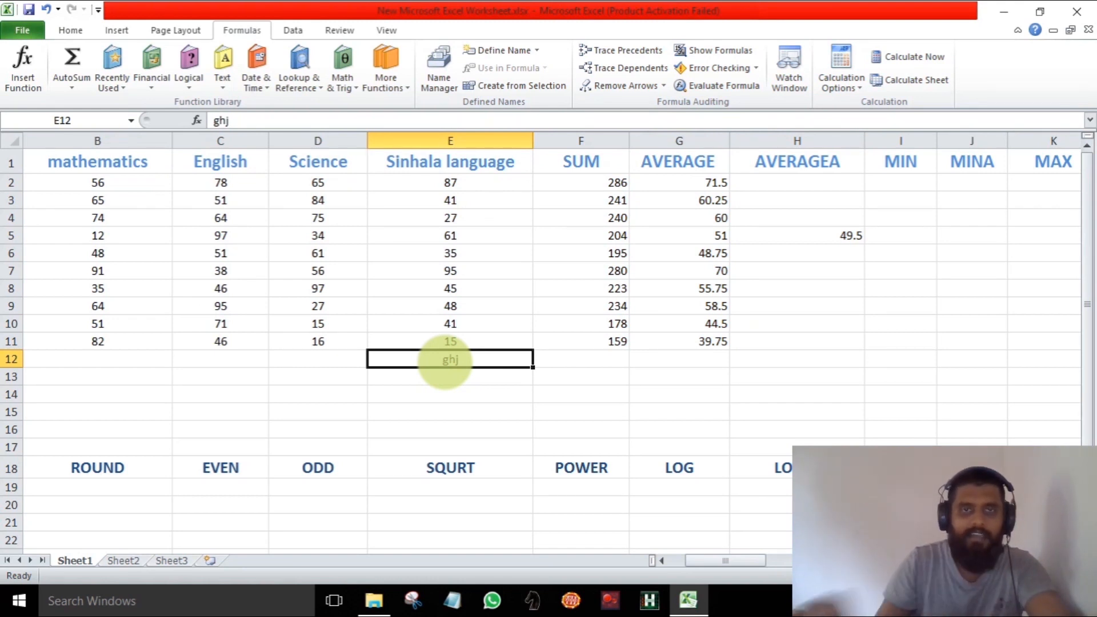
drag(478, 181, 490, 333)
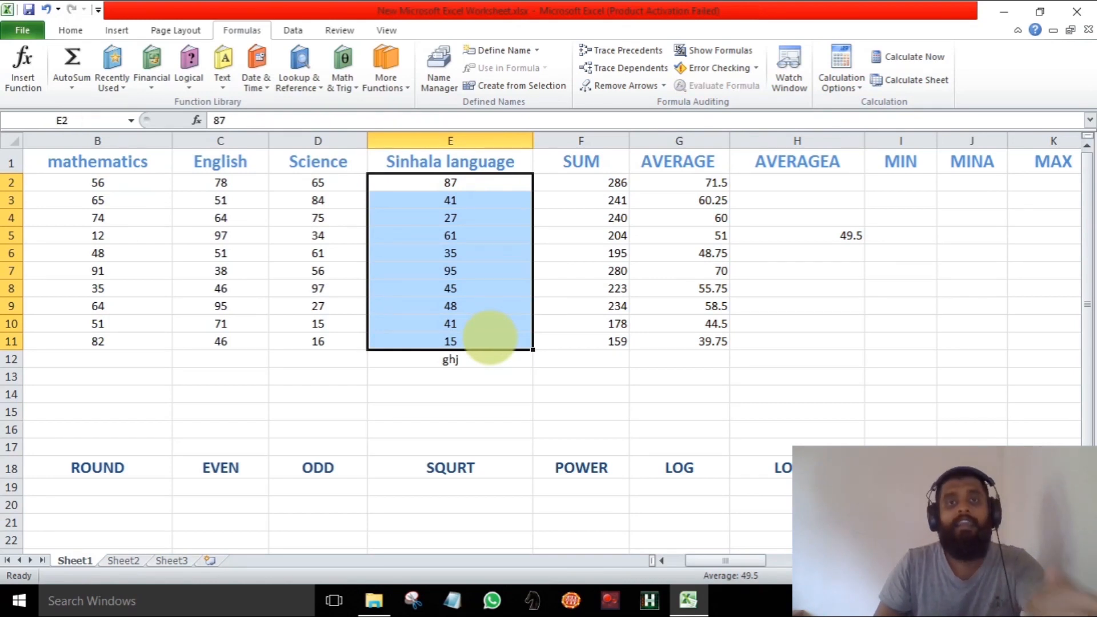
click(541, 378)
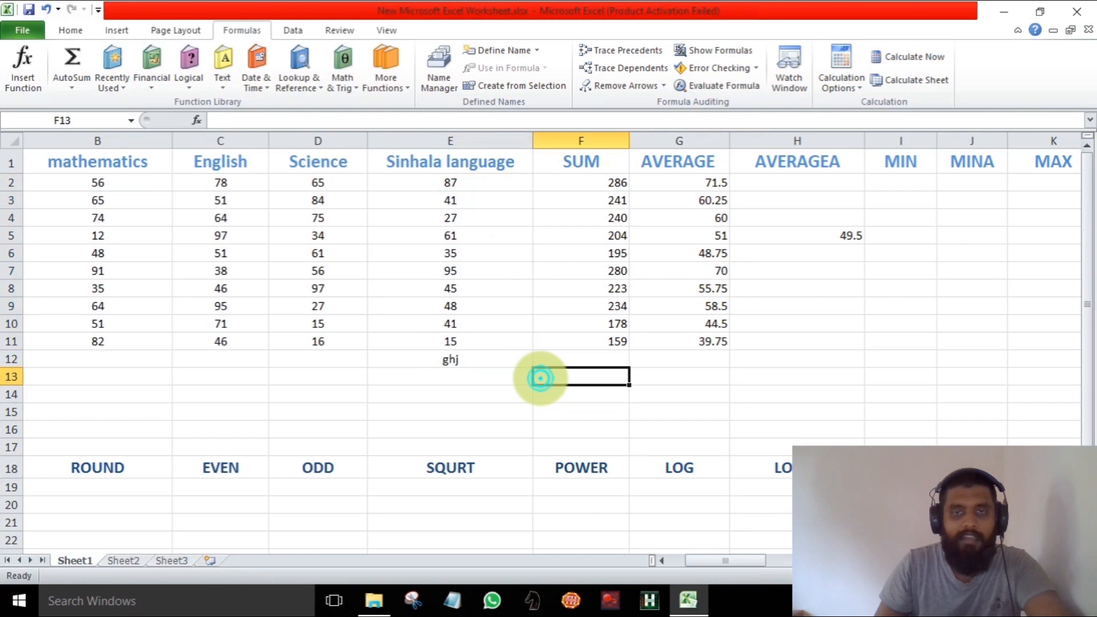
click(775, 253)
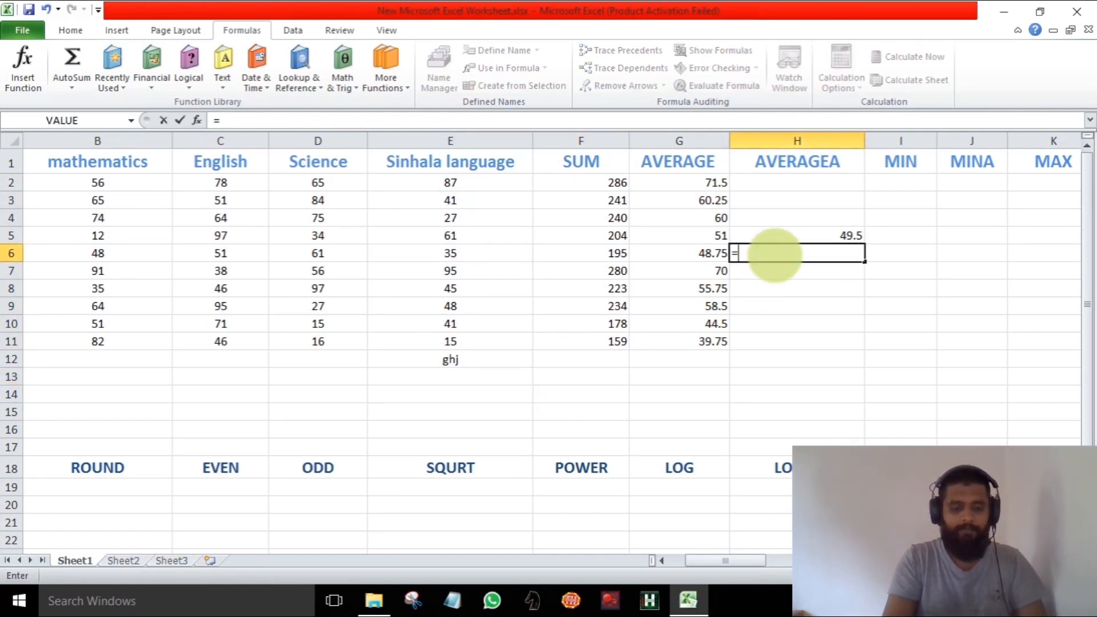
text(ave)
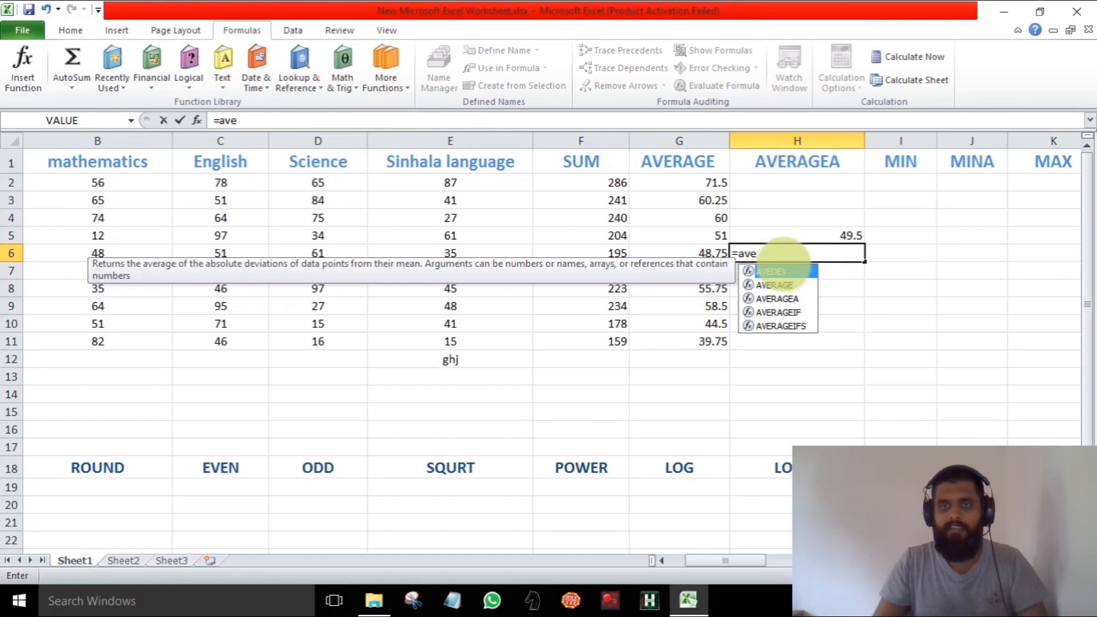
double_click(794, 298)
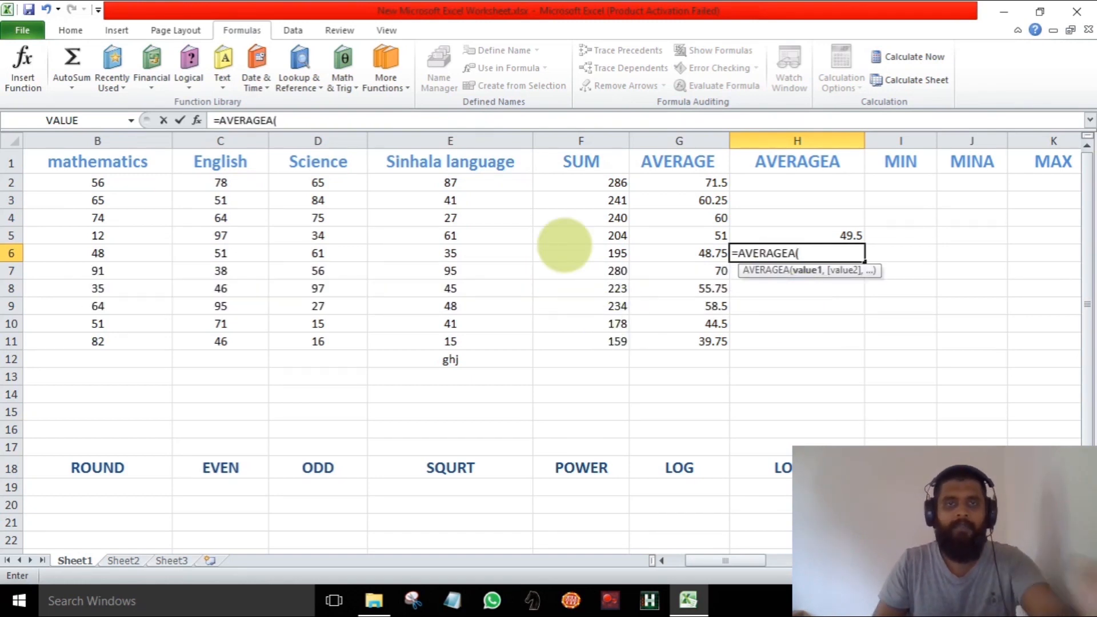
drag(509, 181, 522, 355)
key(Return)
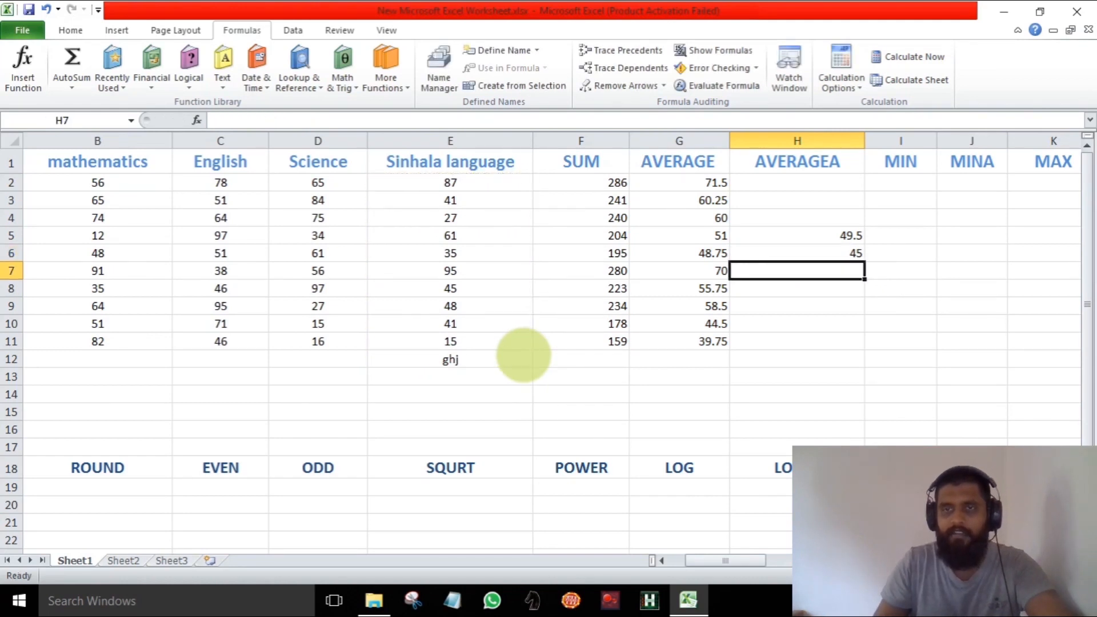
Examine the AVERAGEA formula in H6 against the Sinhala language range E2:E12 and the text cell E12
click(822, 255)
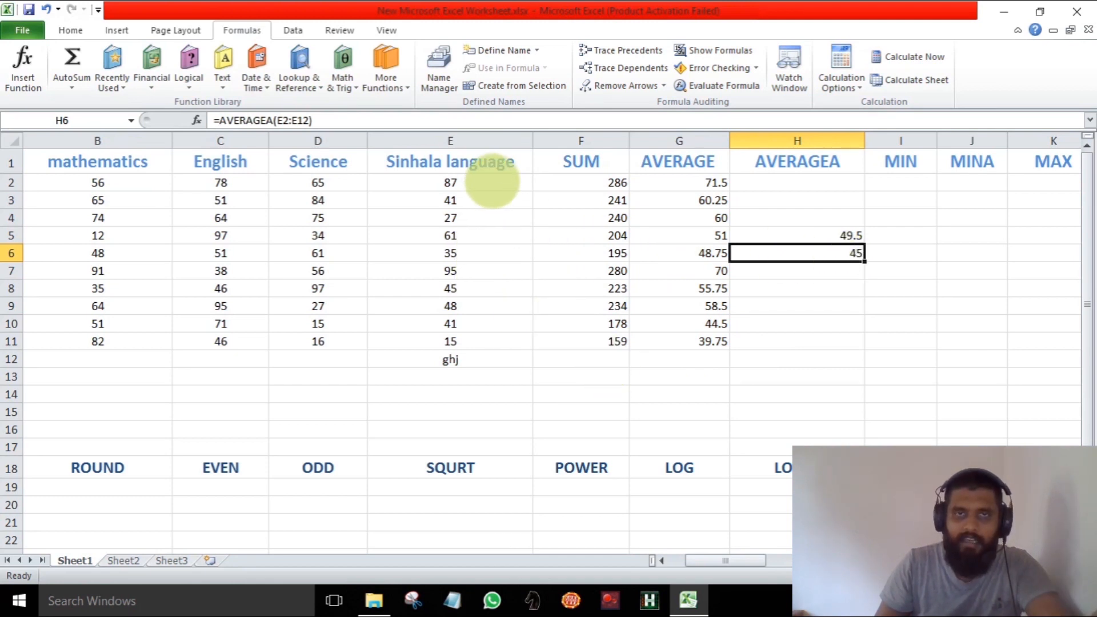
drag(494, 180, 500, 368)
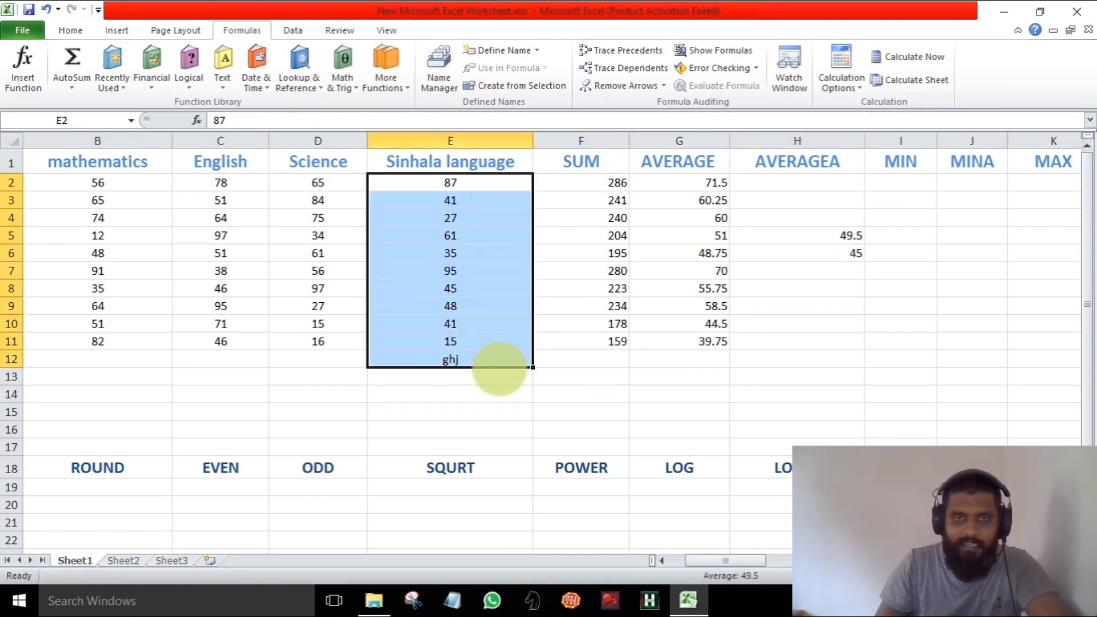
click(462, 361)
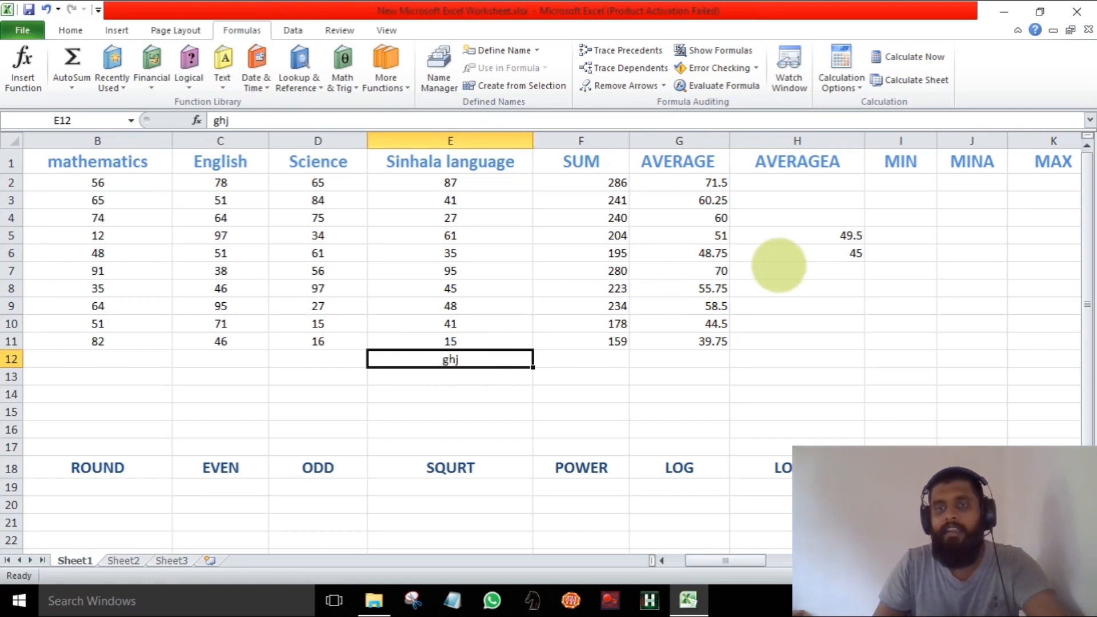
click(795, 252)
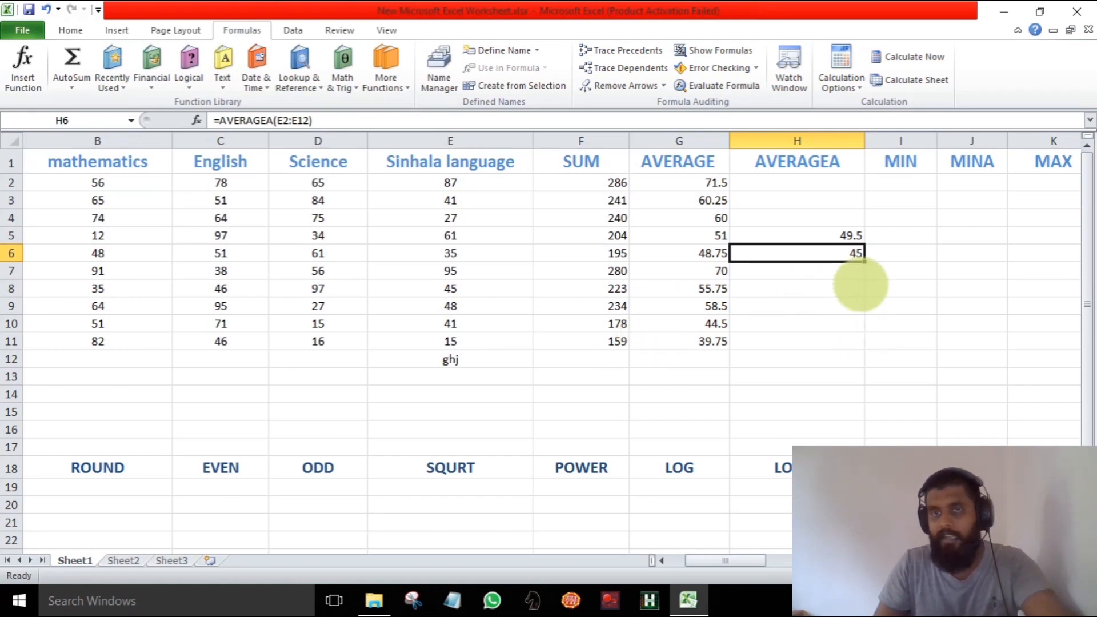
Enter a MIN formula in I2 over the first student's four subject marks, B2:E2
double_click(893, 186)
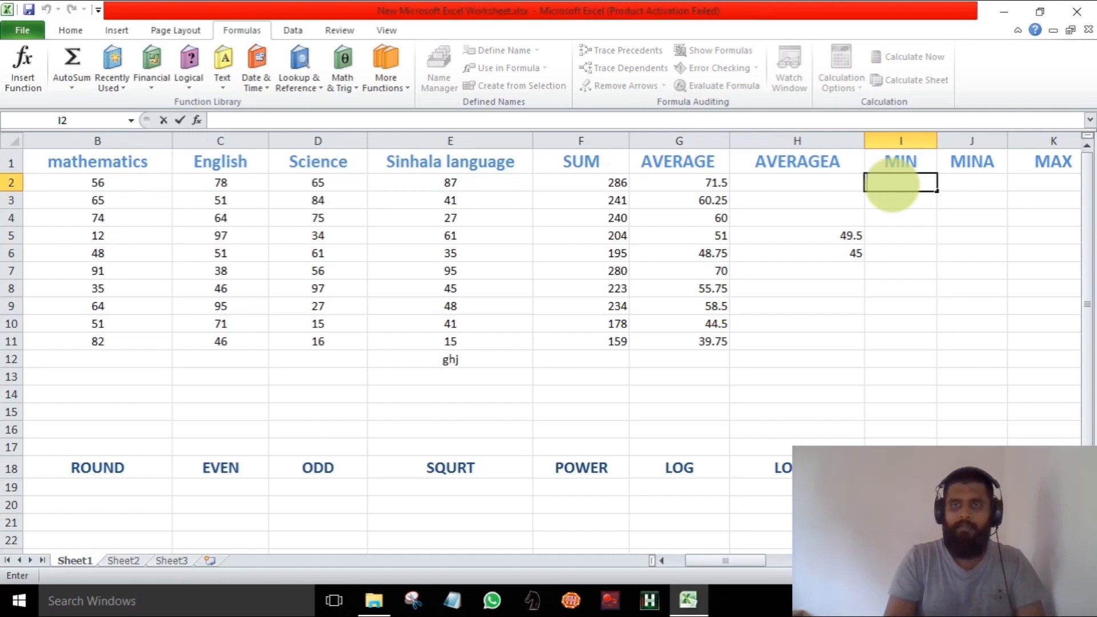
text(mi)
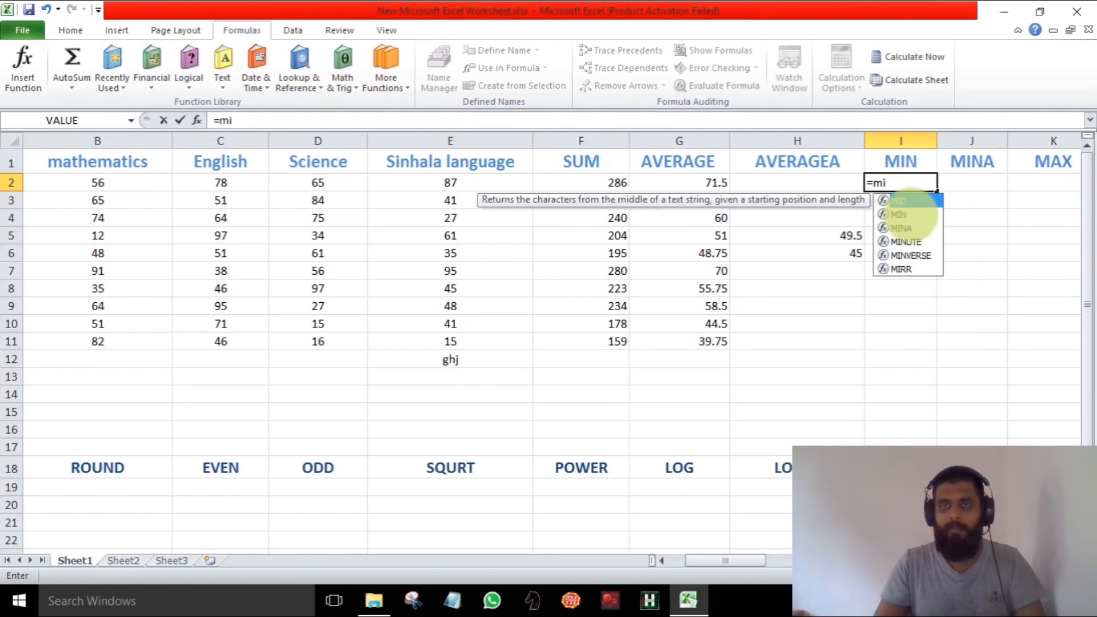
double_click(901, 215)
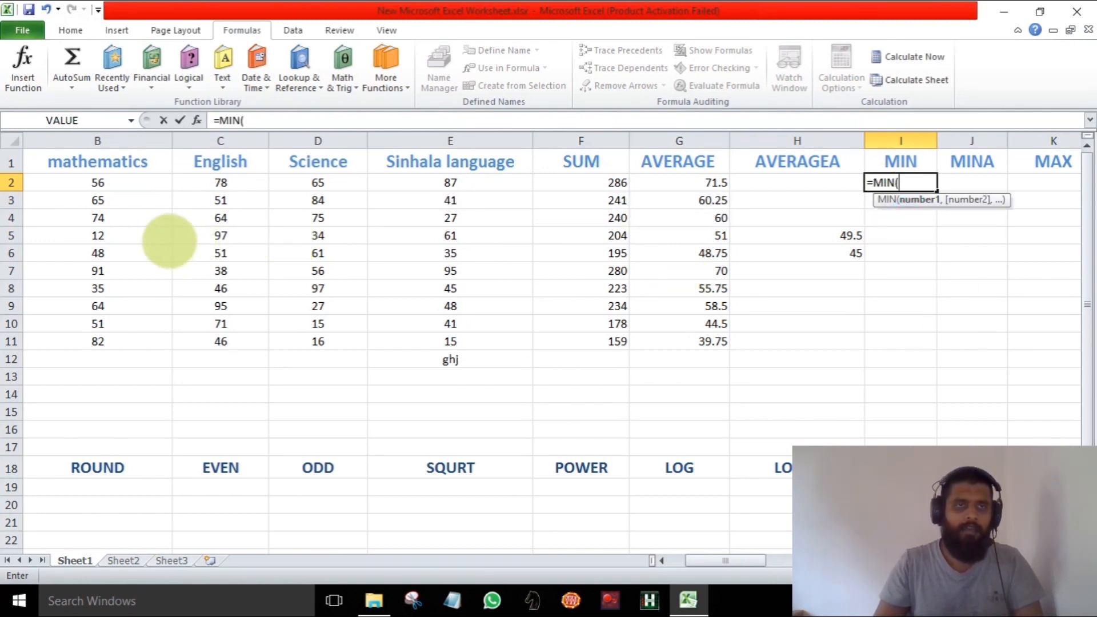
drag(98, 182, 396, 182)
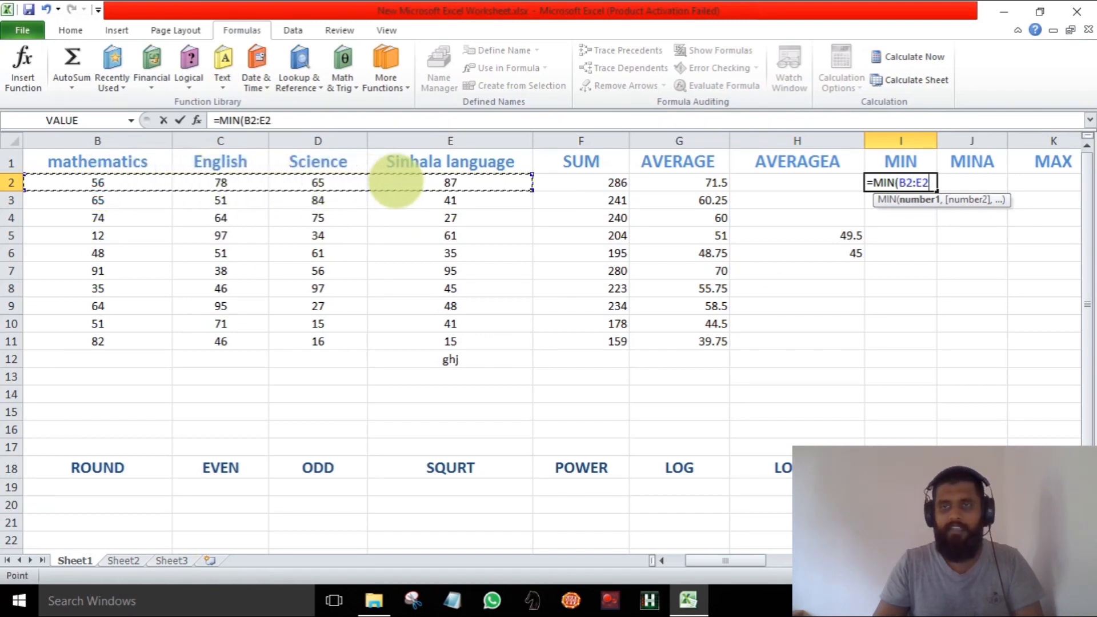
key(Return)
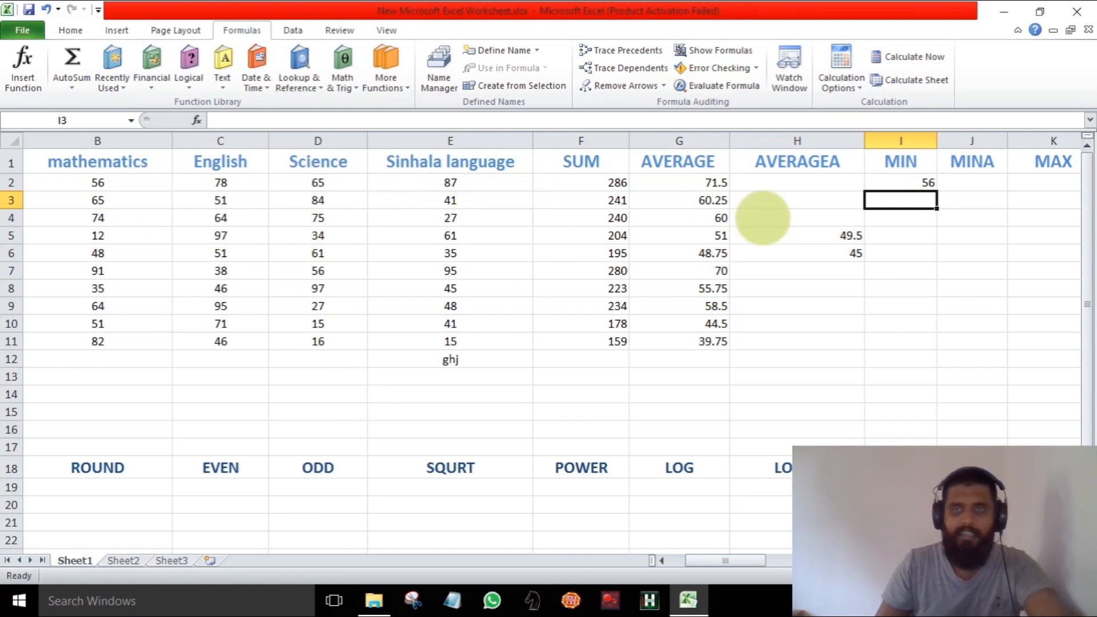
Fill the MIN formula from I2 down to I11 for the remaining students
click(914, 183)
drag(937, 191, 939, 347)
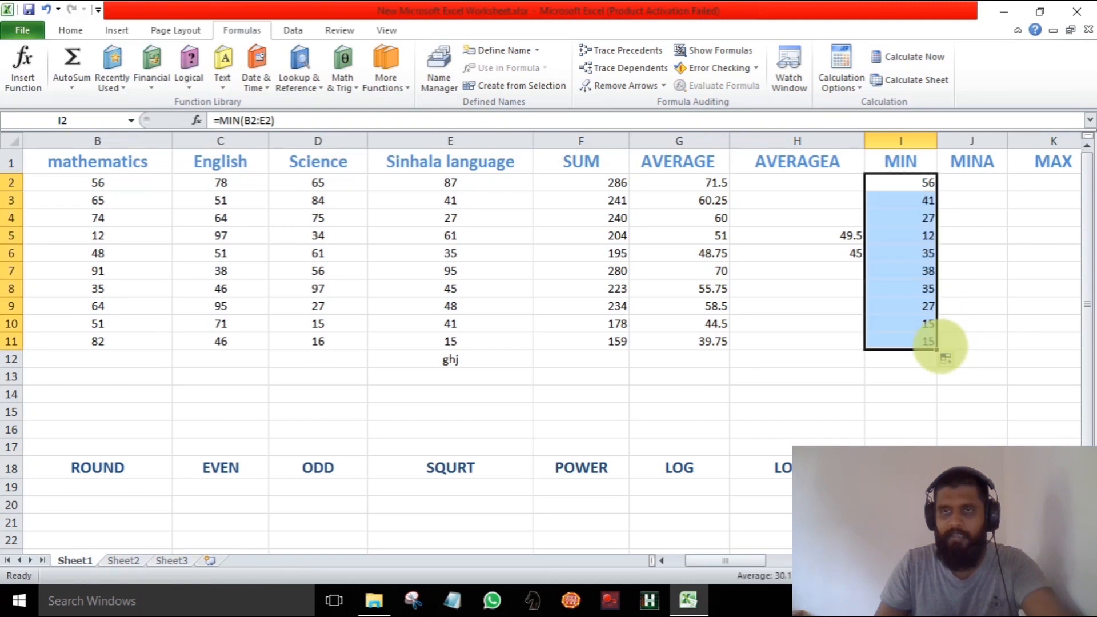
click(892, 393)
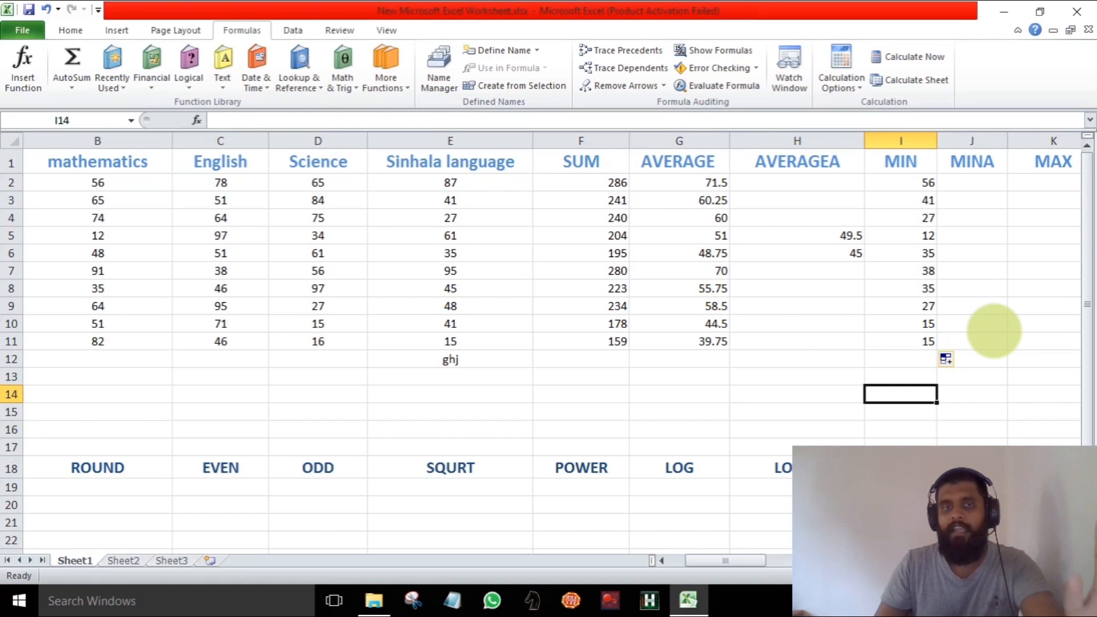
Enter a MIN formula in J5 over the Sinhala language column E2:E12, including the text cell
click(470, 364)
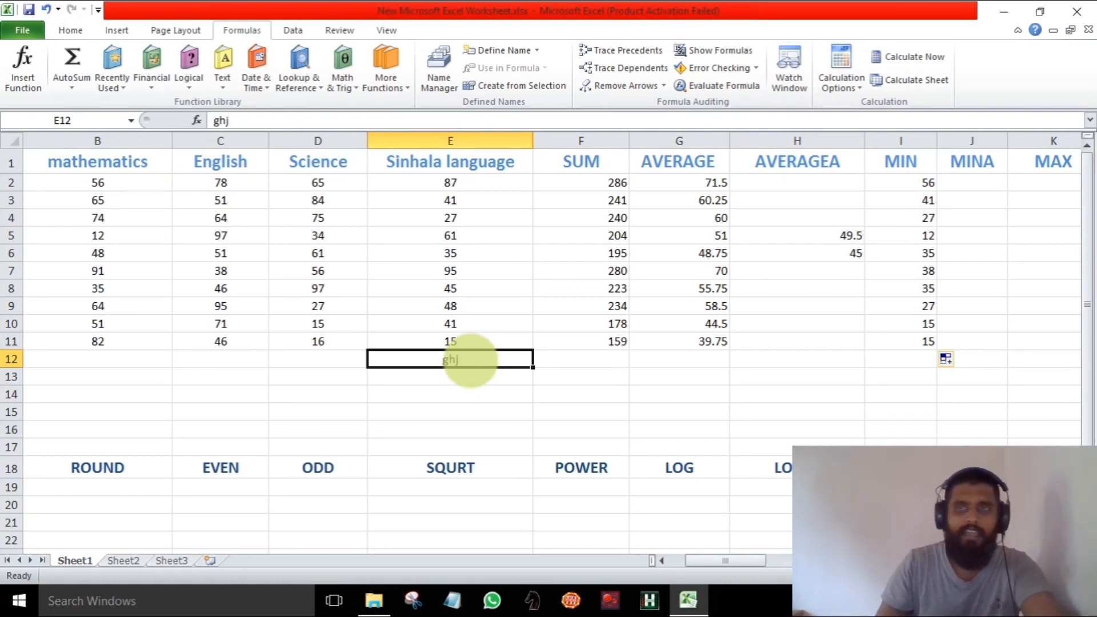
click(949, 234)
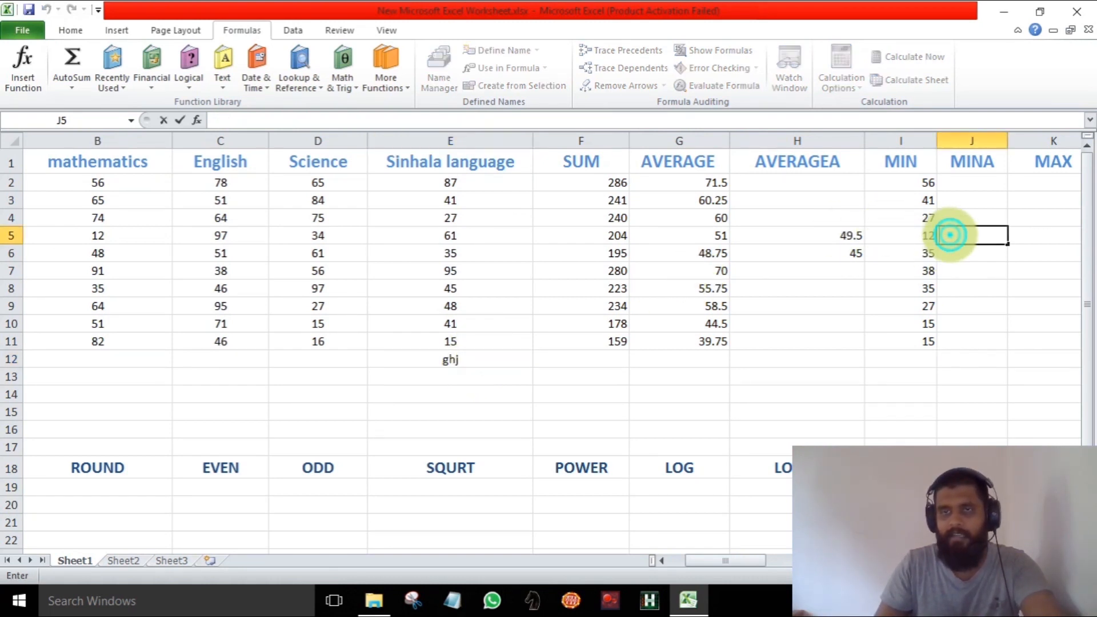
text(=)
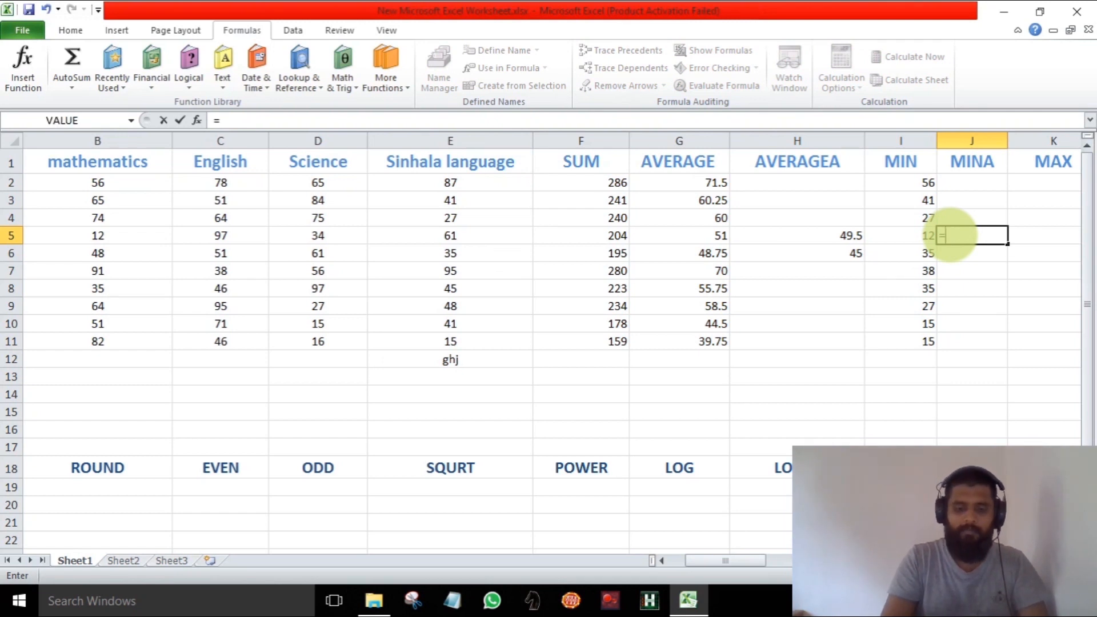
text(min)
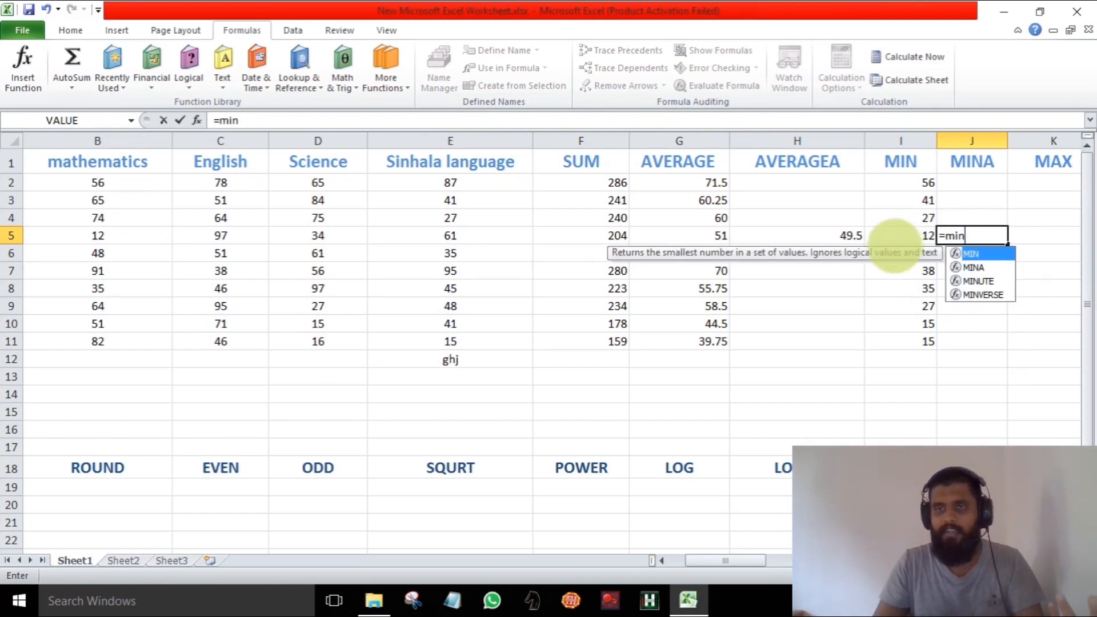
double_click(974, 253)
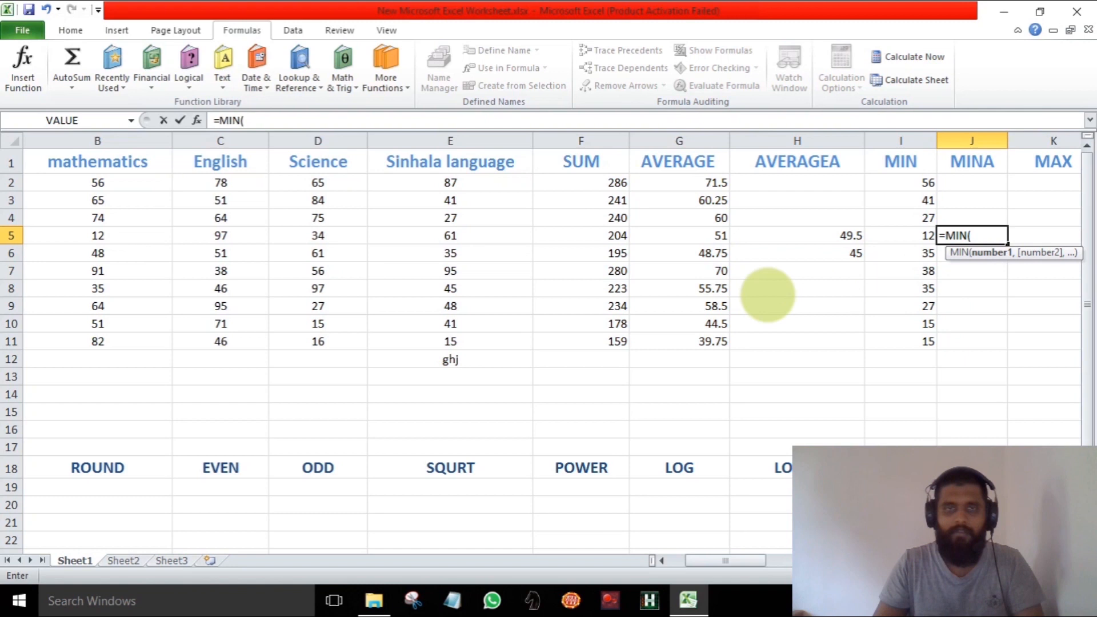
drag(496, 180, 507, 357)
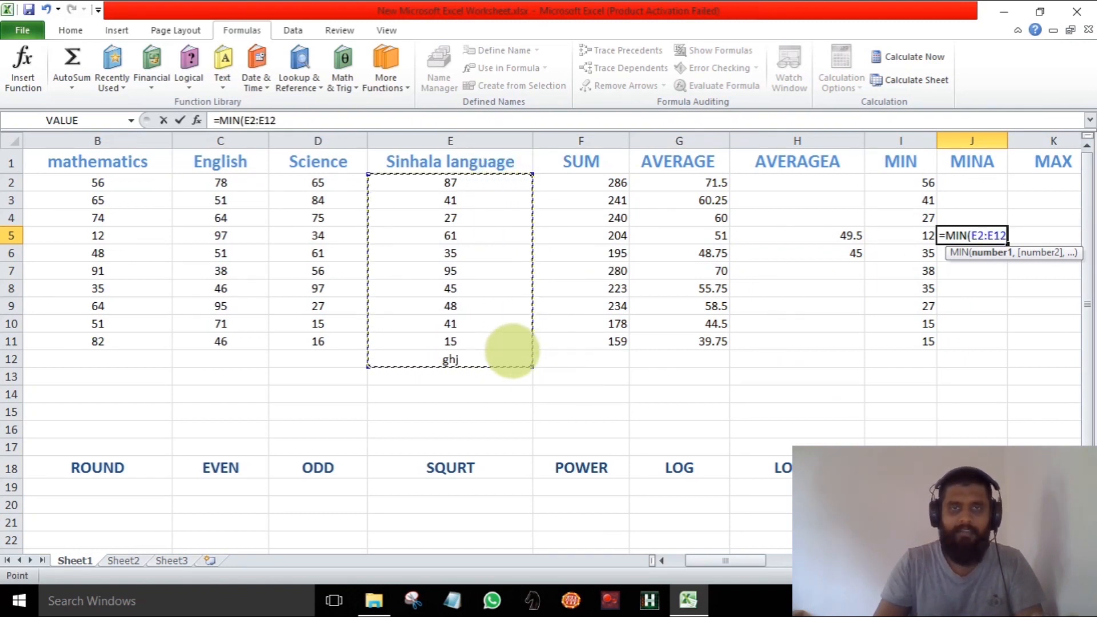
key(Return)
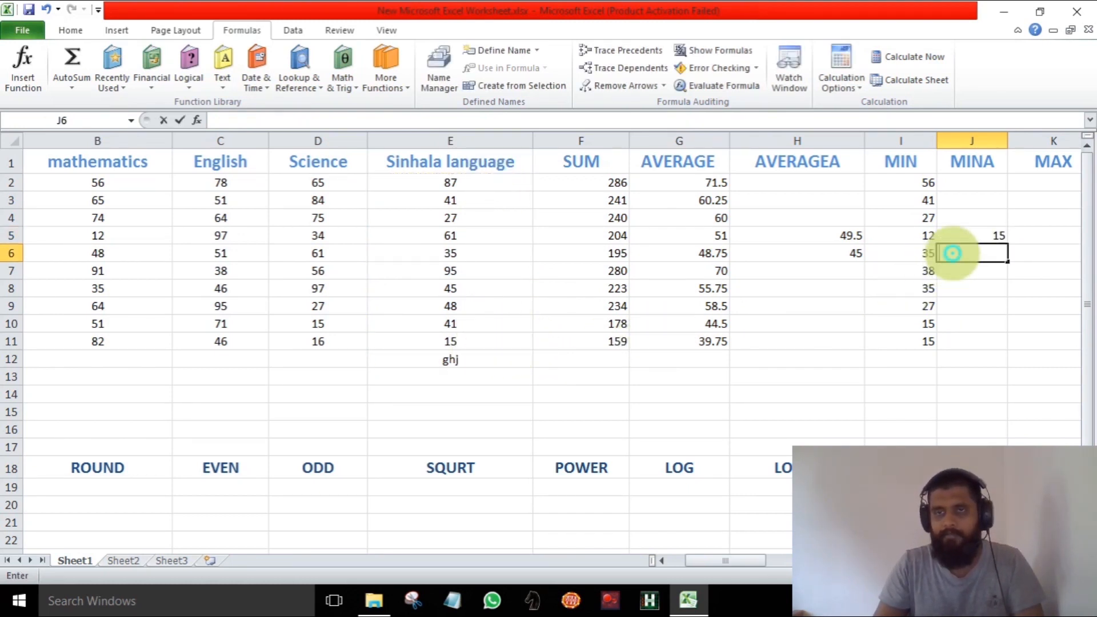
Enter a MINA formula in J6 over the same Sinhala language range E2:E12 and check the text cell E12
text(mi)
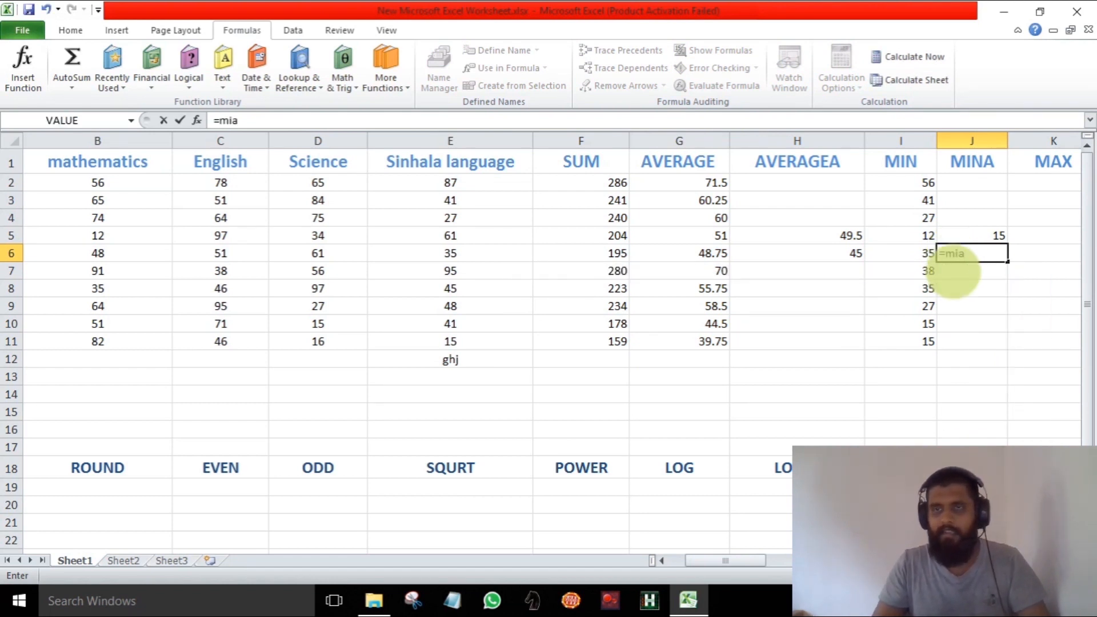
key(BackSpace)
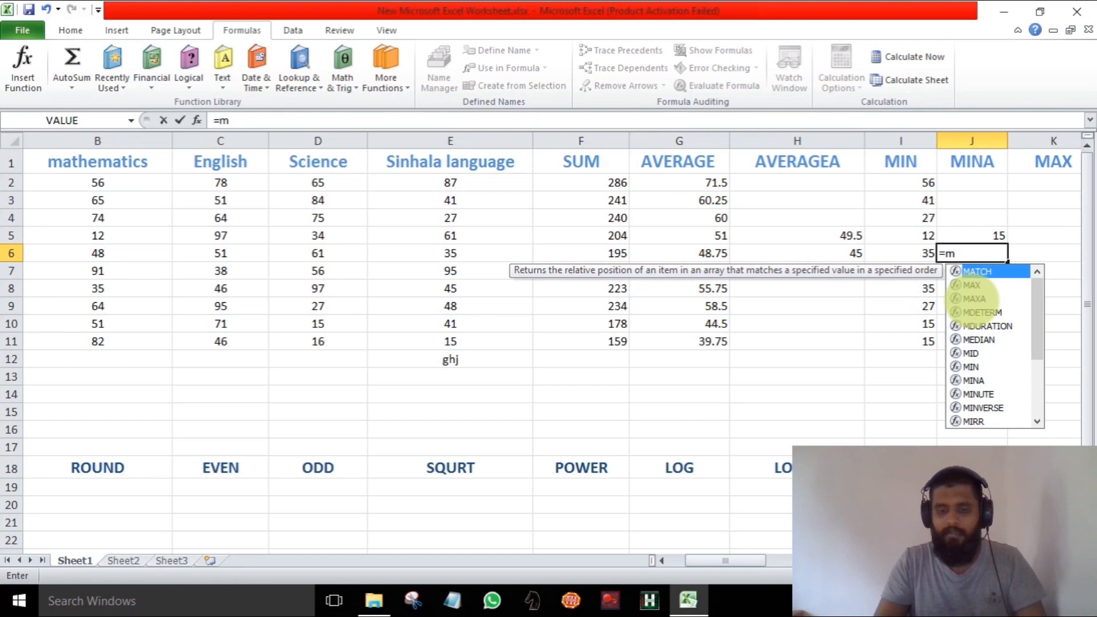
text(in)
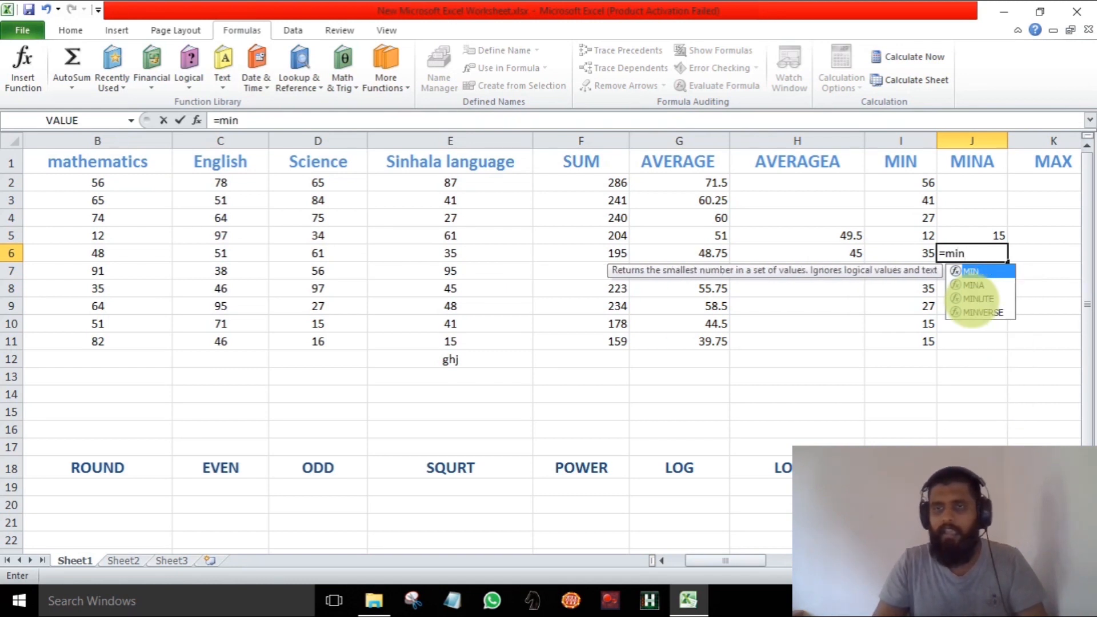
double_click(974, 285)
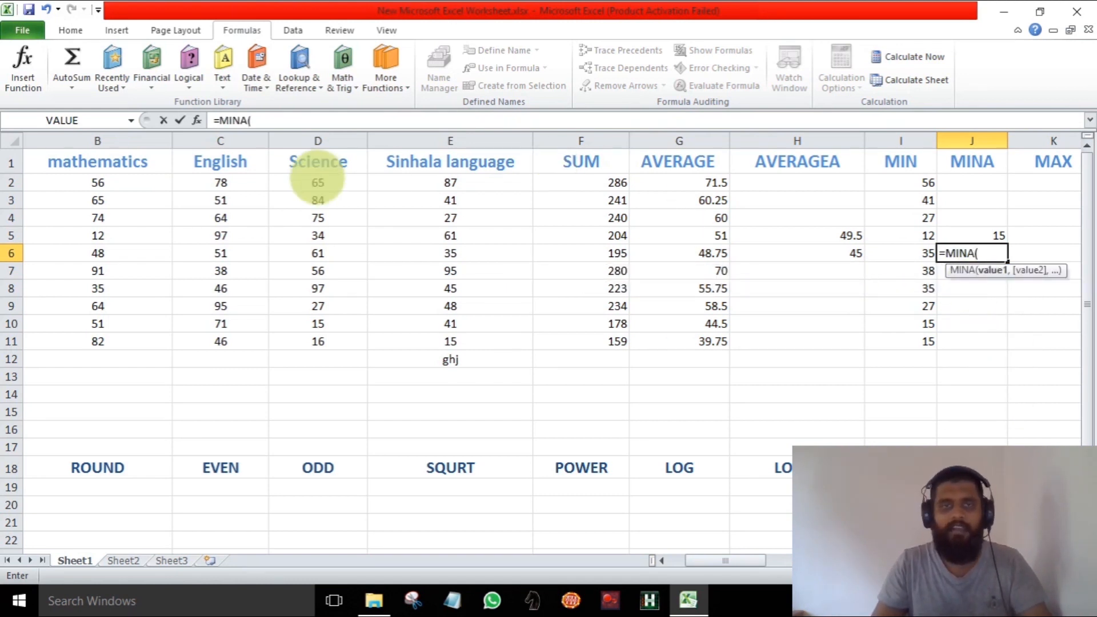
drag(478, 184, 492, 352)
key(Return)
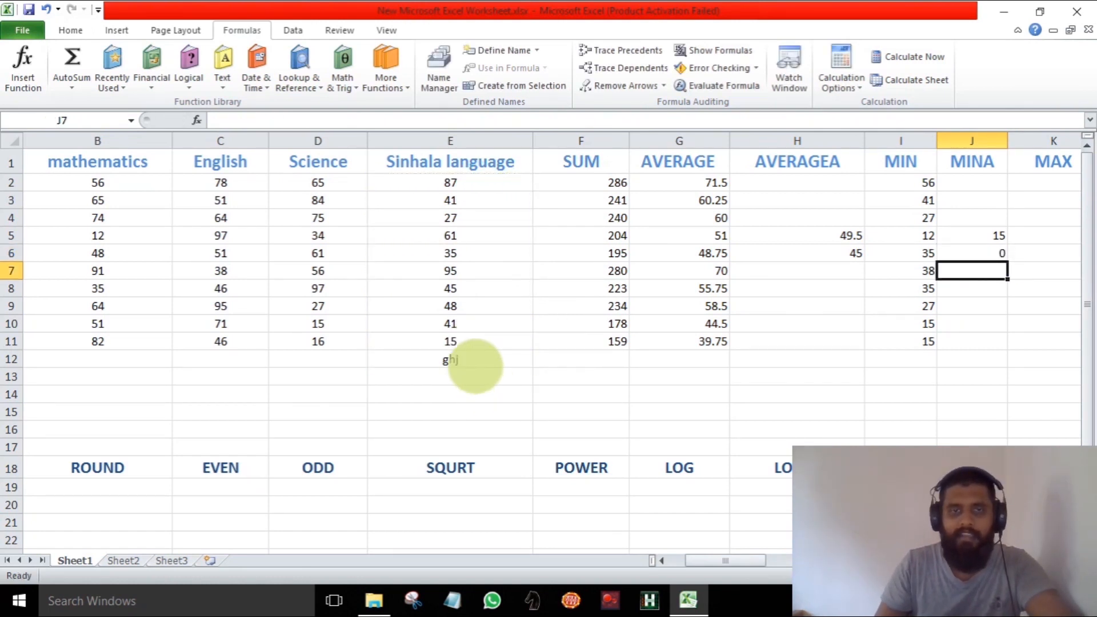
click(473, 361)
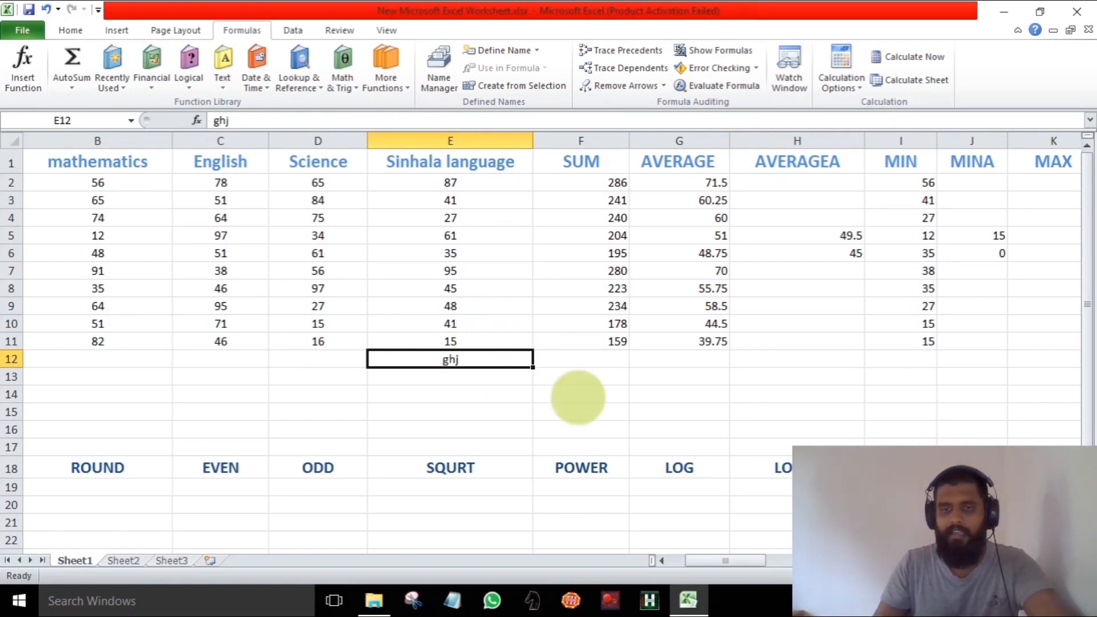
Enter a MAX formula in K2 over the first student's four subject marks, B2:E2
click(844, 309)
key(Right)
key(Right)
key(Right)
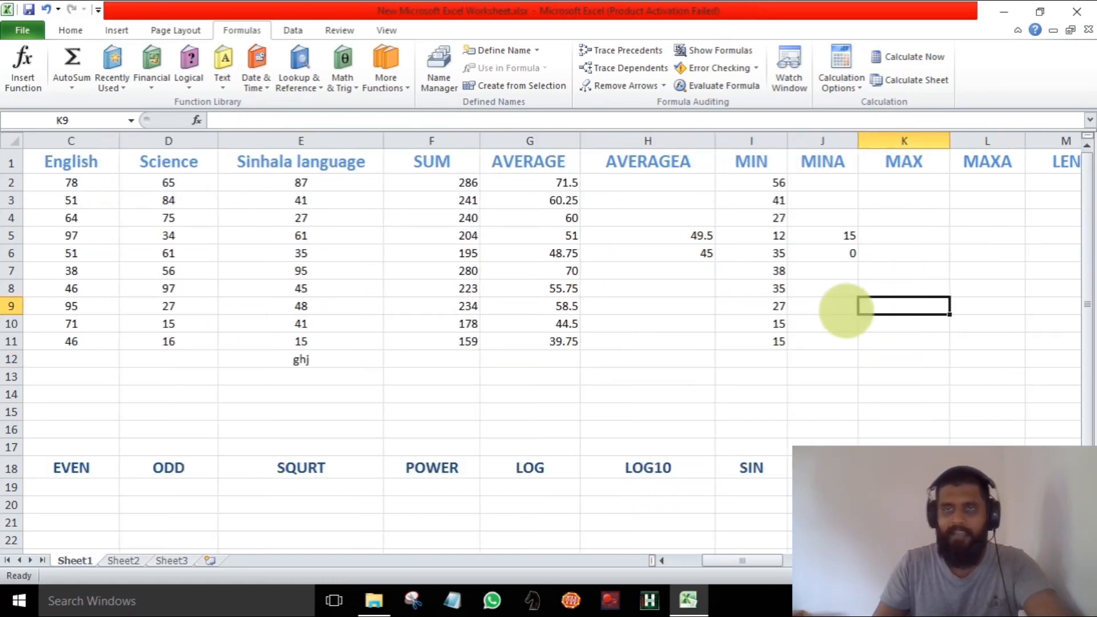
click(899, 182)
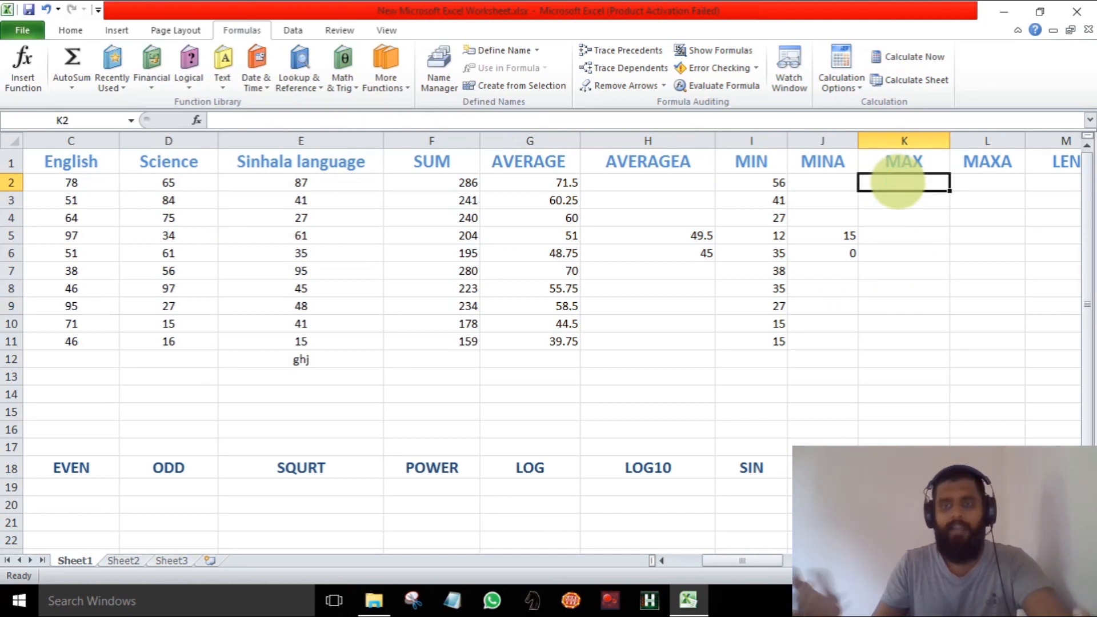
double_click(898, 182)
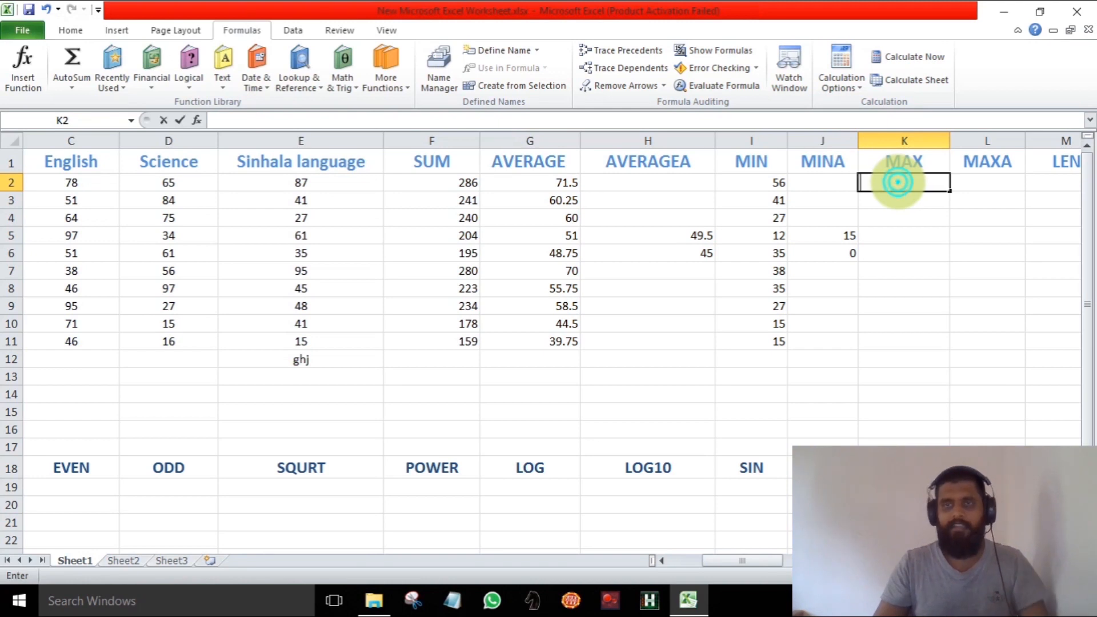
text(=)
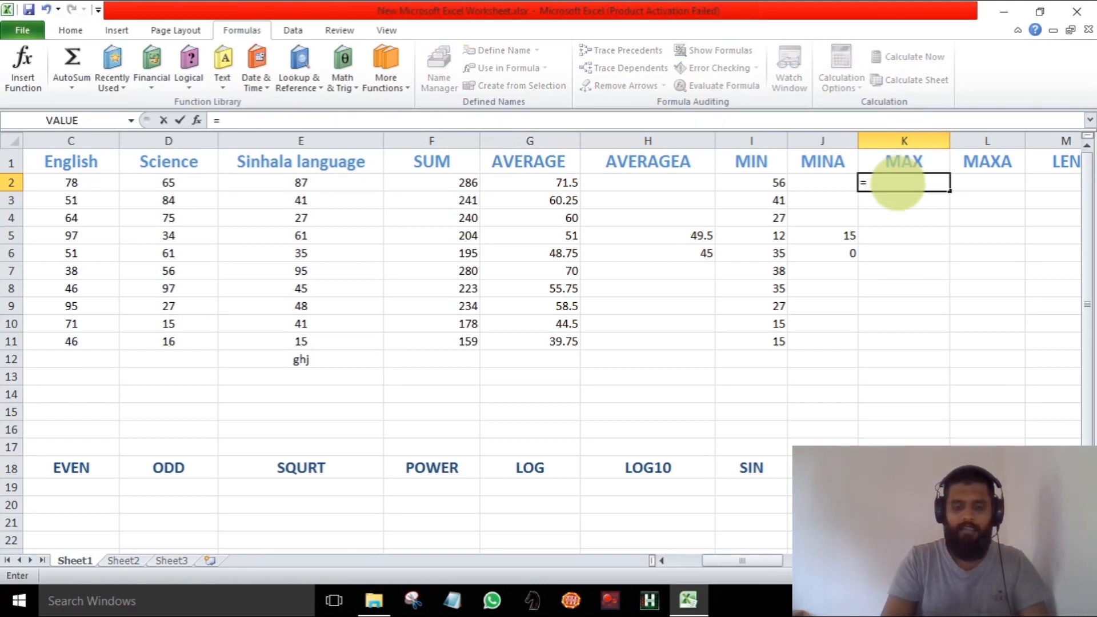
text(min)
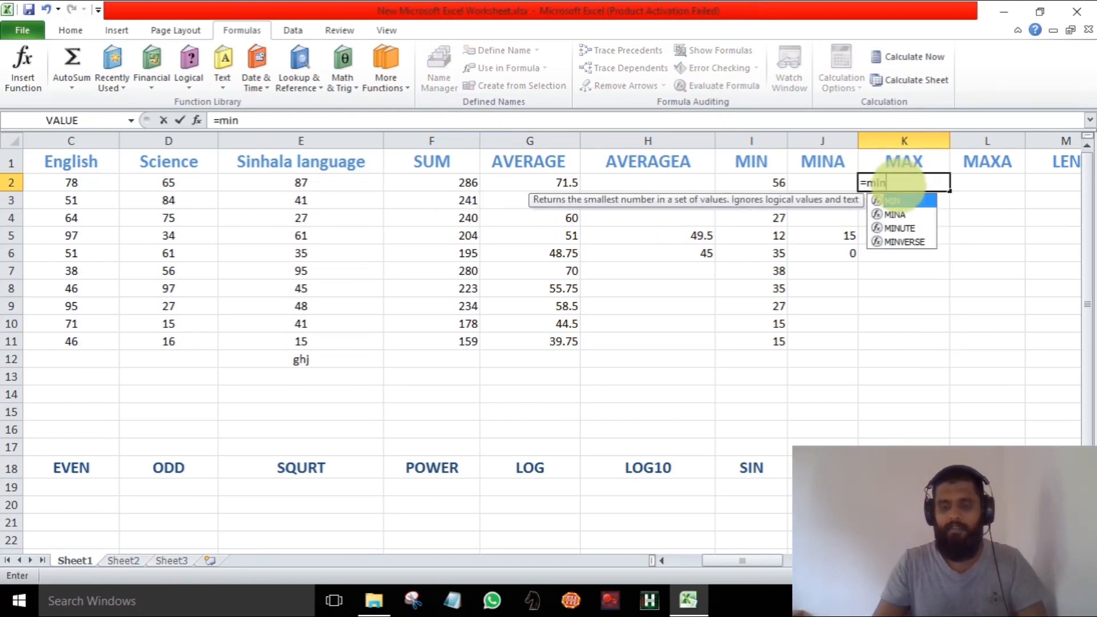
key(BackSpace)
key(BackSpace)
text(a)
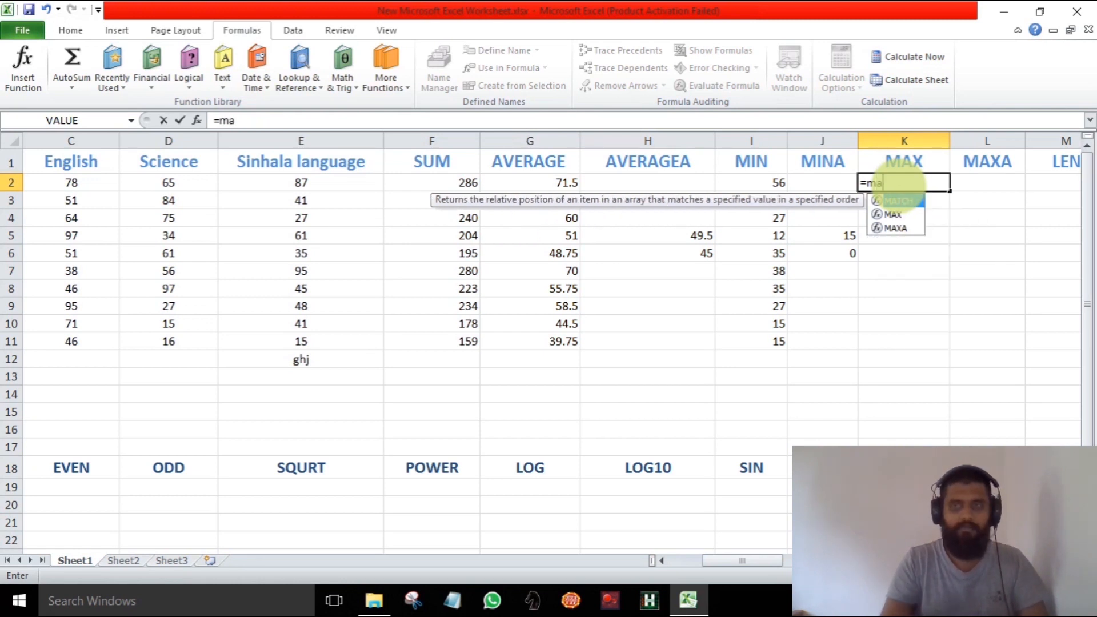
text(x)
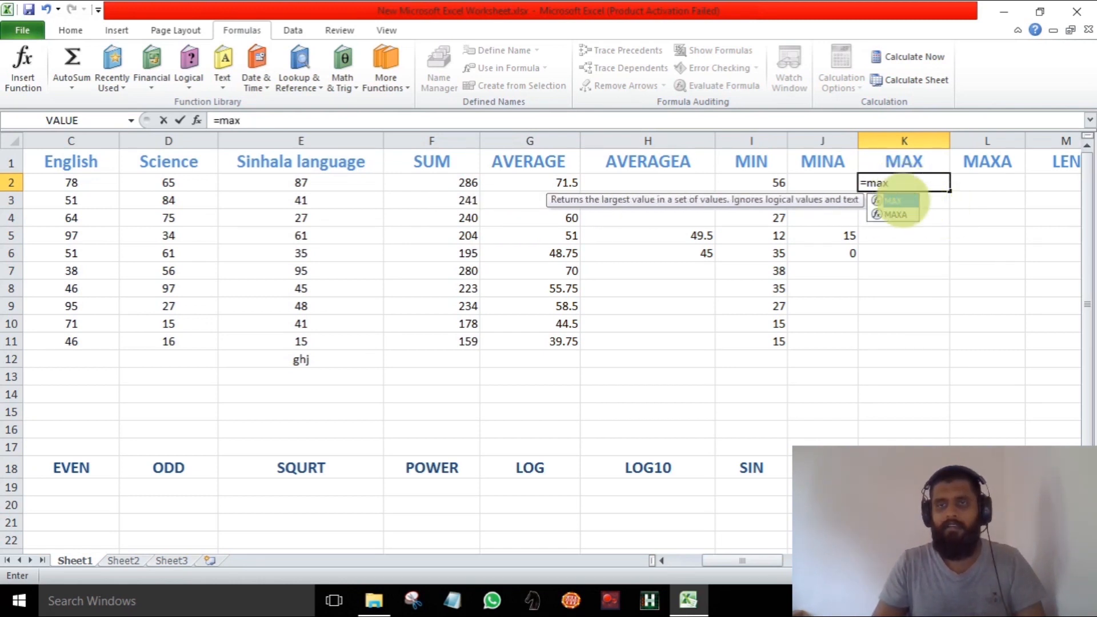
double_click(893, 200)
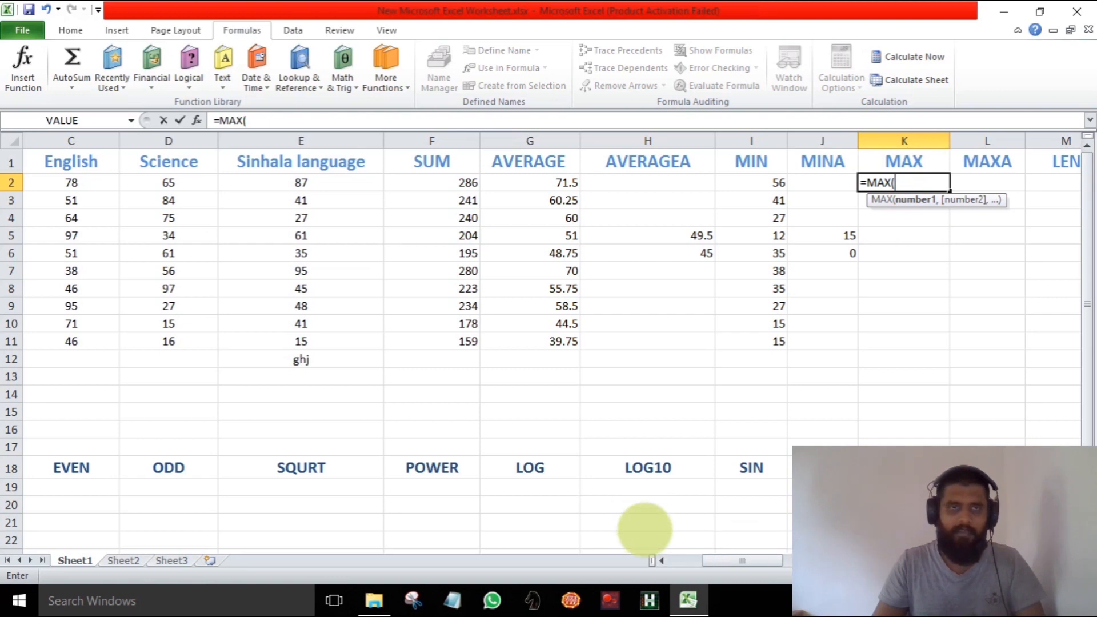
drag(743, 559, 710, 559)
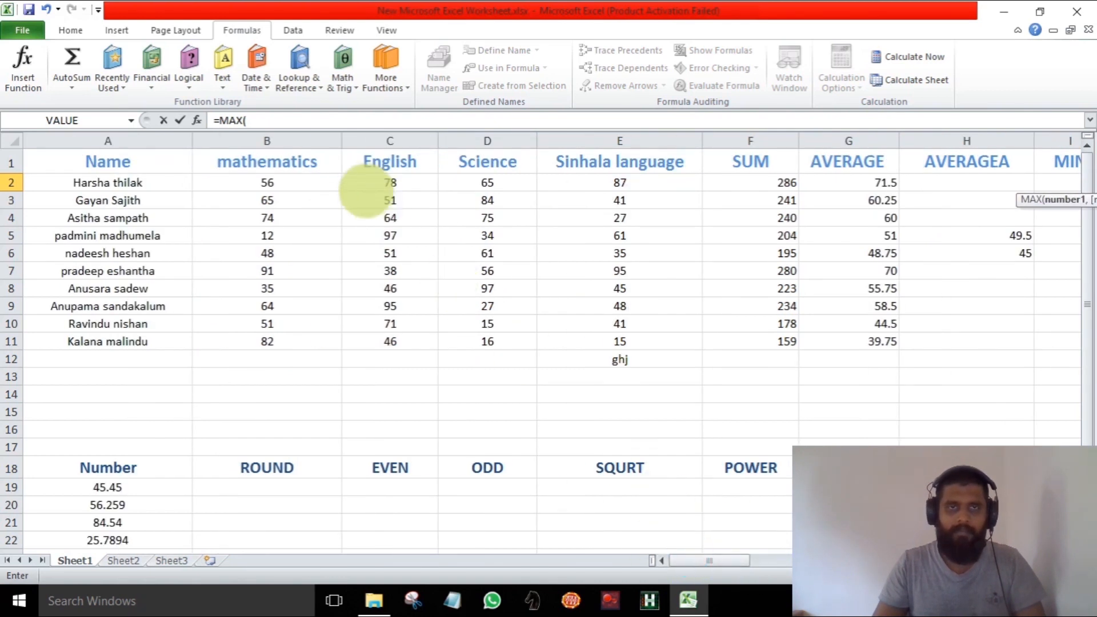
drag(300, 183, 578, 189)
key(Return)
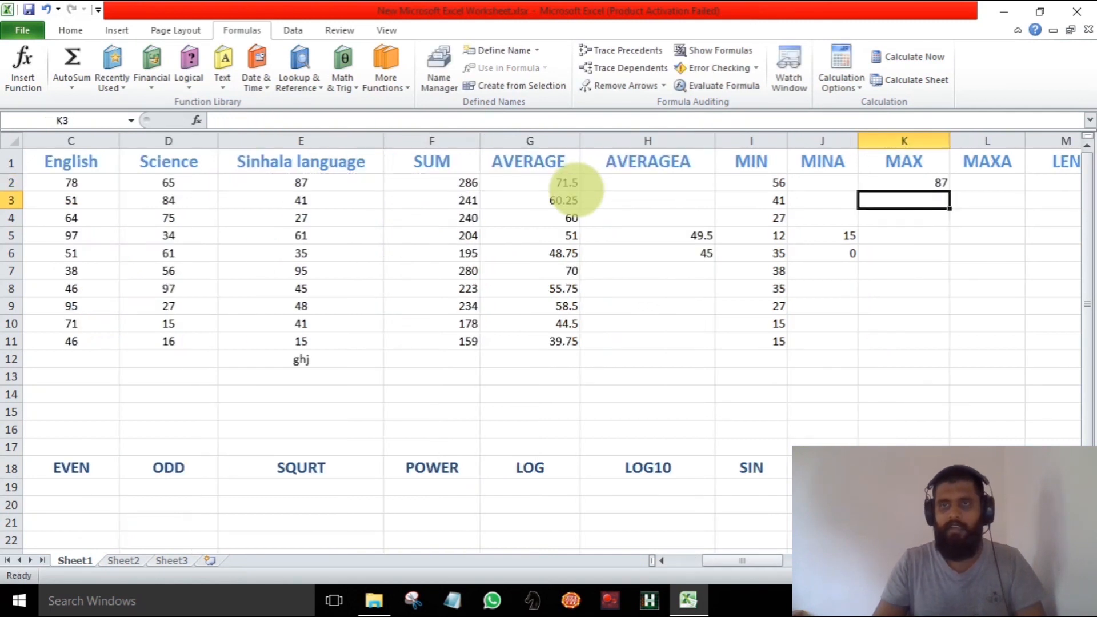
Fill the MAX formula from K2 down to K11 for the remaining students
click(929, 183)
drag(949, 190, 947, 346)
key(Return)
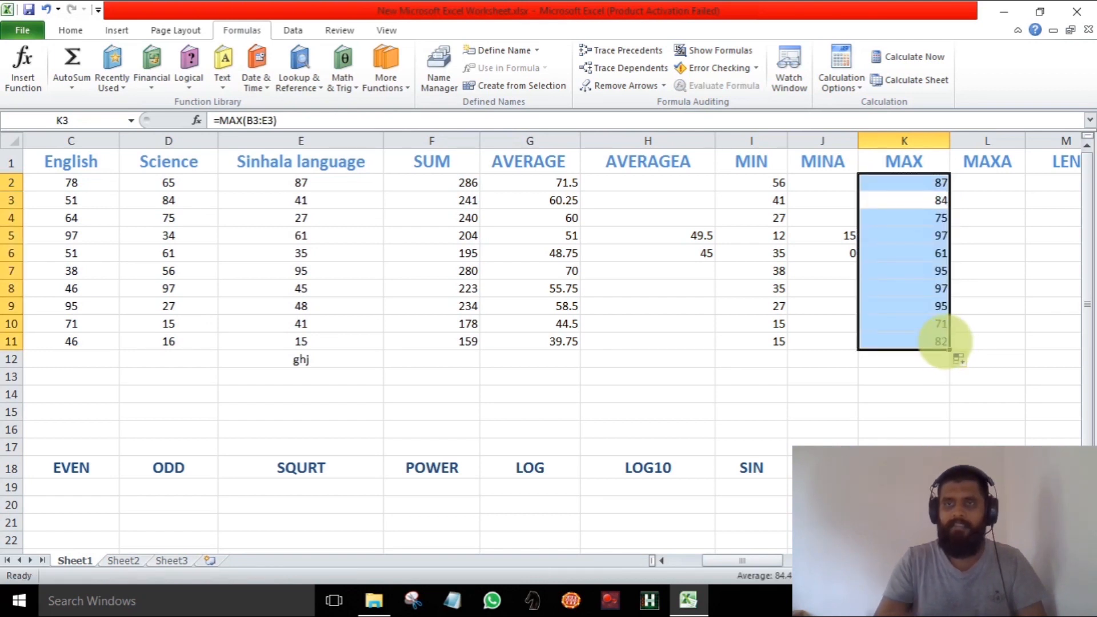
click(816, 429)
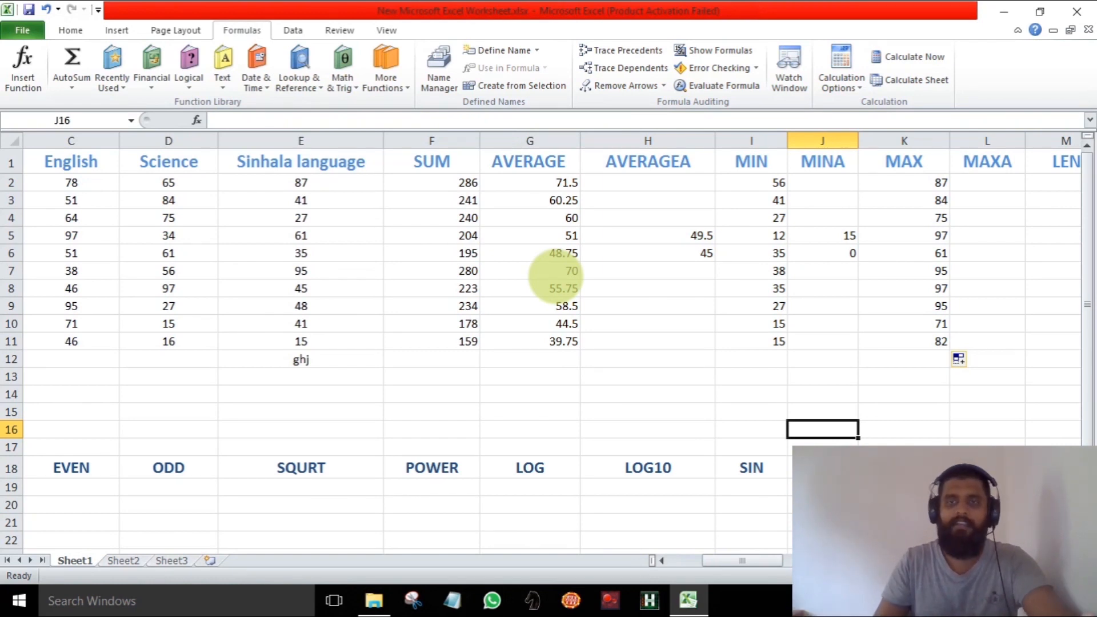
Enter a MAX formula in L5 over the Sinhala language column E2:E12, including the text cell
click(976, 237)
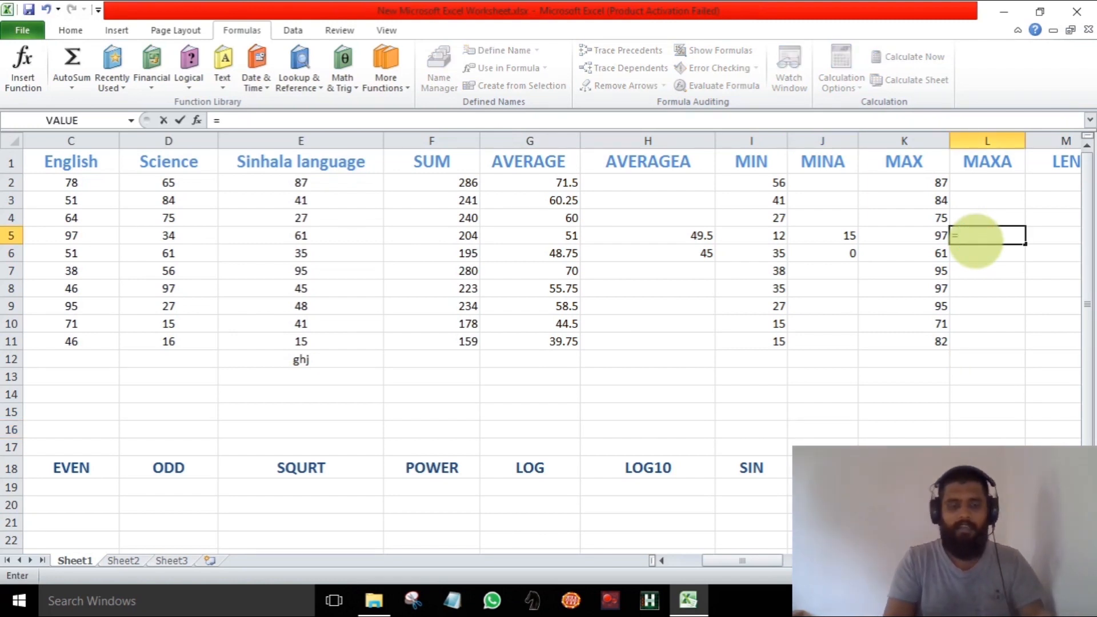
text(=ma)
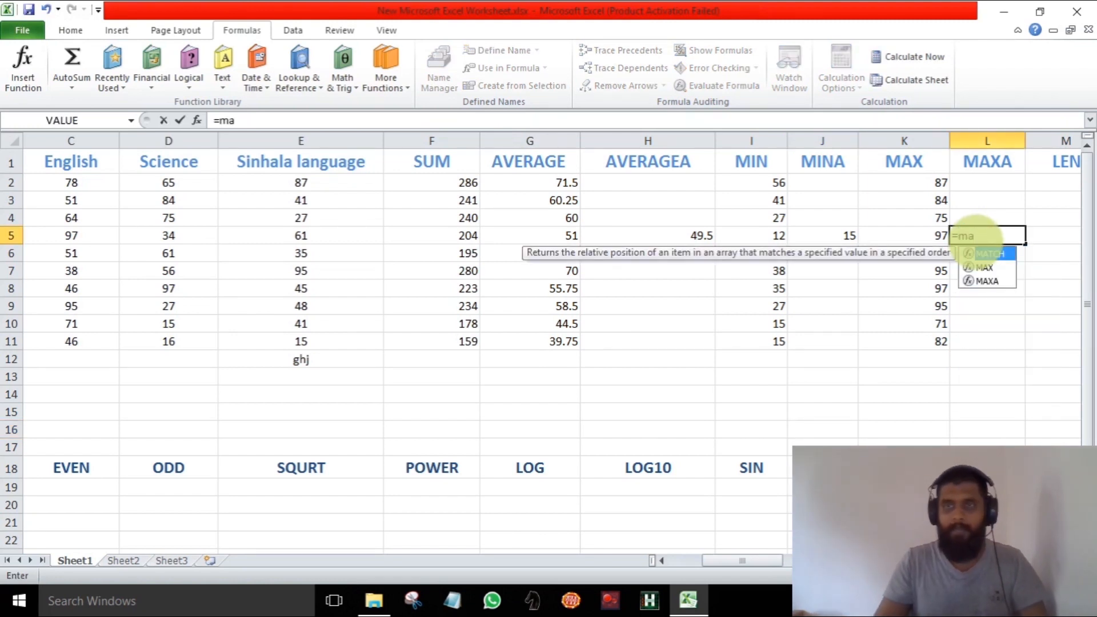
double_click(982, 267)
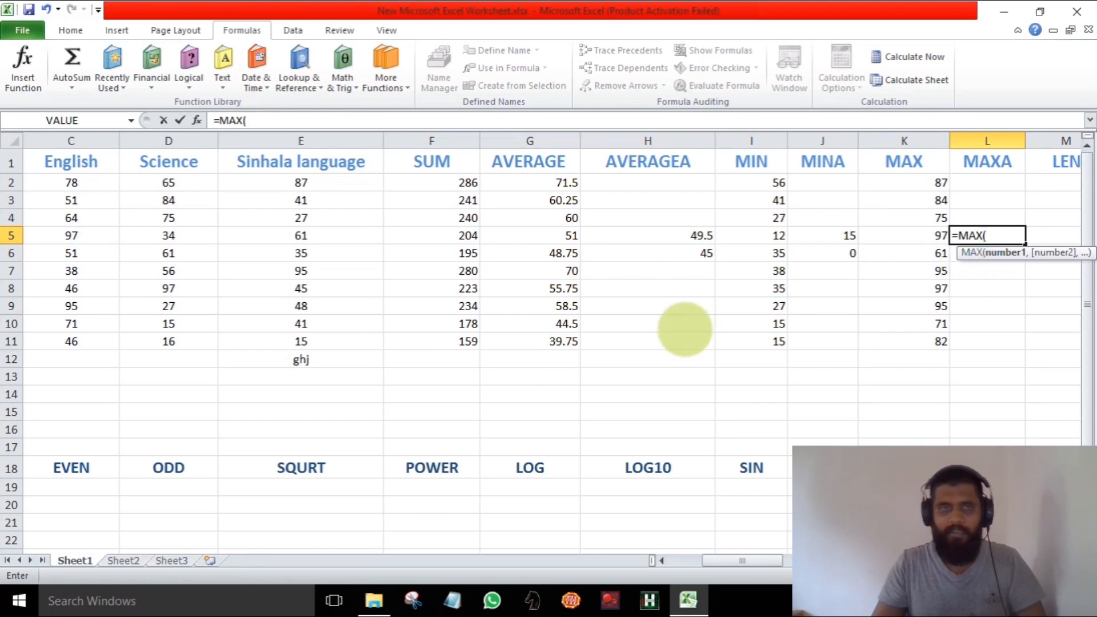
drag(349, 183, 345, 356)
key(Return)
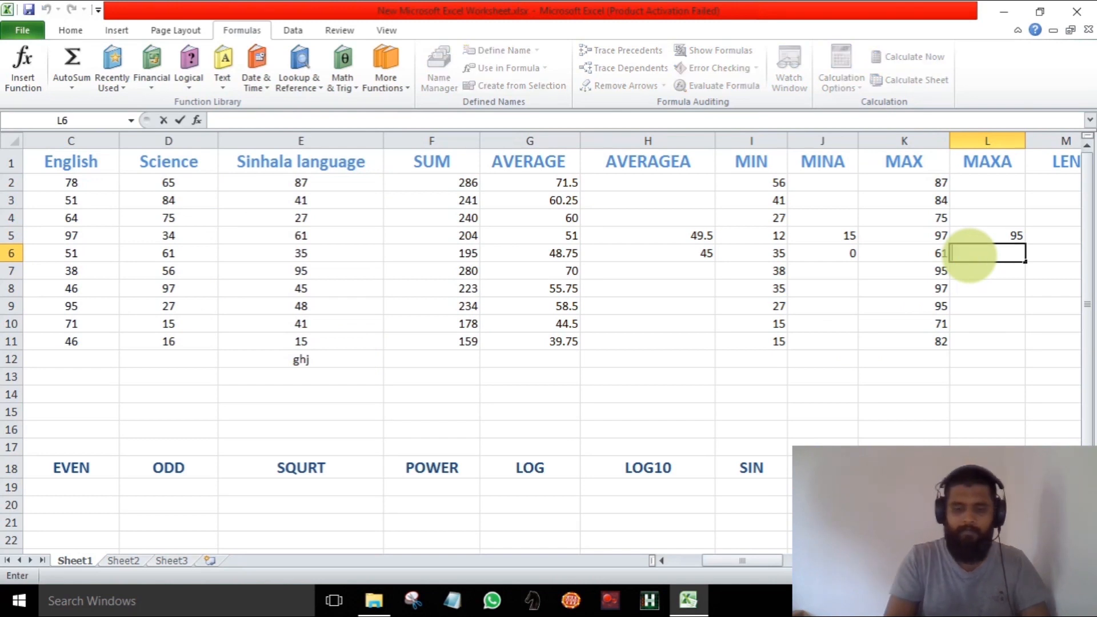
Enter a MAXA formula in L6 over the same Sinhala language range E2:E12
text(=max)
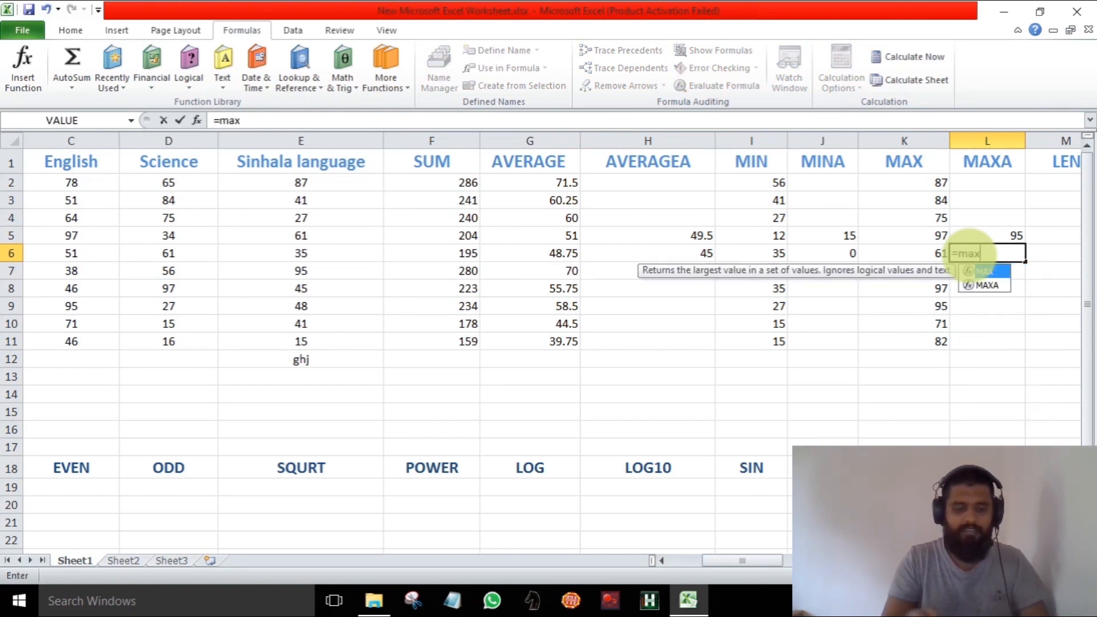
double_click(988, 285)
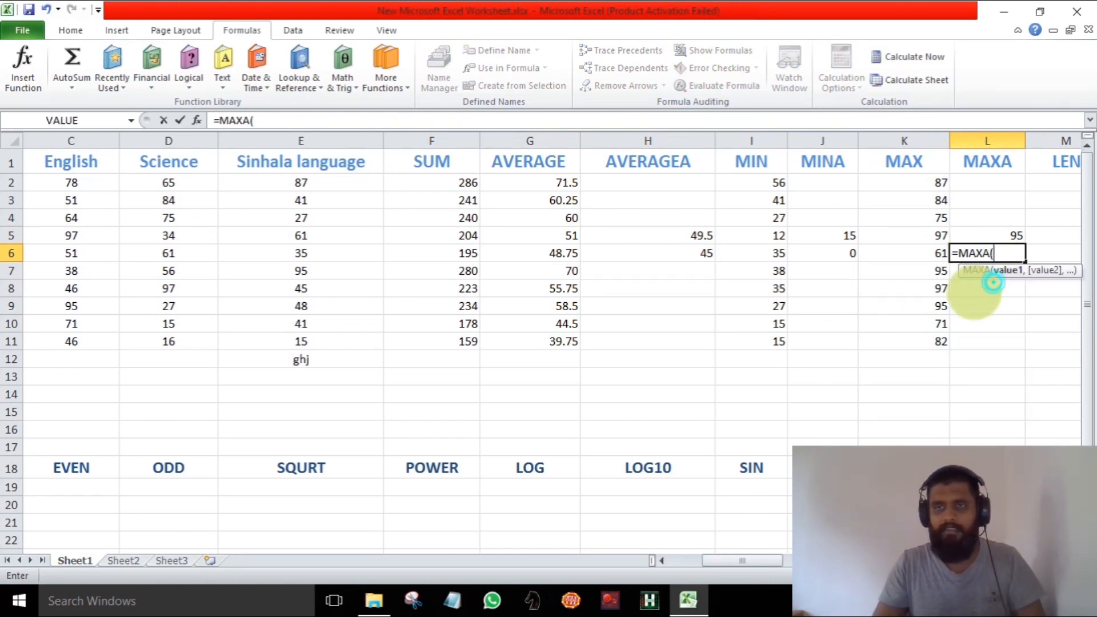
drag(320, 178, 346, 351)
key(Return)
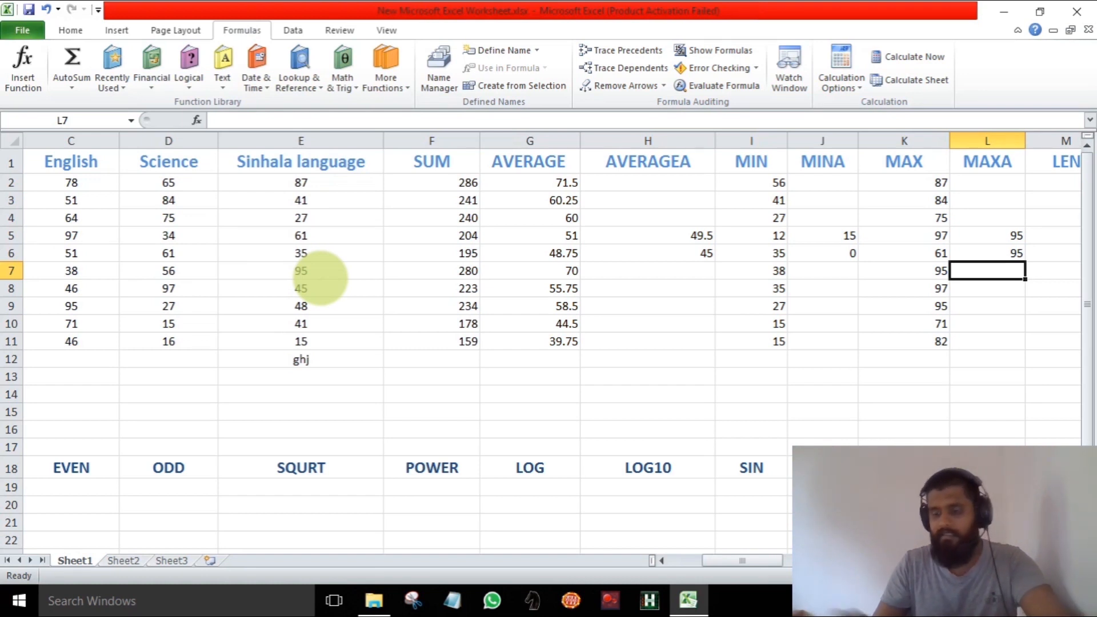
Enter a LEN formula in M2 that counts the characters of the first student's name in A2
key(Right)
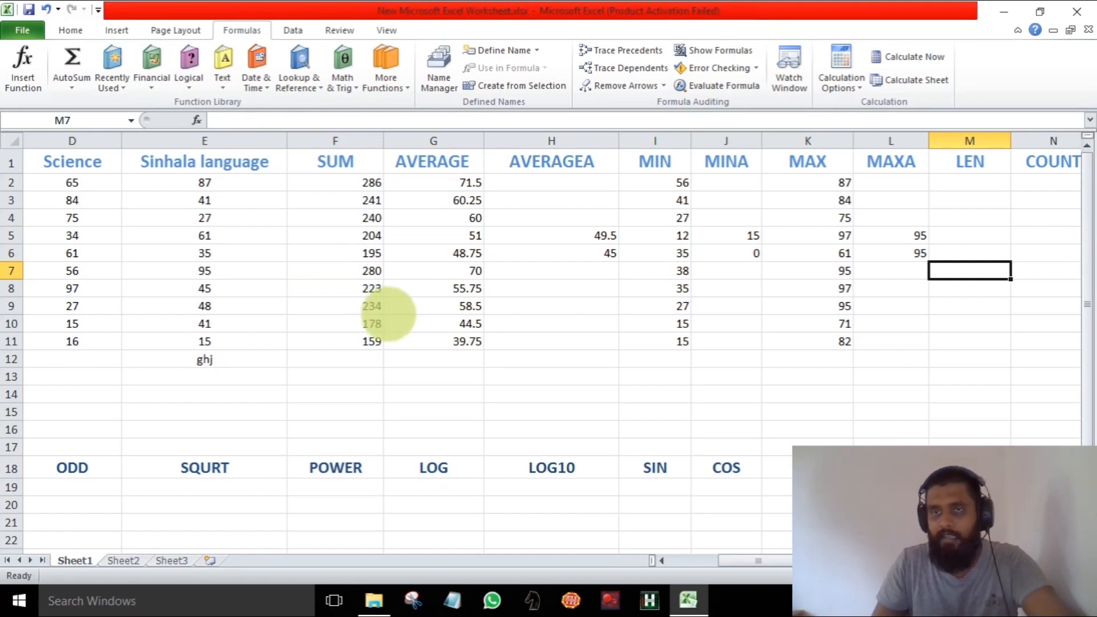
click(949, 185)
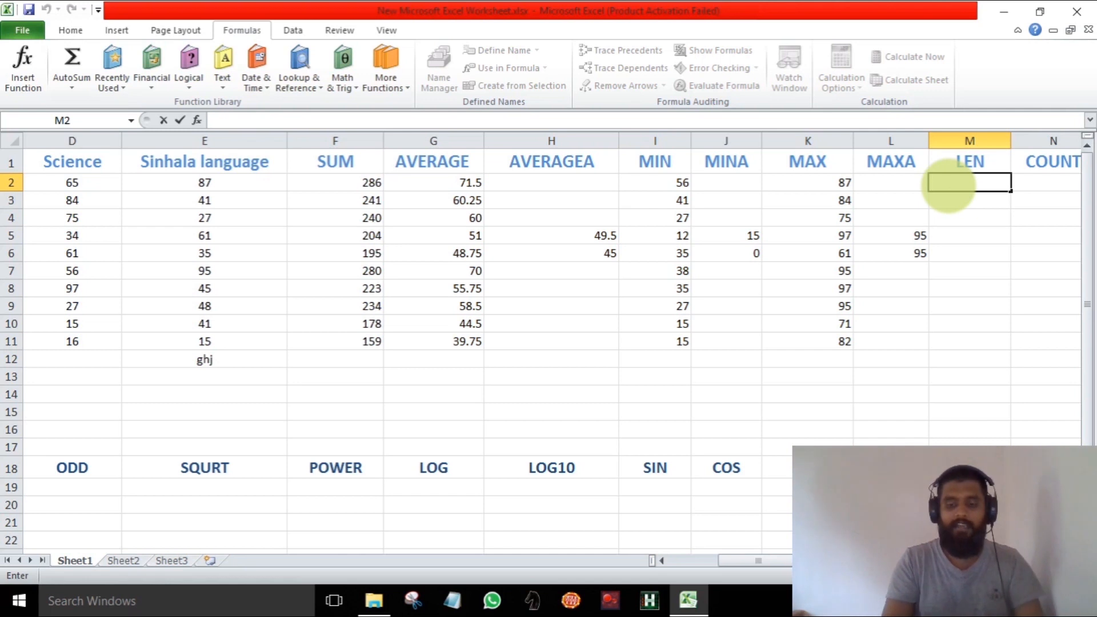
text(le)
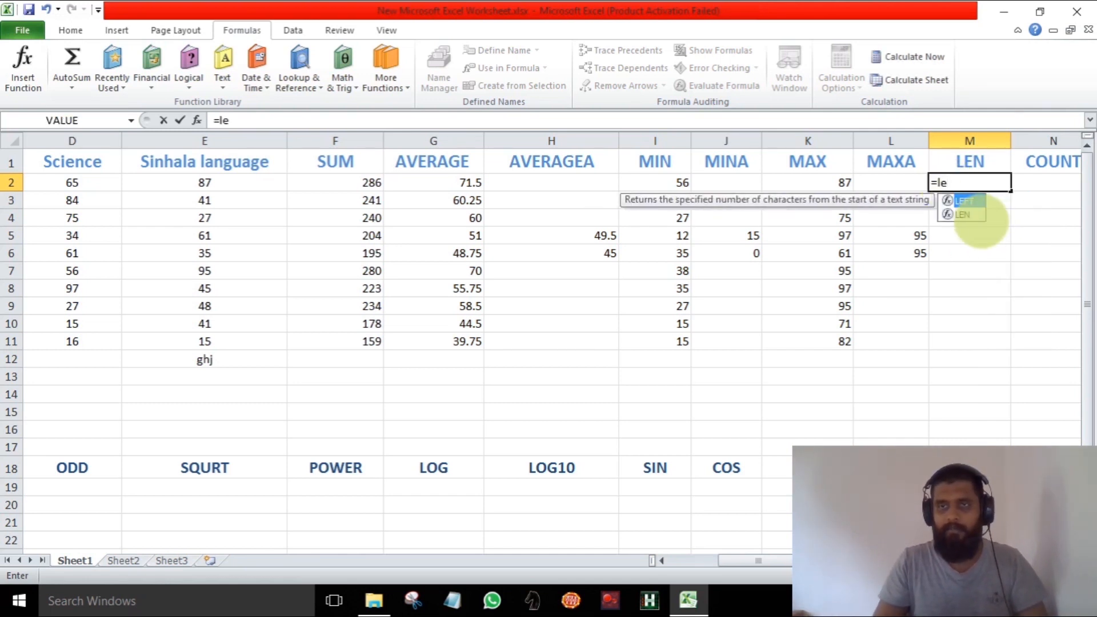
double_click(963, 215)
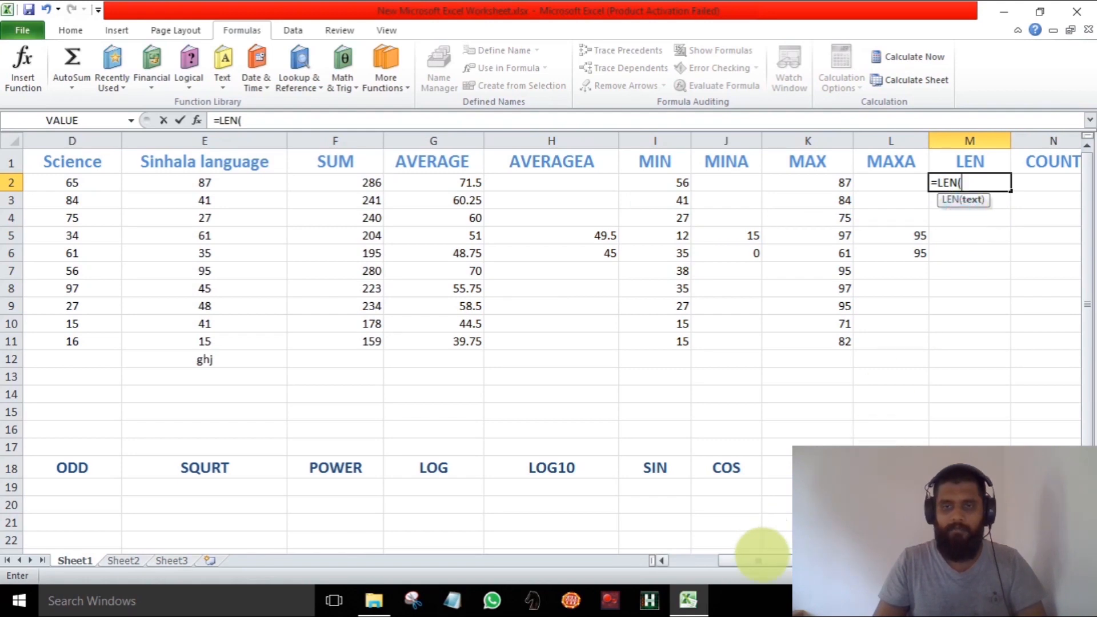
drag(763, 560, 712, 558)
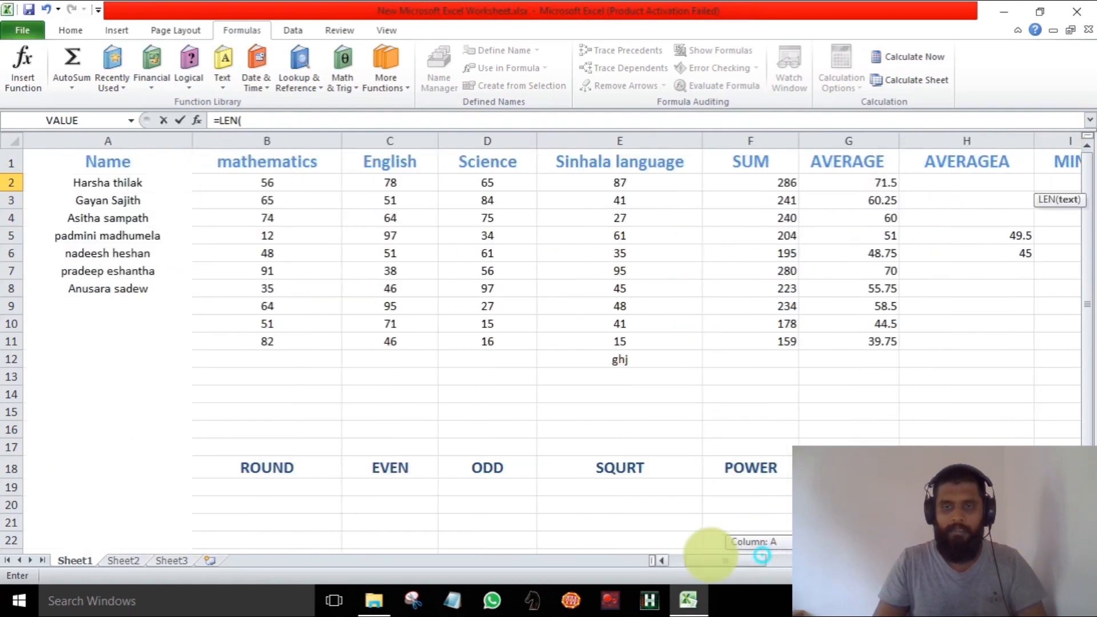
click(158, 183)
key(Return)
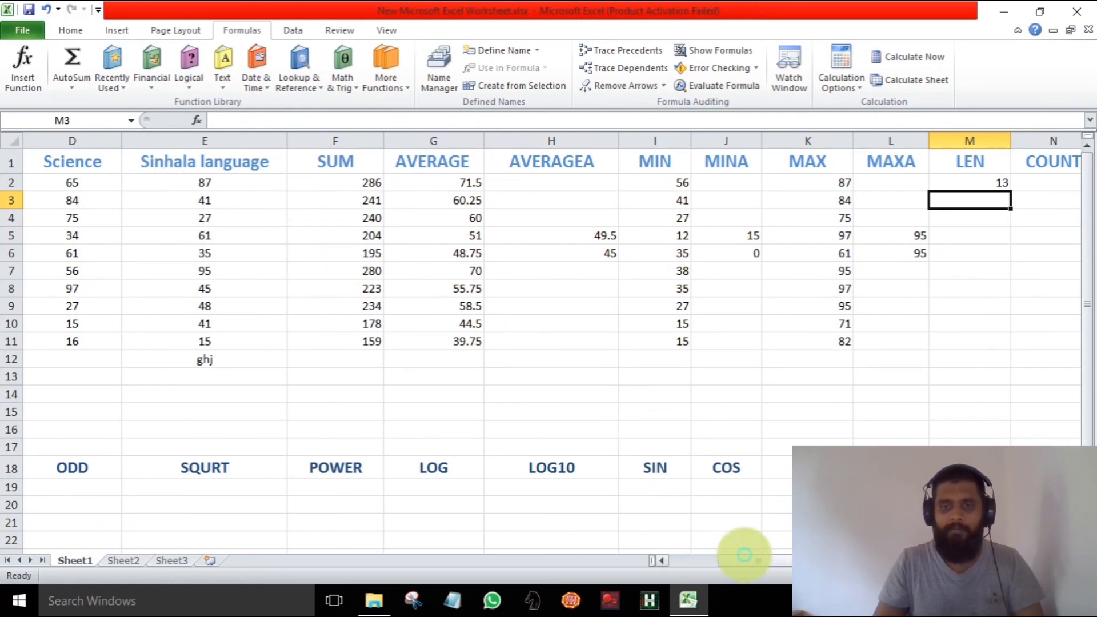
Fill the LEN formula from M2 down to M11 for the remaining student names
drag(745, 555, 740, 554)
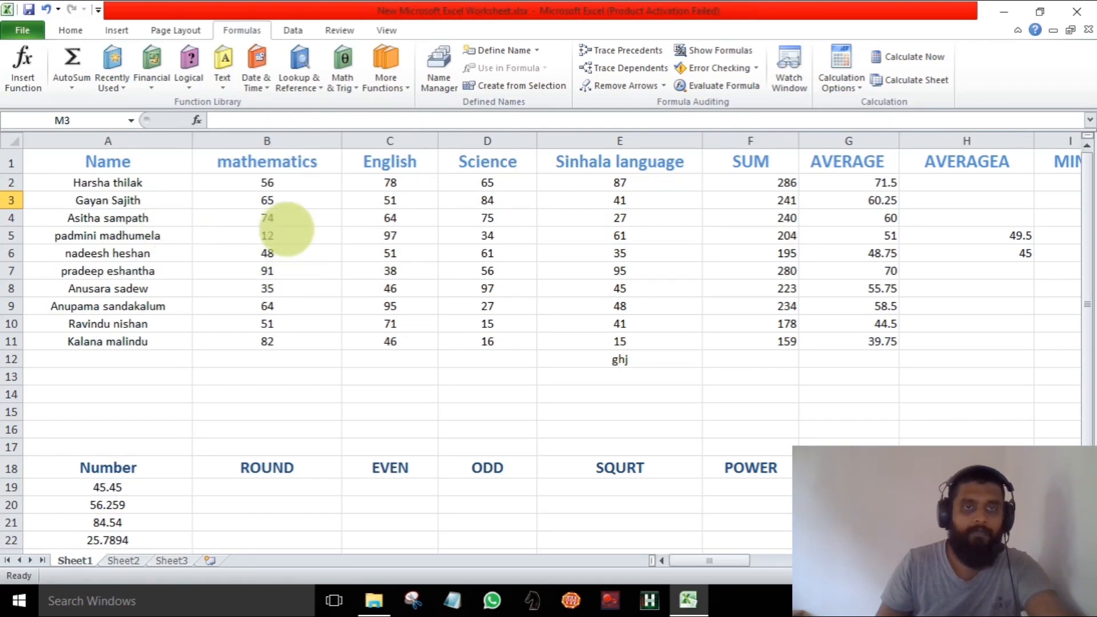
drag(707, 563, 704, 562)
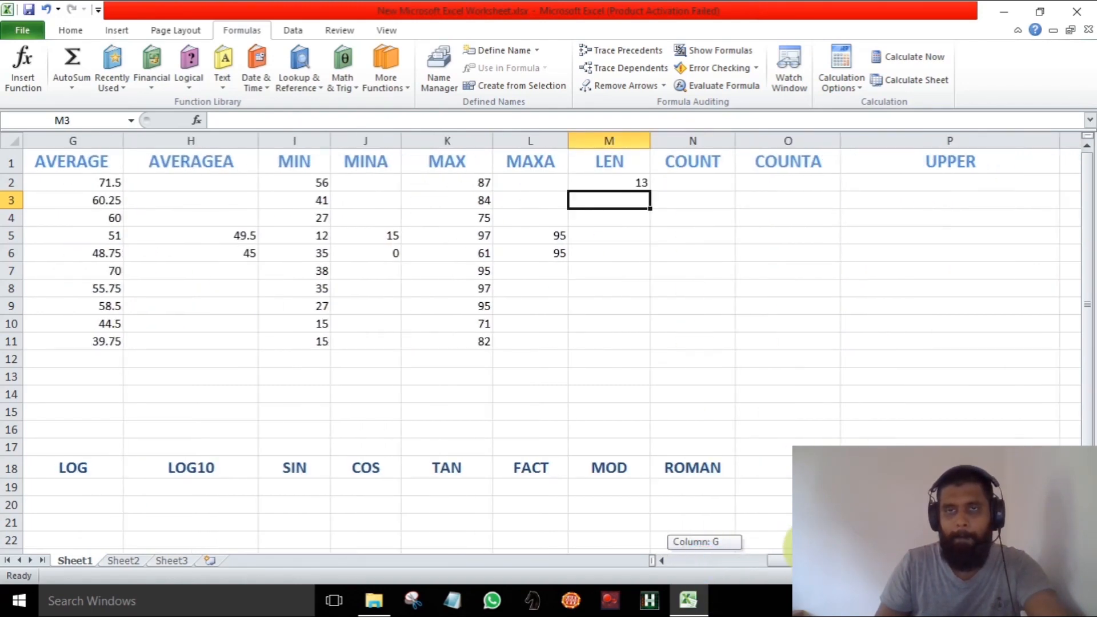
click(600, 184)
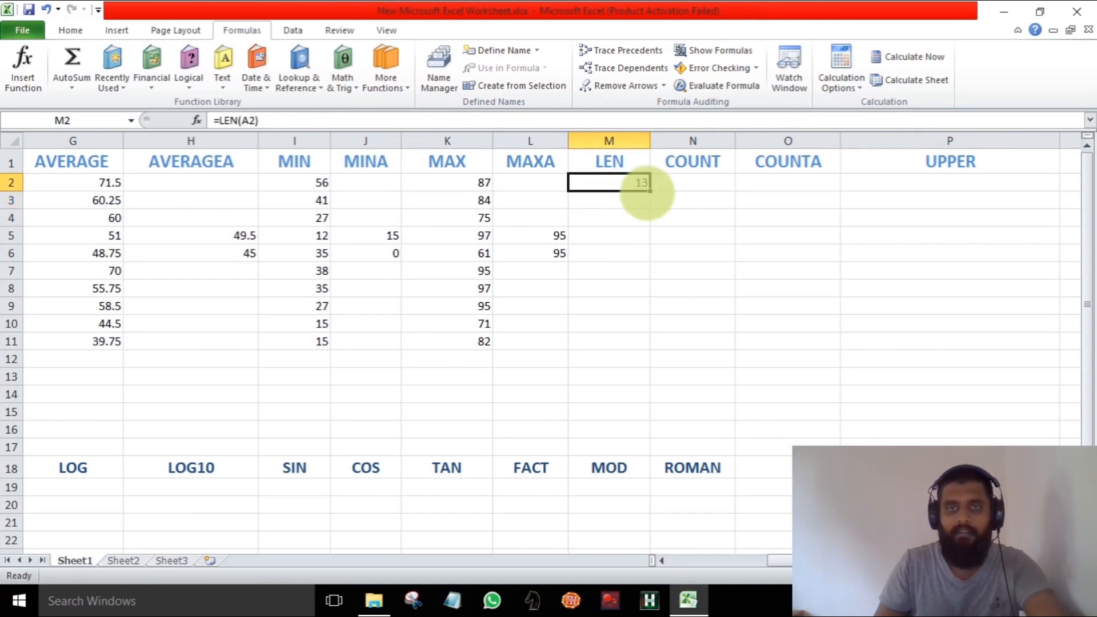
drag(651, 190, 654, 351)
click(740, 394)
Examine the characters and space of the first student's name in A2 against the LEN results in column M
drag(780, 561, 705, 561)
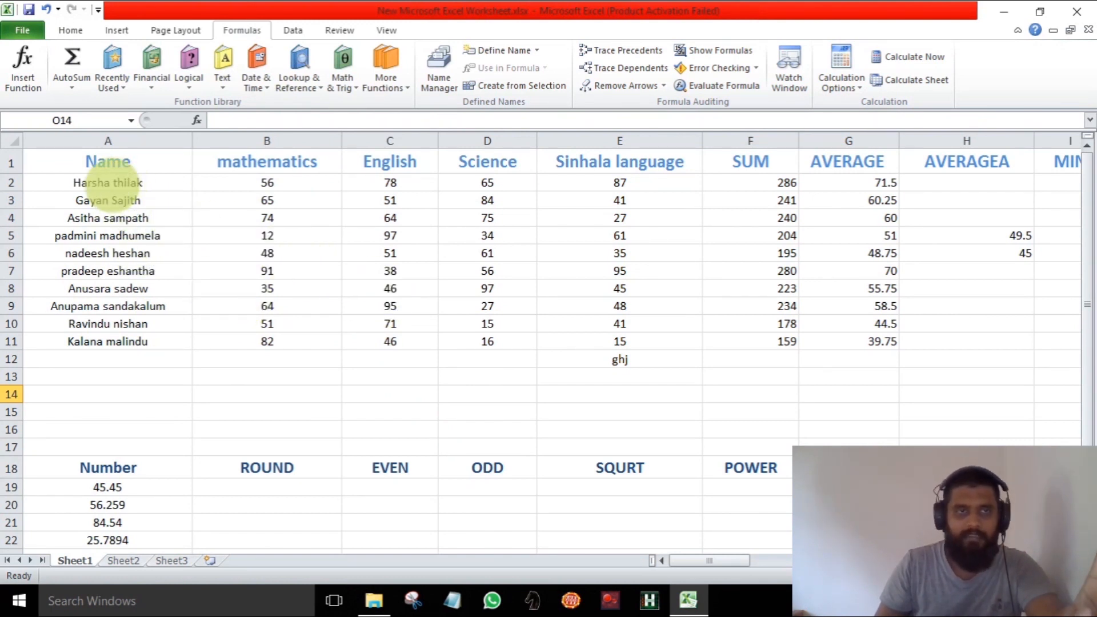
click(112, 182)
double_click(112, 182)
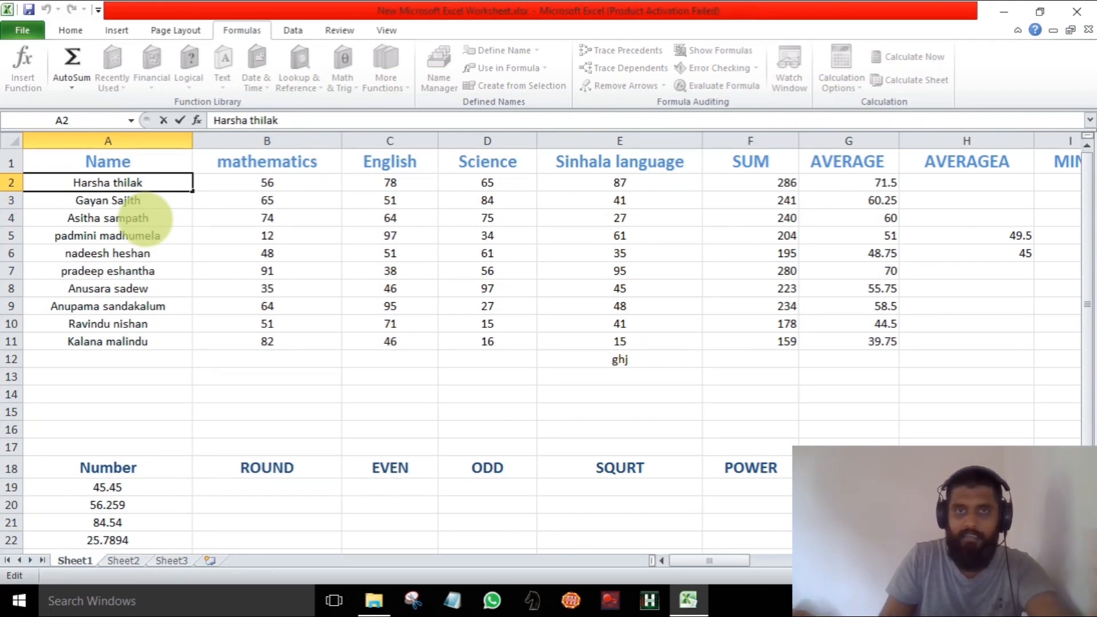
click(324, 374)
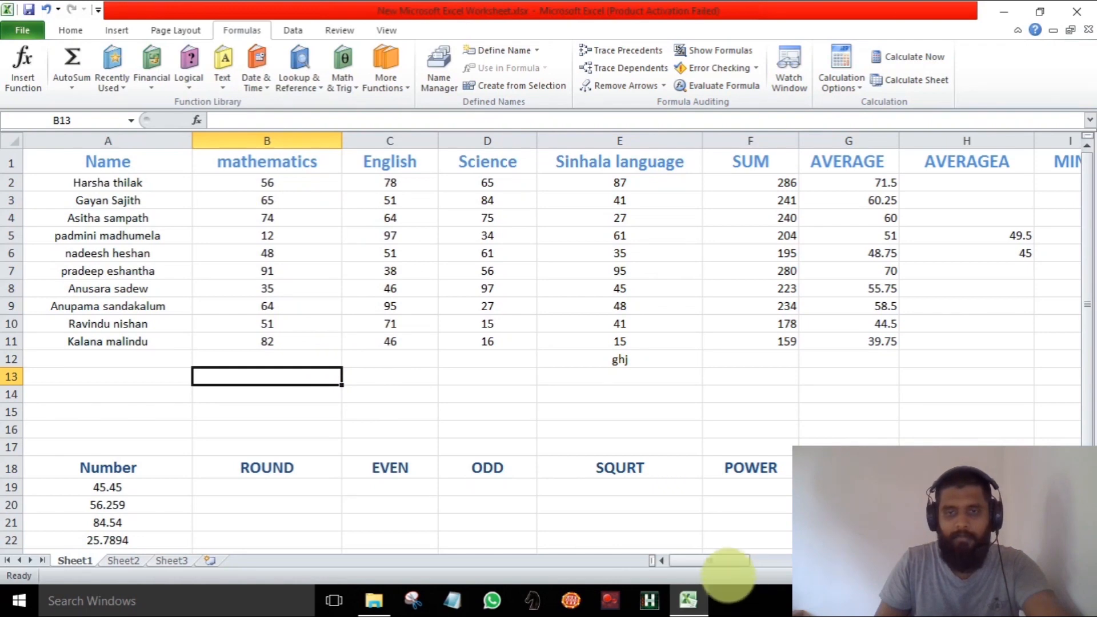
drag(723, 563, 780, 549)
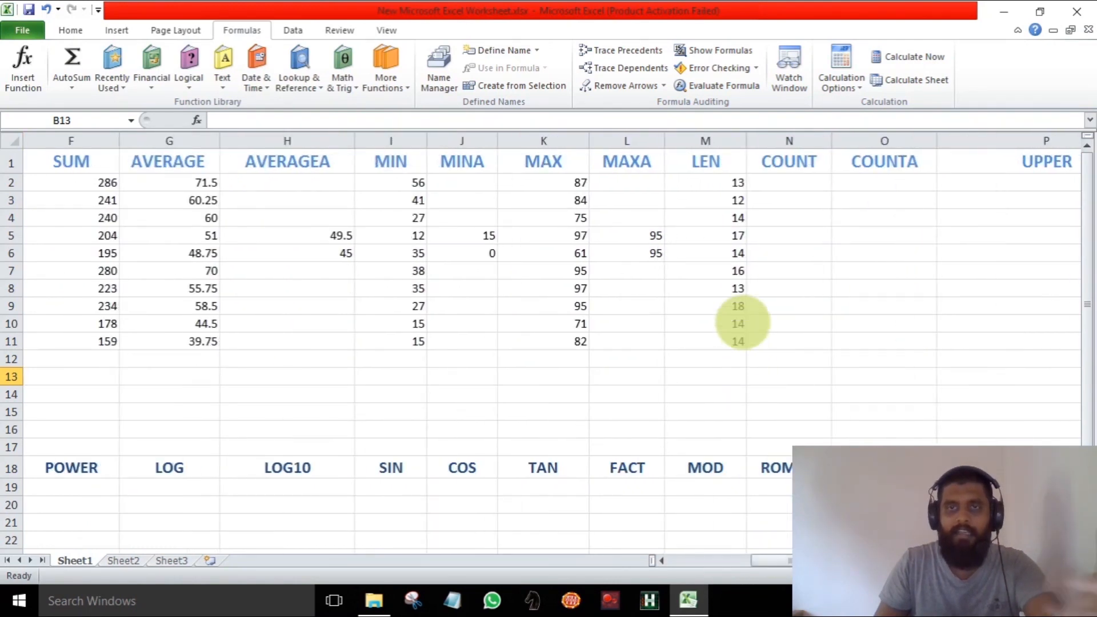
Remove the space between the first and last name in A2 and check the LEN result in M2
drag(779, 563, 702, 561)
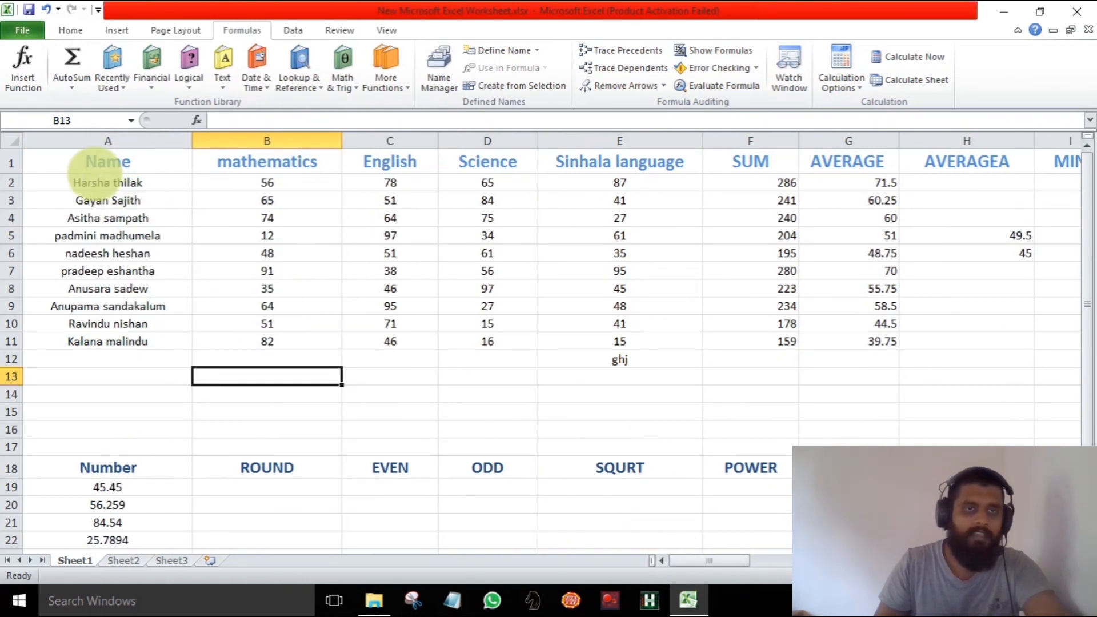
double_click(114, 183)
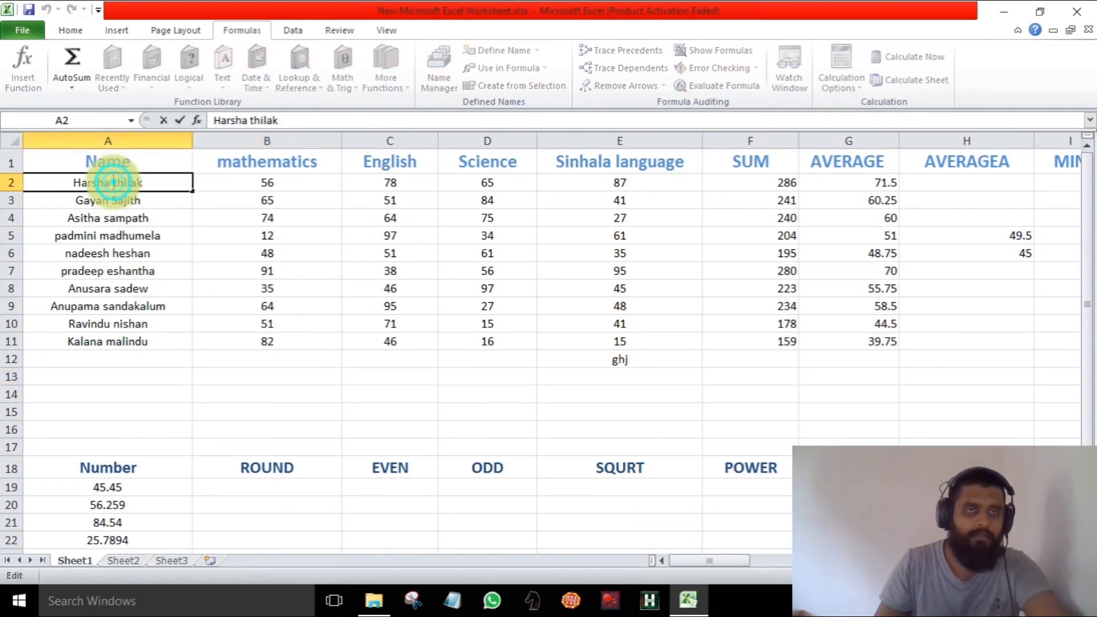
key(BackSpace)
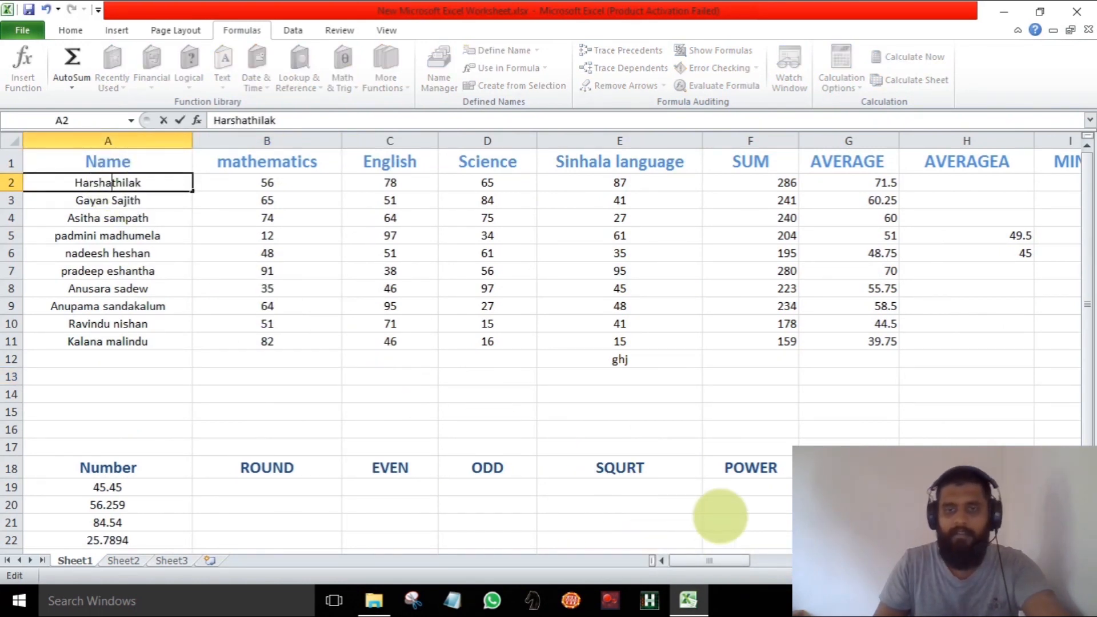
click(675, 400)
drag(711, 561, 776, 543)
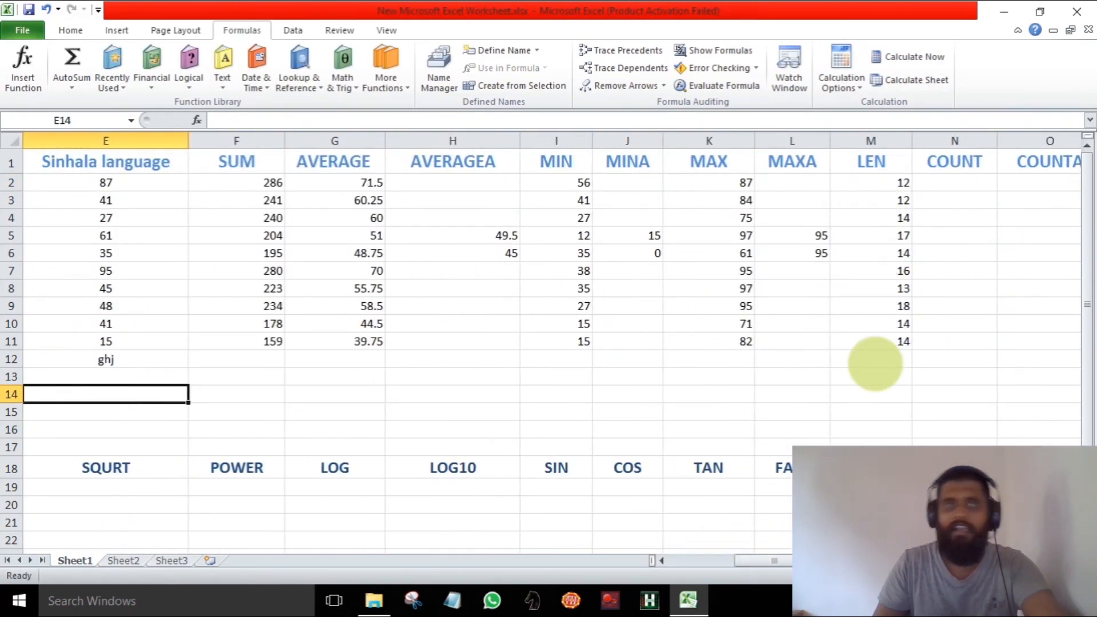
Restore the space between the first and last name in A2
drag(778, 560, 694, 559)
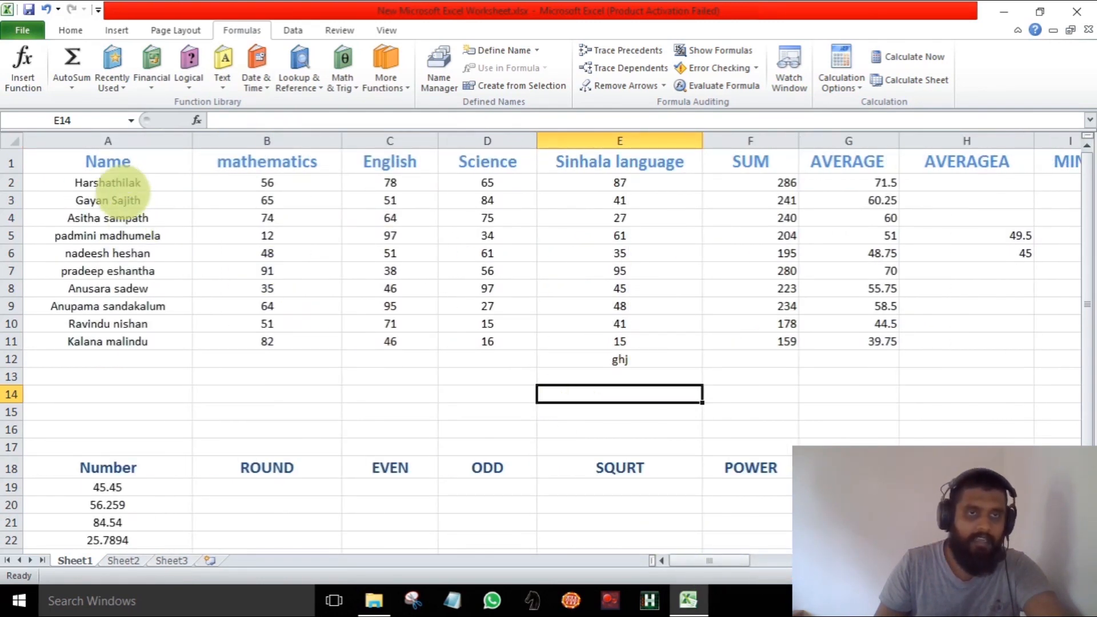
click(109, 182)
double_click(111, 183)
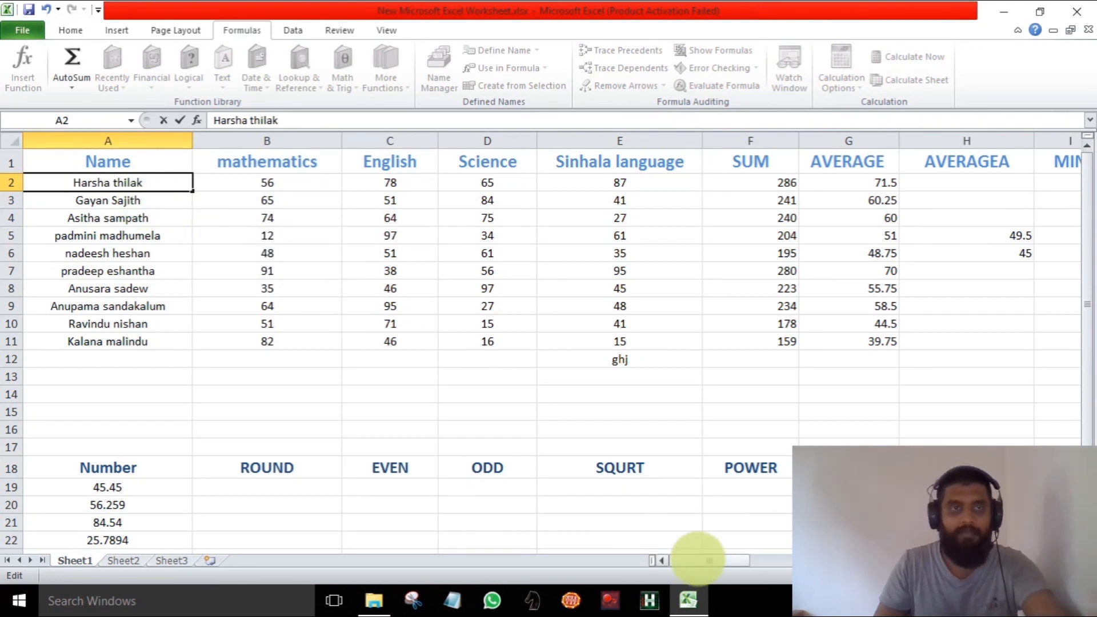
drag(699, 560, 767, 526)
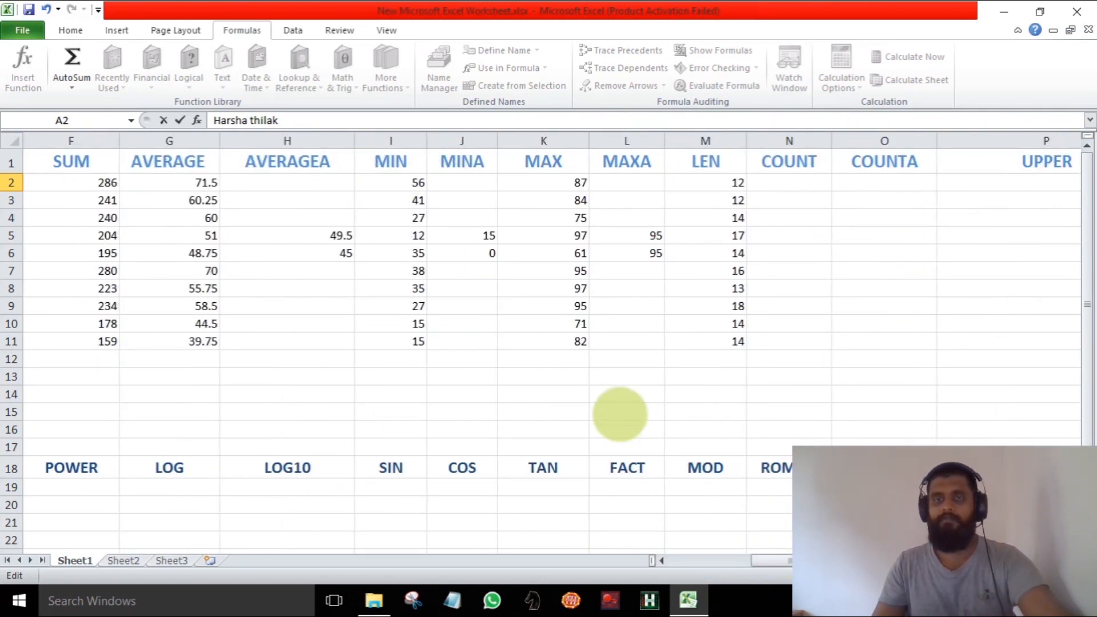
Enter a COUNT formula in N2 over the range G2:K11 and check the range it references
click(786, 183)
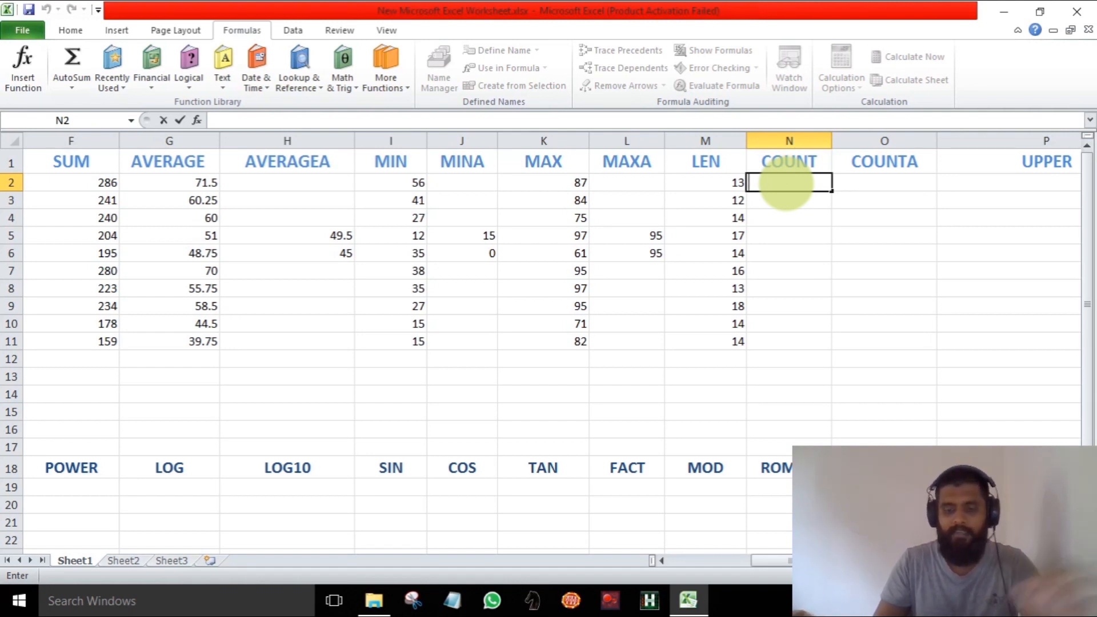
text(=cou)
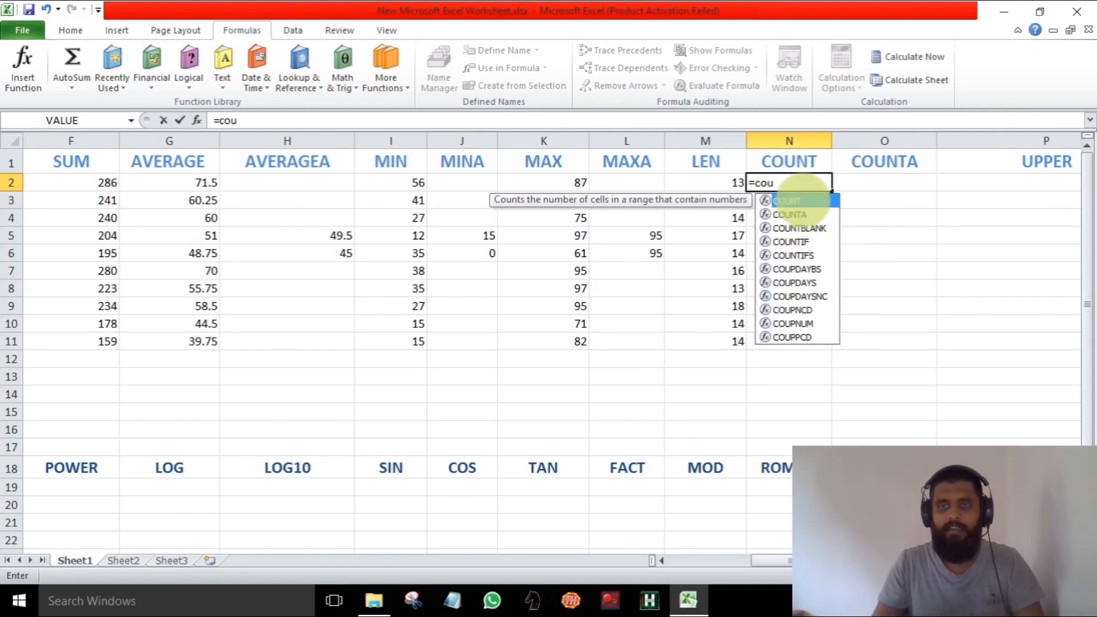
double_click(798, 201)
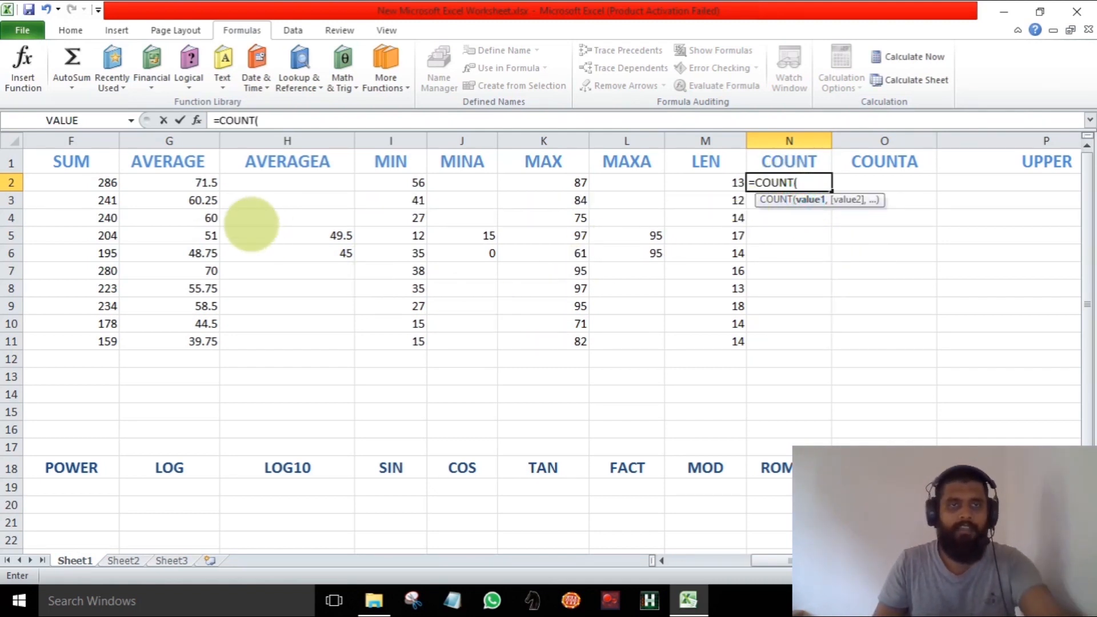
drag(189, 186, 543, 337)
key(Return)
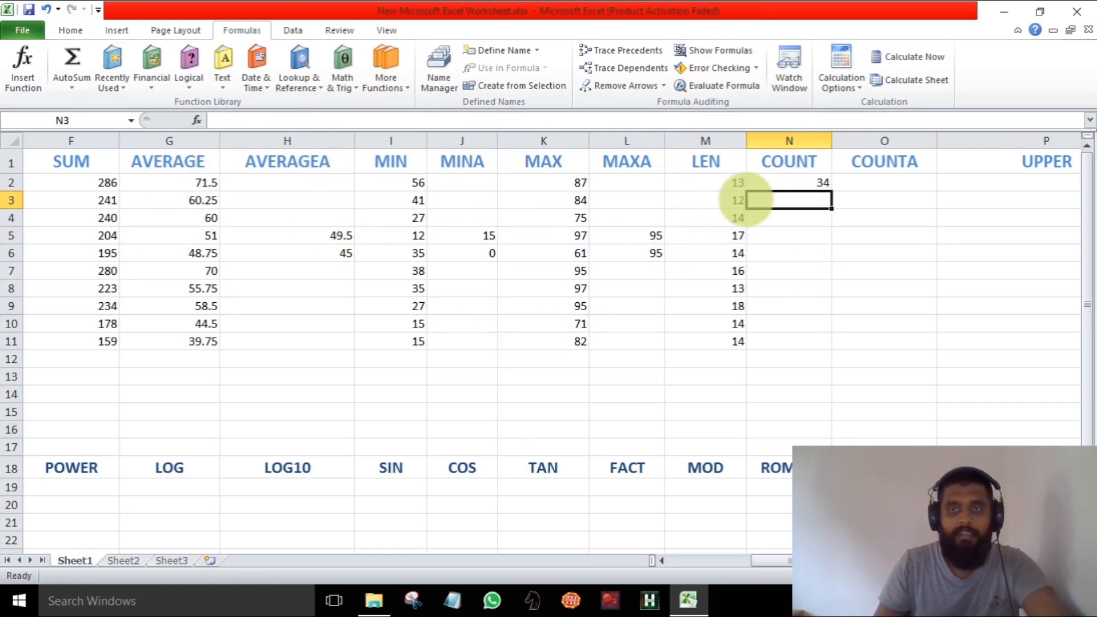
double_click(779, 182)
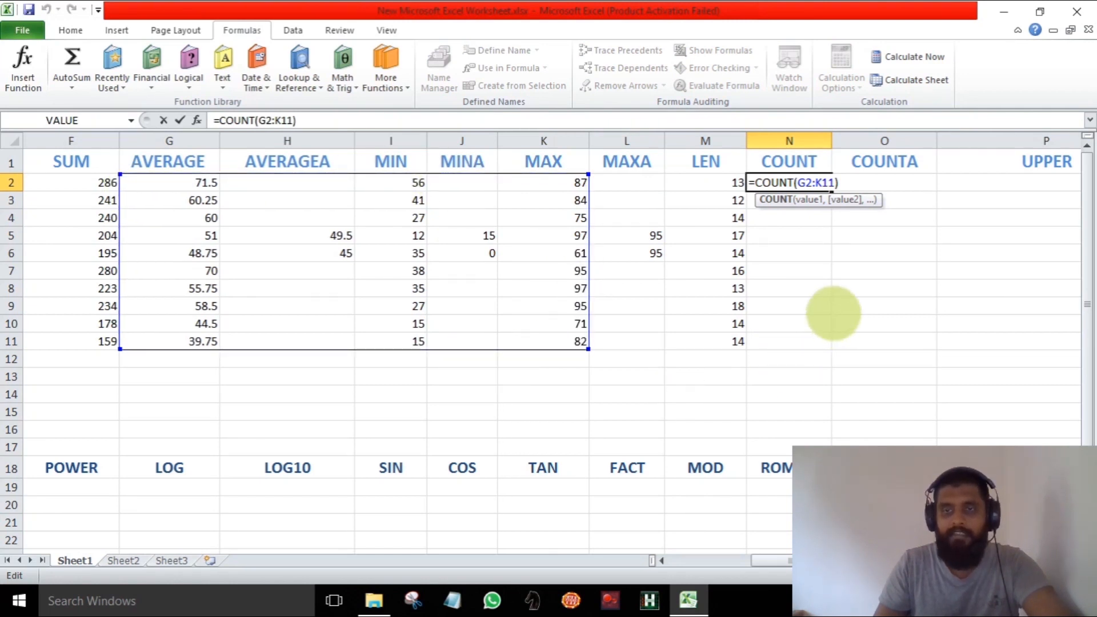
key(Return)
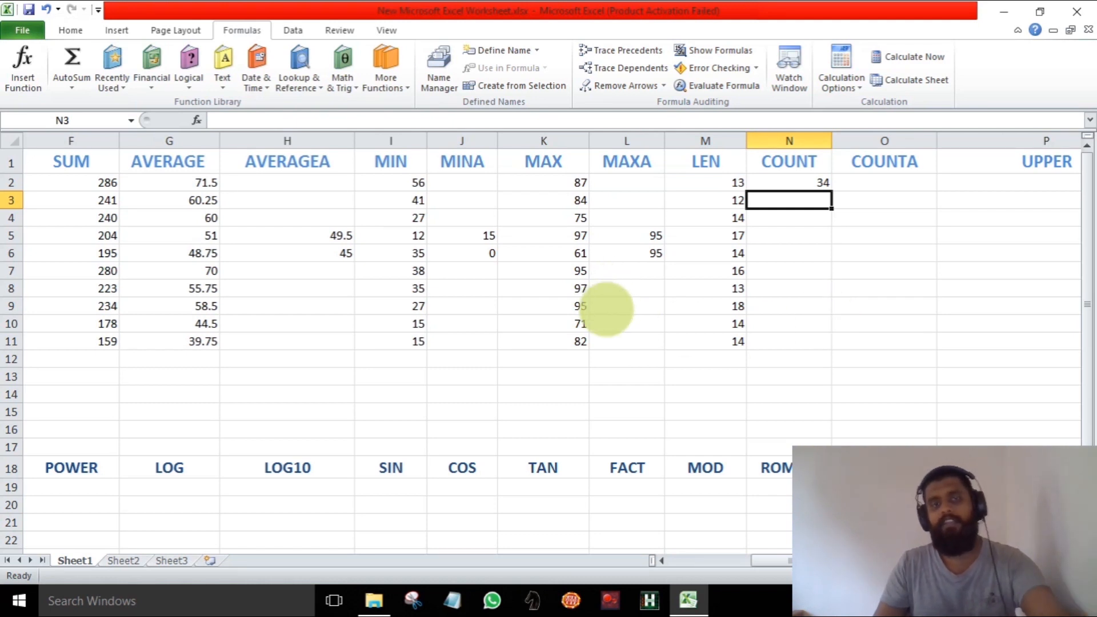
Enter the text "ghj" in K12 below the MAX values
click(543, 359)
text(ghj)
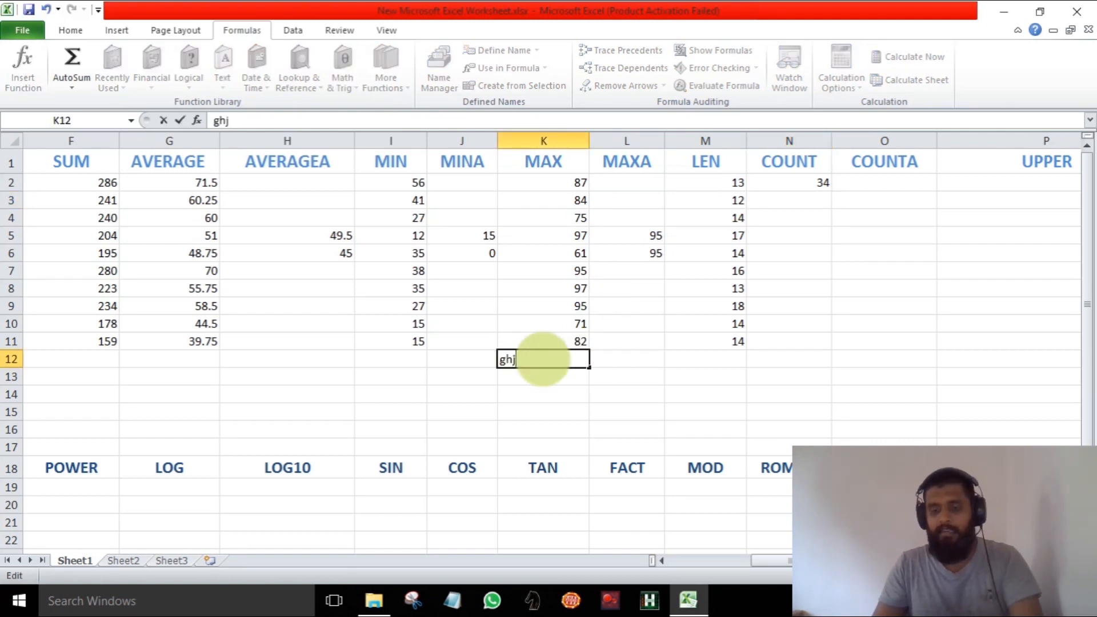
click(685, 409)
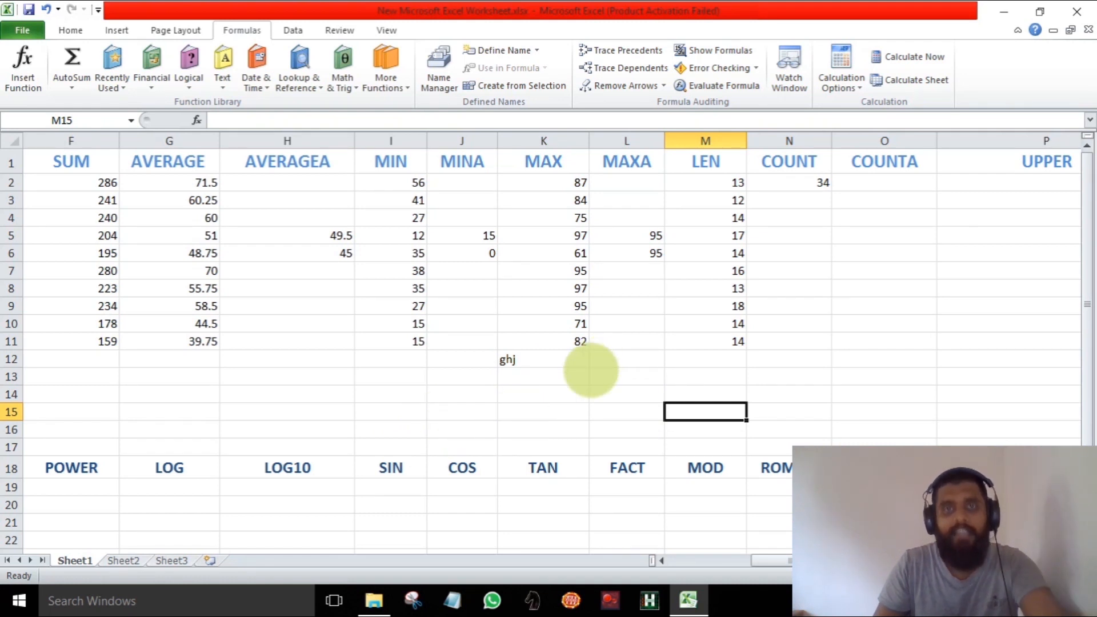
Enter a COUNT formula in O5 over the MAX column range K2:K12, including the text cell
double_click(866, 234)
text(=cou)
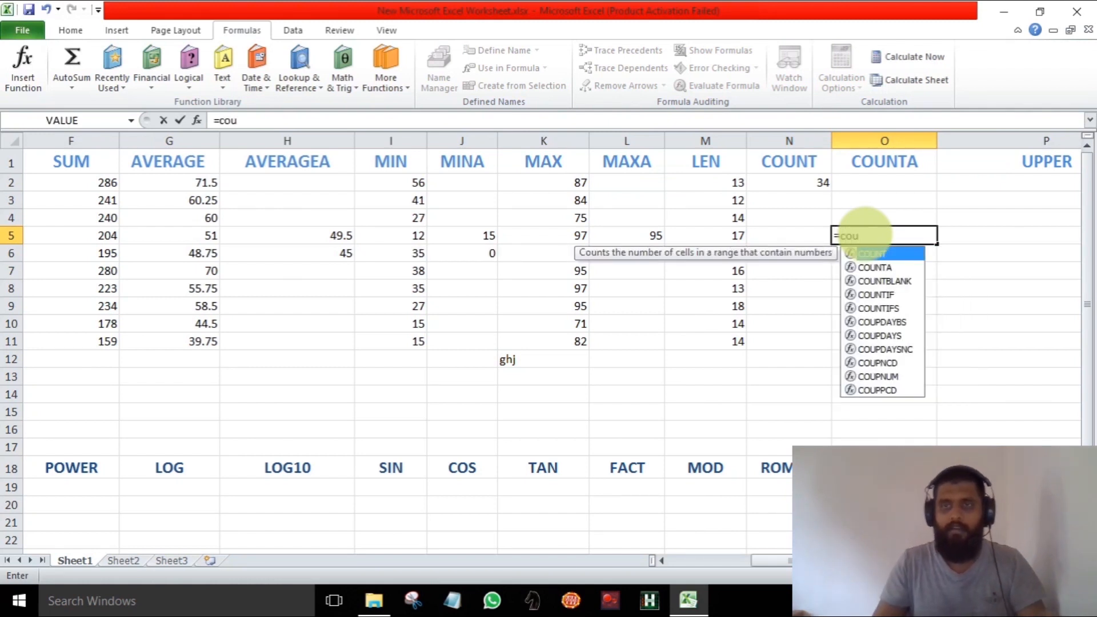
double_click(886, 256)
click(571, 183)
drag(571, 183, 546, 353)
key(Return)
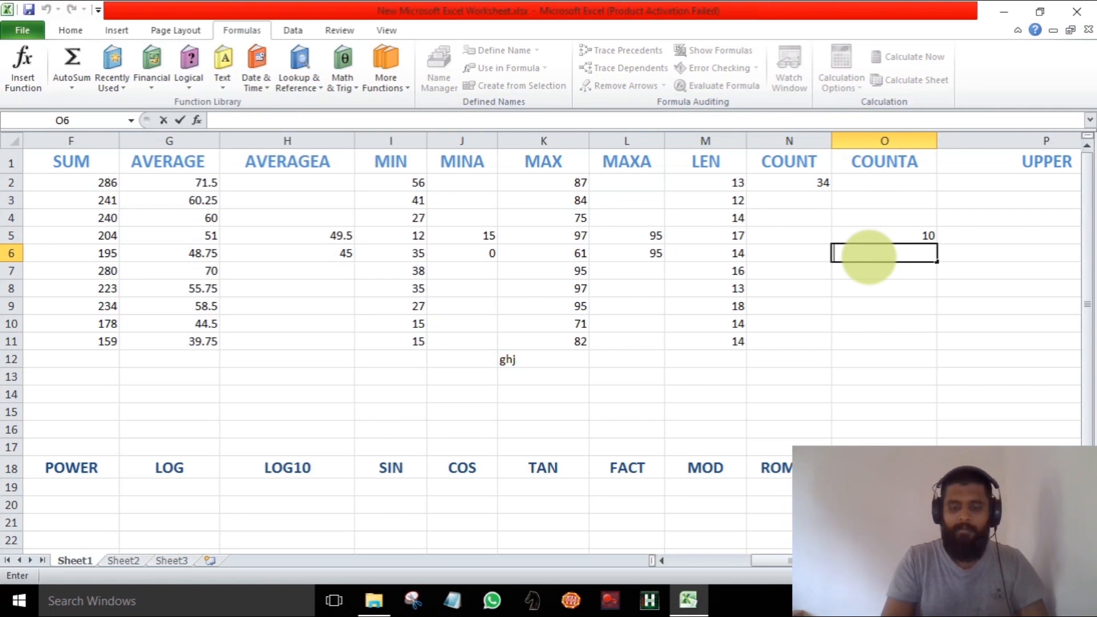
Enter a COUNTA formula in O6 over K2:K12 and check the text cell K12 it includes
text(coun)
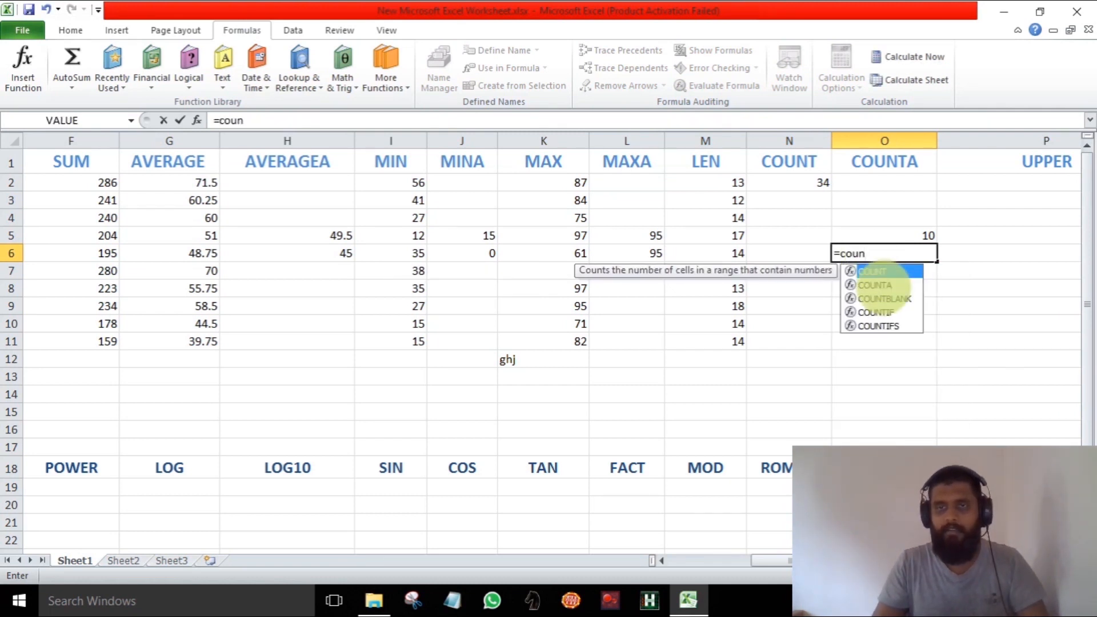
double_click(875, 285)
drag(543, 184, 563, 359)
key(Return)
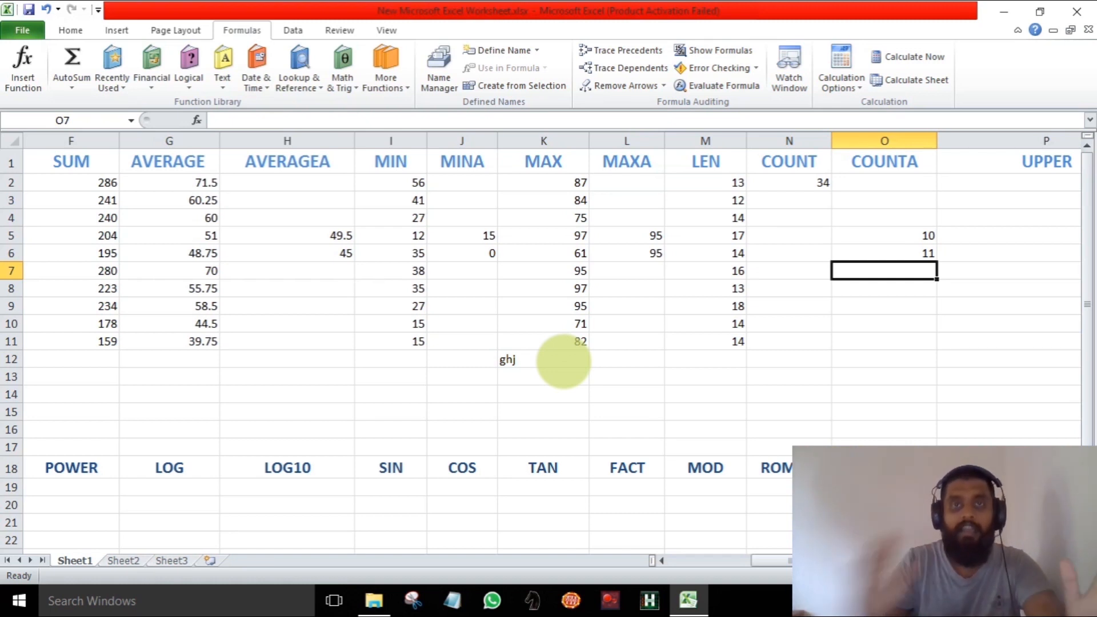
click(552, 358)
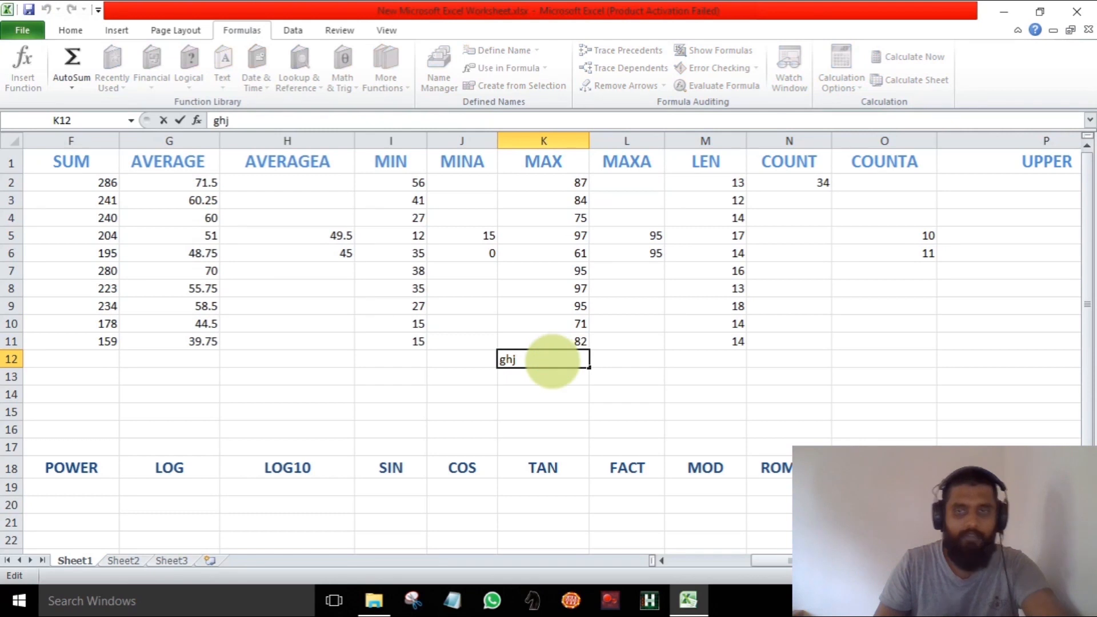
click(565, 390)
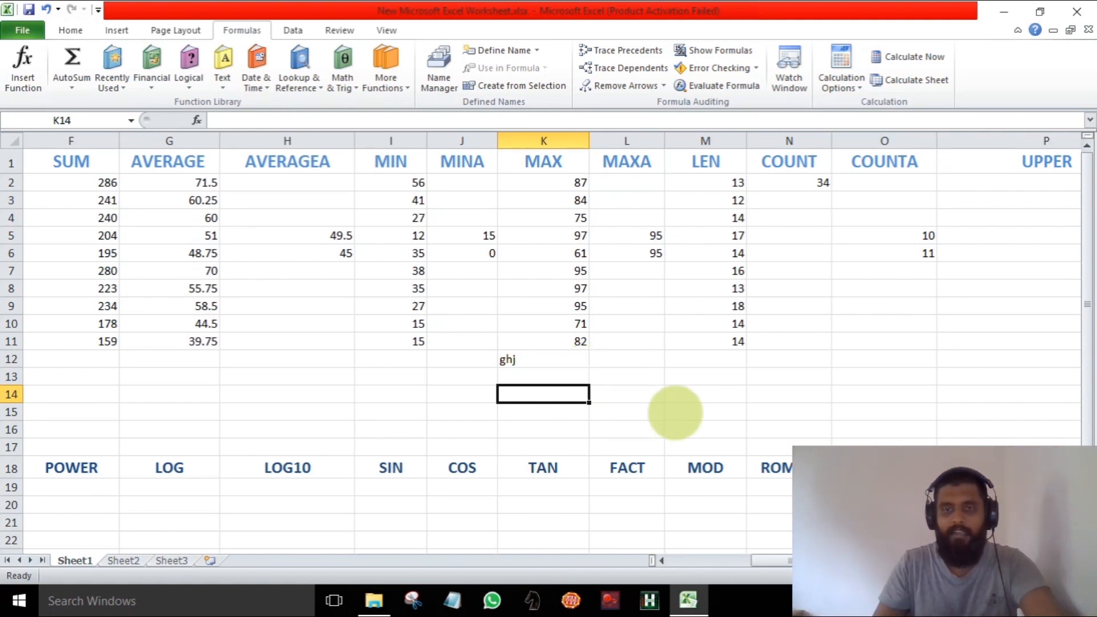
Enter an UPPER formula in P2 that converts the first student's name in A2 to uppercase
click(846, 301)
key(Right)
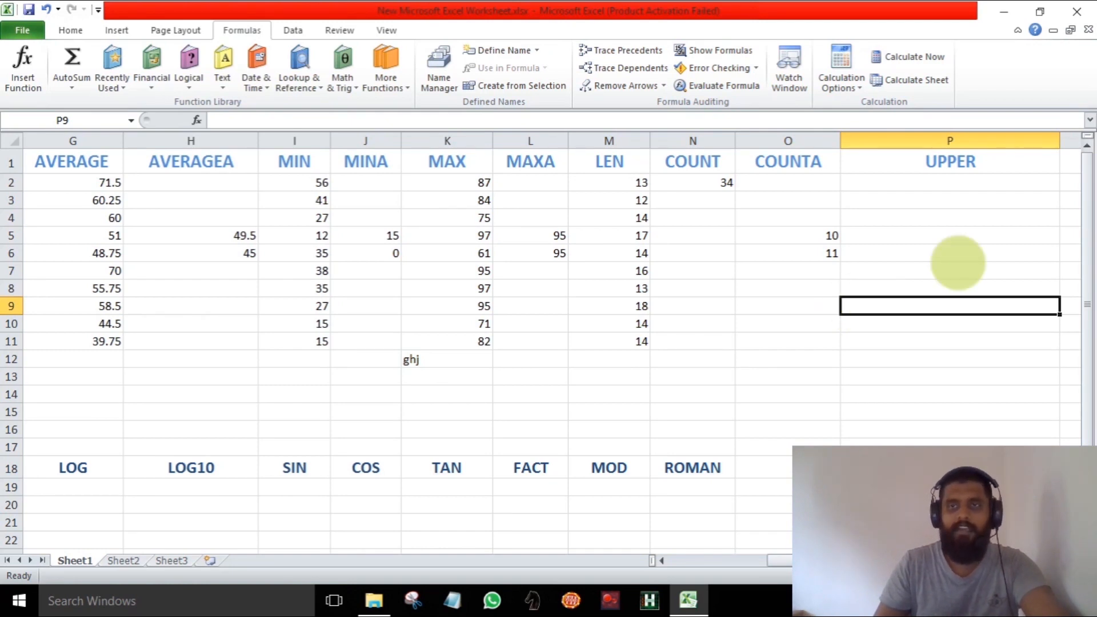
click(902, 186)
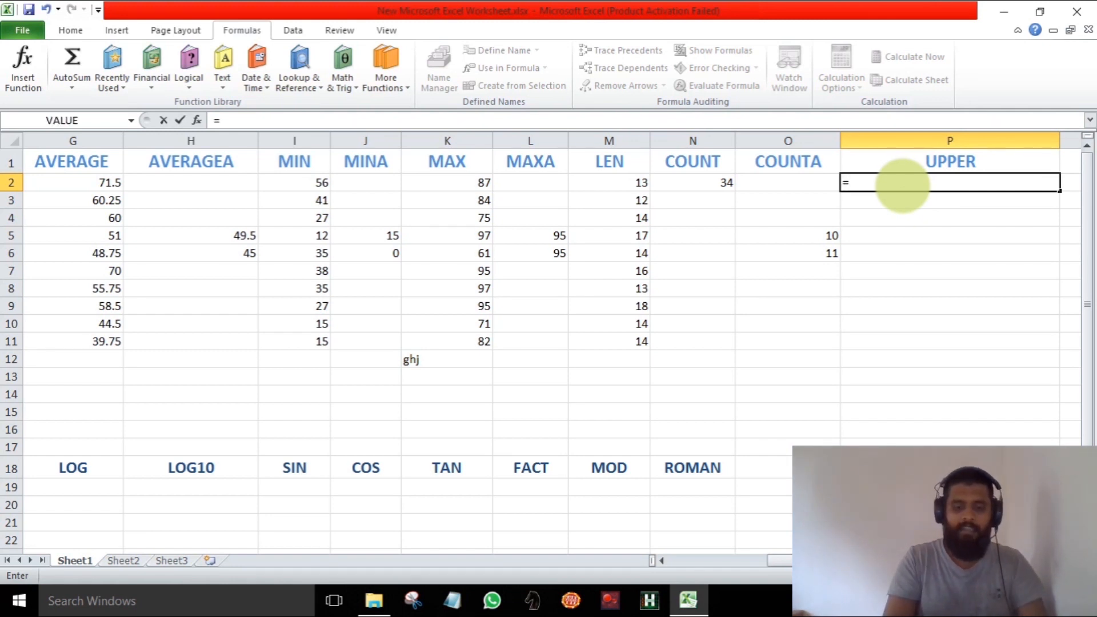
text(upp)
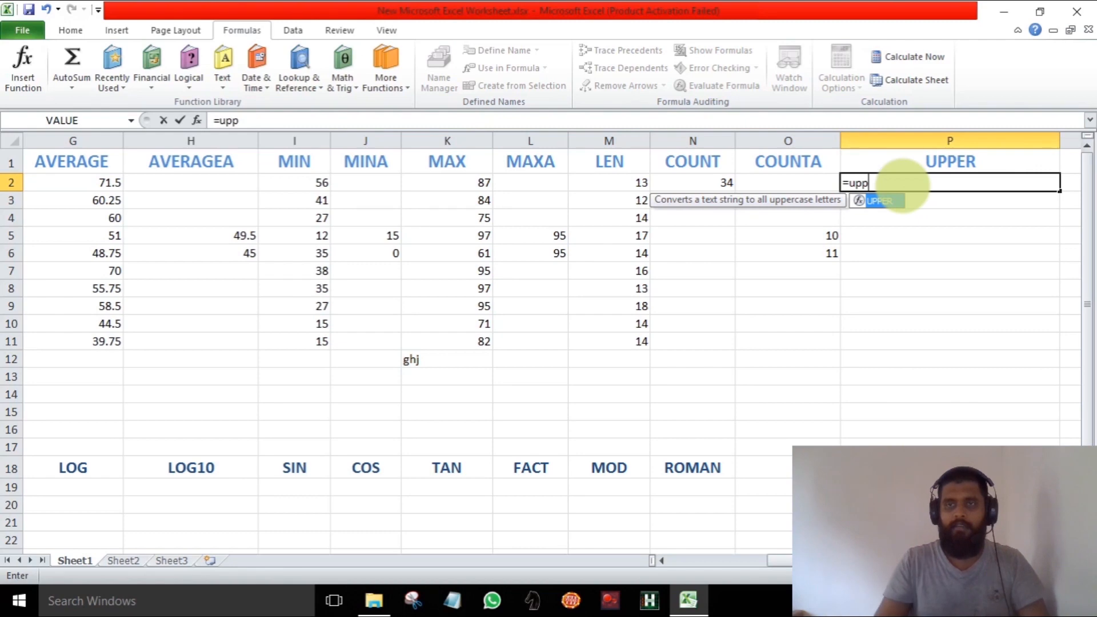
double_click(880, 202)
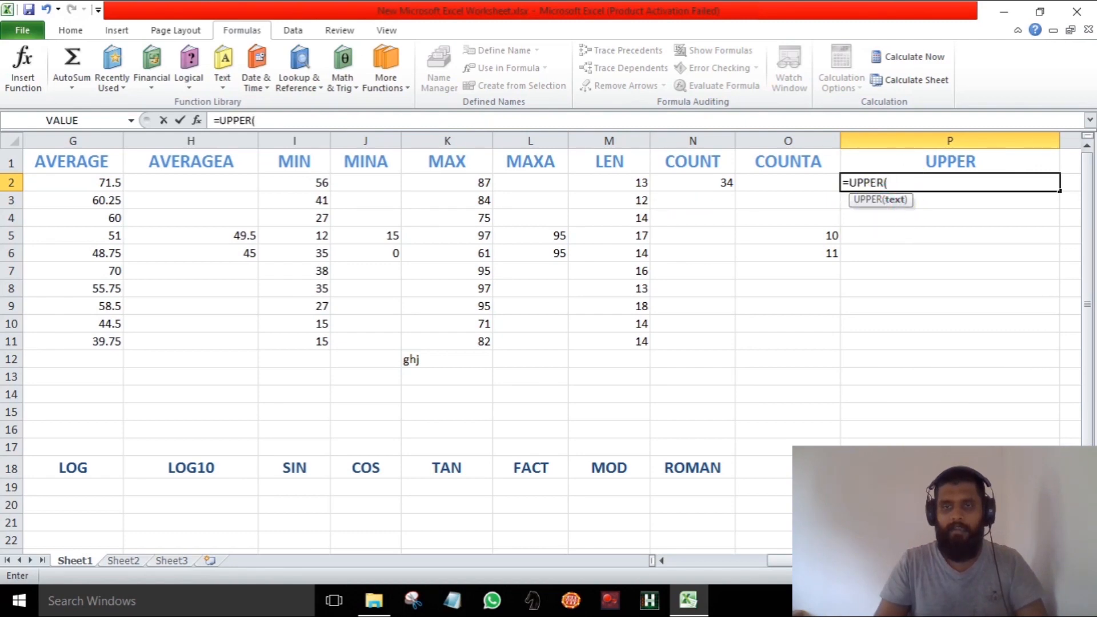
drag(800, 561, 681, 570)
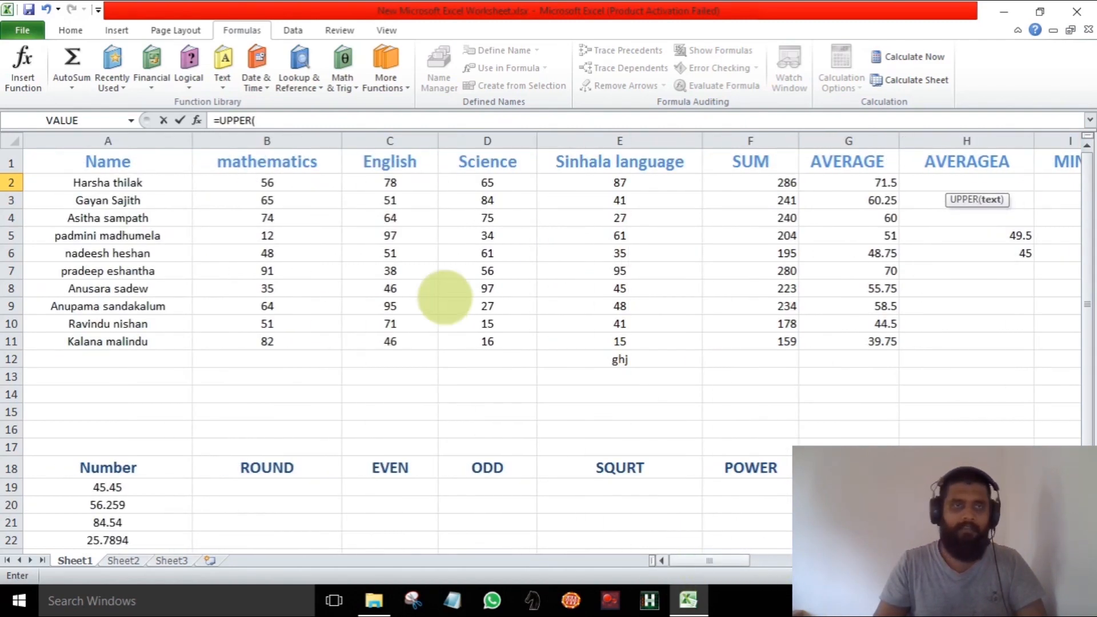
click(164, 183)
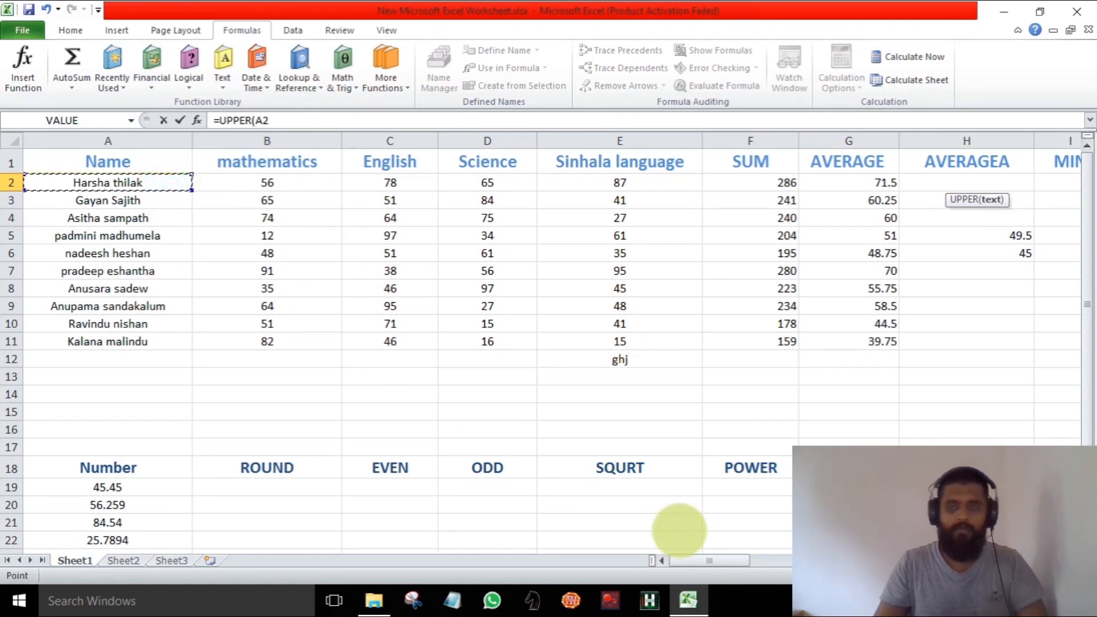
key(Return)
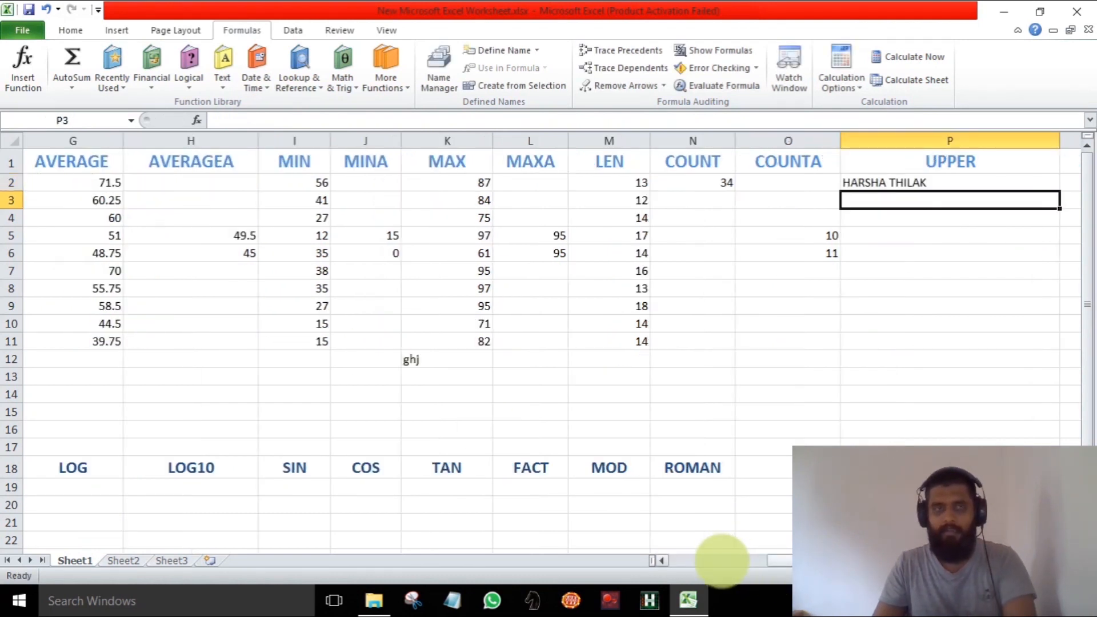
Fill the UPPER formula from P2 down to P11 for the remaining student names
click(903, 182)
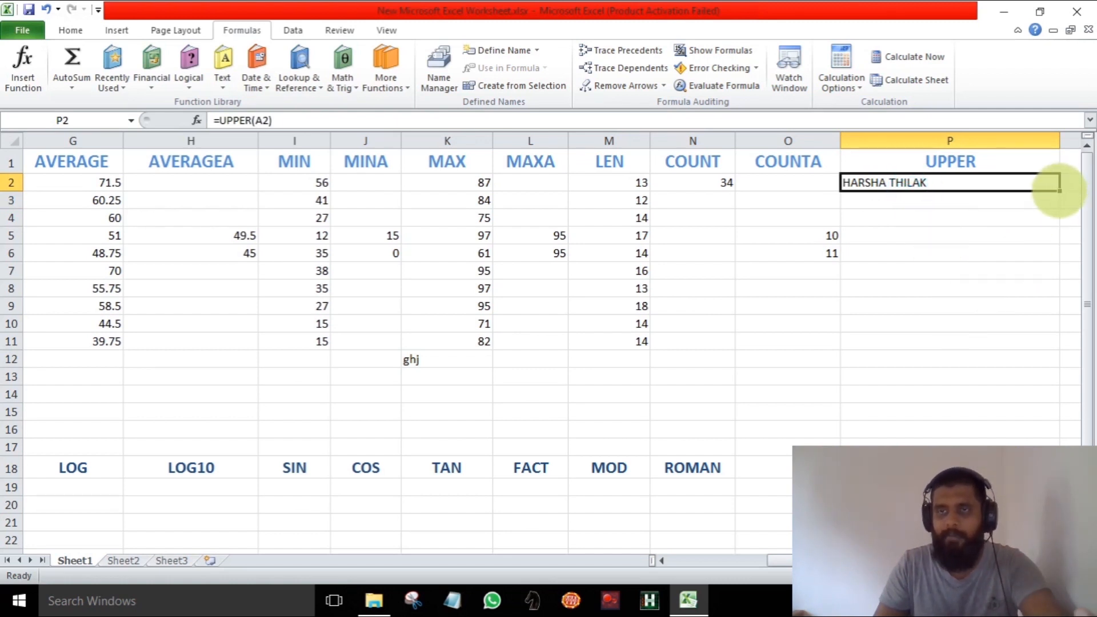
drag(1060, 190, 1046, 350)
click(918, 443)
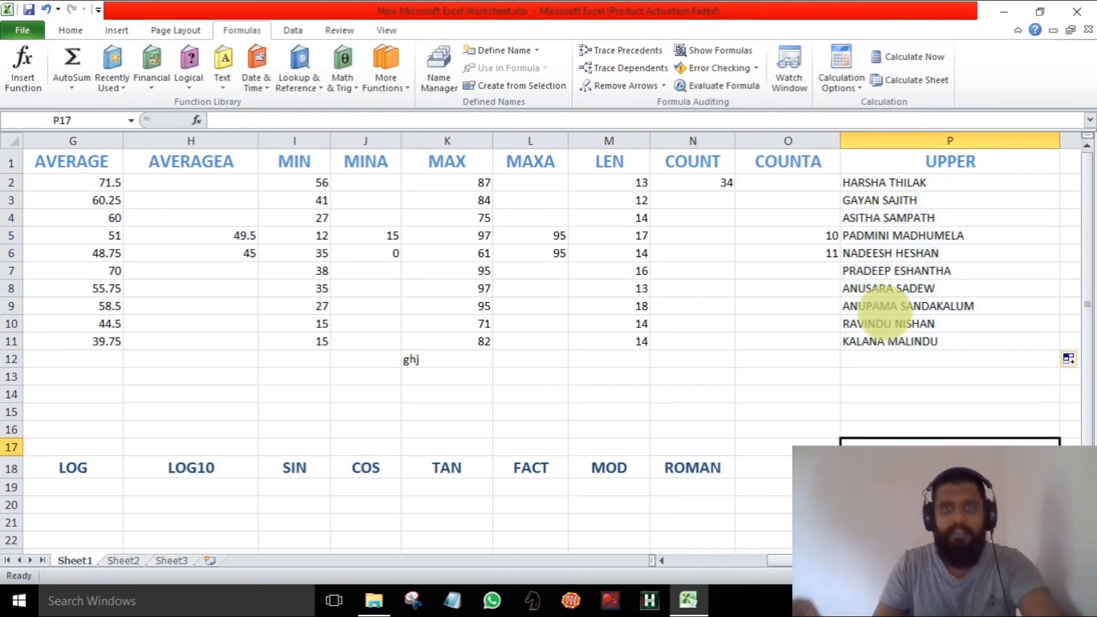
Enter a LOWER formula in Q2 that converts the first student's name in A2 to lowercase
click(937, 303)
key(Right)
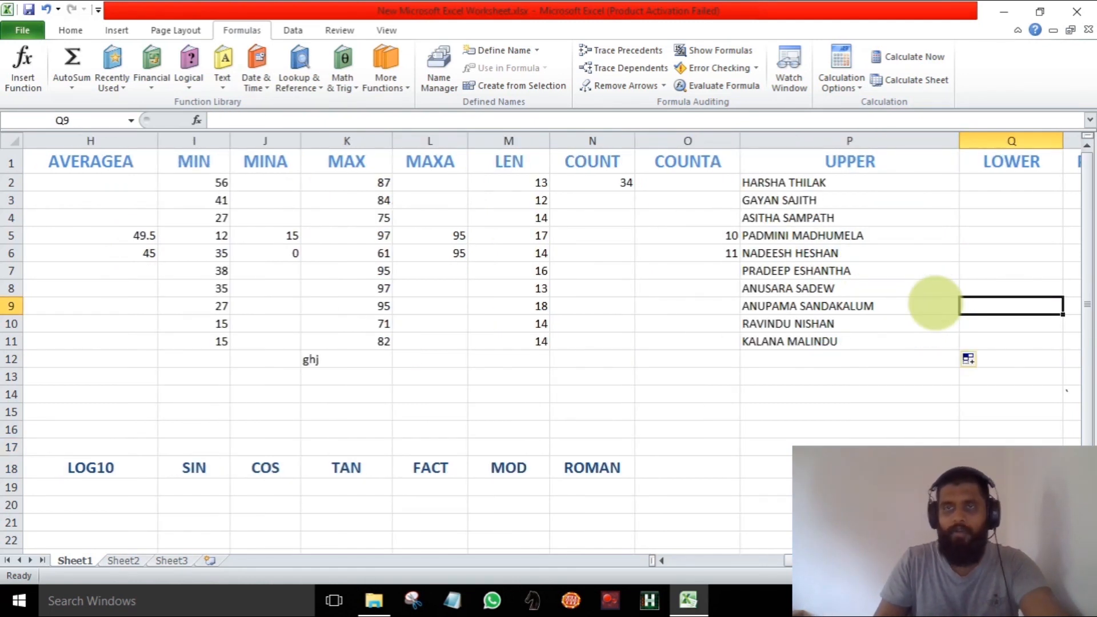
click(990, 182)
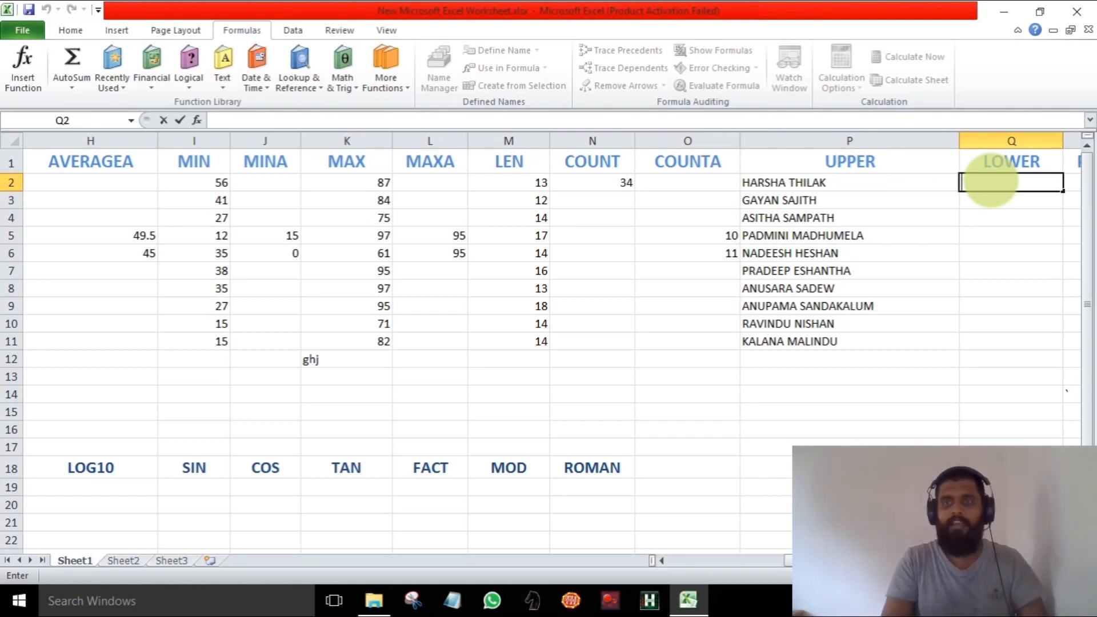
text(low)
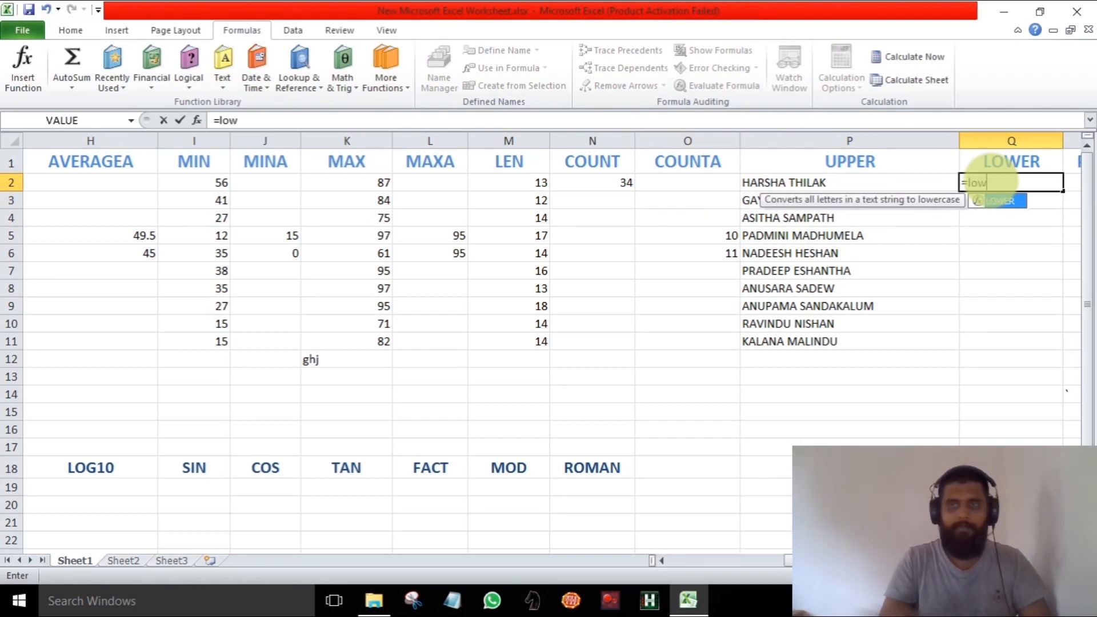
double_click(998, 201)
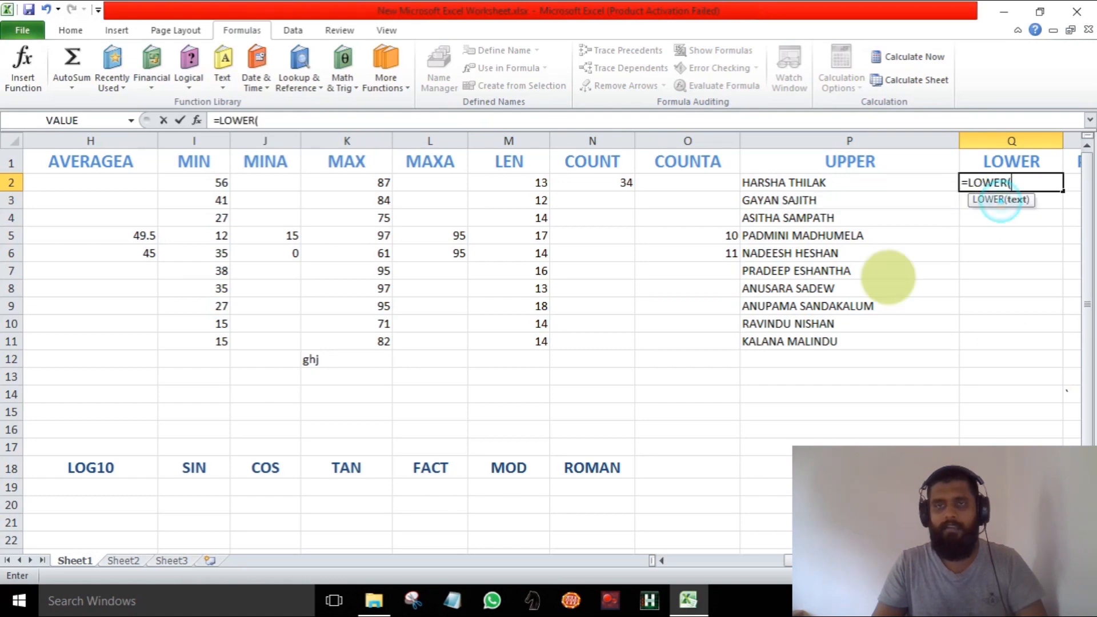
drag(816, 561, 665, 548)
click(171, 184)
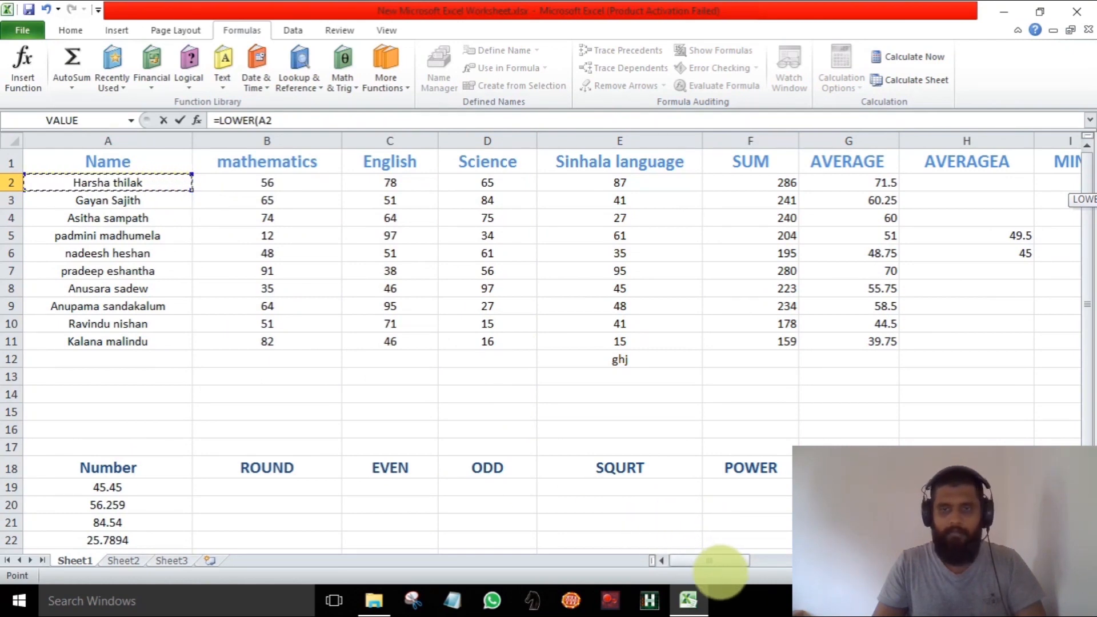
key(Return)
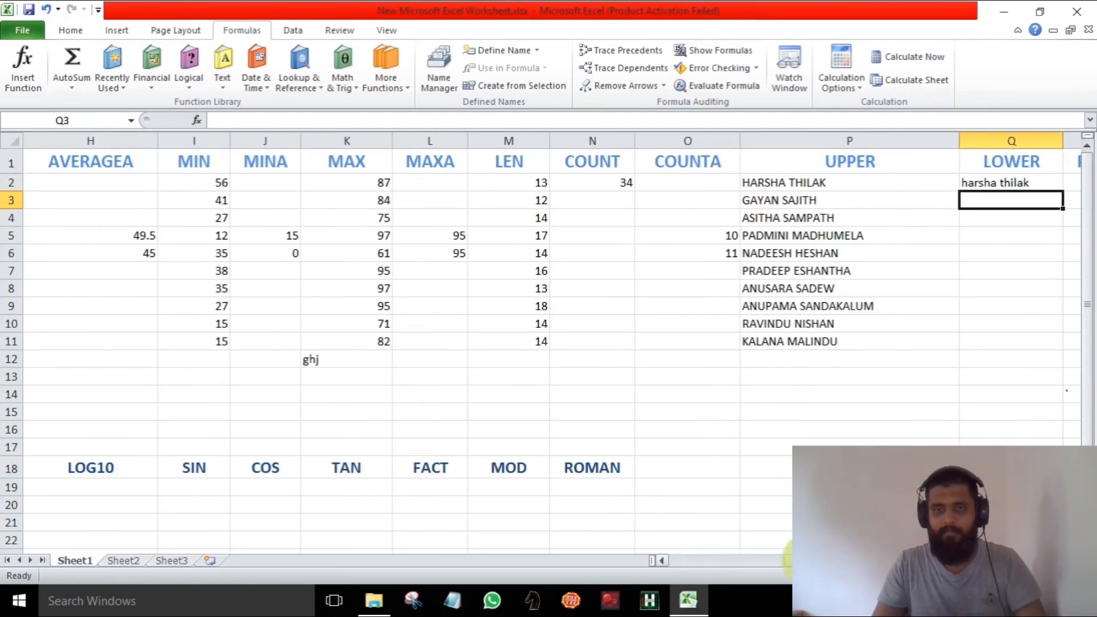
Fill the LOWER formula from Q2 down to Q11, fit column Q to the names and widen column R
drag(815, 562, 931, 560)
click(886, 541)
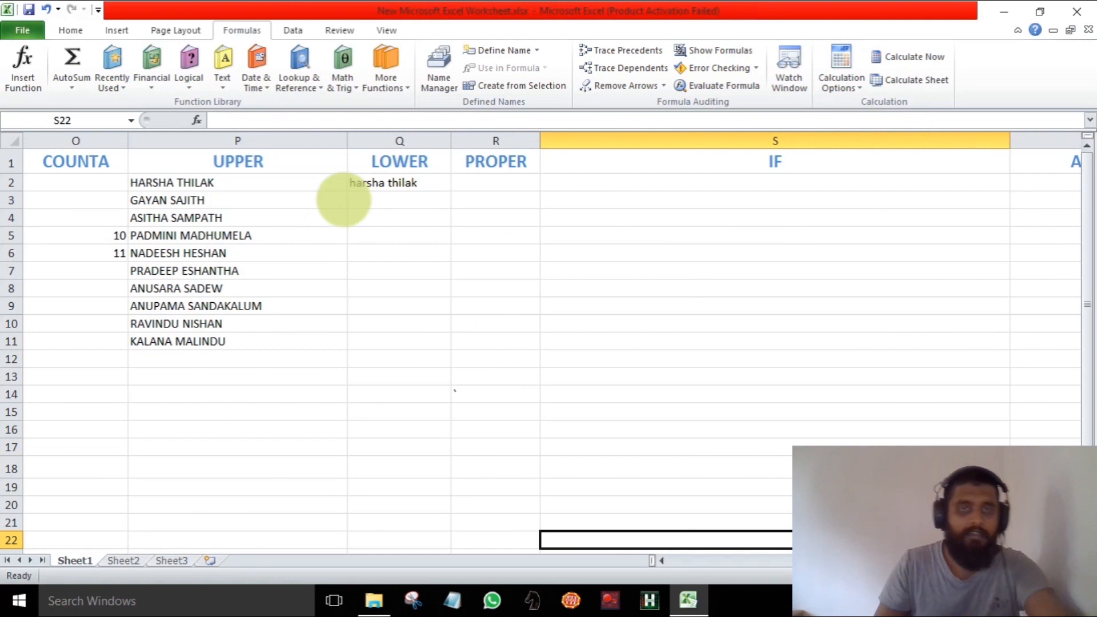
click(400, 184)
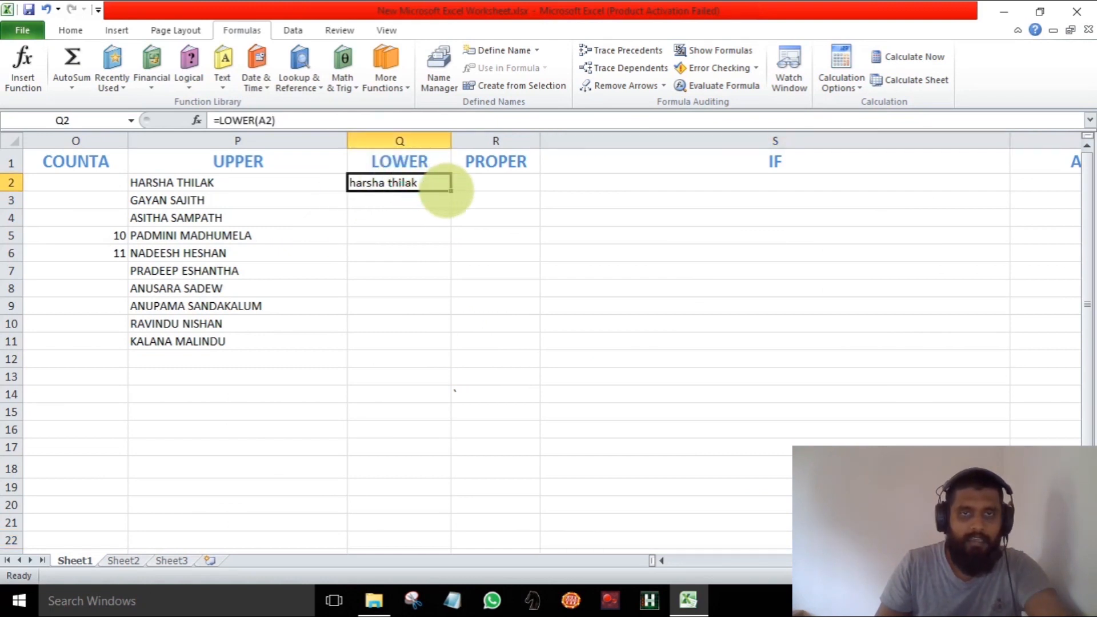
drag(451, 191, 445, 345)
click(425, 393)
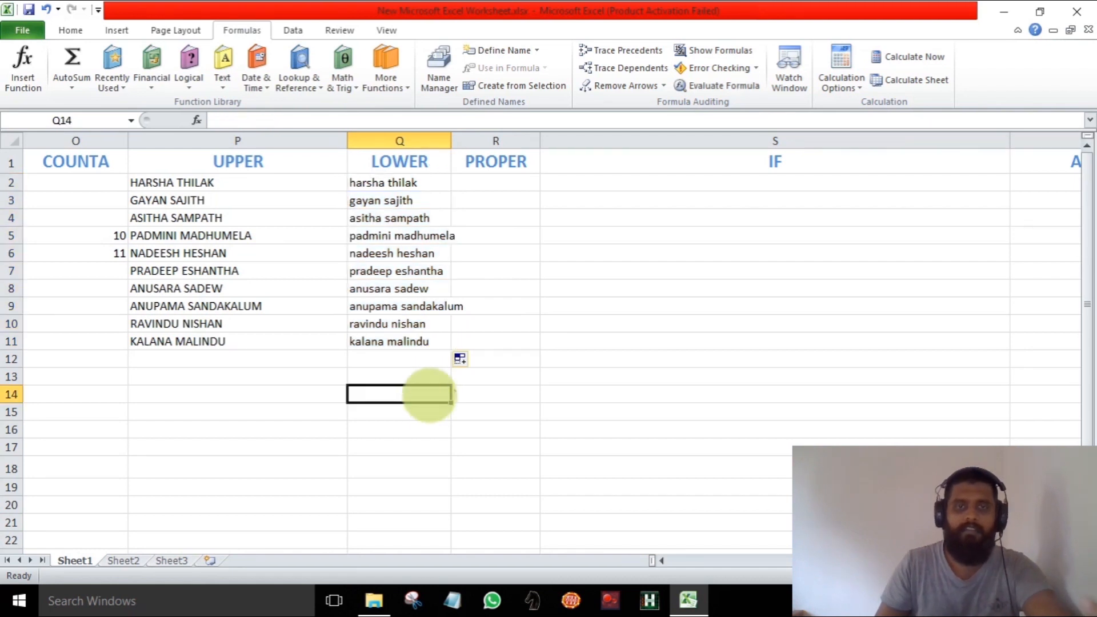
double_click(451, 140)
drag(563, 141, 607, 144)
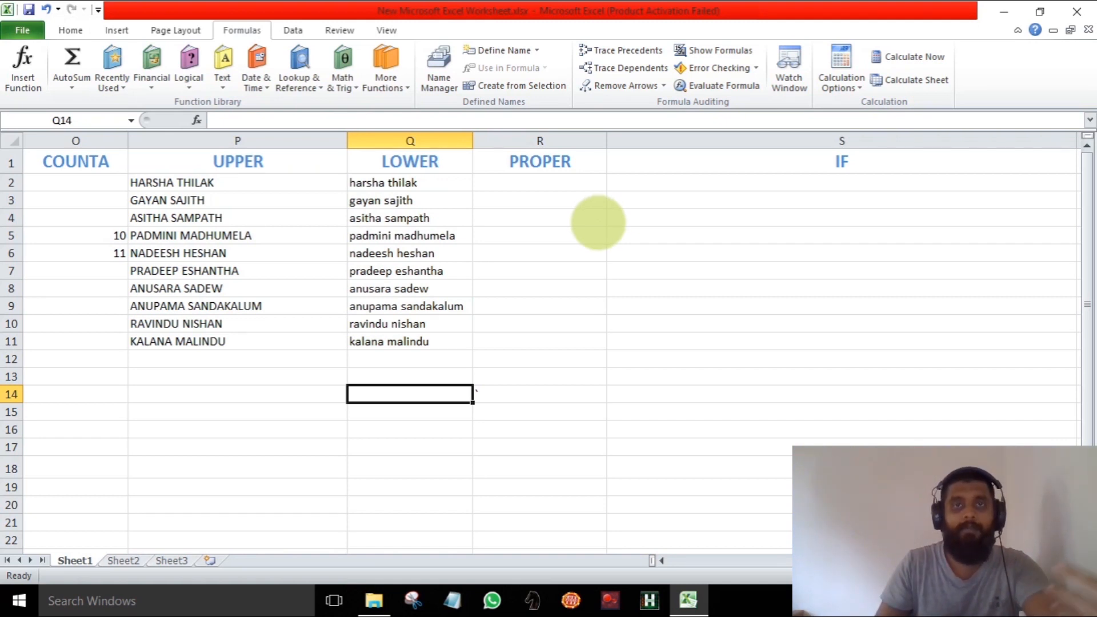
Enter a PROPER formula in R2 that capitalizes each word of the uppercase name in P2
double_click(523, 187)
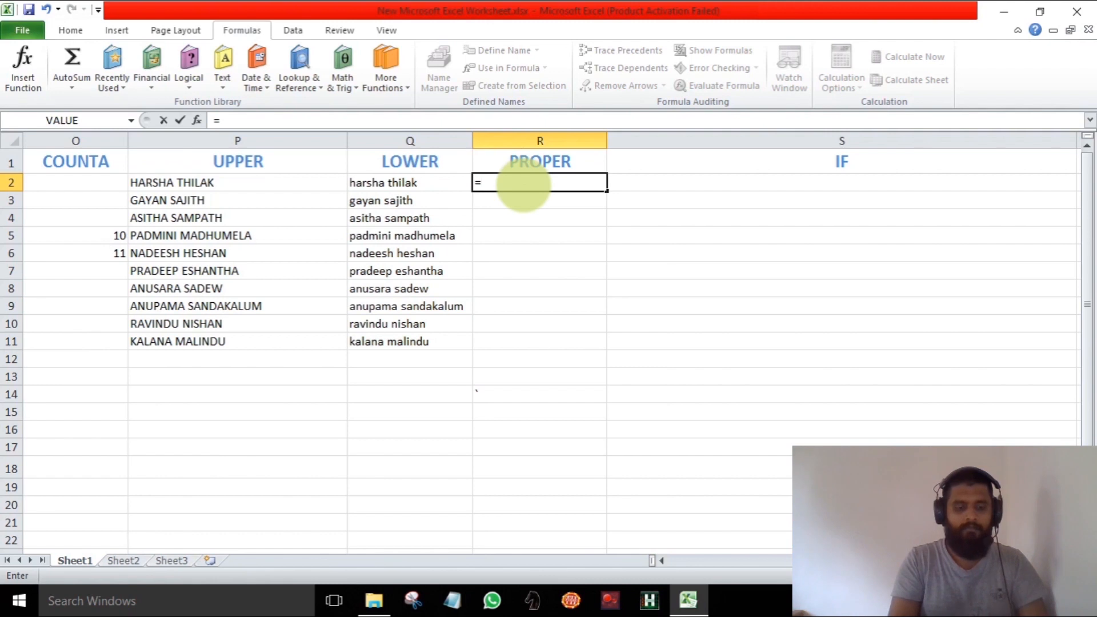
text(=pr)
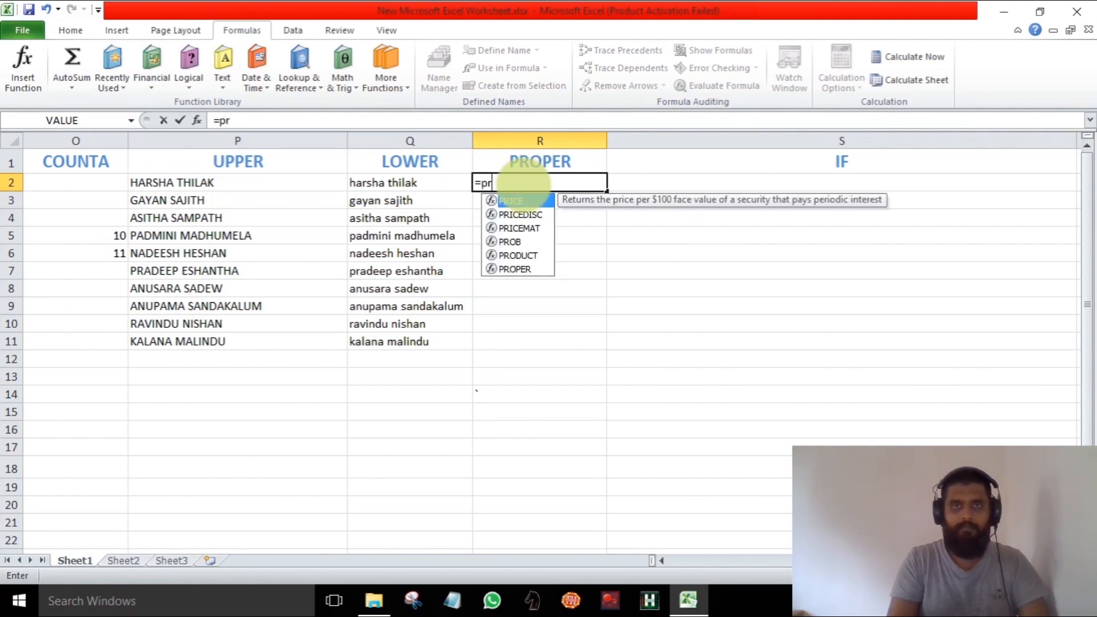
text(o)
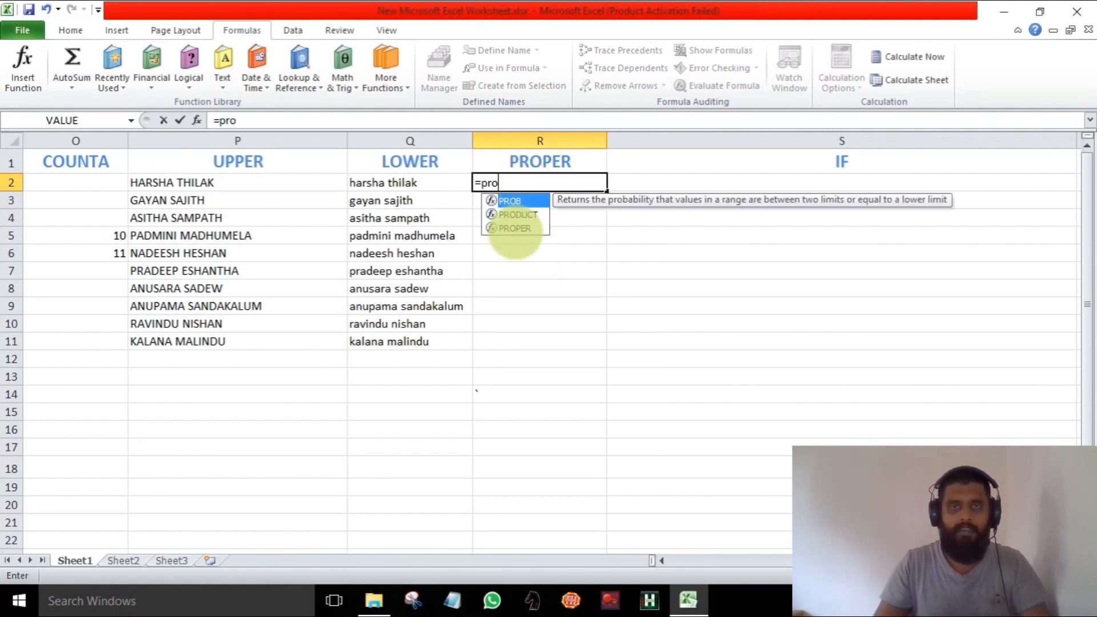
double_click(515, 228)
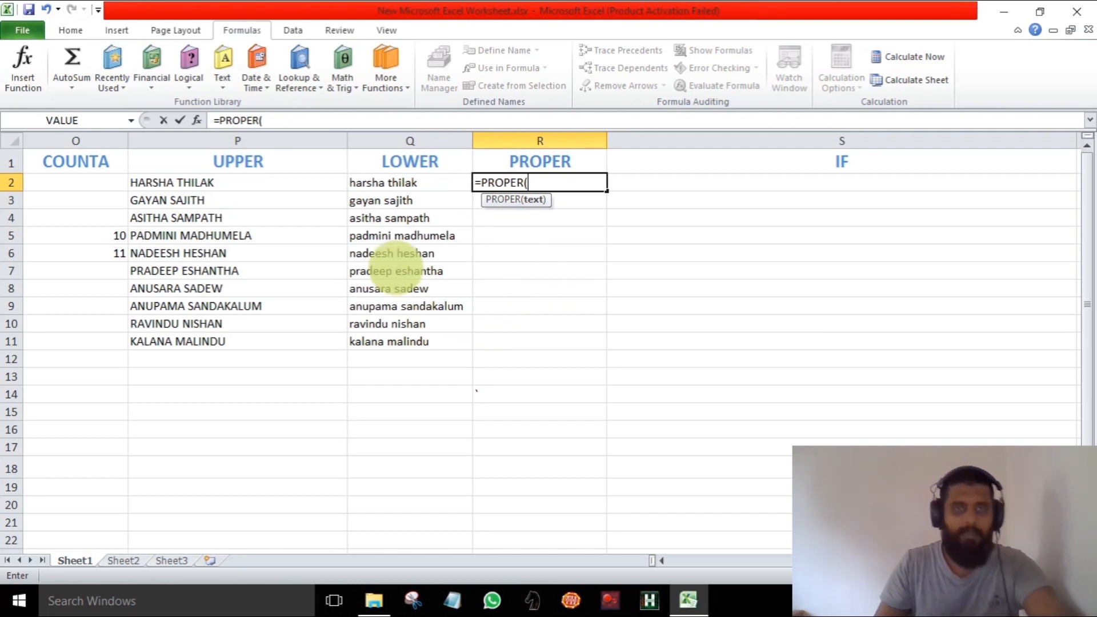
click(217, 182)
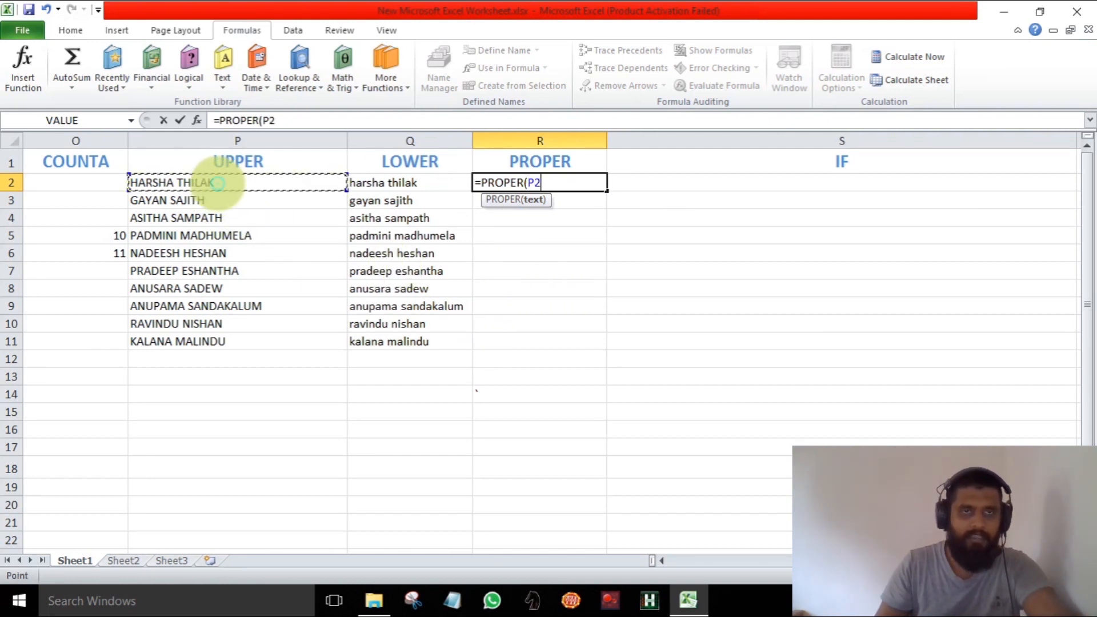
key(Return)
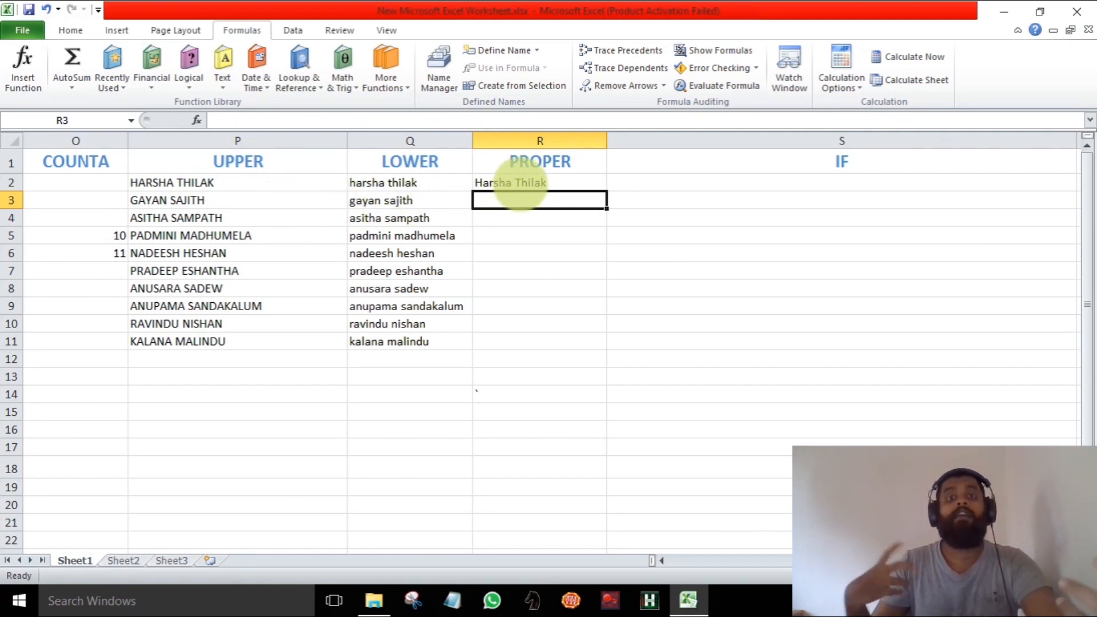
Fill the PROPER formula from R2 down to R11 for the remaining student names
click(569, 184)
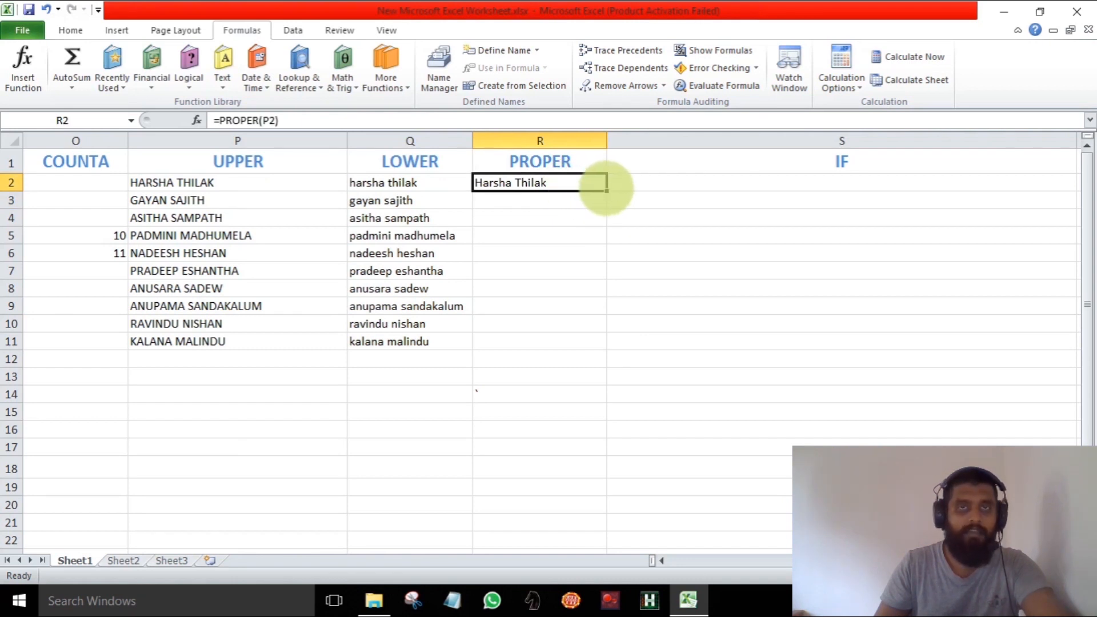
drag(606, 191, 605, 351)
click(584, 430)
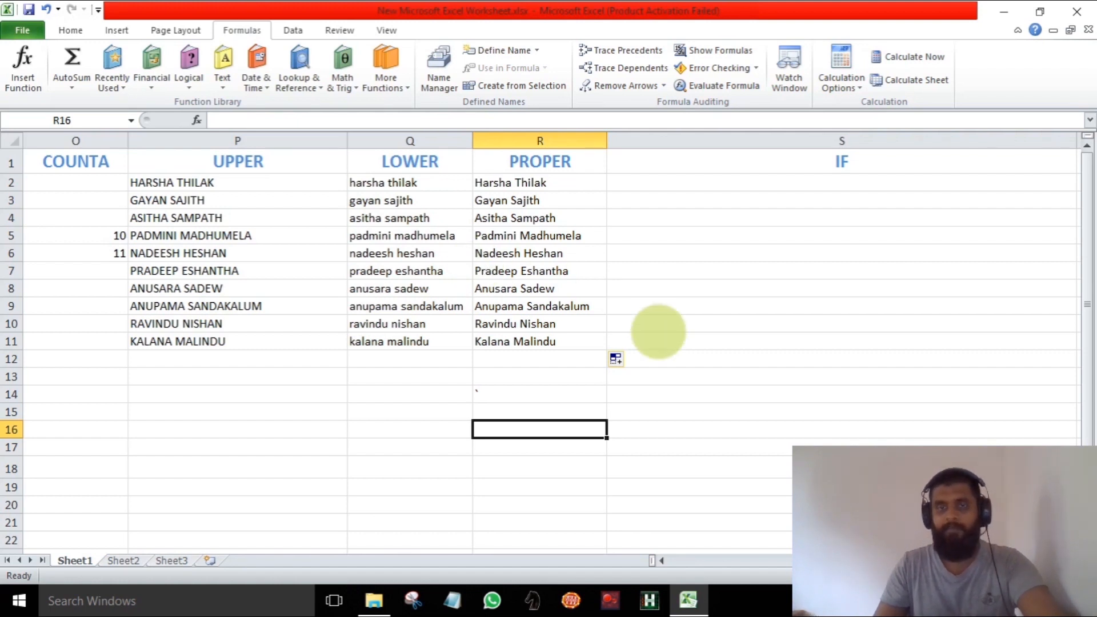
Start an IF formula in S2 after reviewing the student marks columns
click(694, 393)
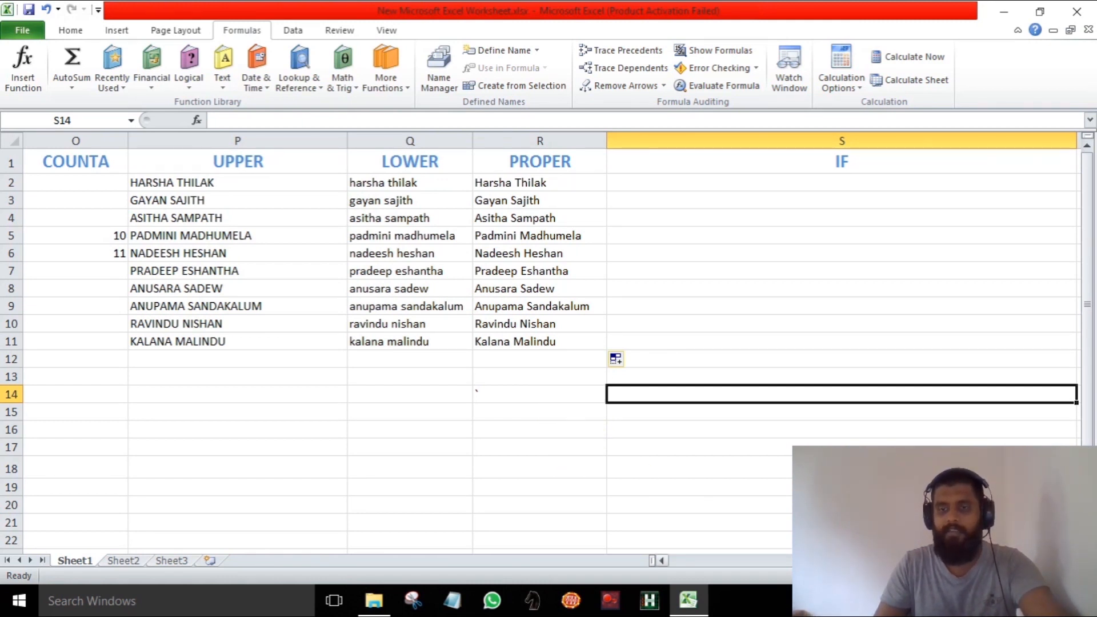
scroll(548, 343, right, 1)
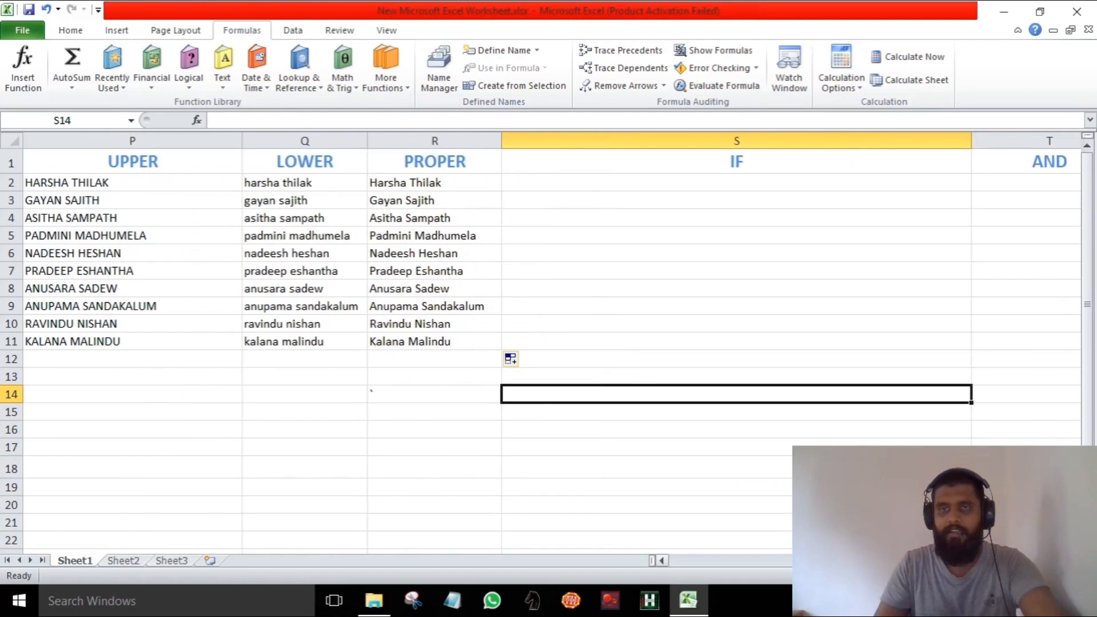
click(697, 189)
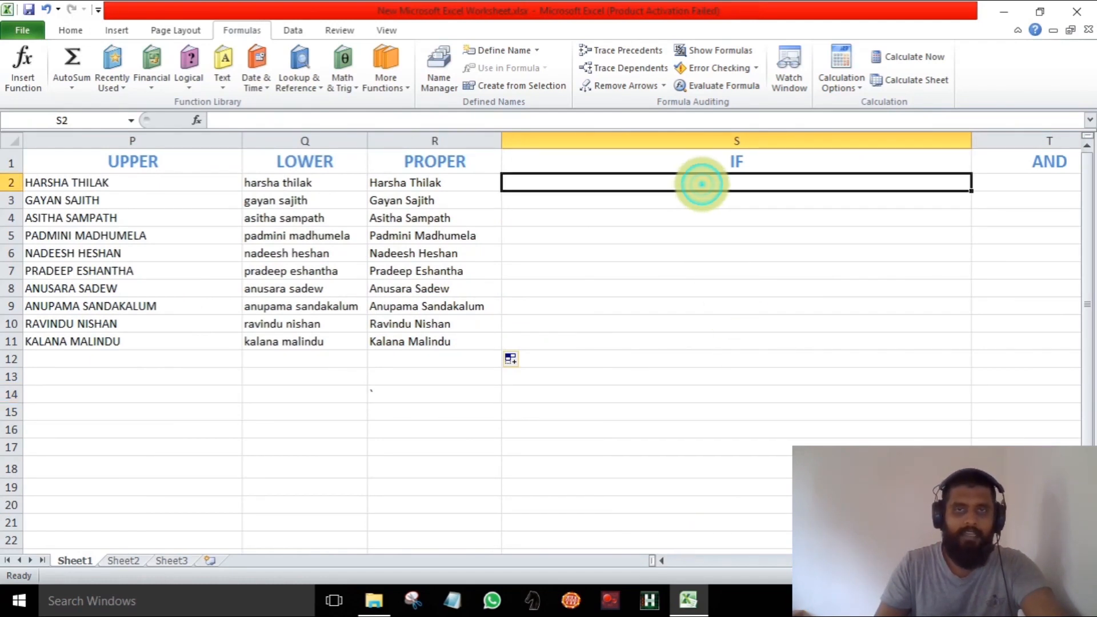
double_click(702, 184)
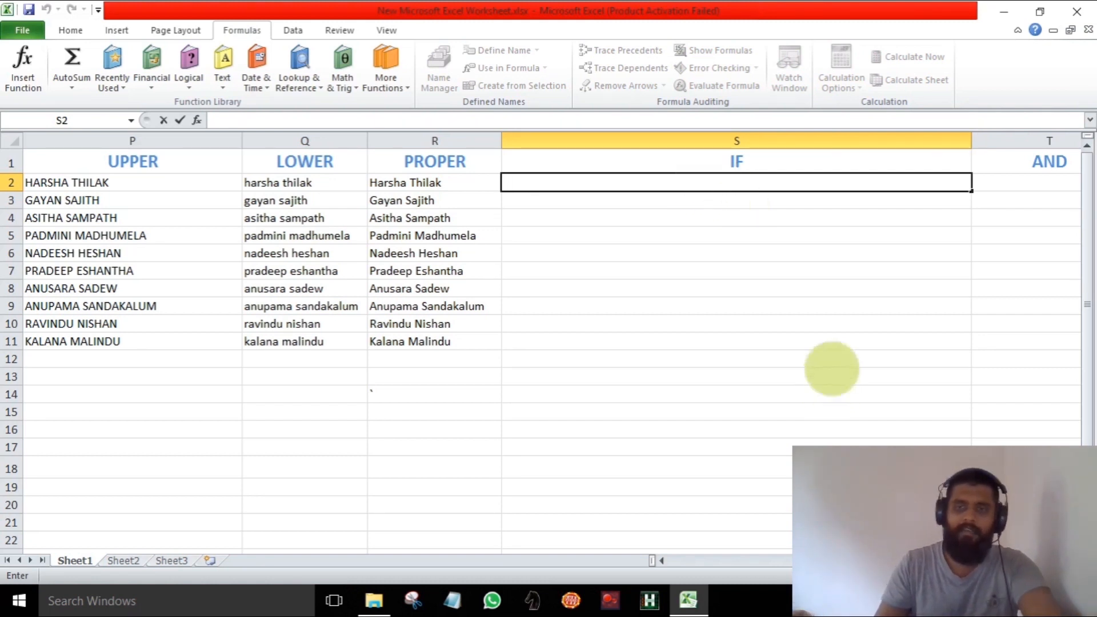
drag(937, 561, 698, 558)
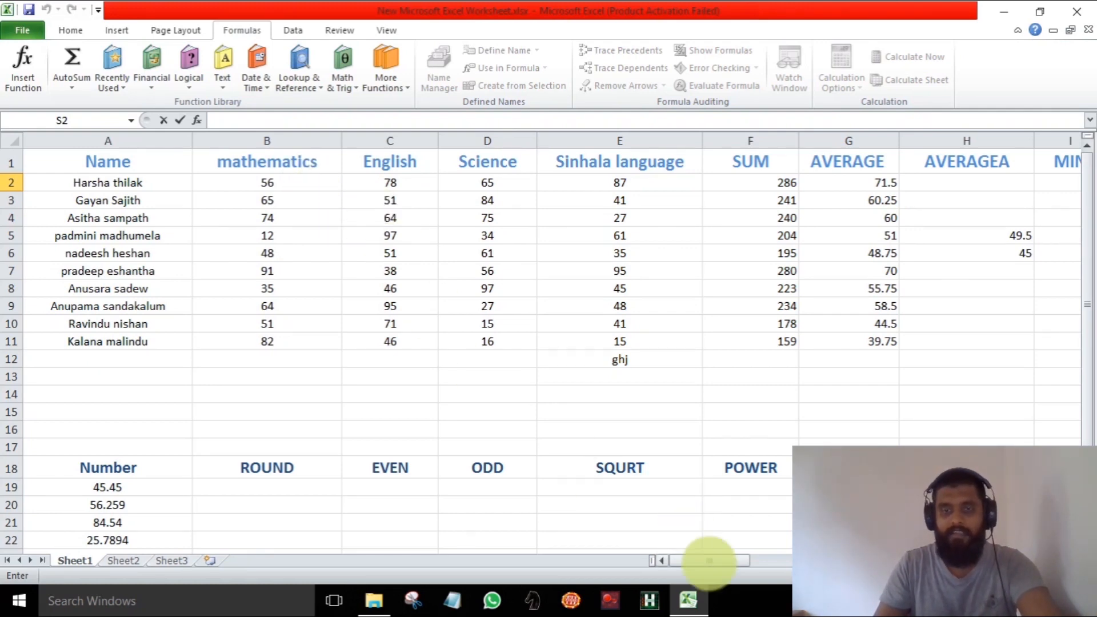
drag(725, 562, 912, 561)
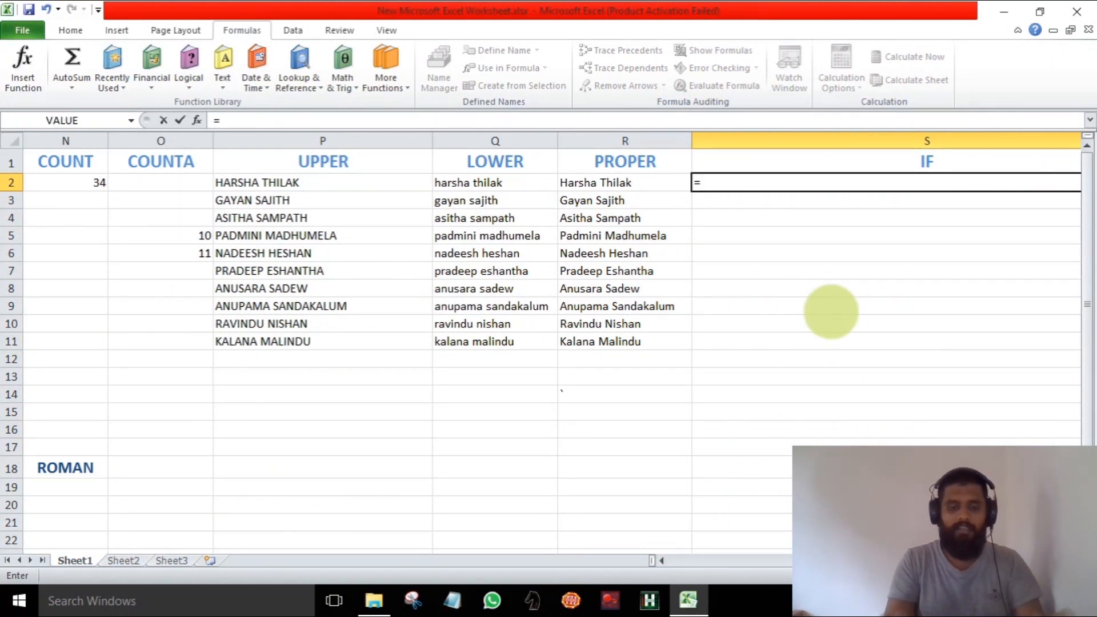
text(if)
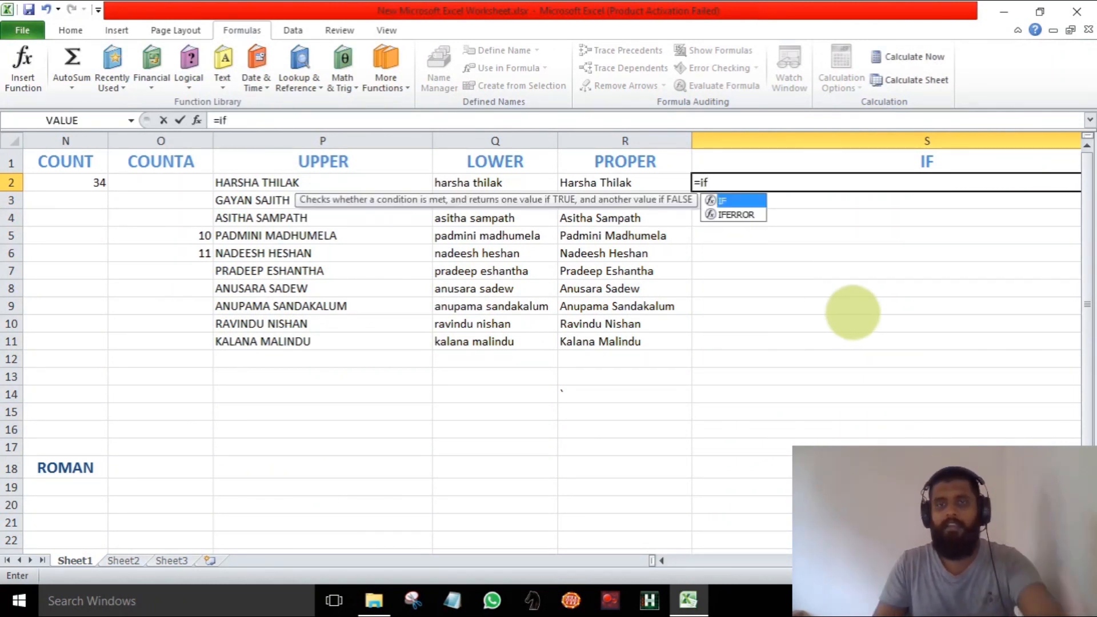
double_click(735, 202)
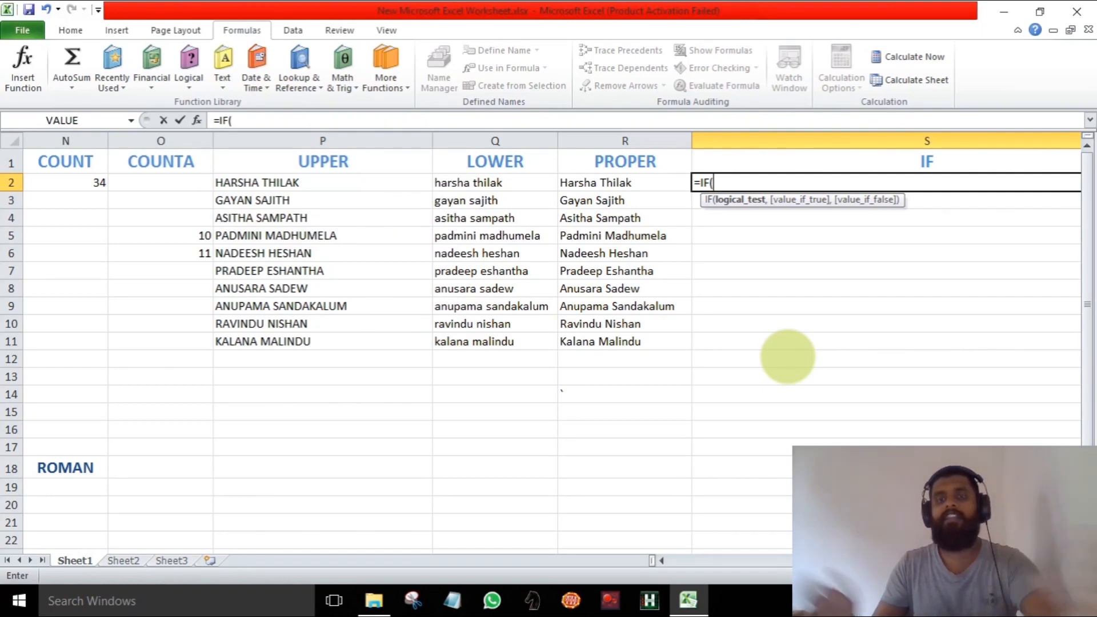
Complete the IF formula in S2 with the test B2>=50, returning "A" if true and "B" if false, and check the mathematics mark it tests
drag(901, 560, 657, 534)
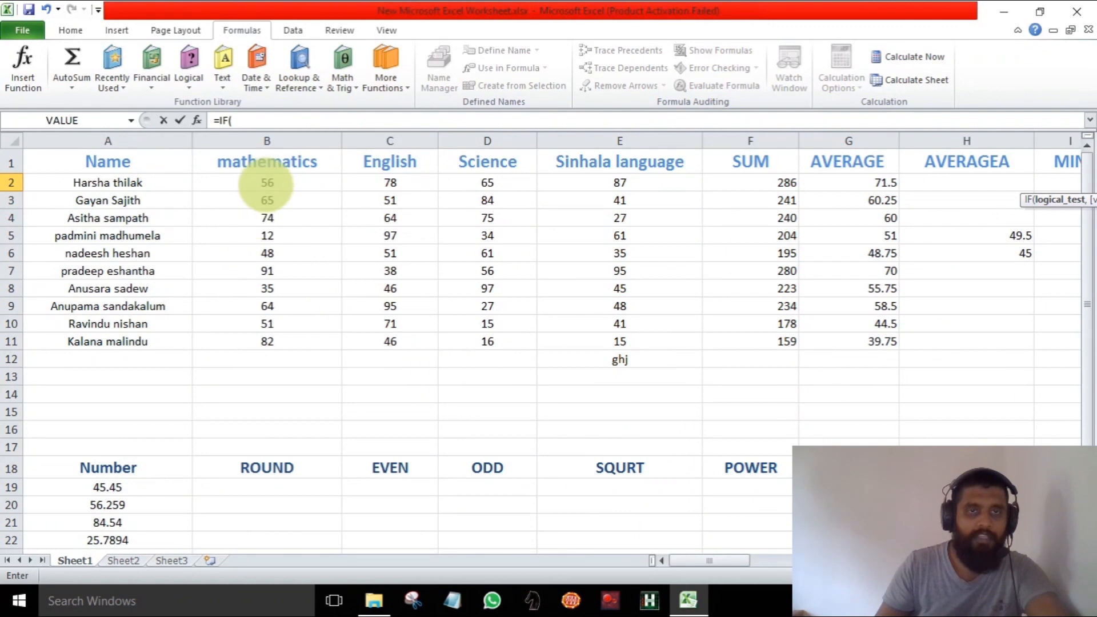
drag(723, 564, 941, 563)
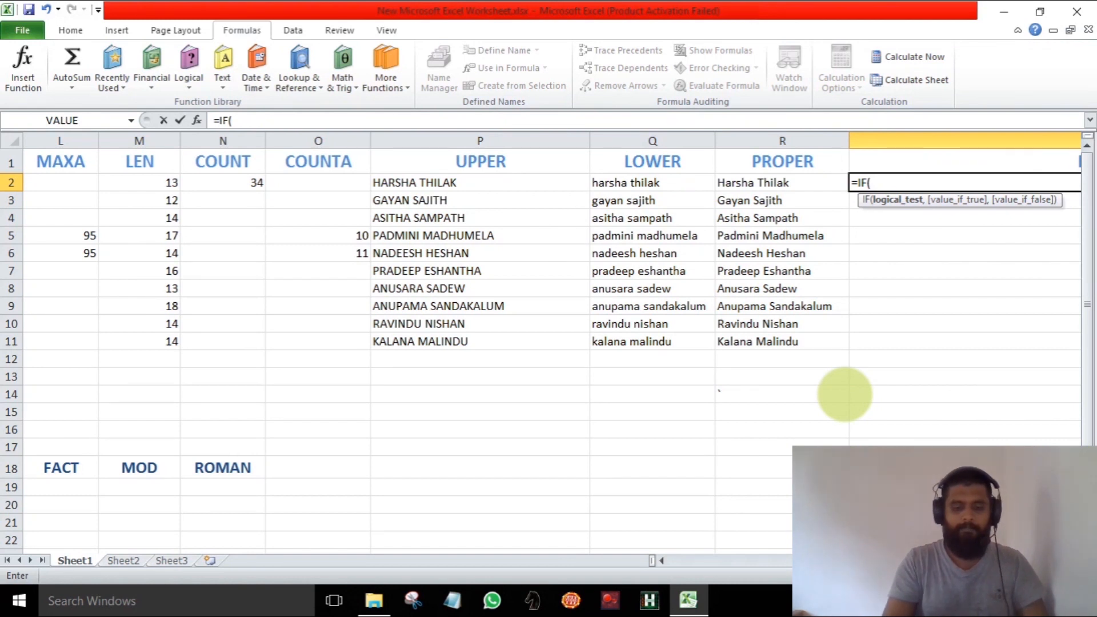
text(B)
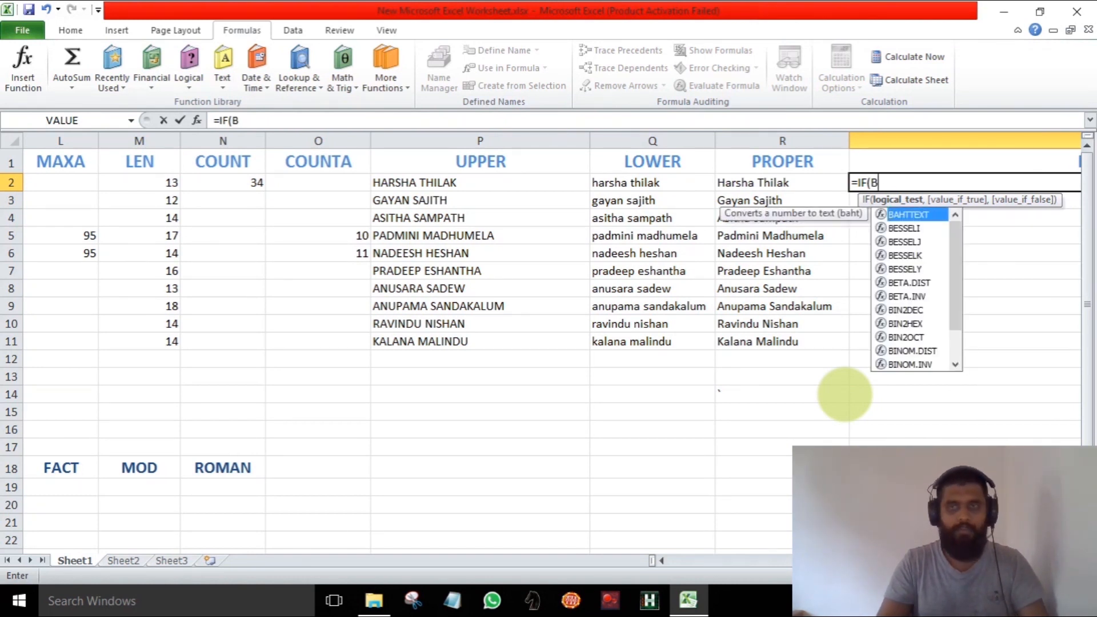
text(2>=50)
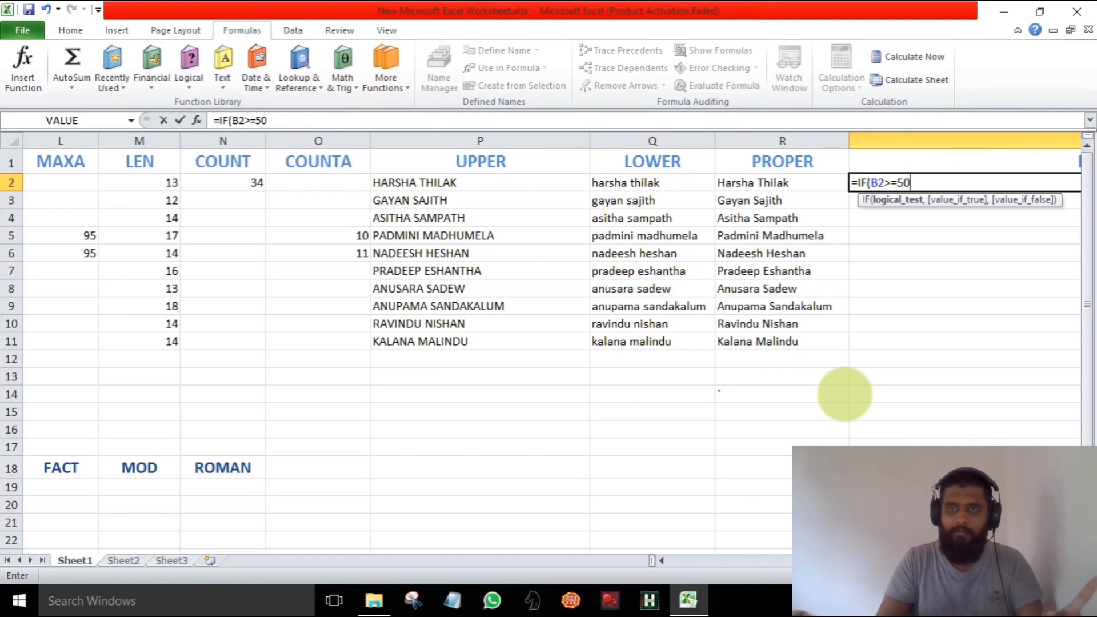
text(,)
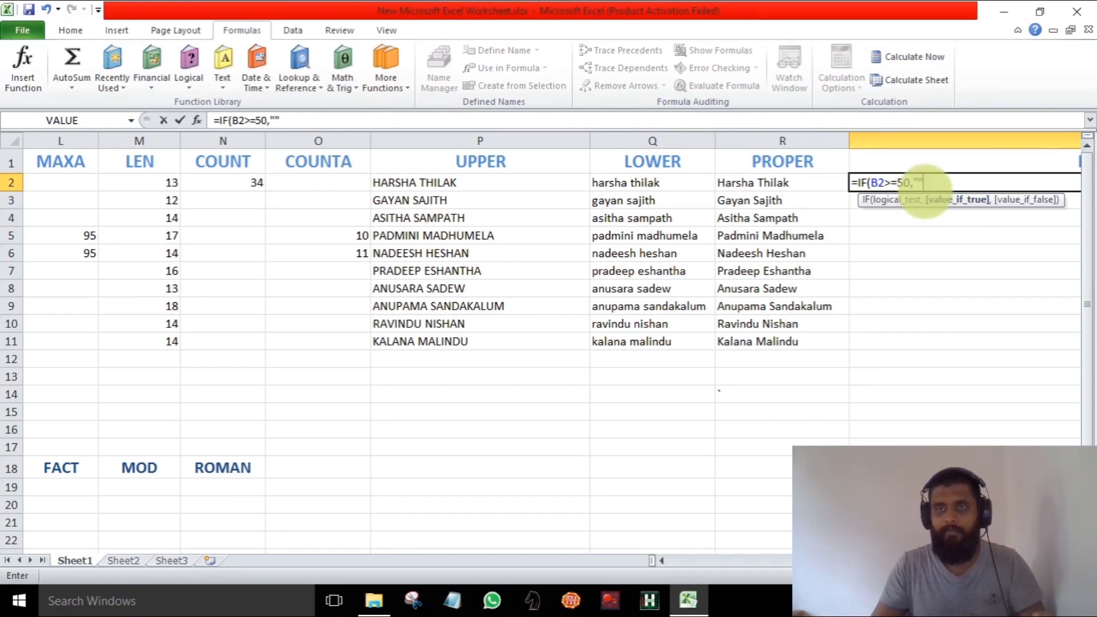
click(918, 183)
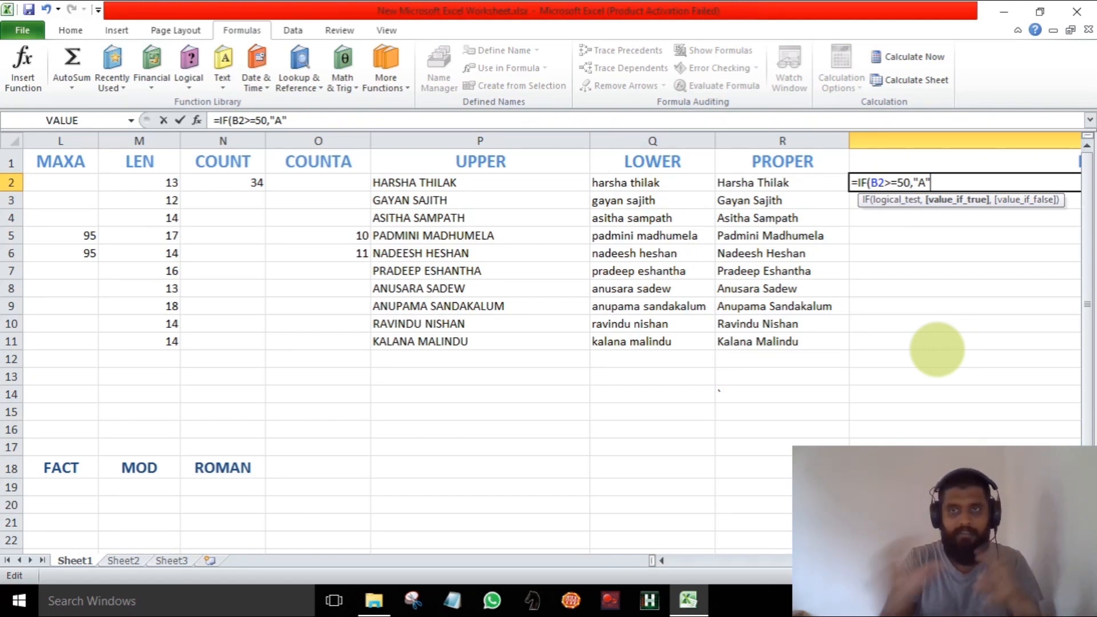
text(,"B)
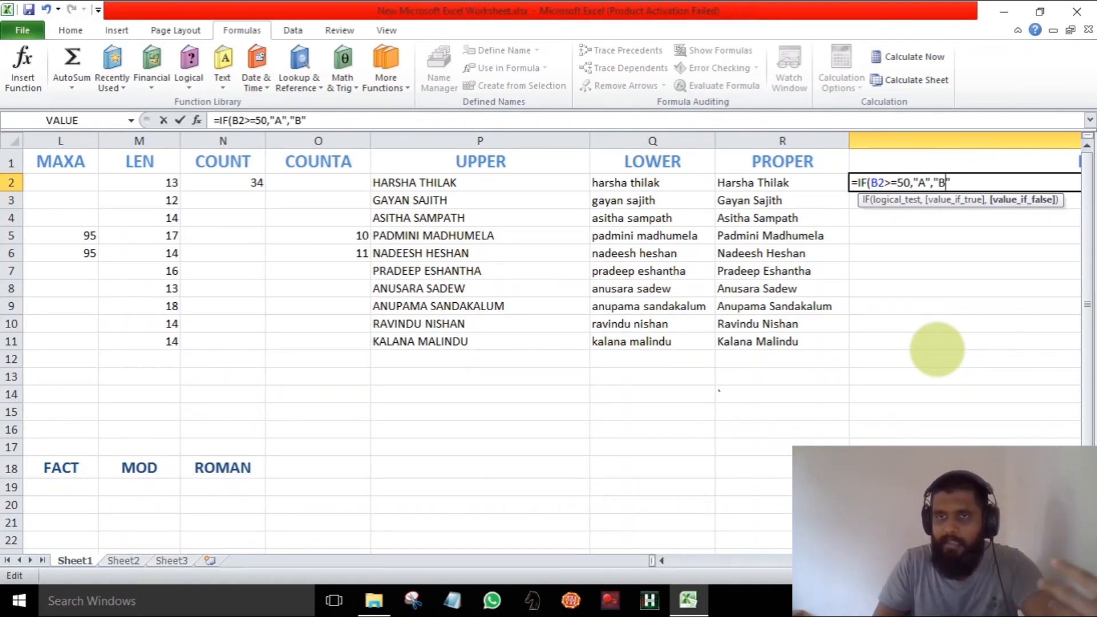
key(Return)
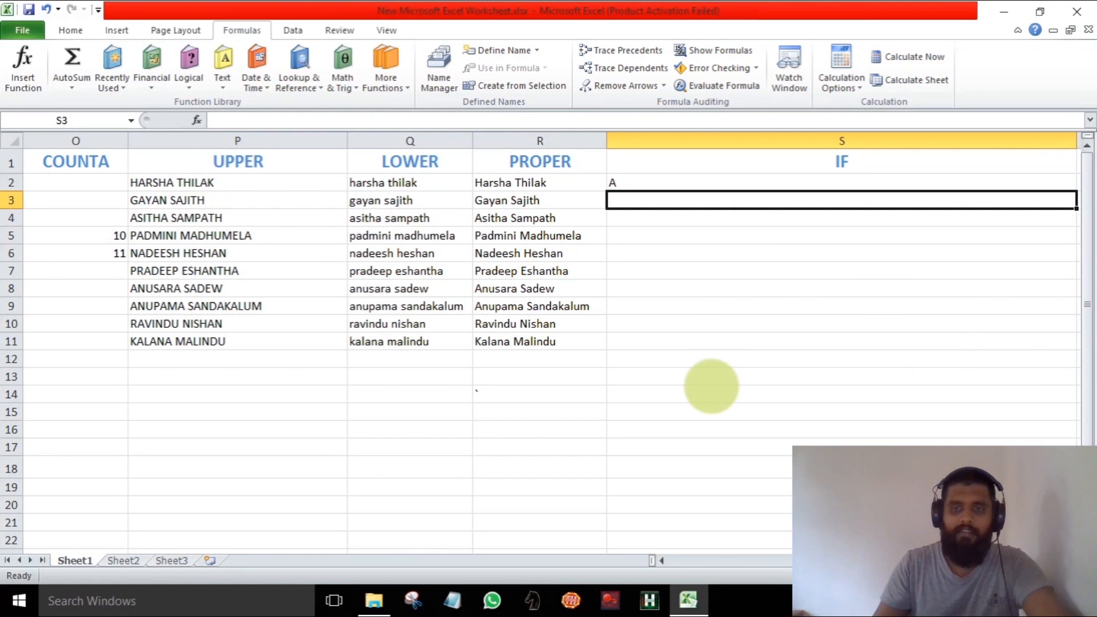
drag(915, 561, 648, 543)
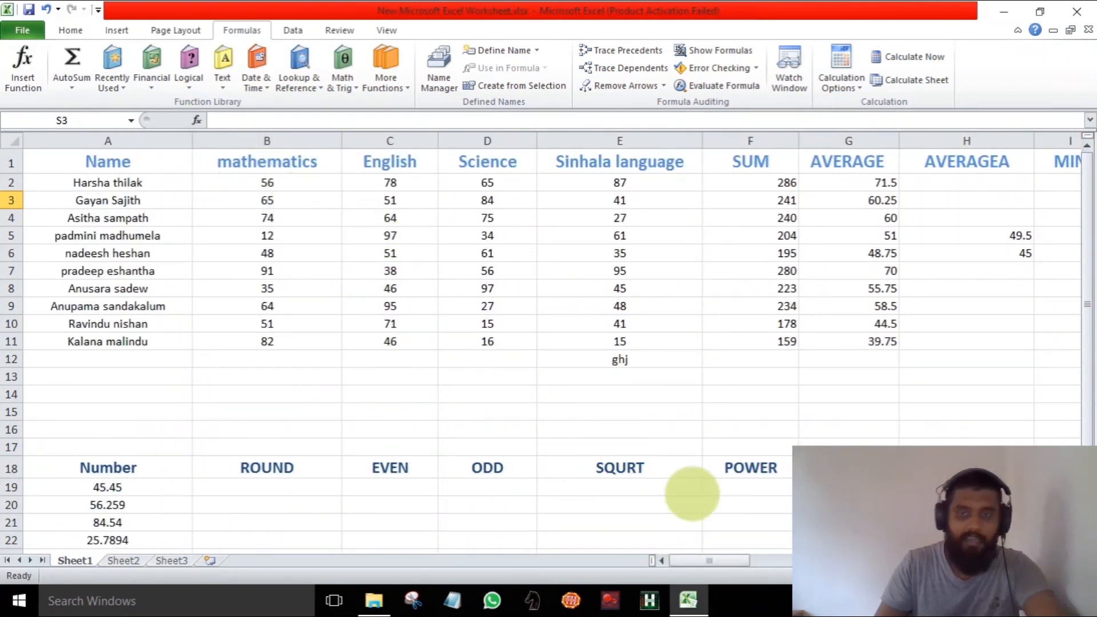
Fill the IF formula from S2 down to S11 for the remaining students
drag(710, 561, 723, 564)
click(756, 181)
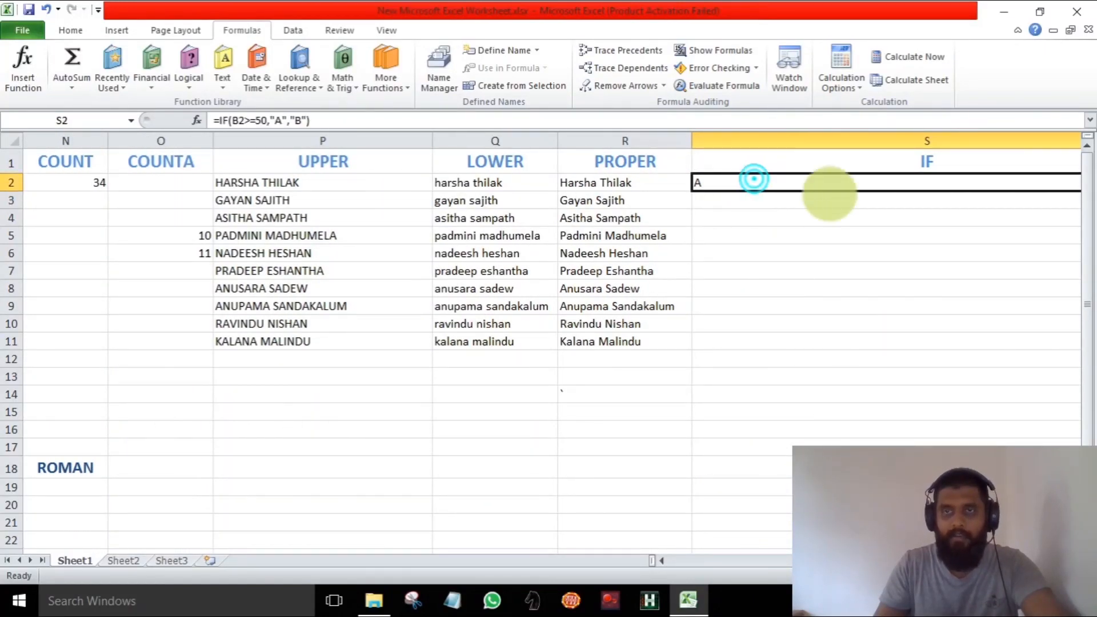
click(1075, 561)
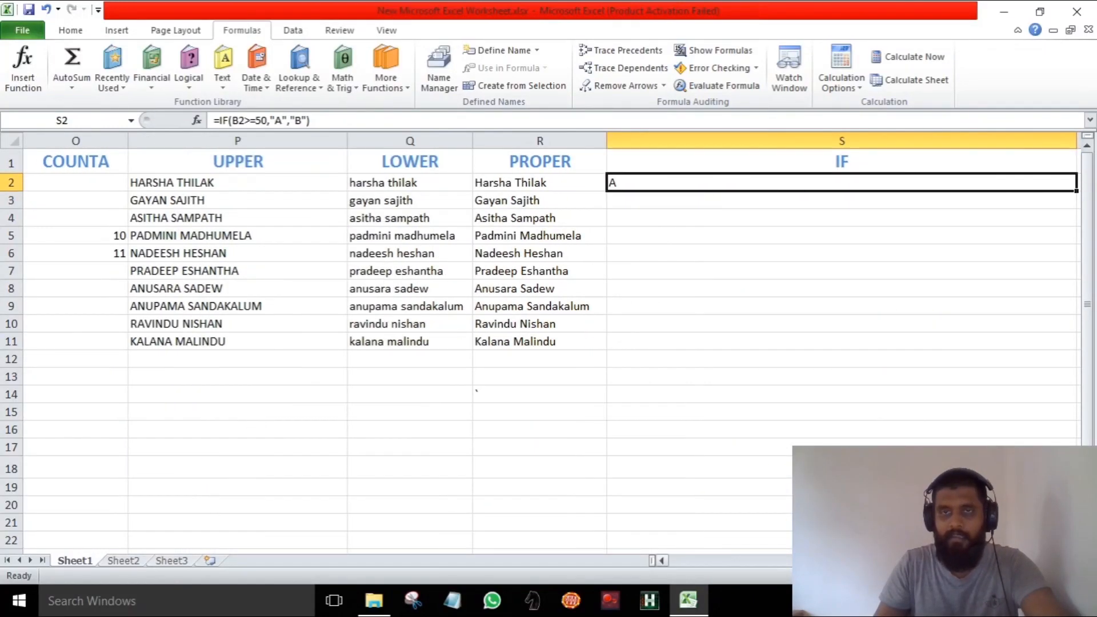
click(1074, 561)
drag(970, 192, 950, 351)
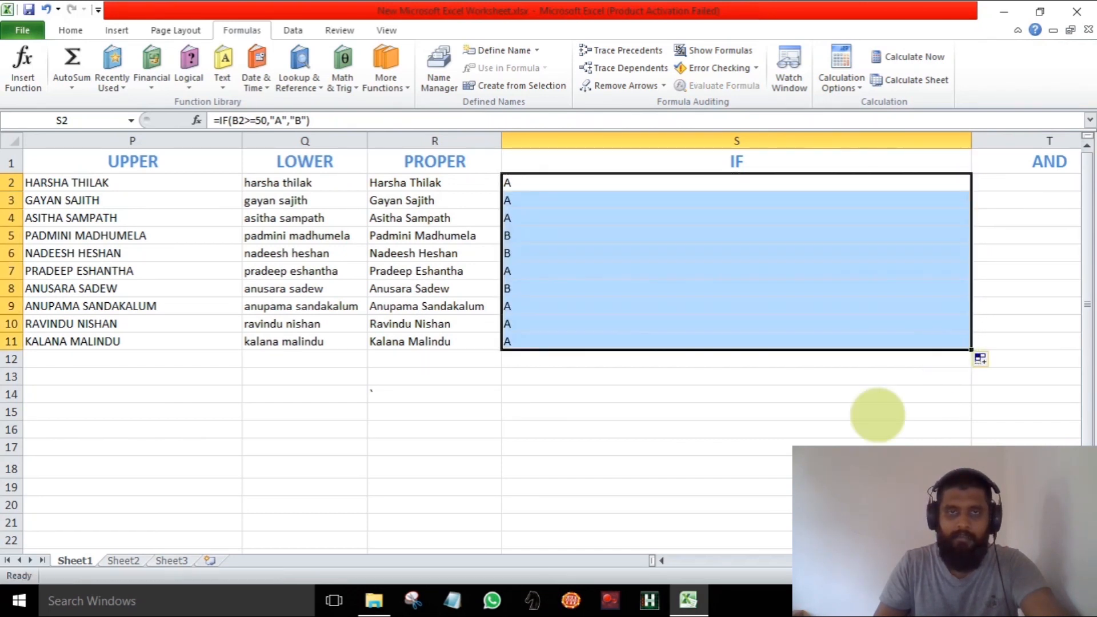
drag(743, 449, 743, 460)
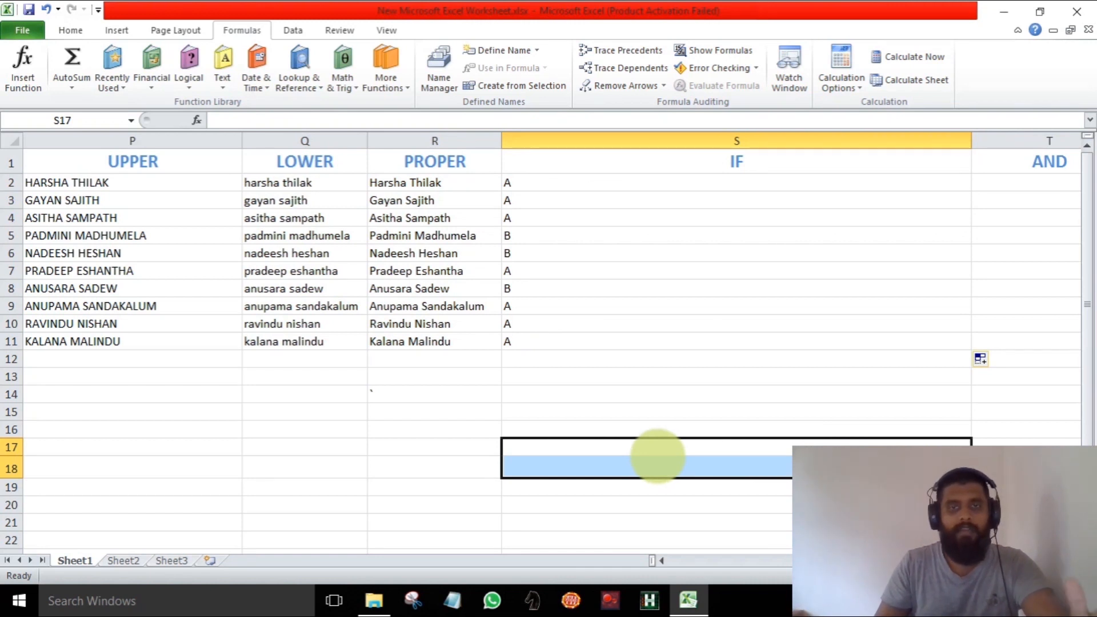
click(606, 385)
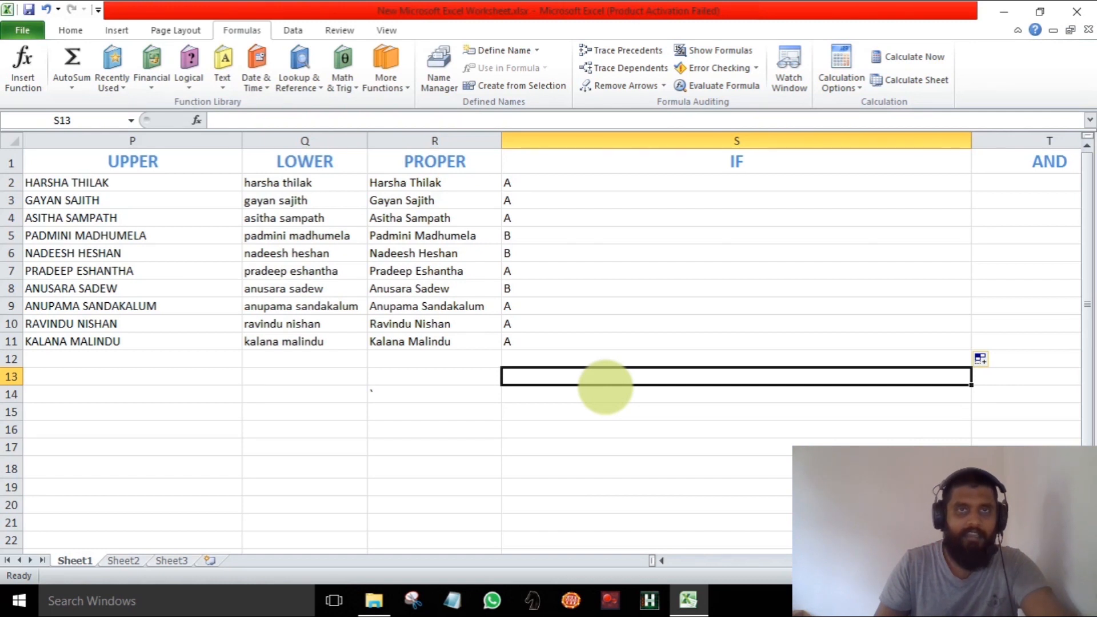
Undo both the fill down column S and the IF formula entry in S2
key(ctrl+z)
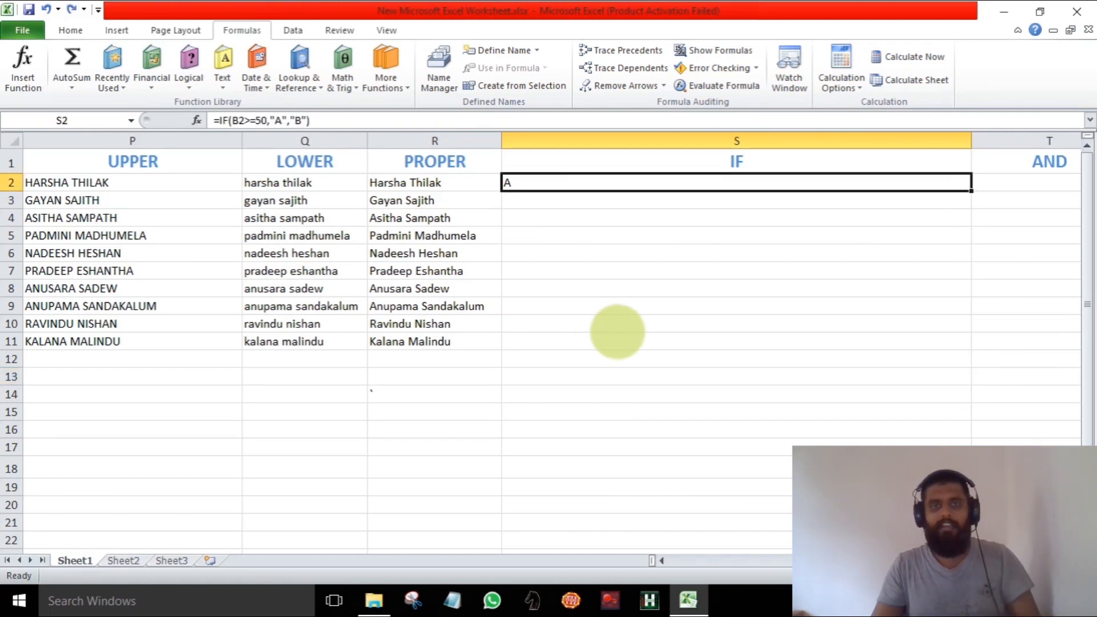
key(ctrl+z)
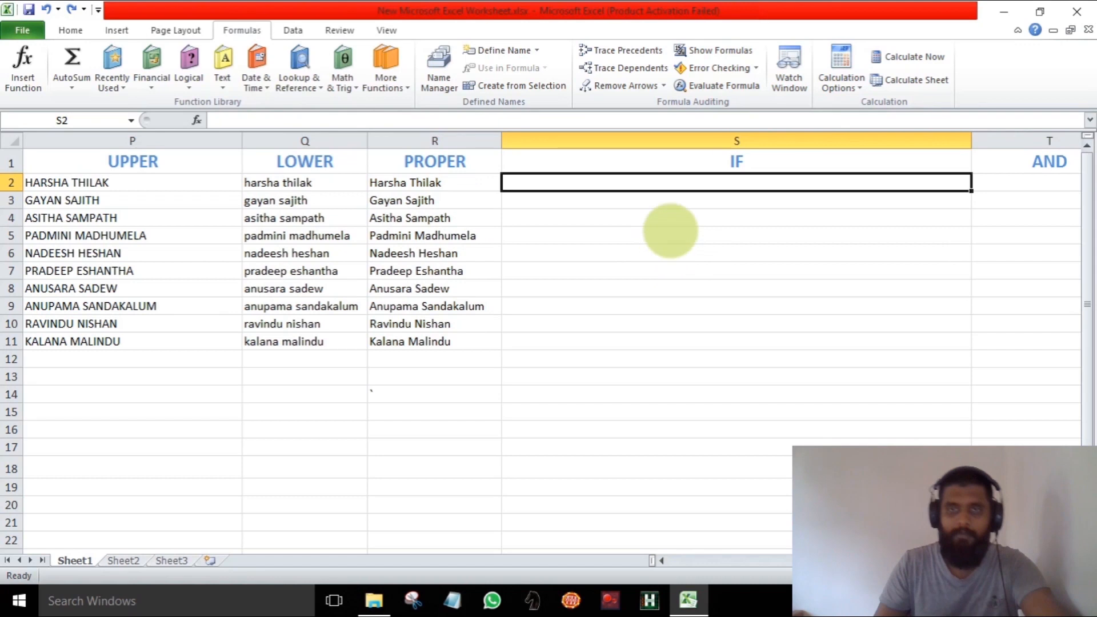
double_click(702, 182)
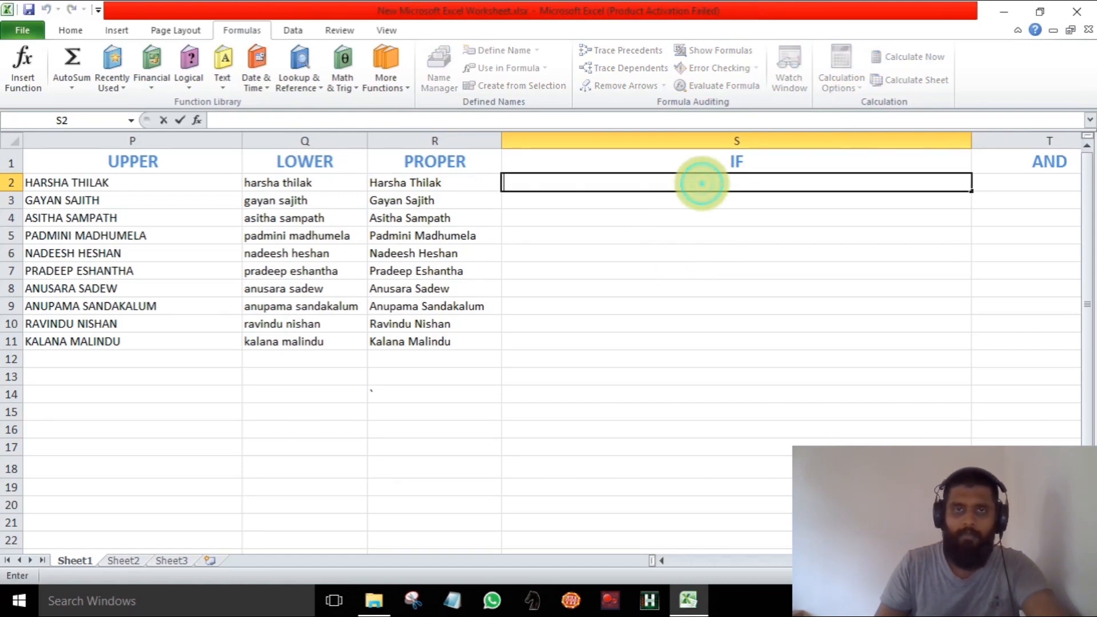
text(=if)
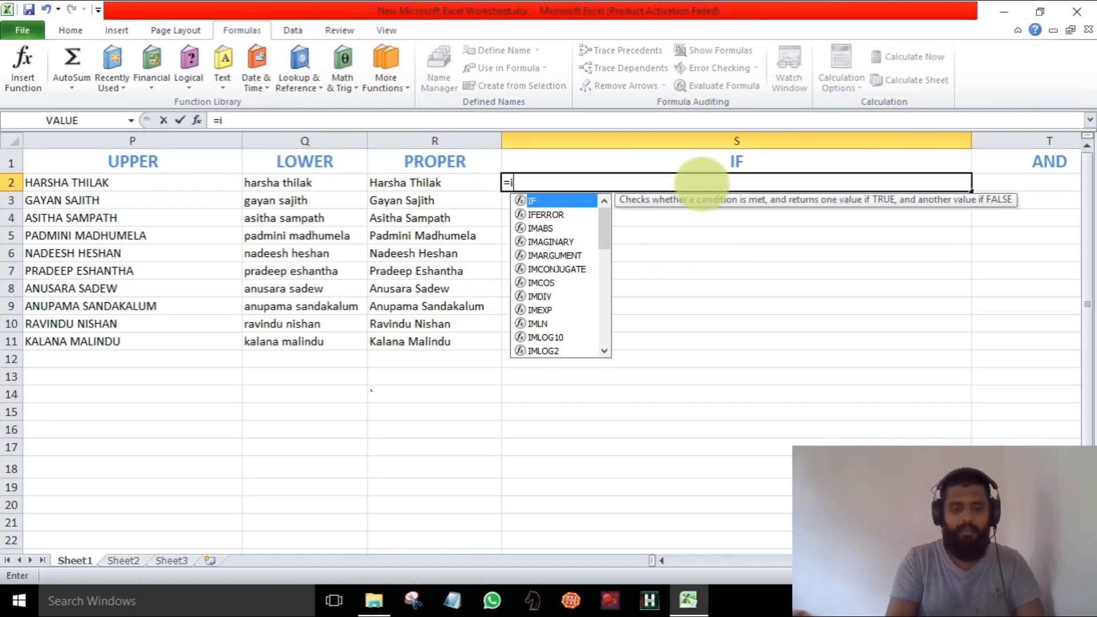
double_click(543, 201)
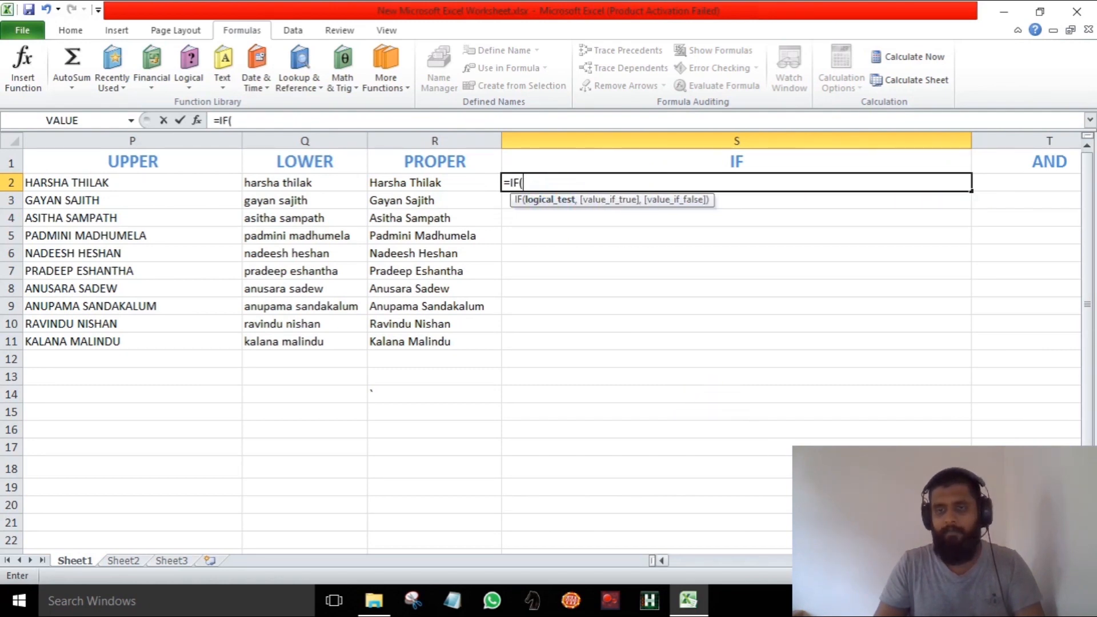
drag(777, 561, 661, 563)
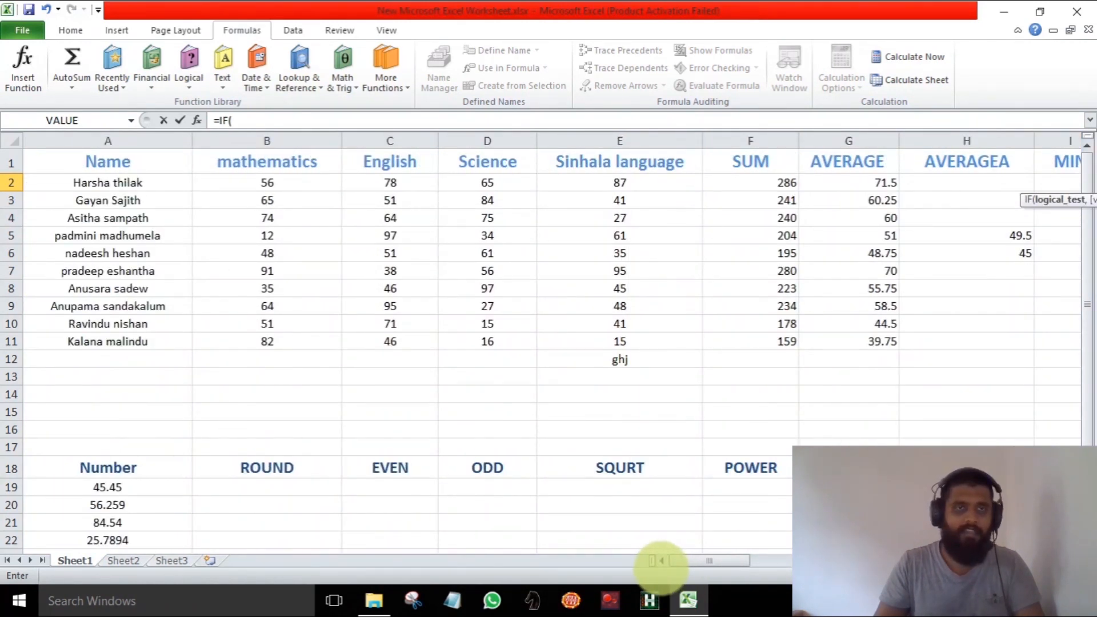
click(307, 182)
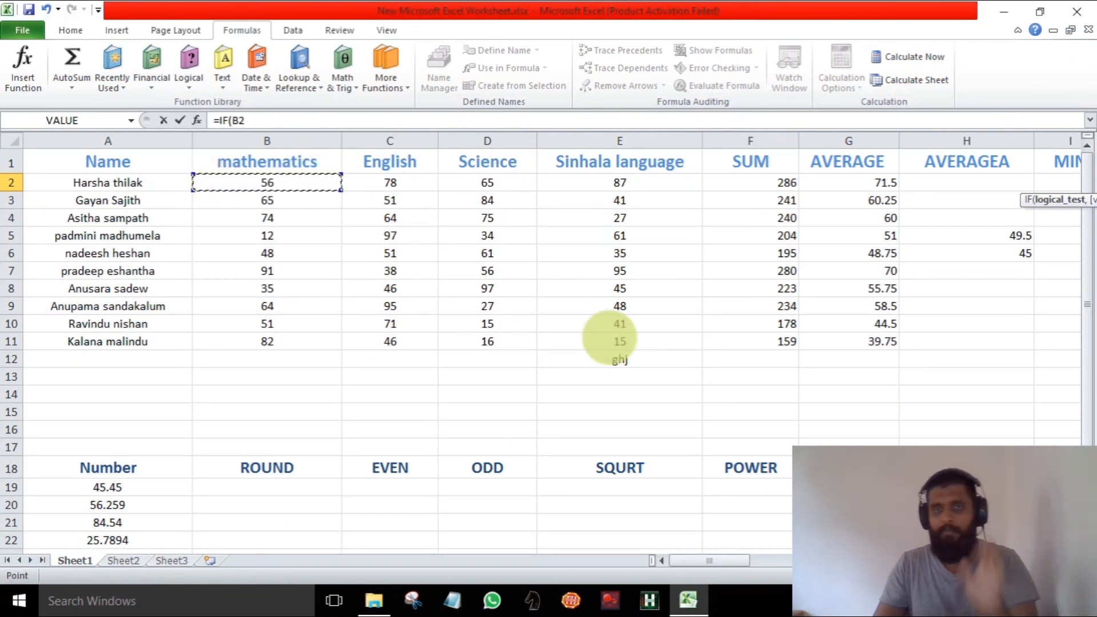
mouse_move(730, 560)
mouse_down()
mouse_move(813, 540)
mouse_move(734, 560)
mouse_up()
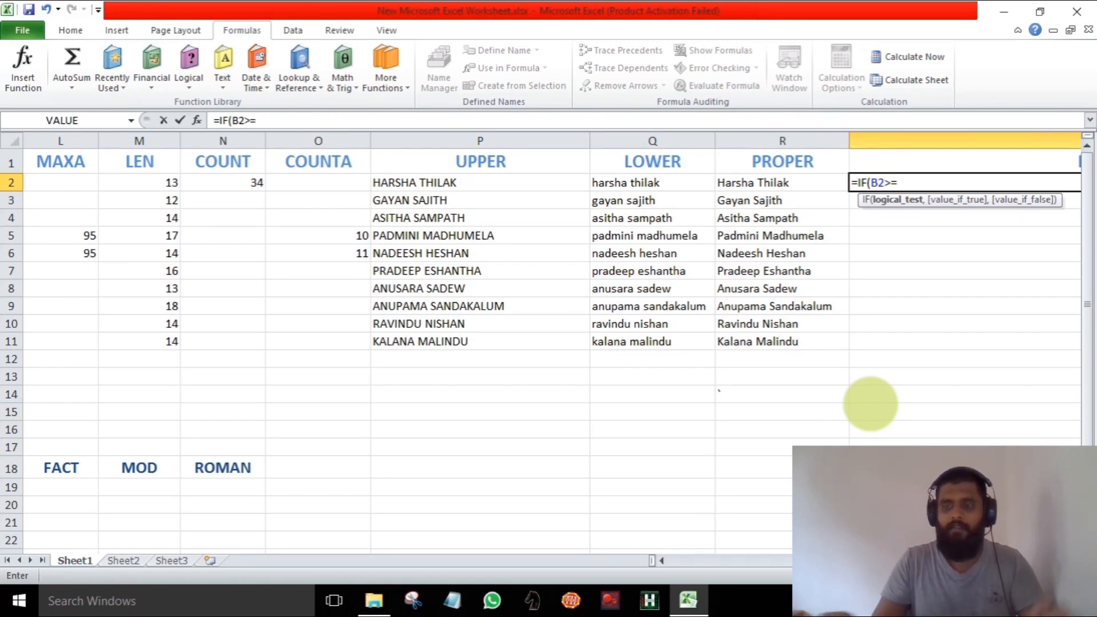
text(75)
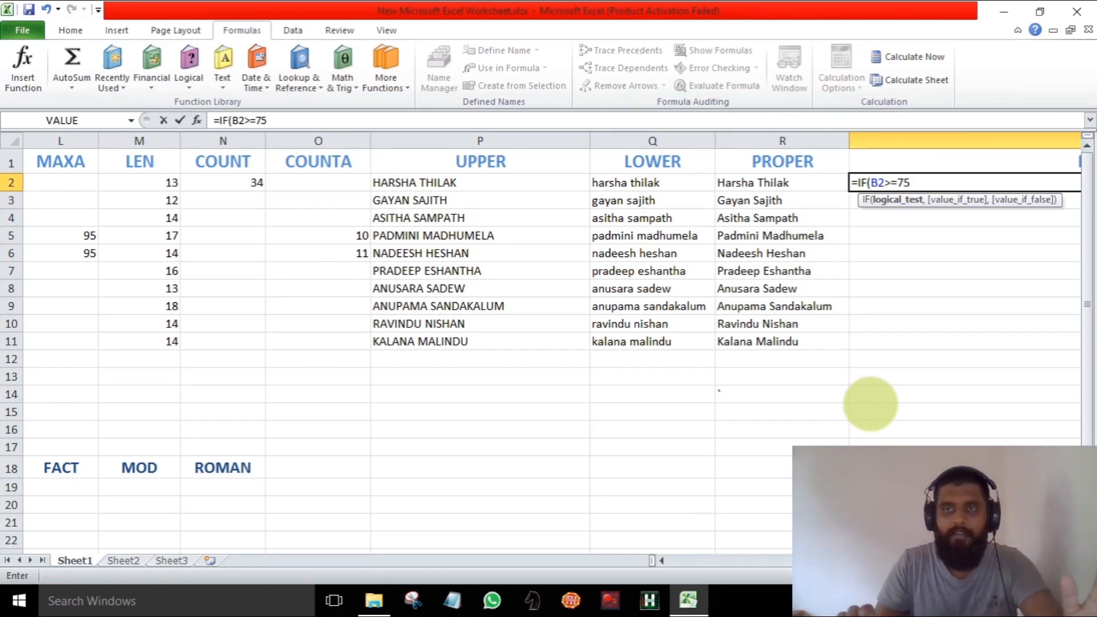
text(,)
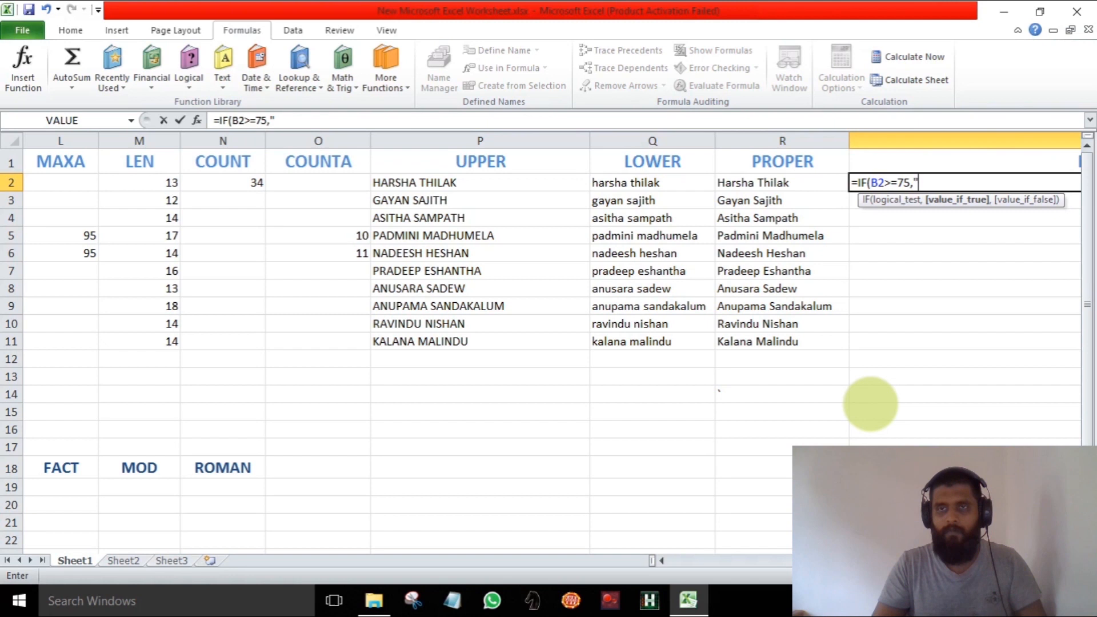
key(Left)
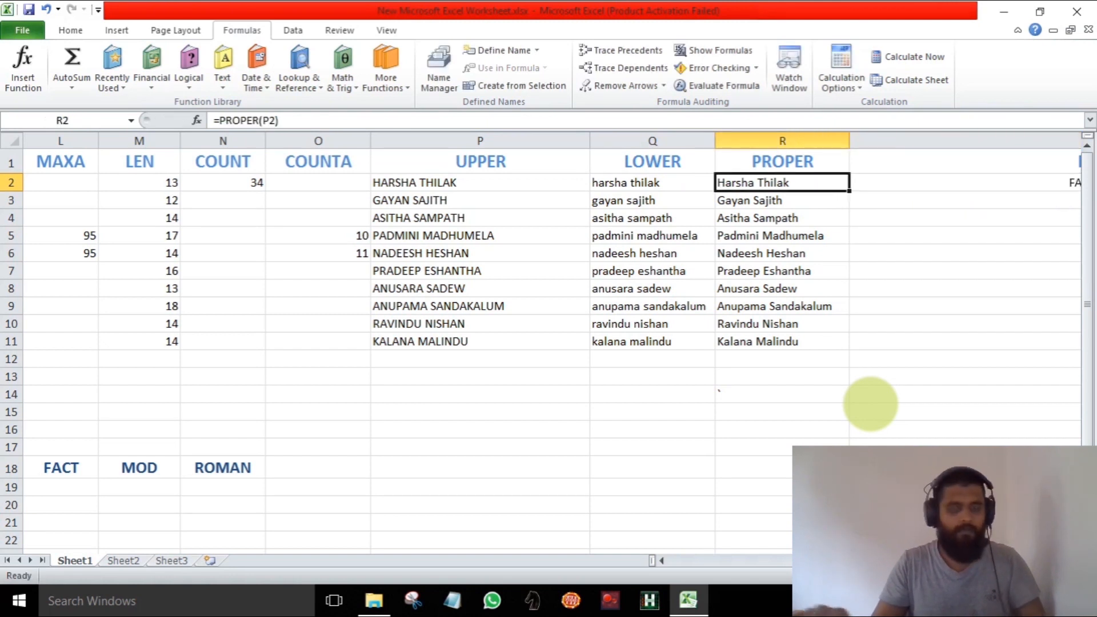
key(Right)
key(Delete)
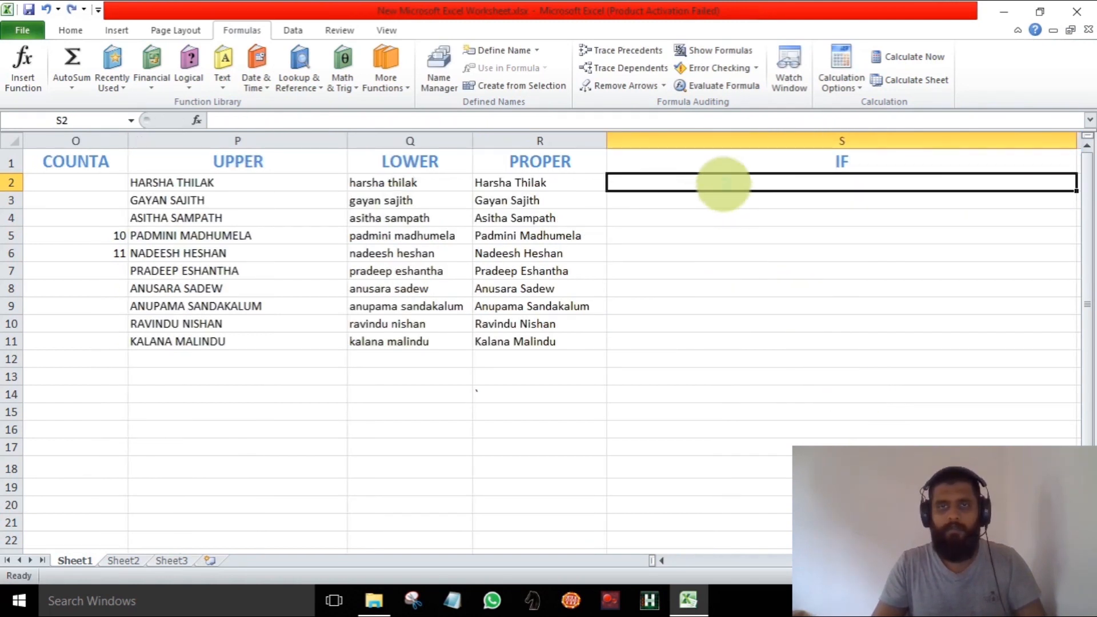
Start an IF formula in S2 with the test B2>=75 and "A" as the value if true
double_click(724, 184)
text(=)
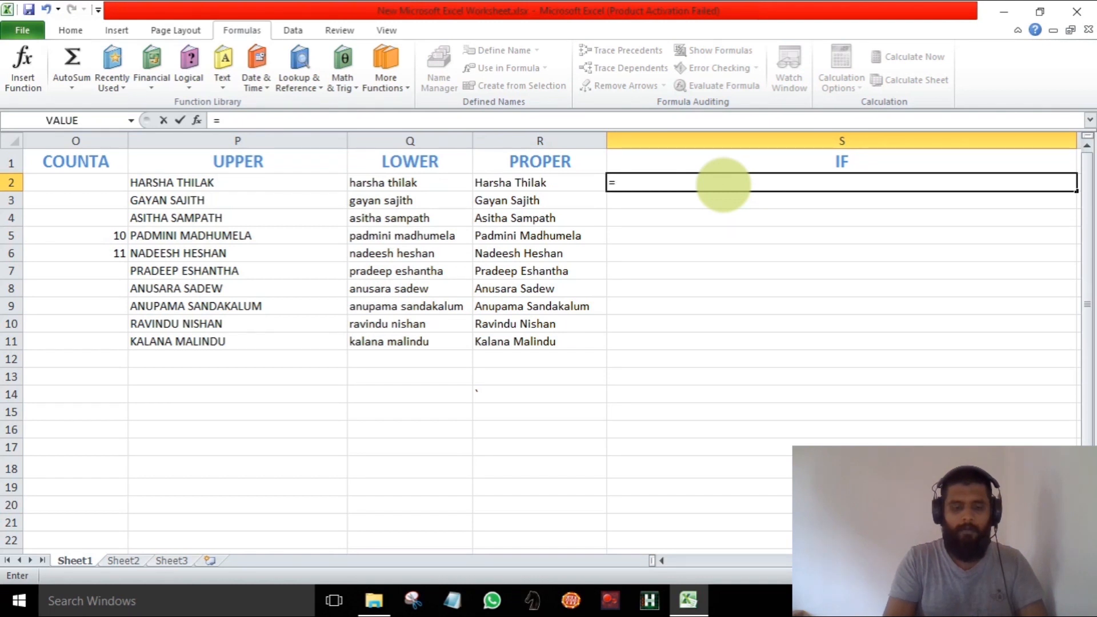
text(if)
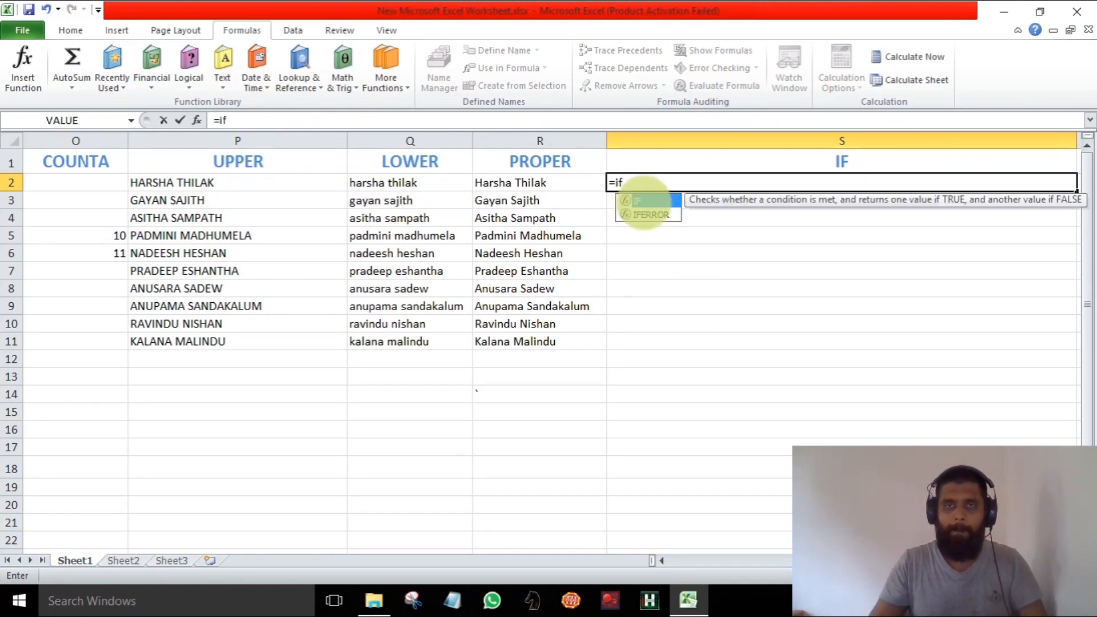
double_click(648, 200)
text(B)
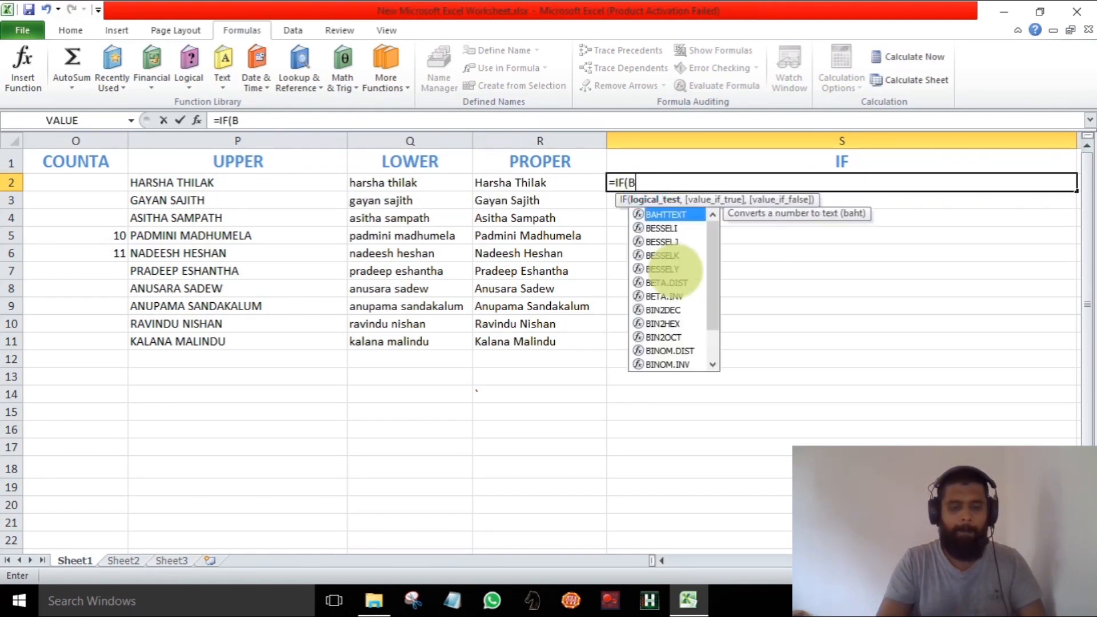
text(2>=75)
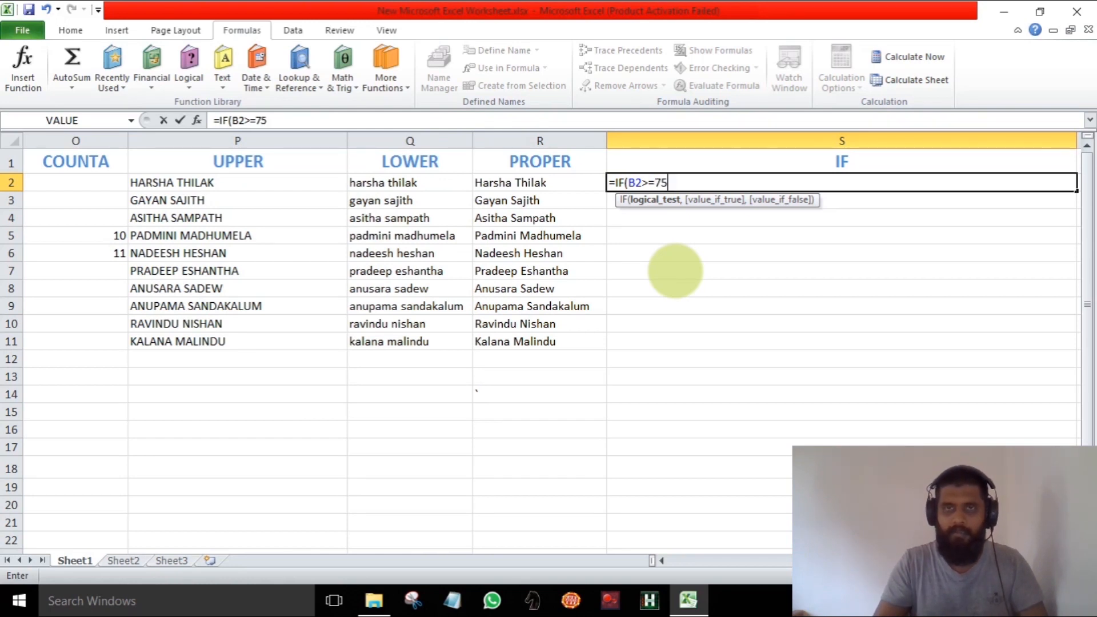
text(,)
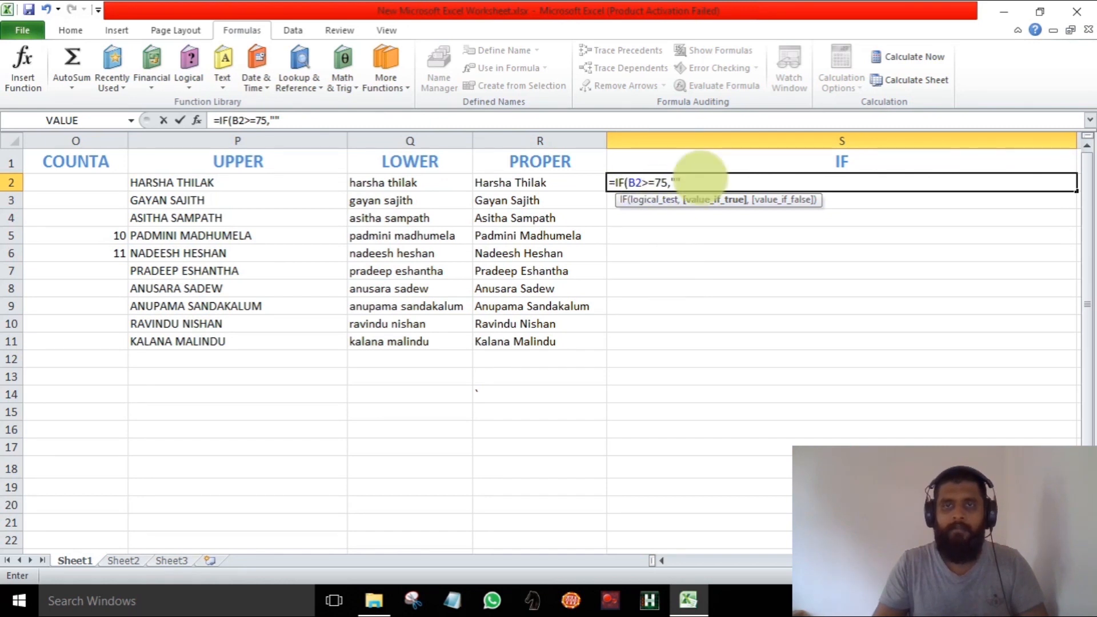
click(676, 181)
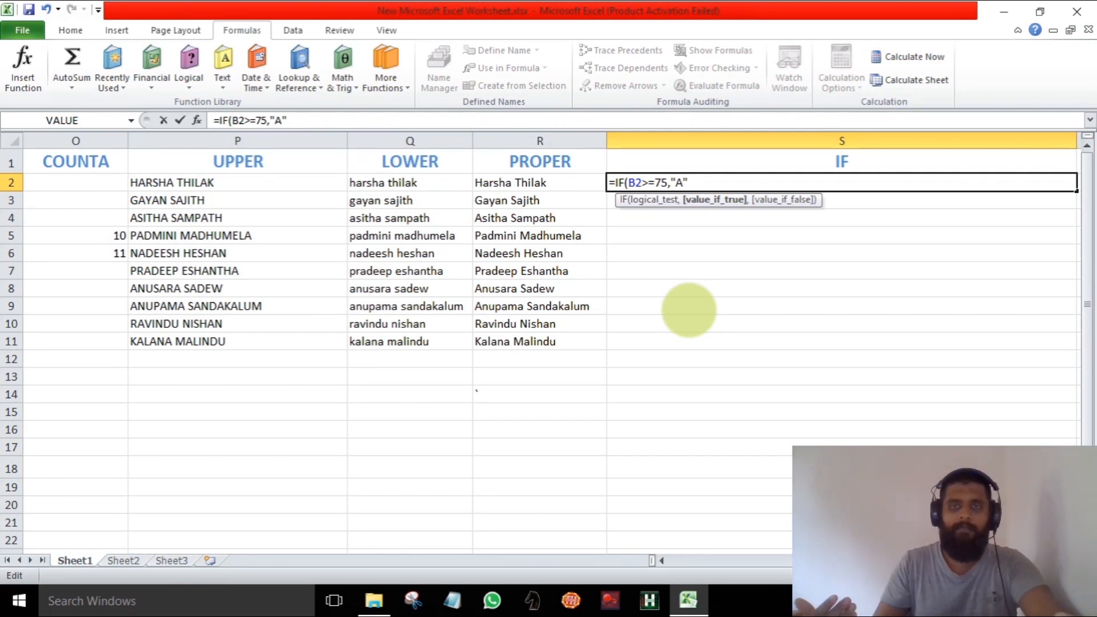
Nest a second IF as the false value in the S2 formula, testing B2>=65 and returning "B" if true
text(,)
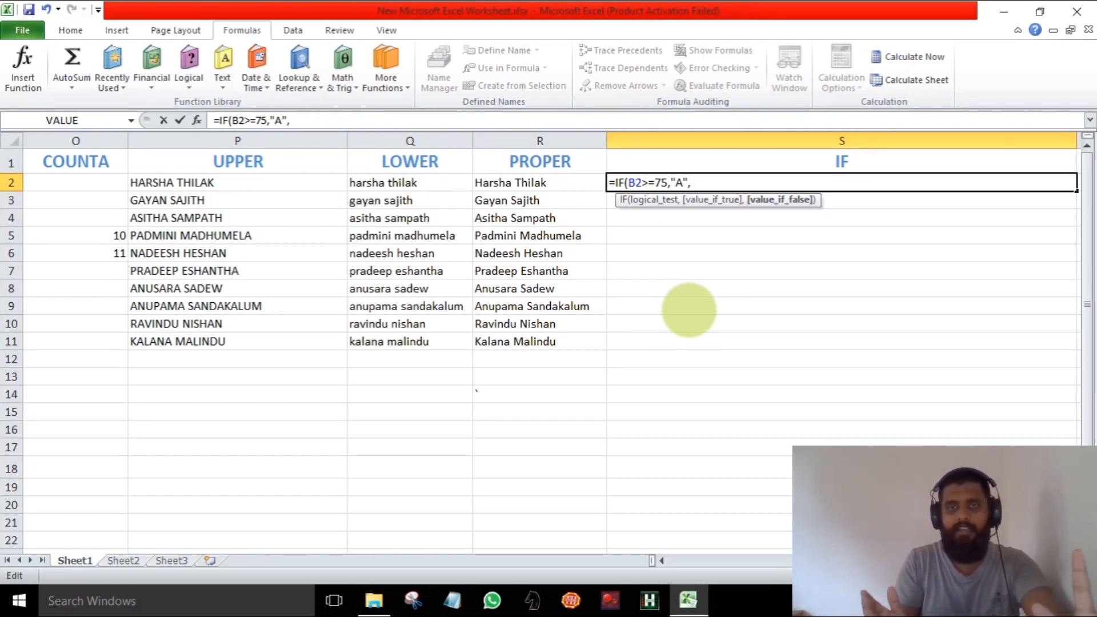
text(if)
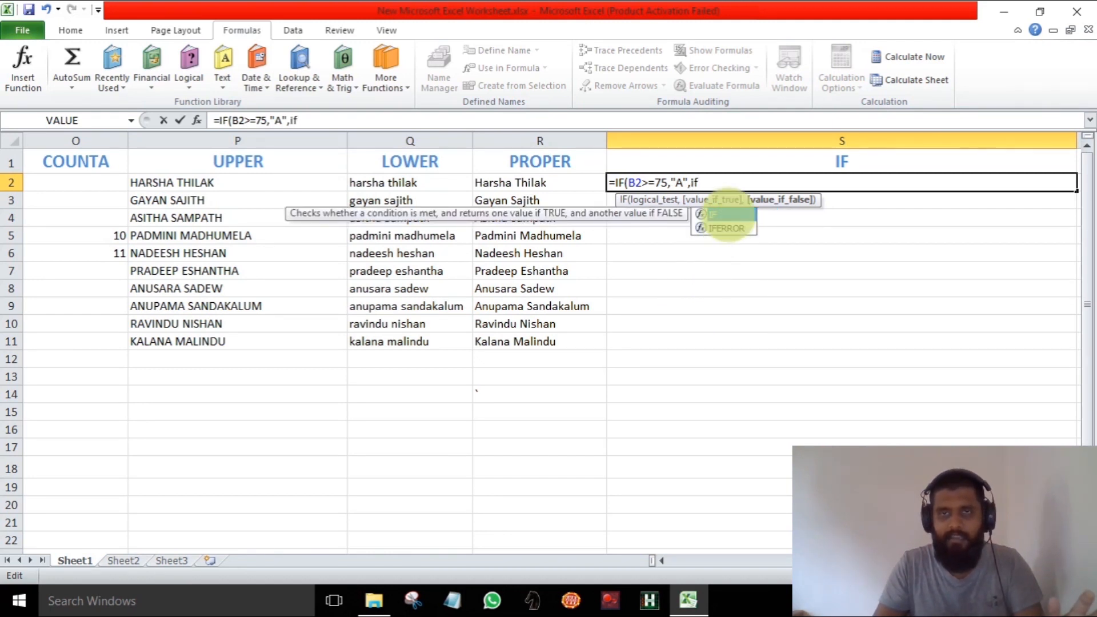
double_click(726, 215)
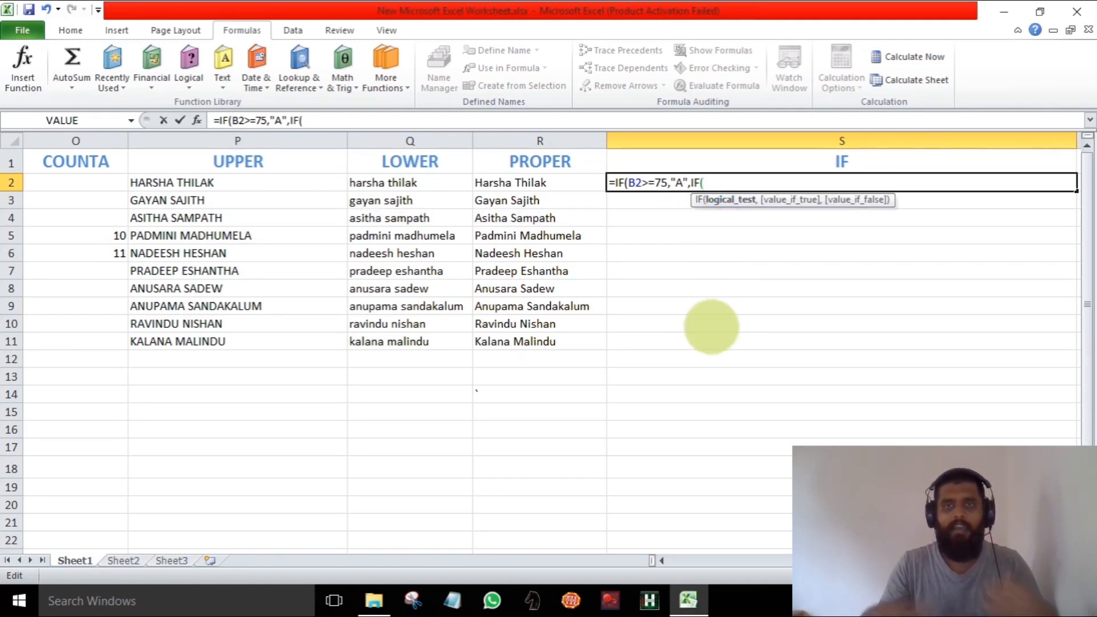
text(B)
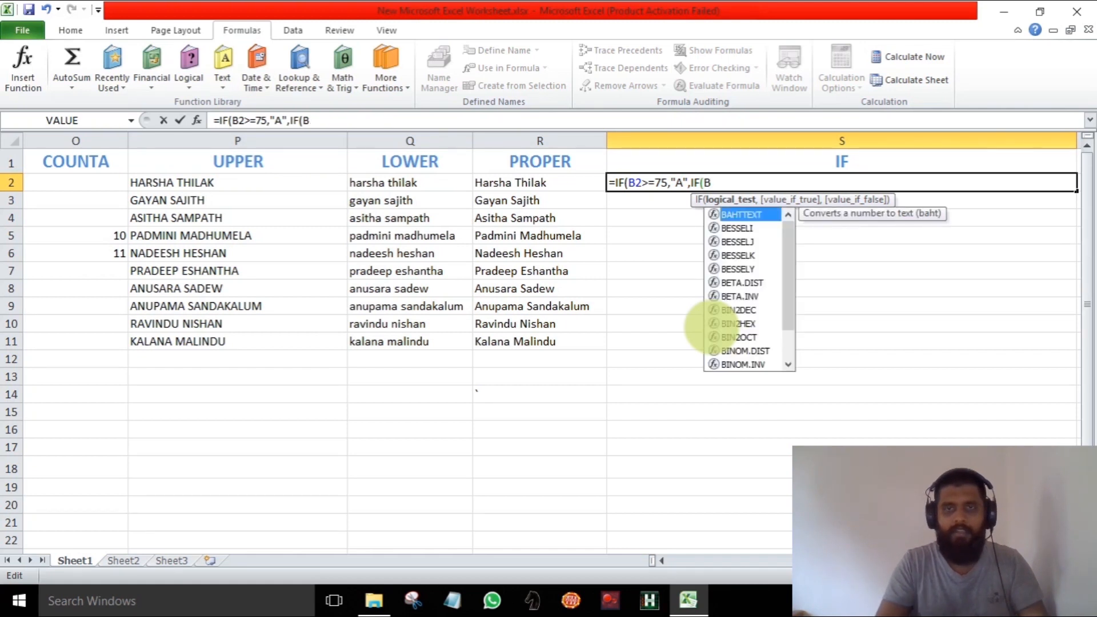
text(2)
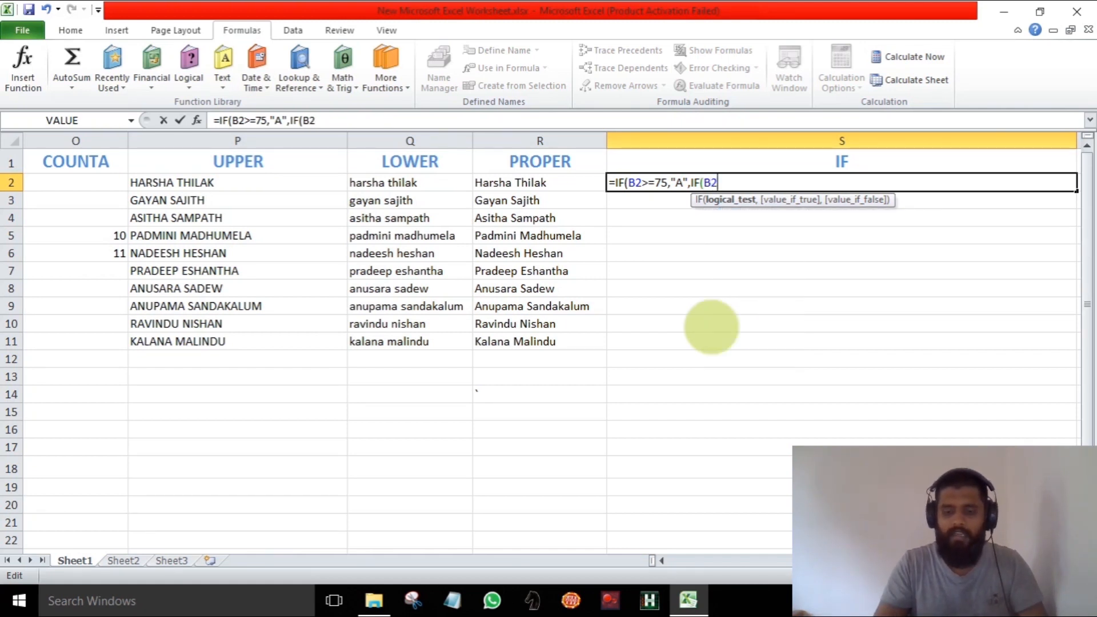
text(>)
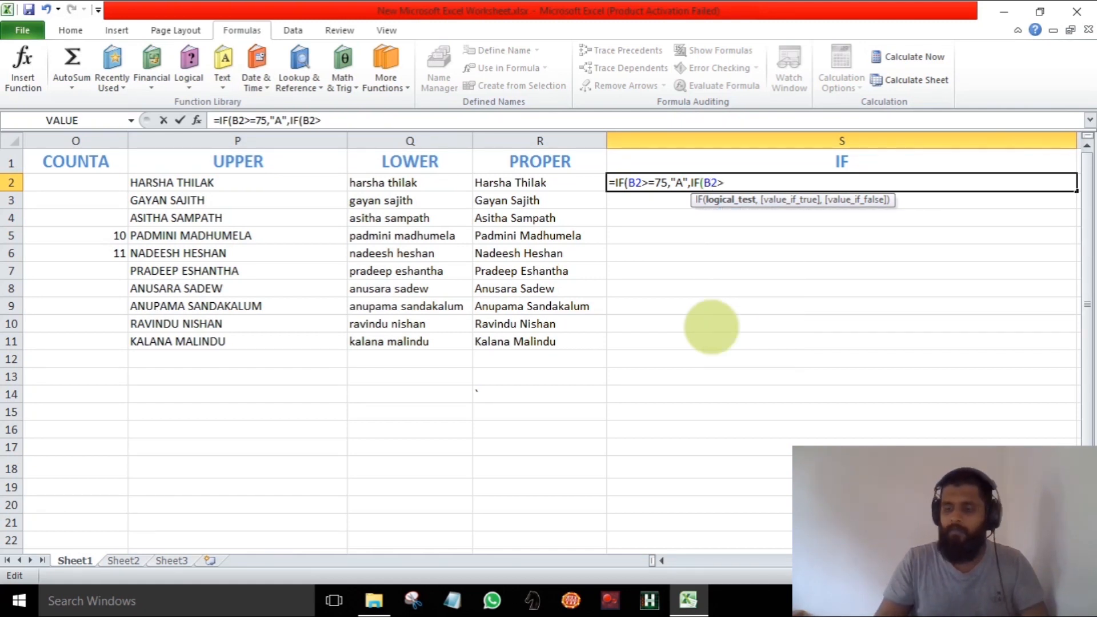
text(65)
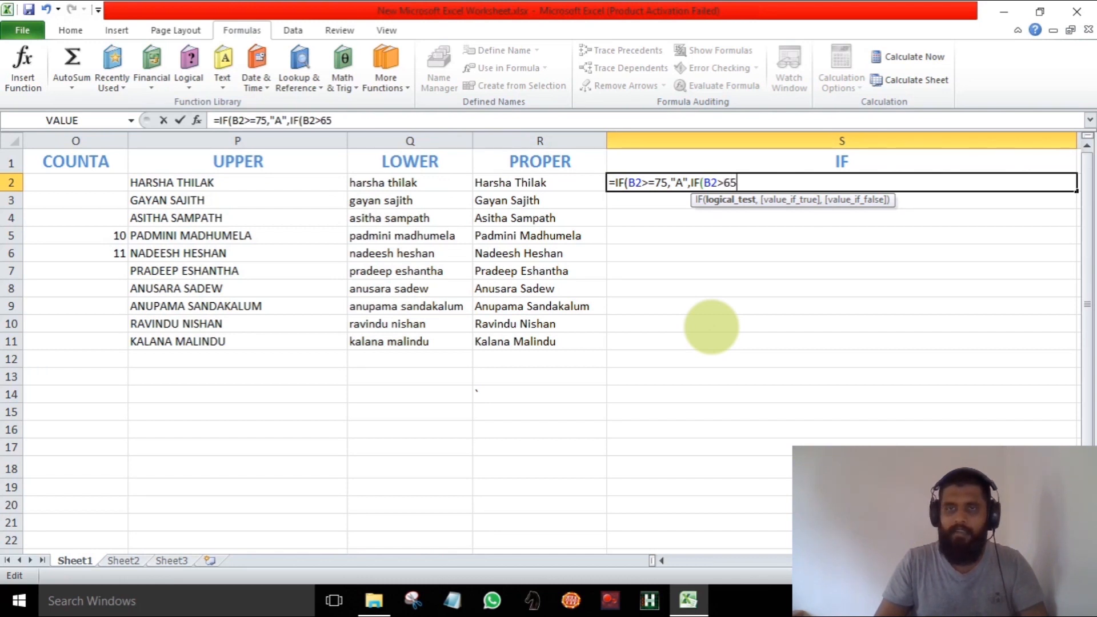
key(BackSpace)
key(BackSpace)
text(=65)
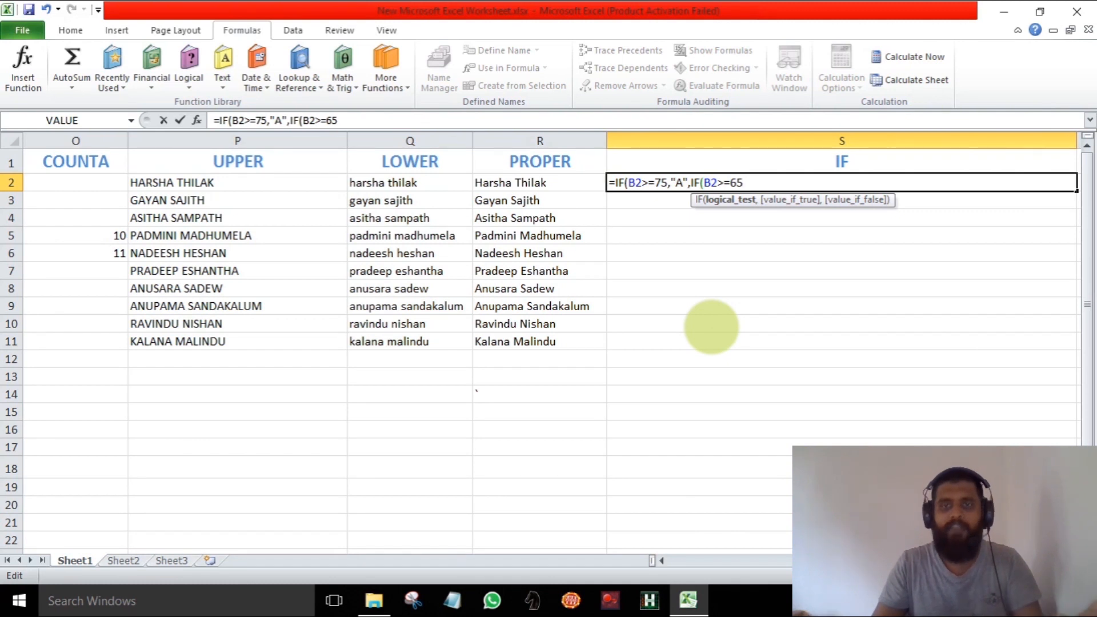
text(,)
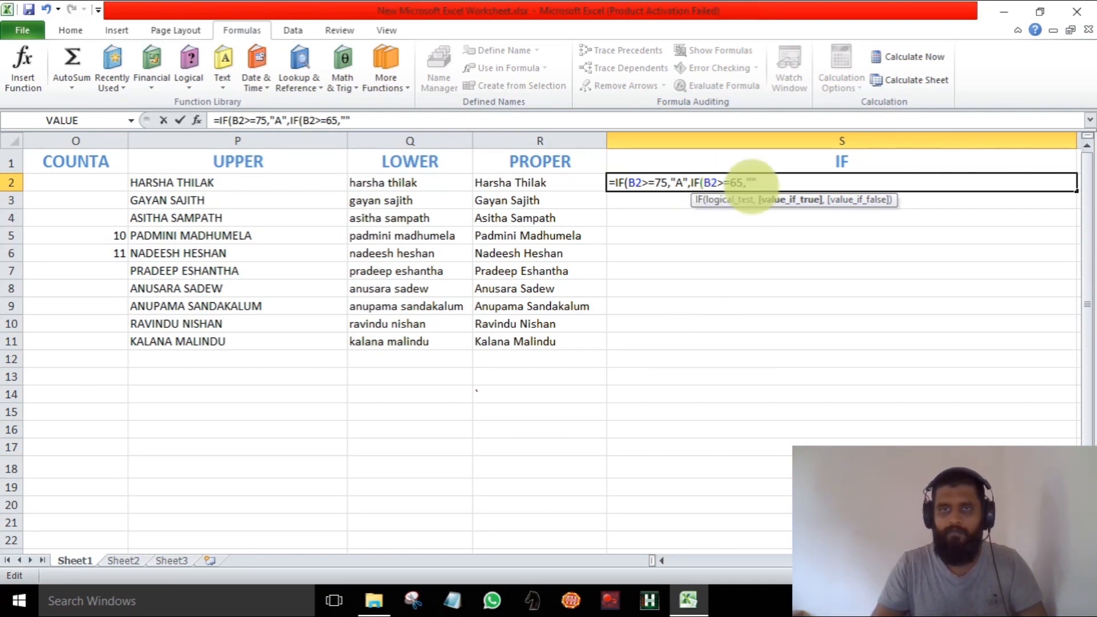
text(B)
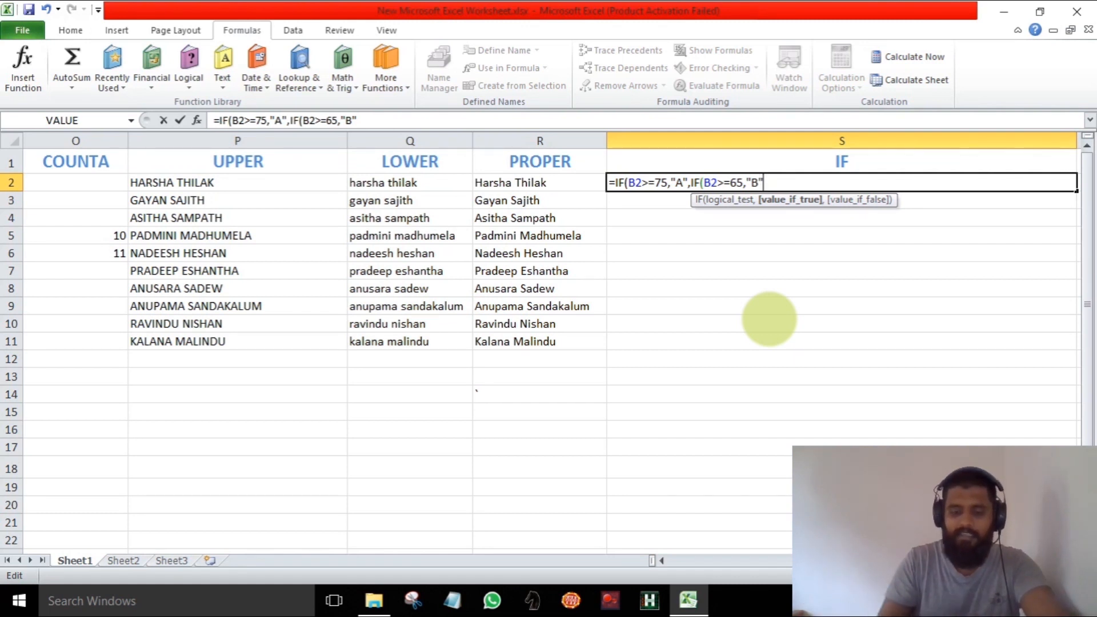
Nest a third IF as the false value in the S2 formula, testing B2>=55 and returning "C" if true
text(,)
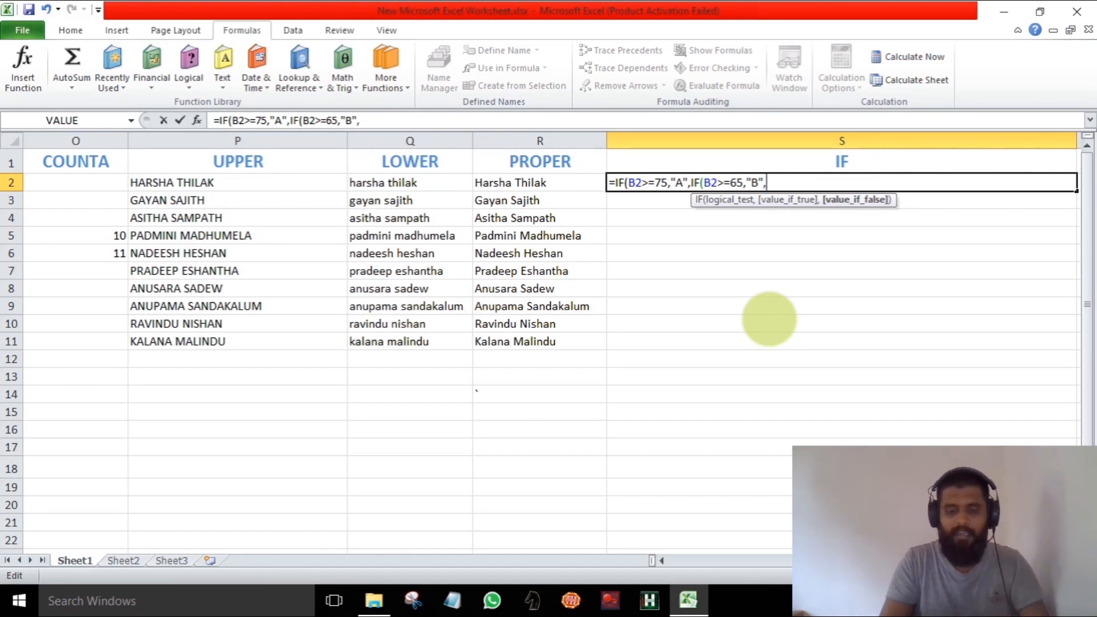
text(if)
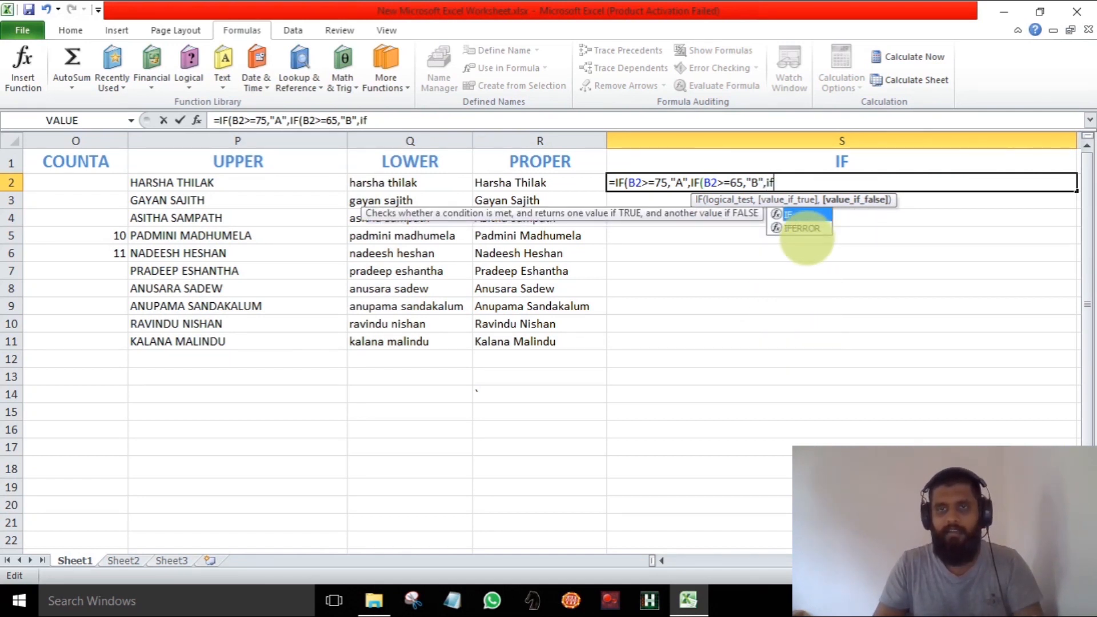
double_click(800, 214)
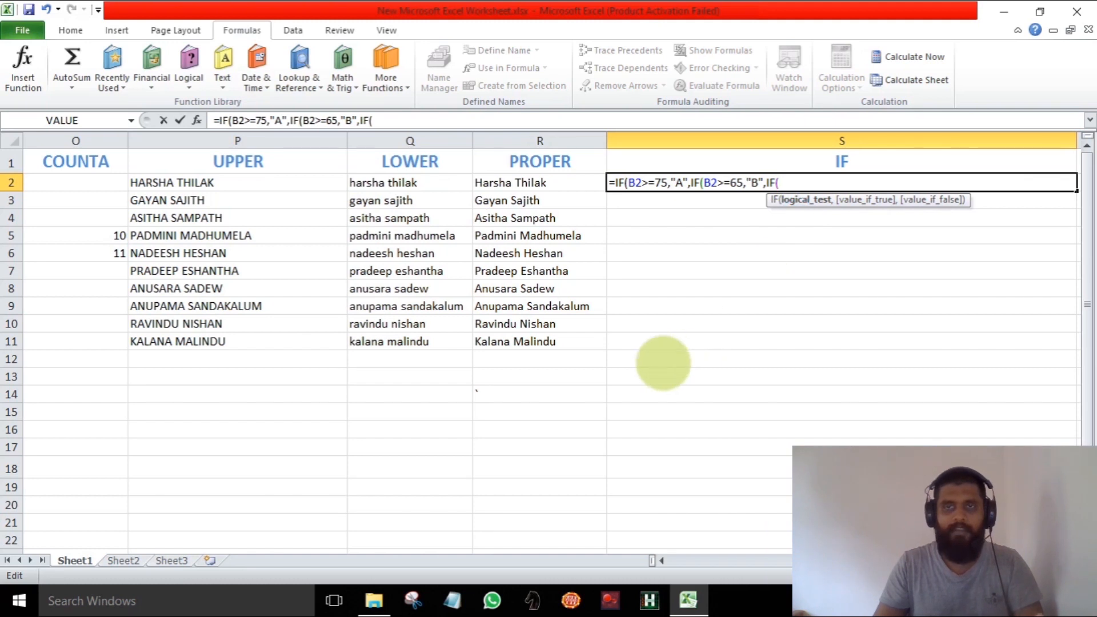
text(B2)
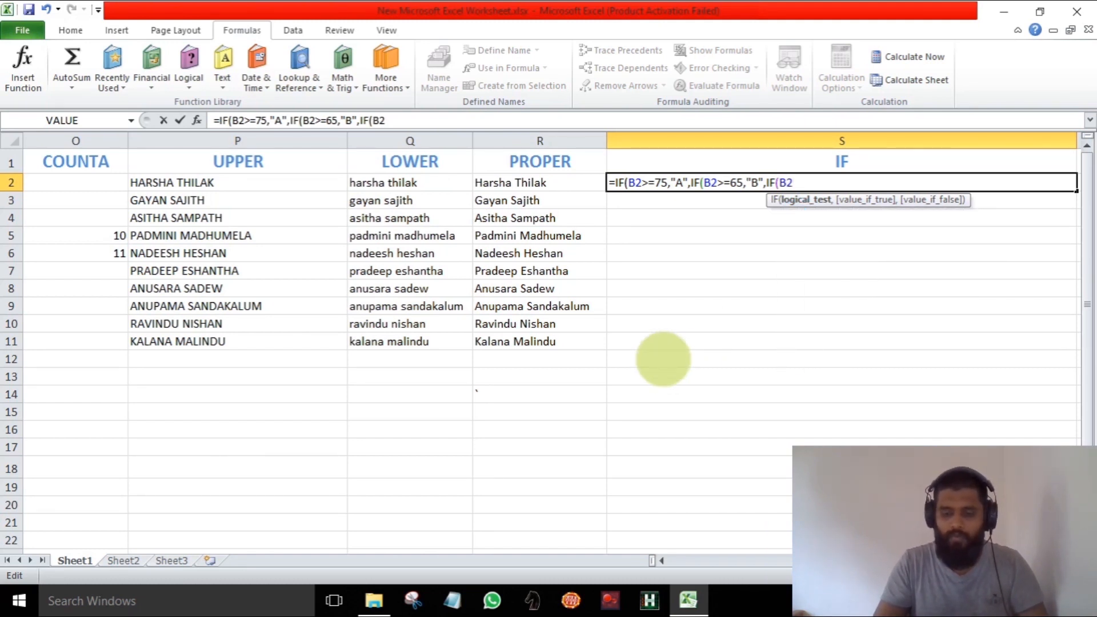
text(>=55)
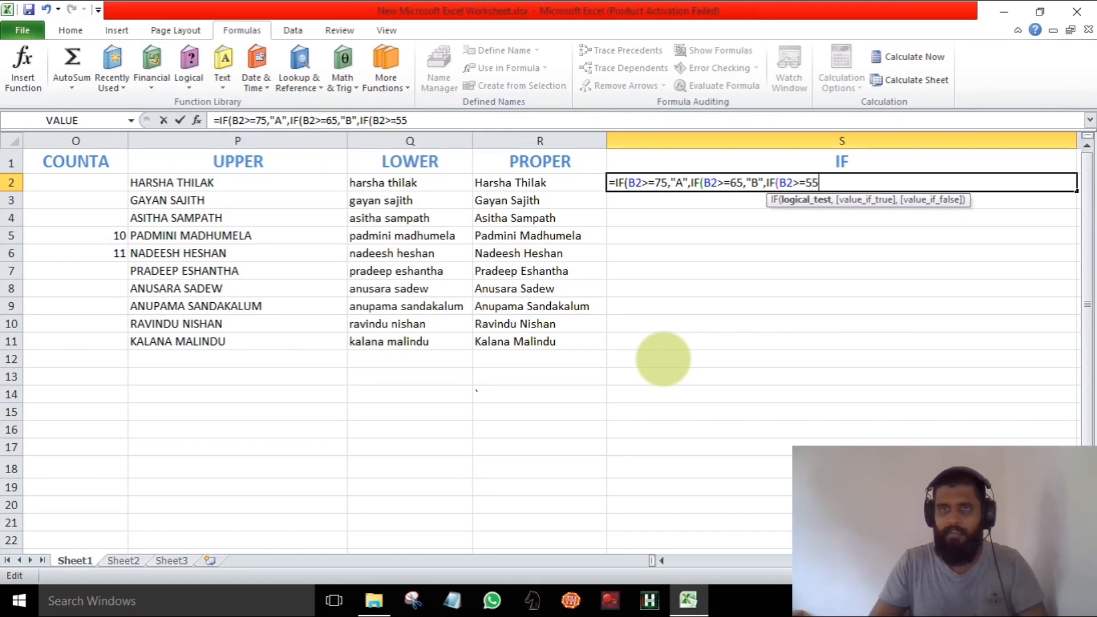
text(,)
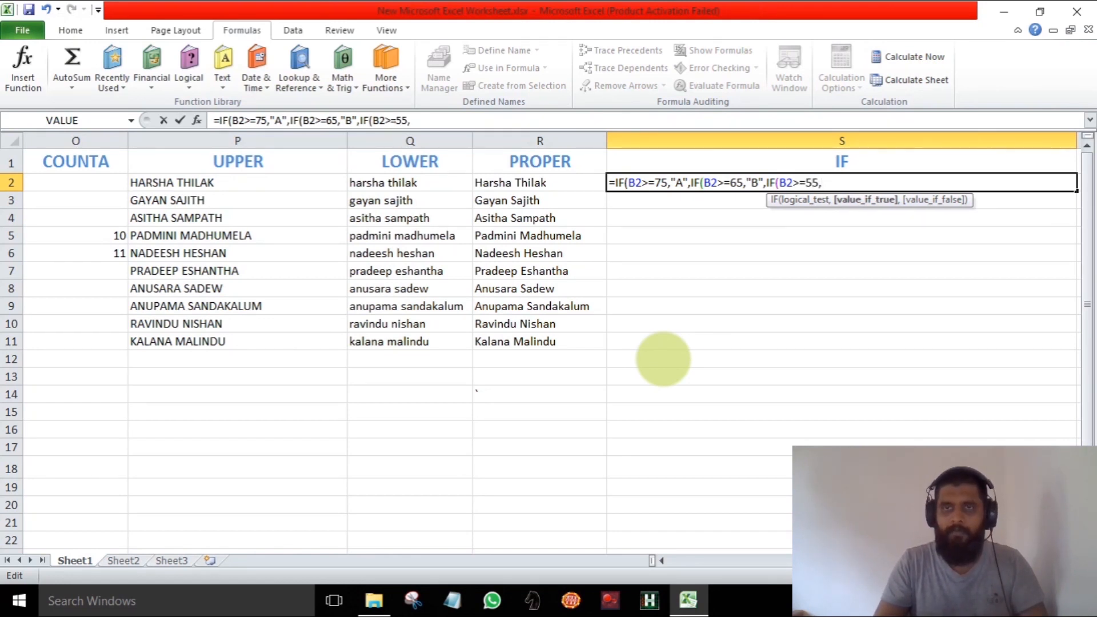
text("")
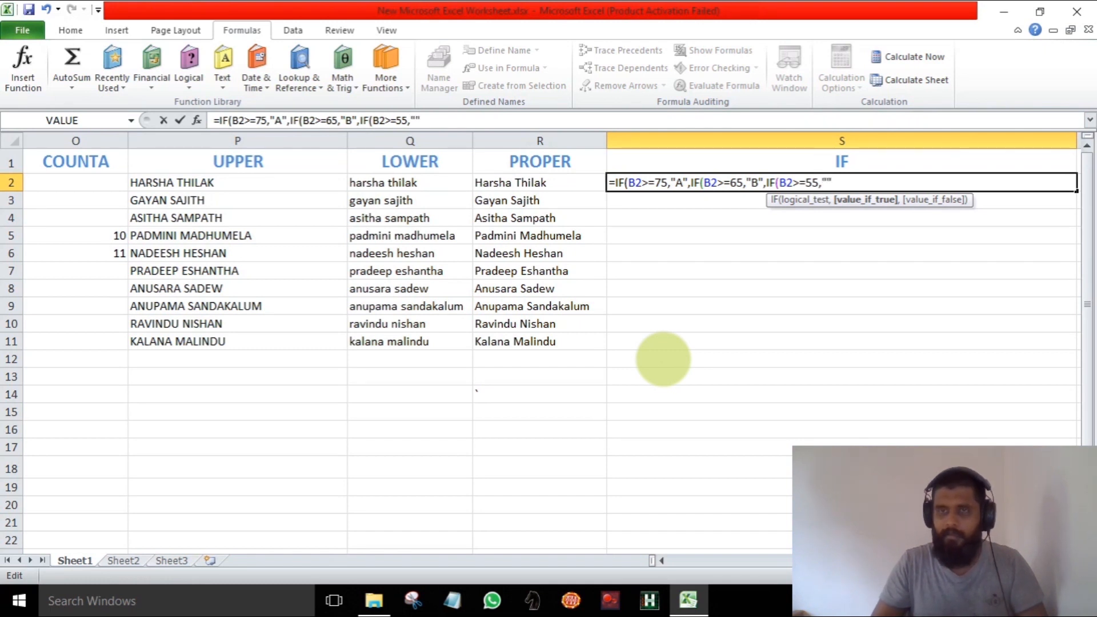
text(C)
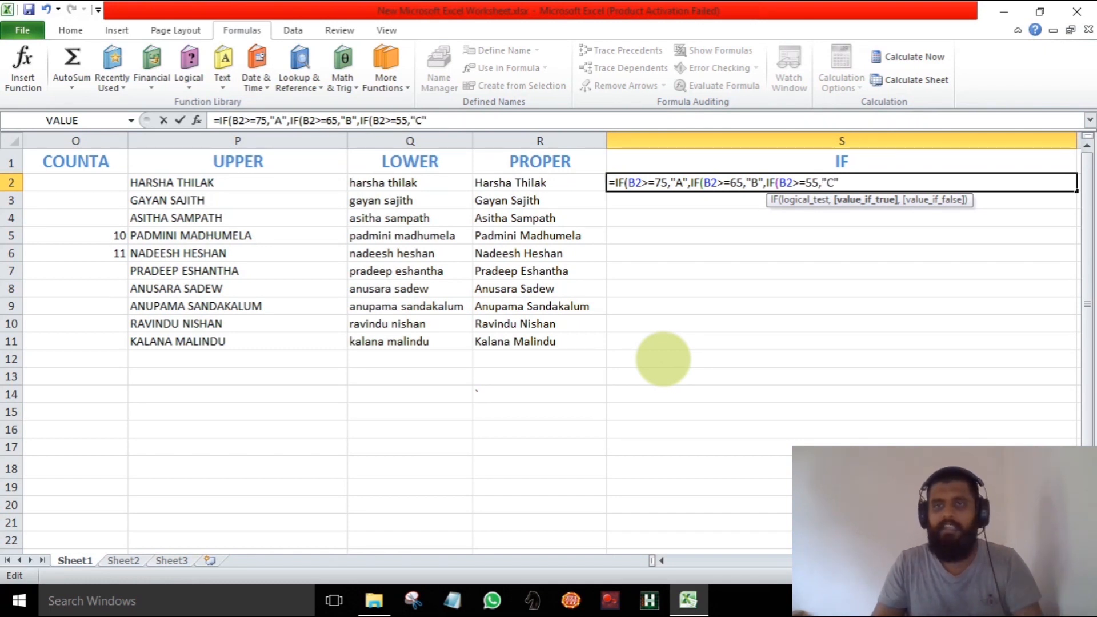
key(Right)
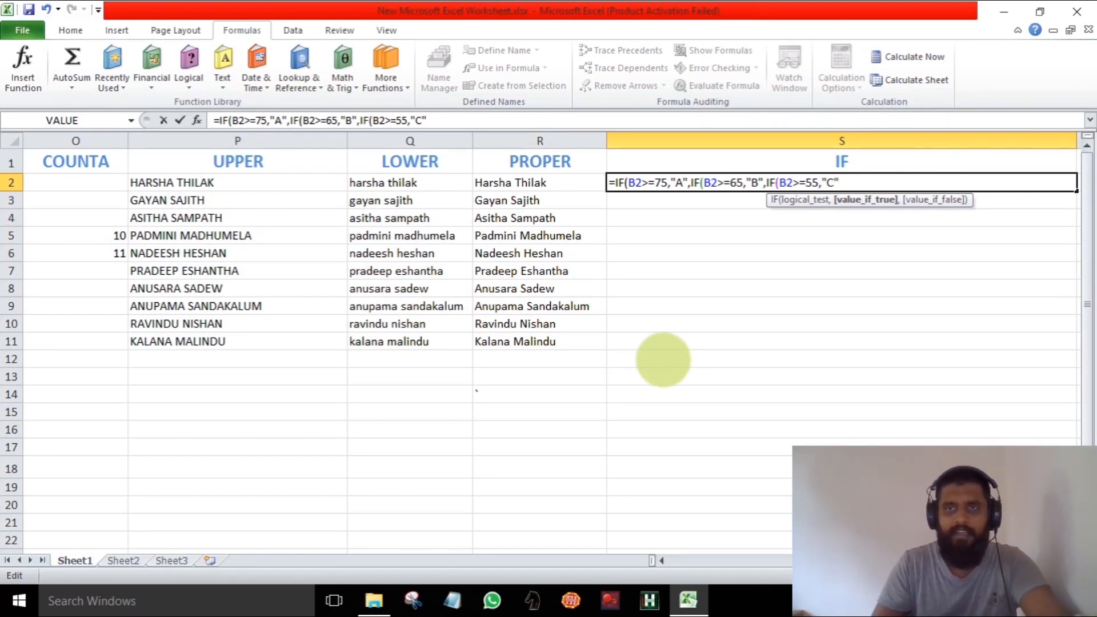
Nest a fourth IF as the false value in the S2 formula, testing B2>=35 and returning "S" if true
text(,if)
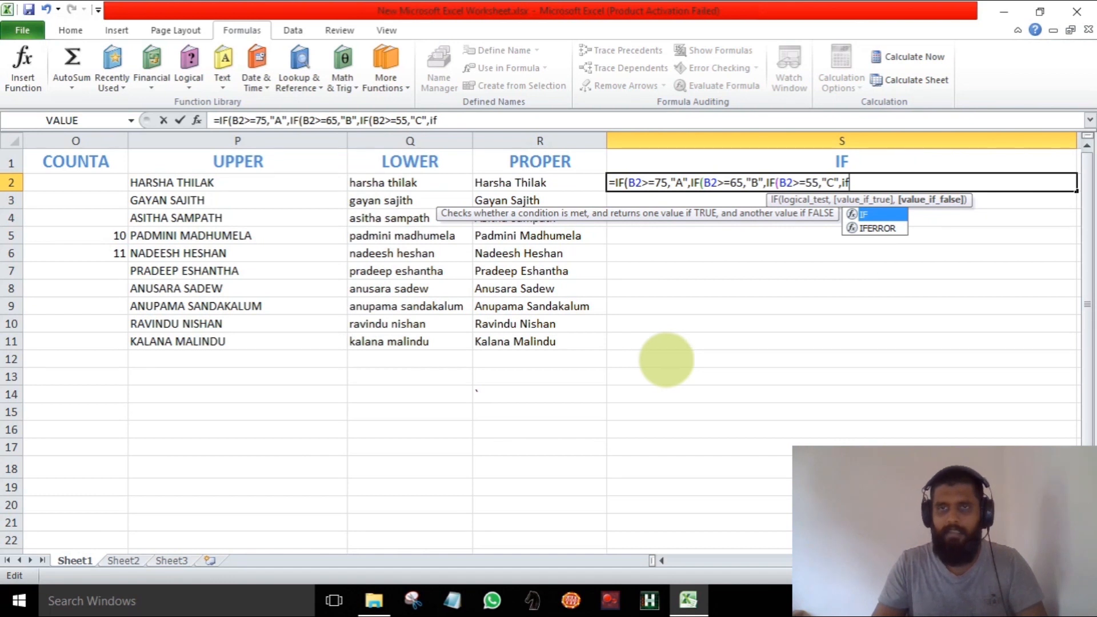
double_click(869, 214)
text(B2>)
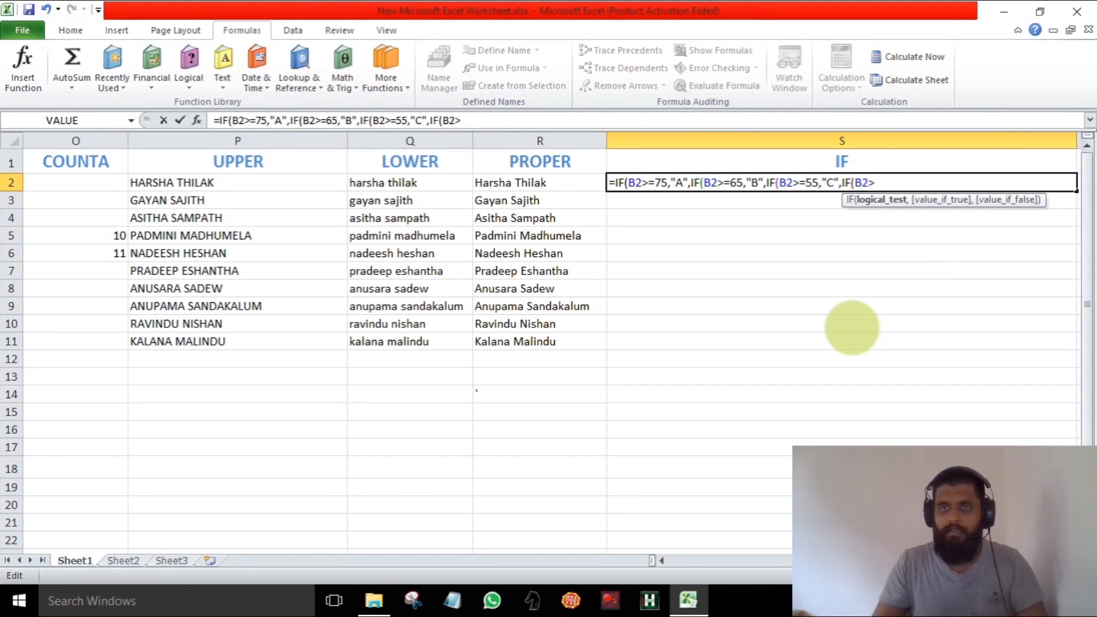
text(=35)
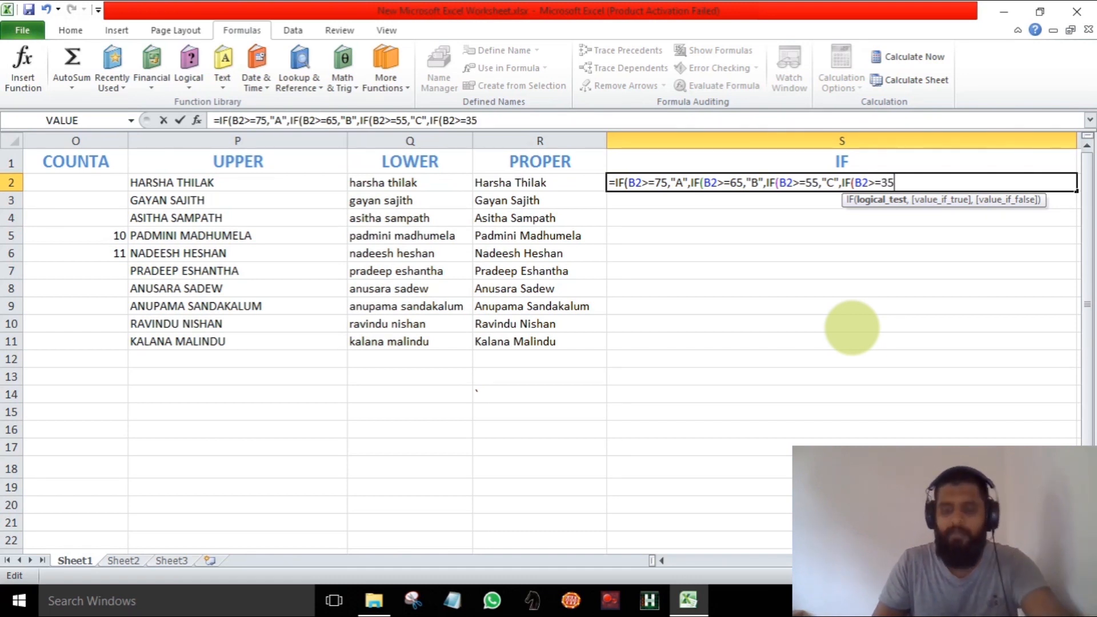
text(,)
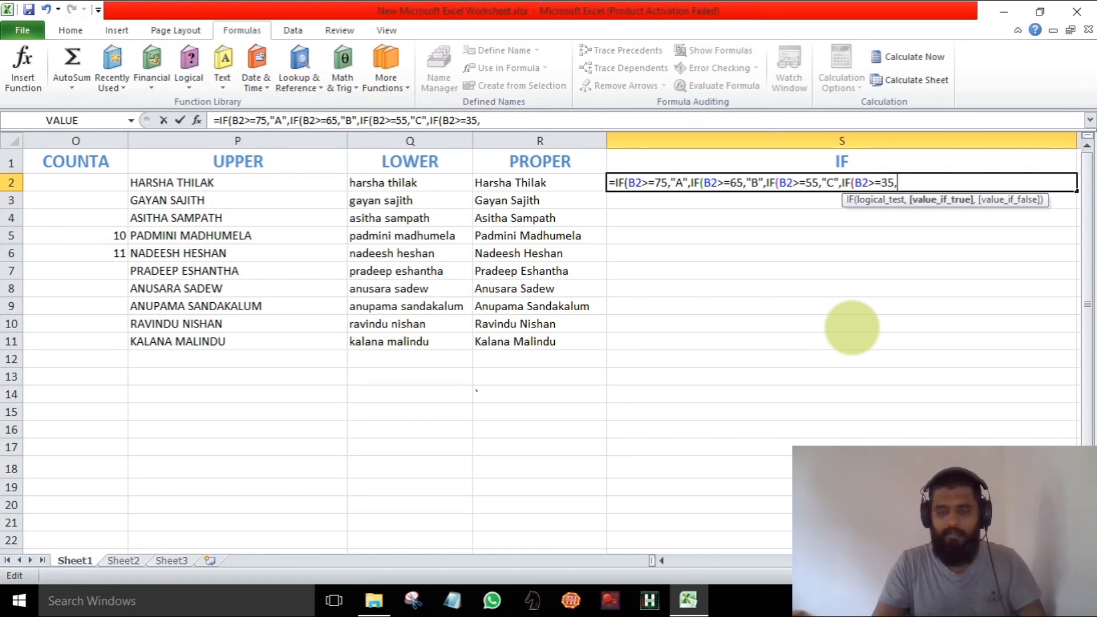
text("")
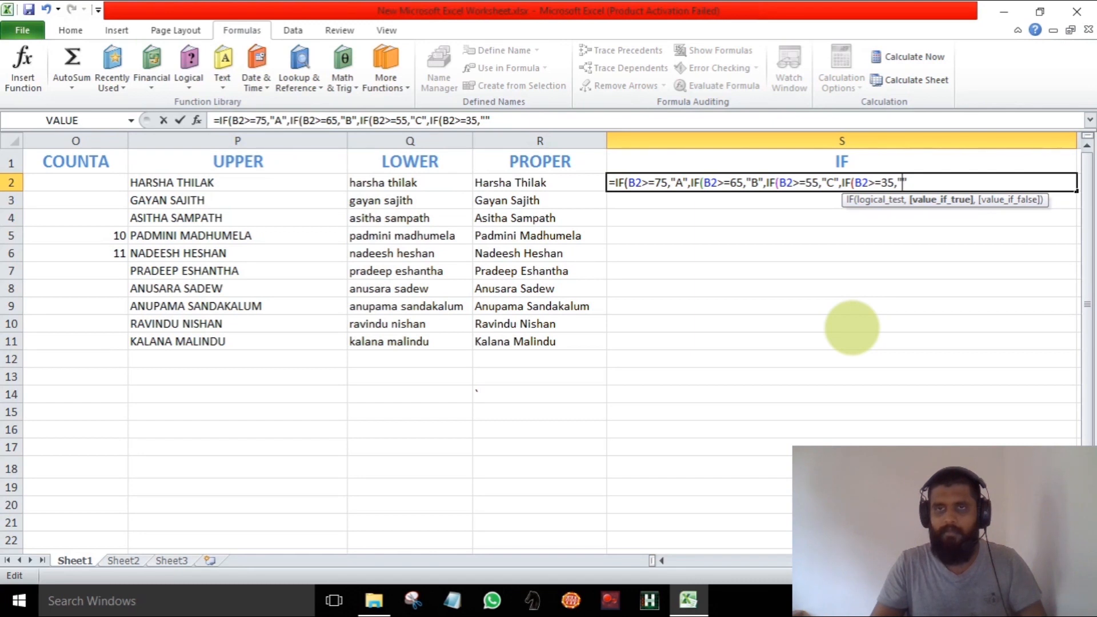
text(S)
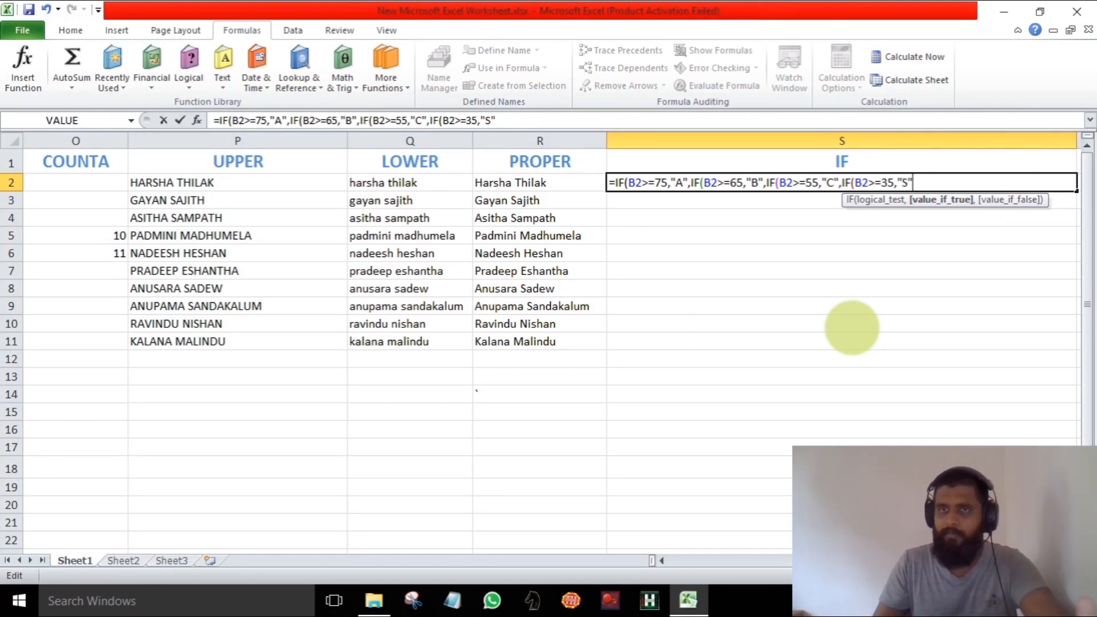
Set "W" as the final false value, close all four IF brackets and enter the S2 formula
text(,)
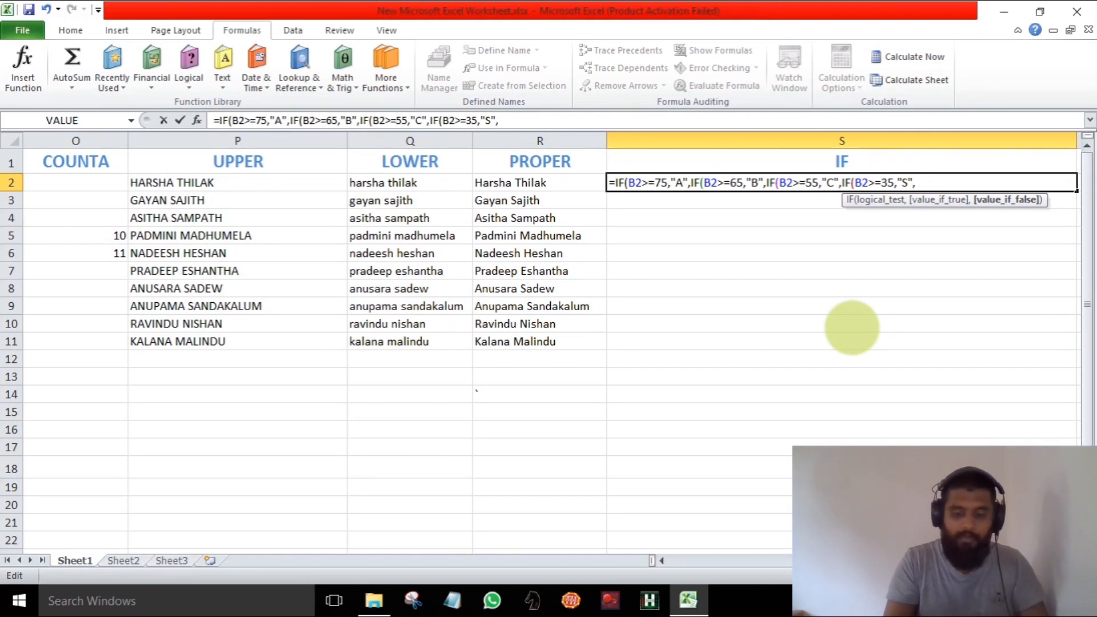
text("")
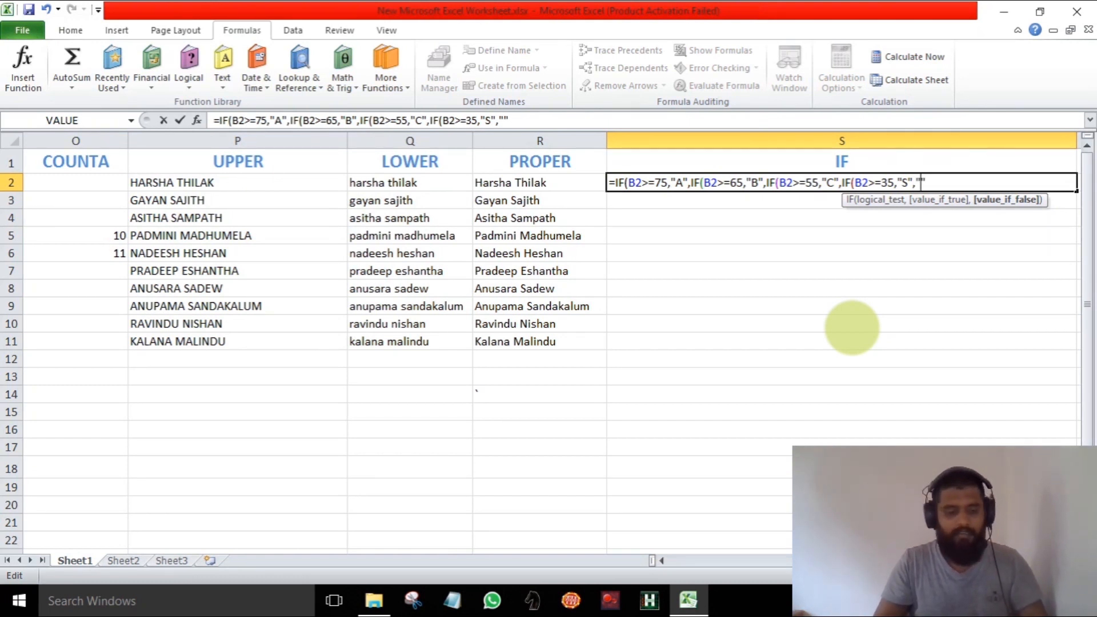
key(Left)
text(W)
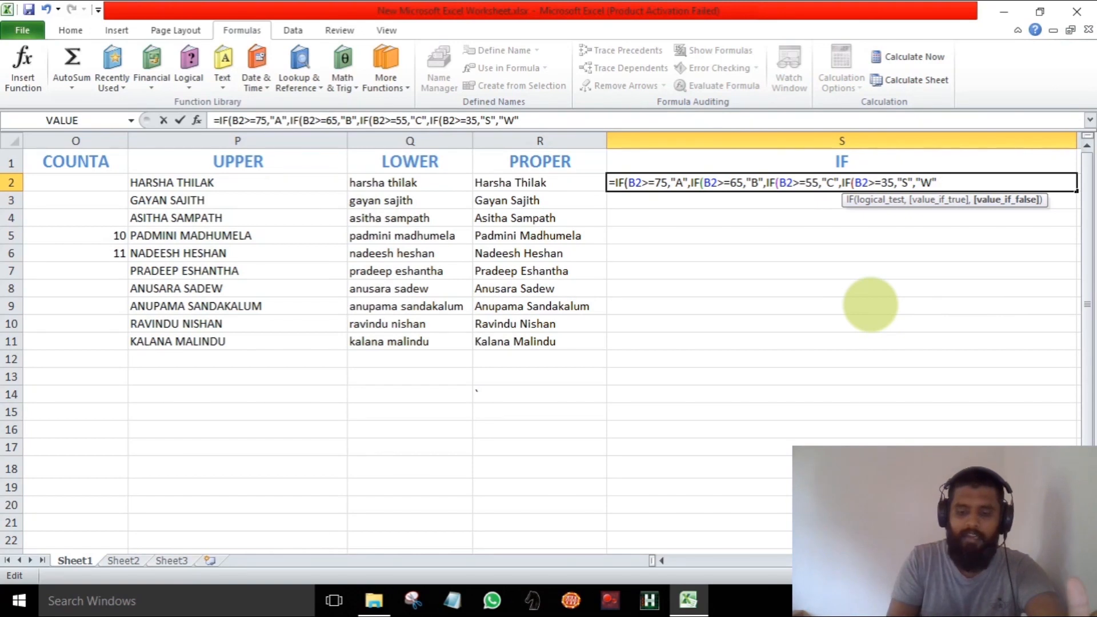
text()))))
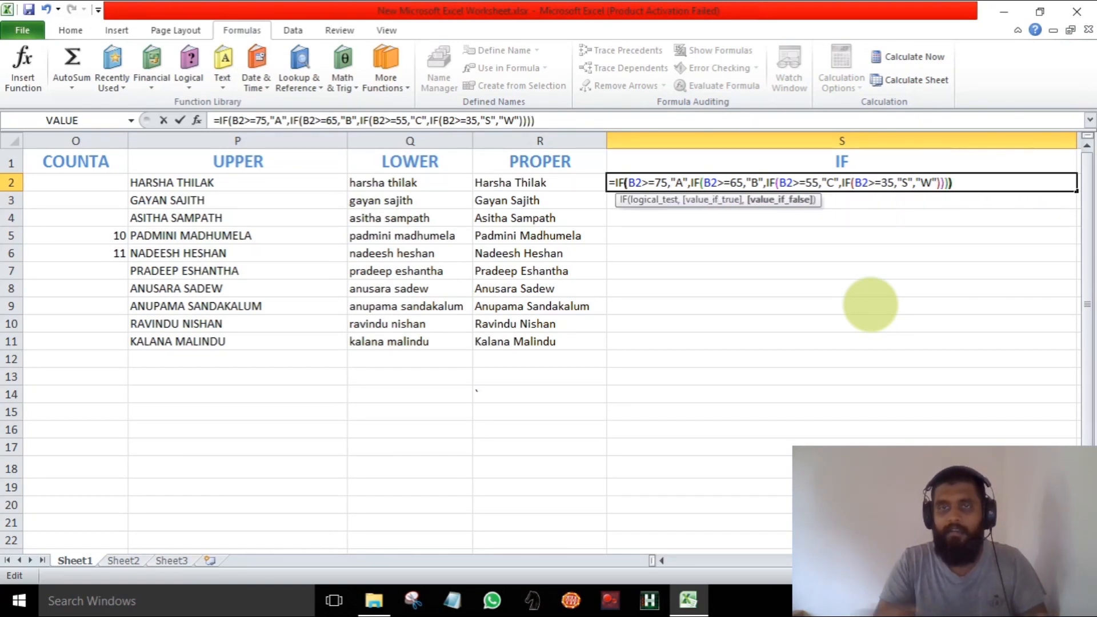
key(Return)
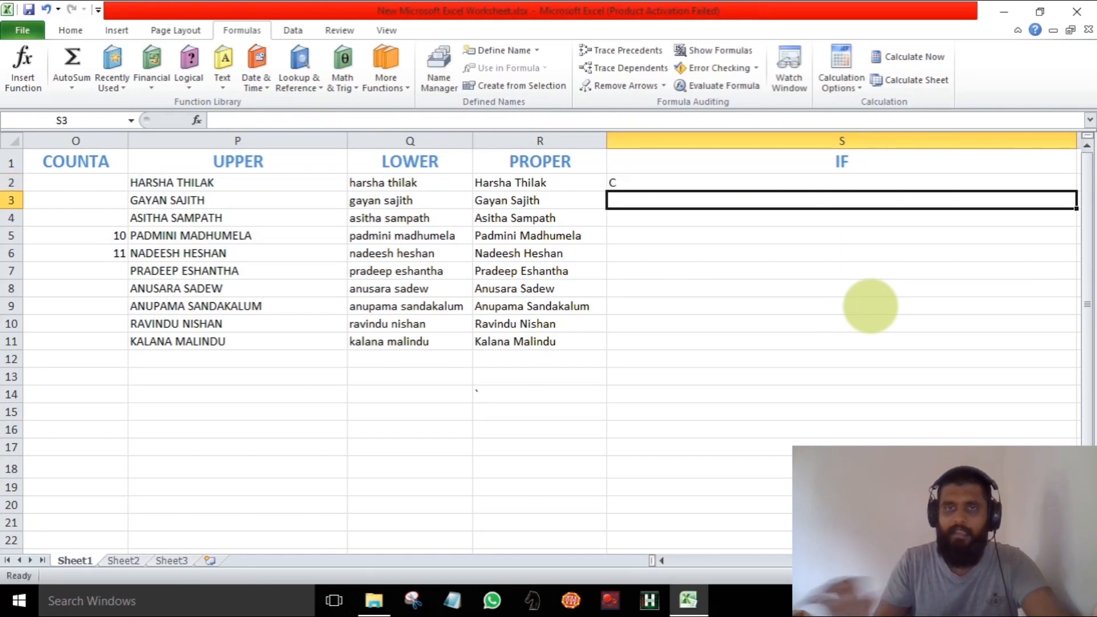
Review the nested IF formula in S2 and check its grade against the first student's mathematics mark
click(763, 182)
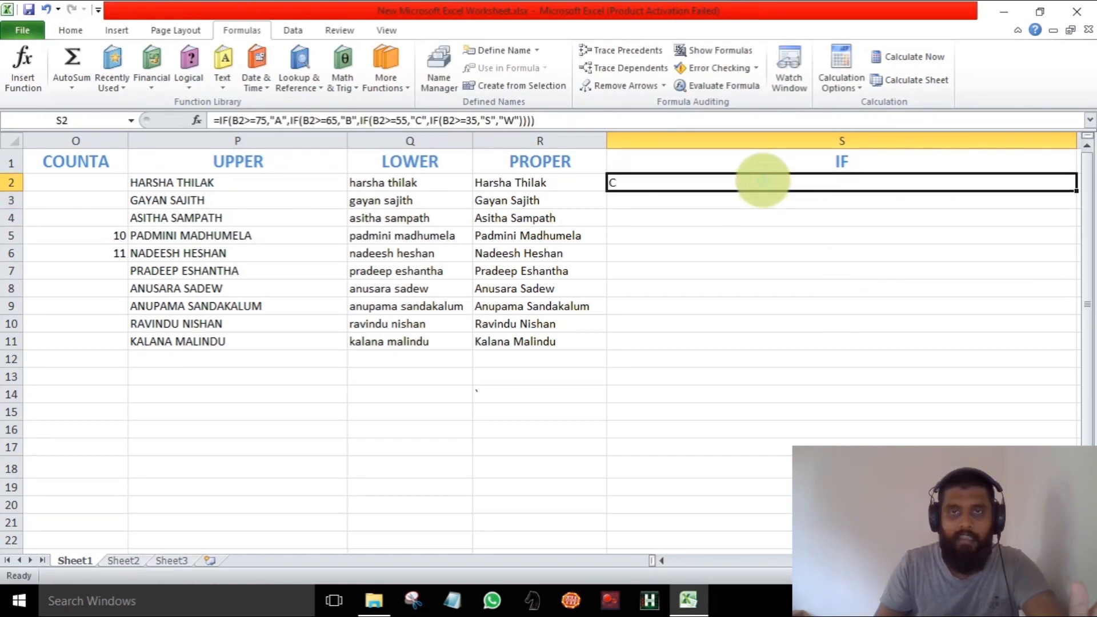
double_click(762, 180)
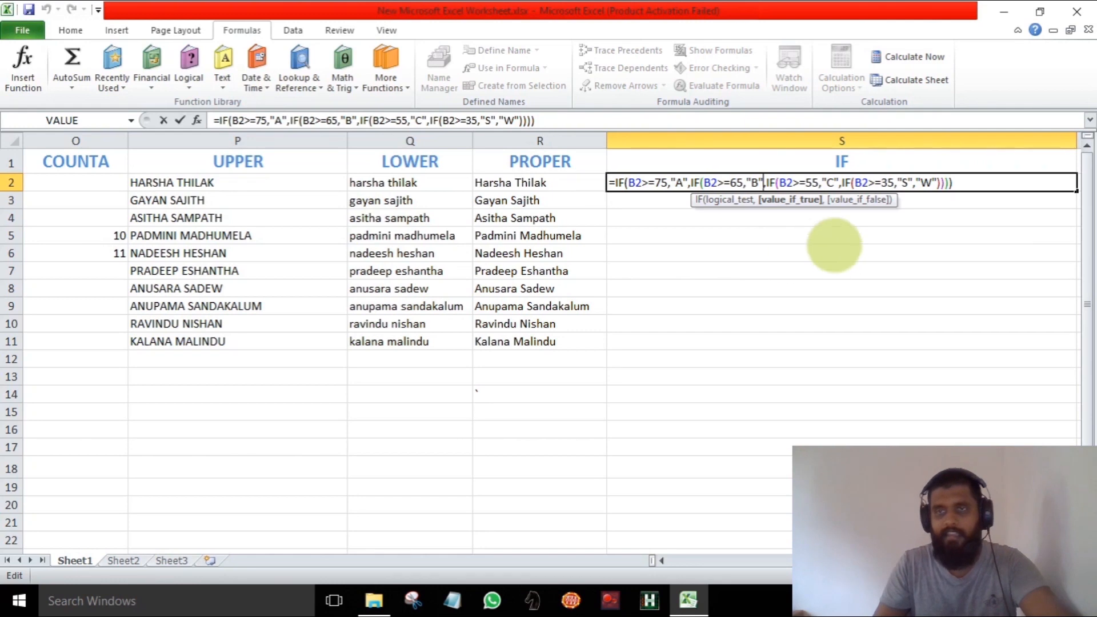
key(Return)
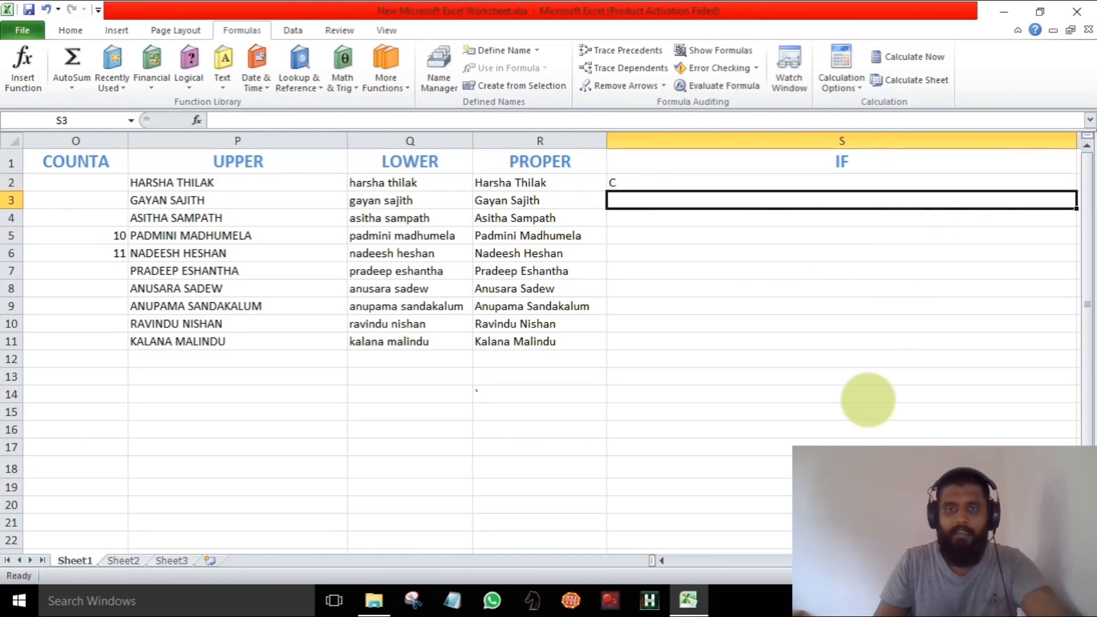
drag(1029, 561, 726, 562)
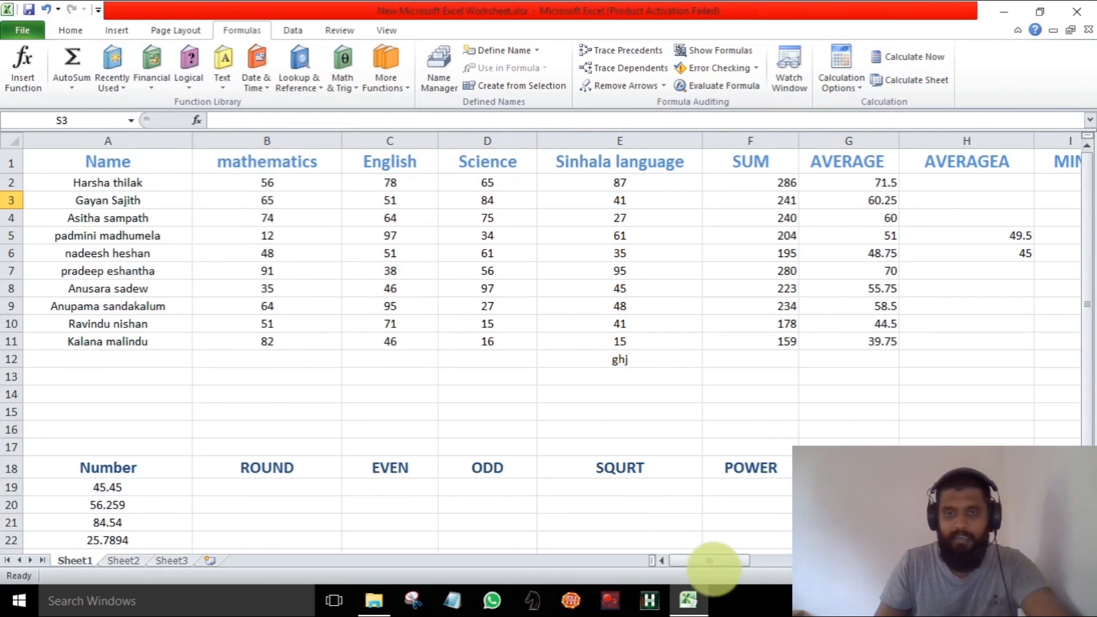
drag(715, 561, 939, 561)
click(675, 181)
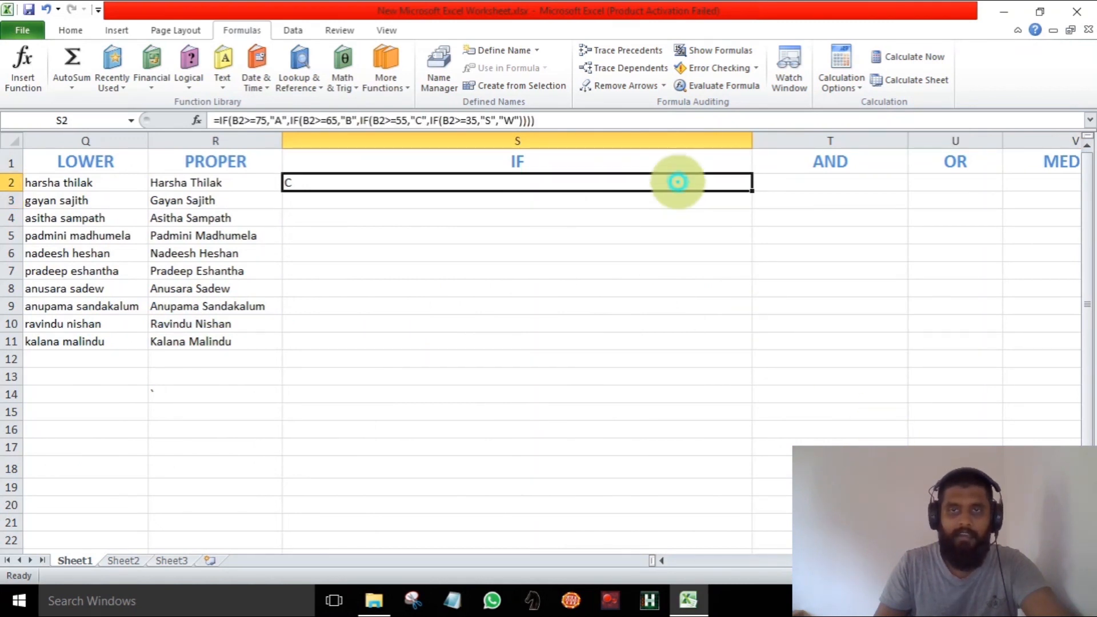
drag(752, 188, 725, 204)
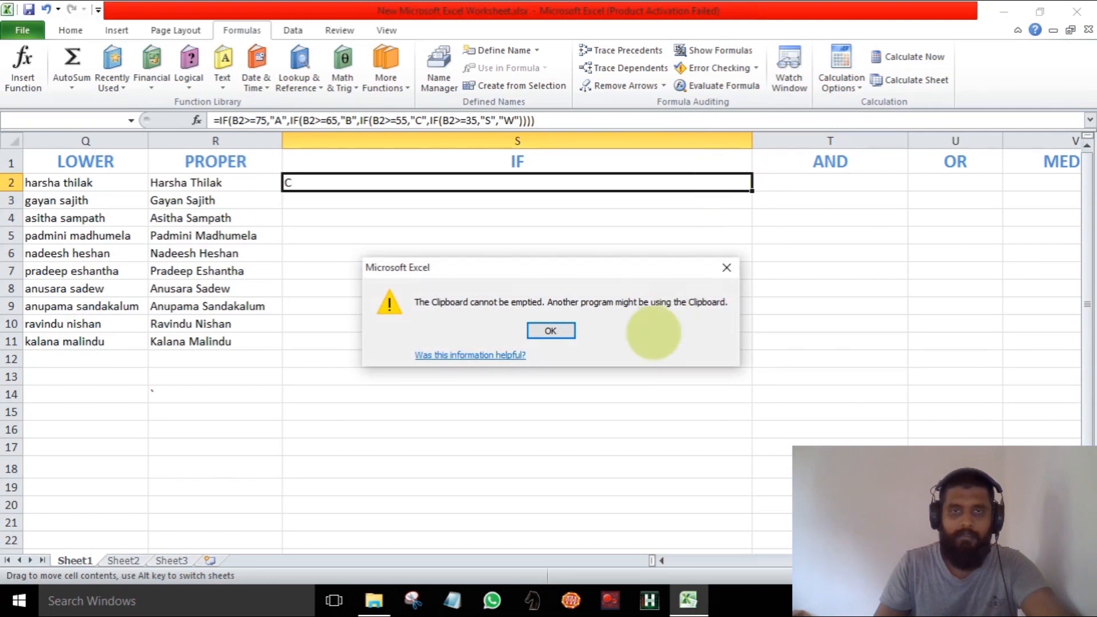
click(726, 265)
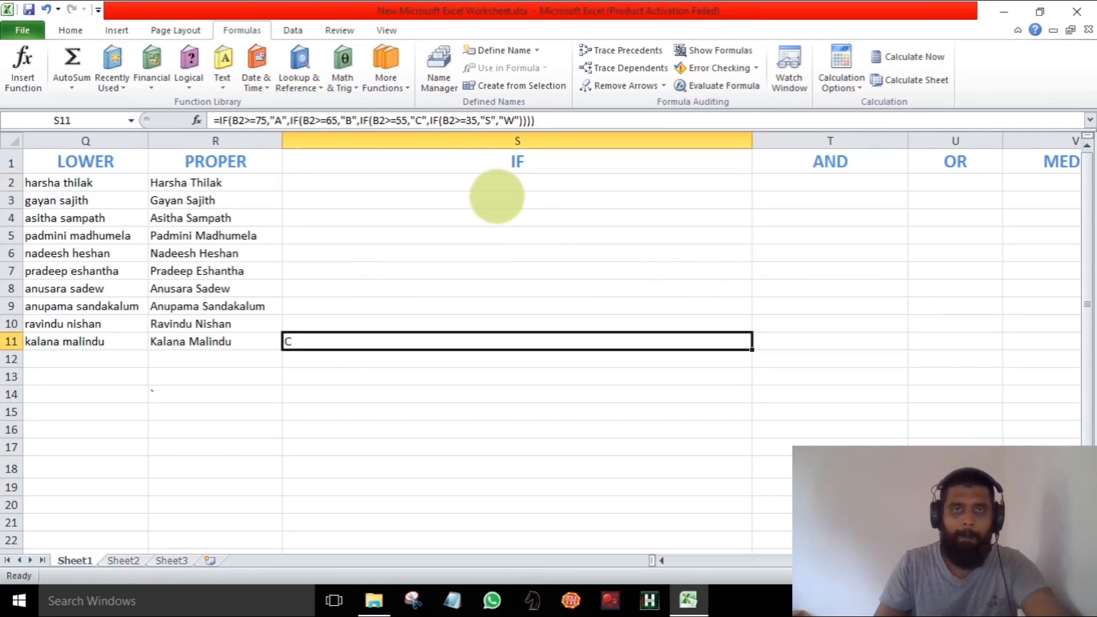
click(512, 184)
key(ctrl+z)
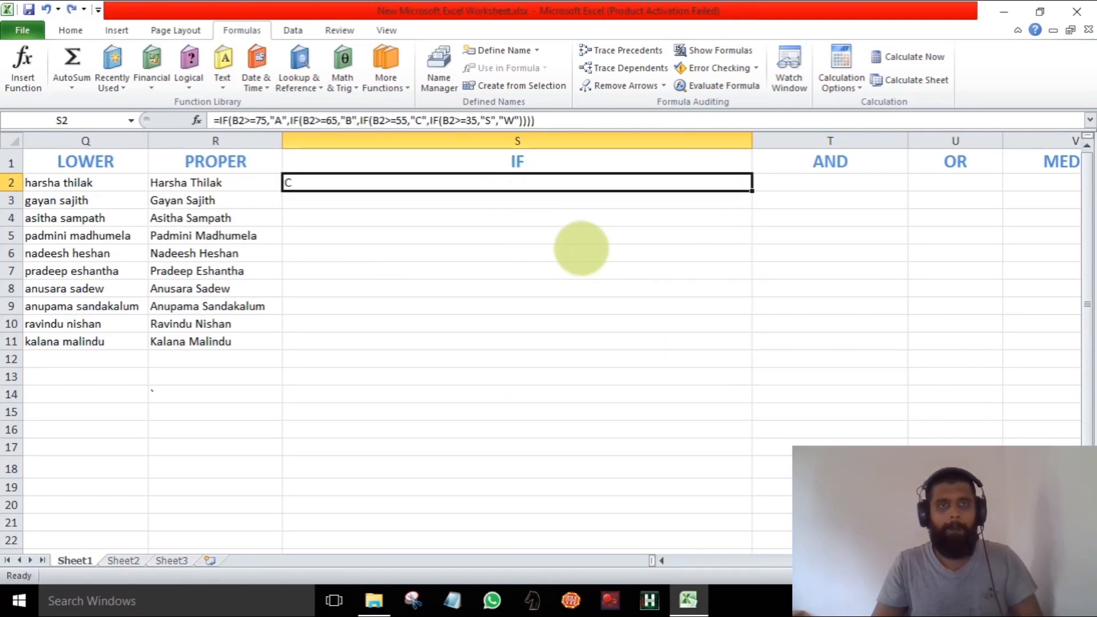
Fill the nested IF formula from S2 down to S11 and compare the grades with the mathematics marks
drag(752, 191, 734, 346)
click(672, 460)
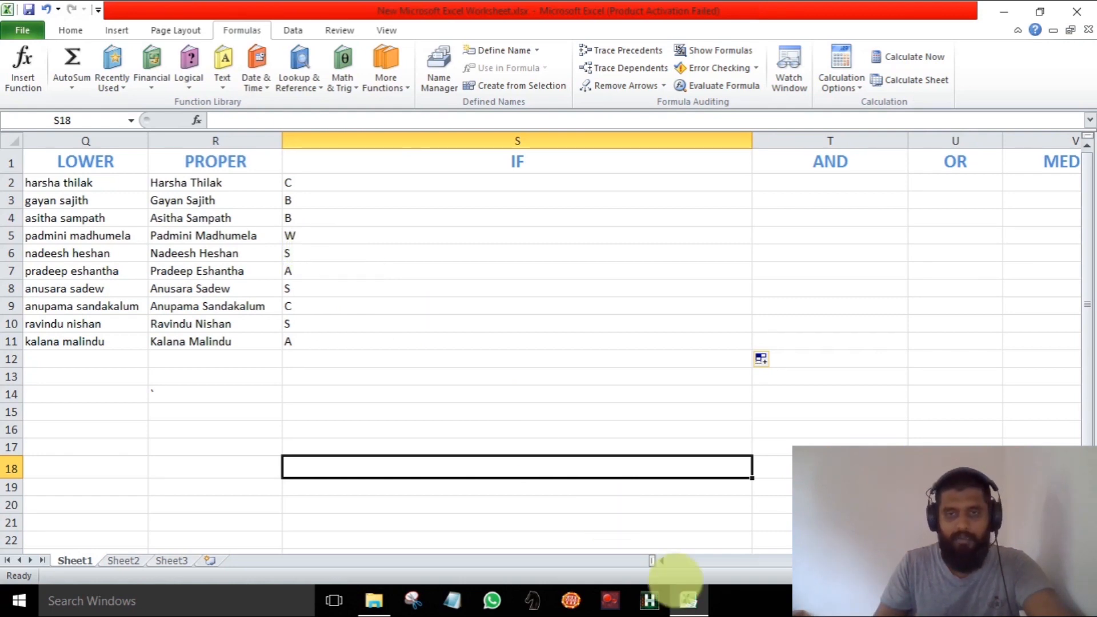
drag(938, 560, 721, 563)
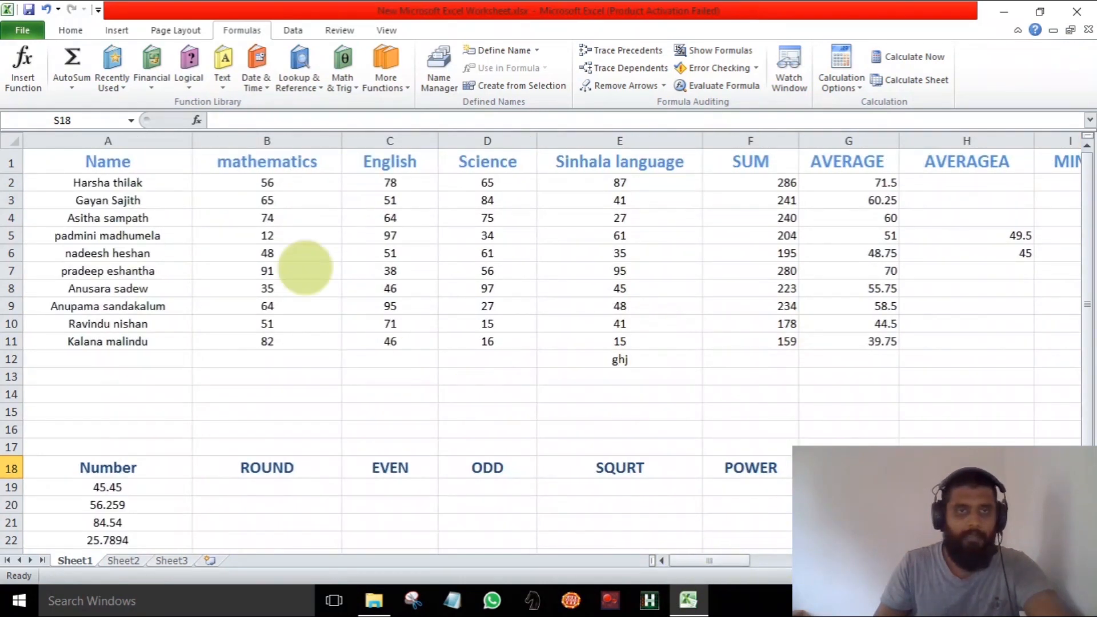
click(293, 323)
click(485, 393)
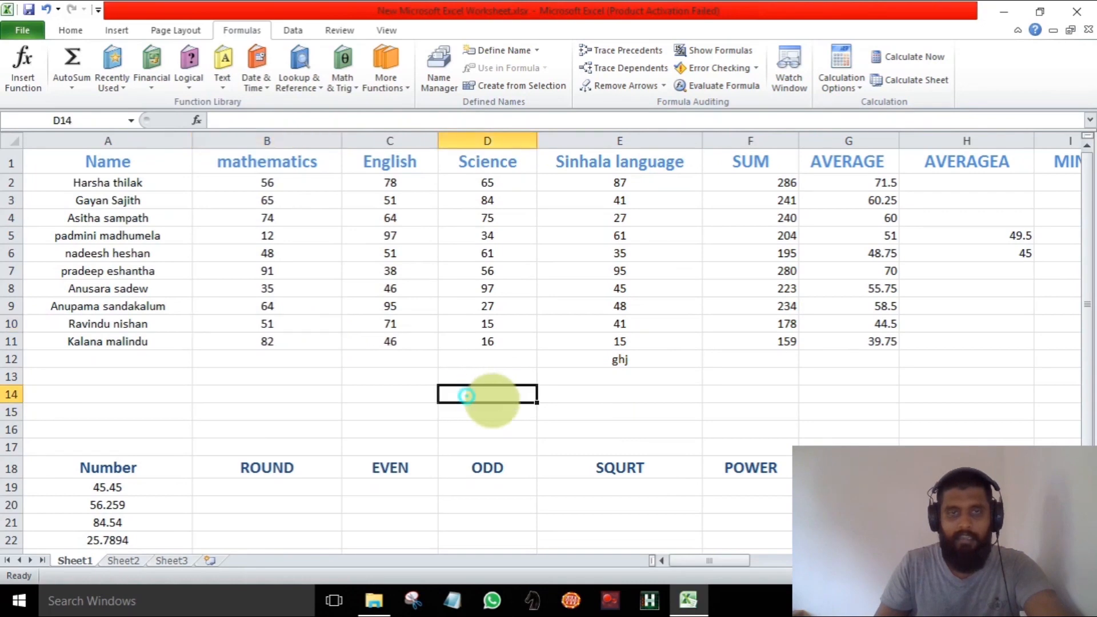
drag(756, 559, 727, 559)
Center the grades in S2:S11 horizontally
drag(391, 185, 382, 337)
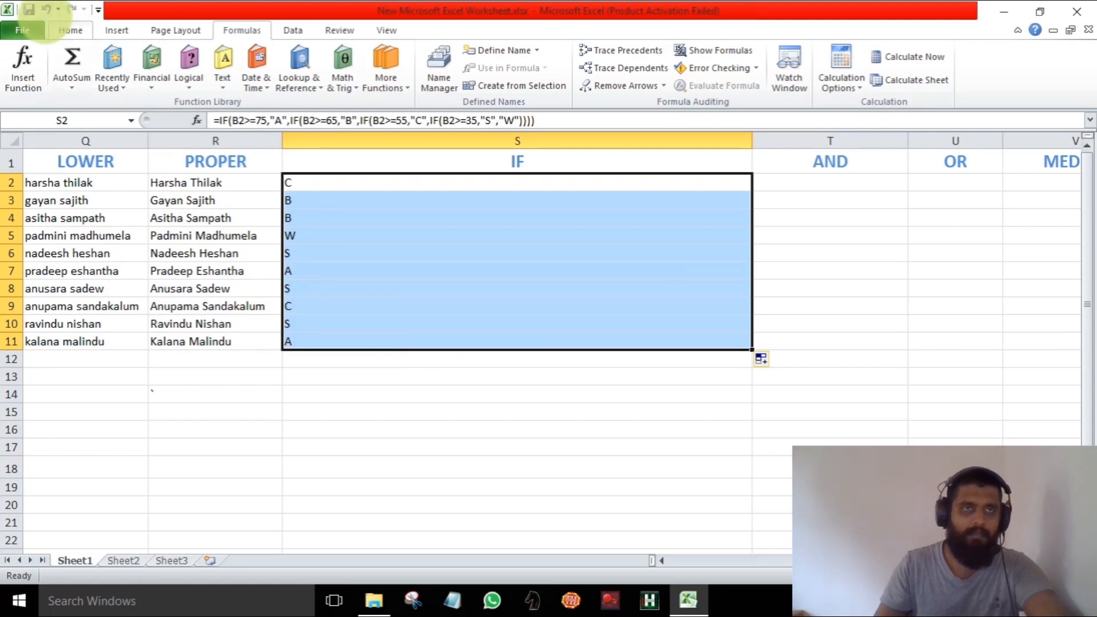
click(68, 28)
click(321, 79)
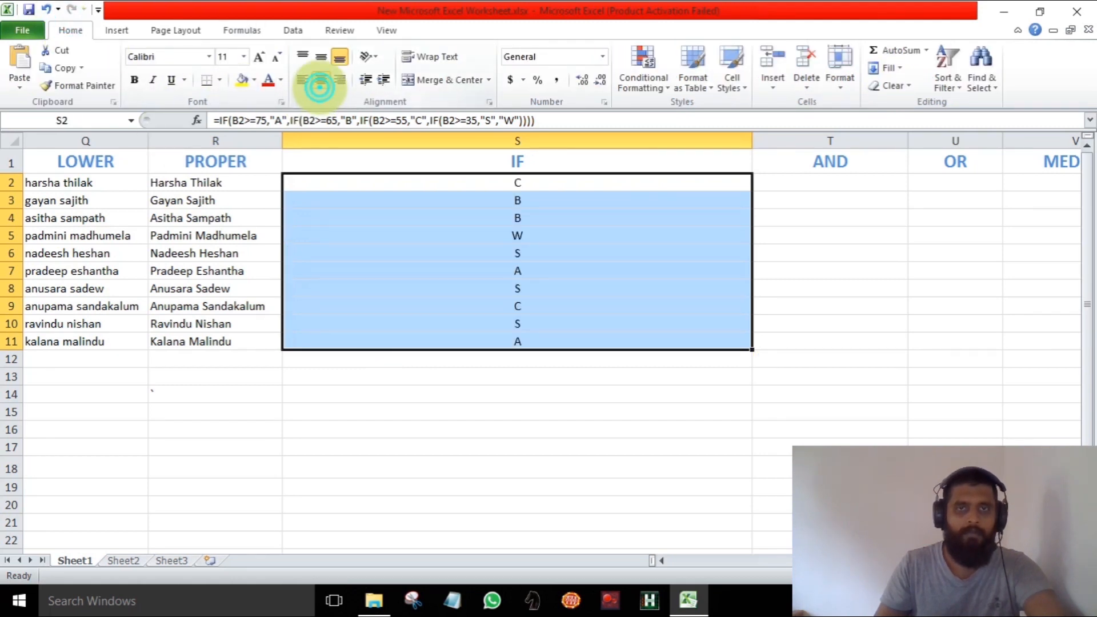
click(672, 419)
Look up the AND function among the logical functions with cell T2 selected
click(801, 182)
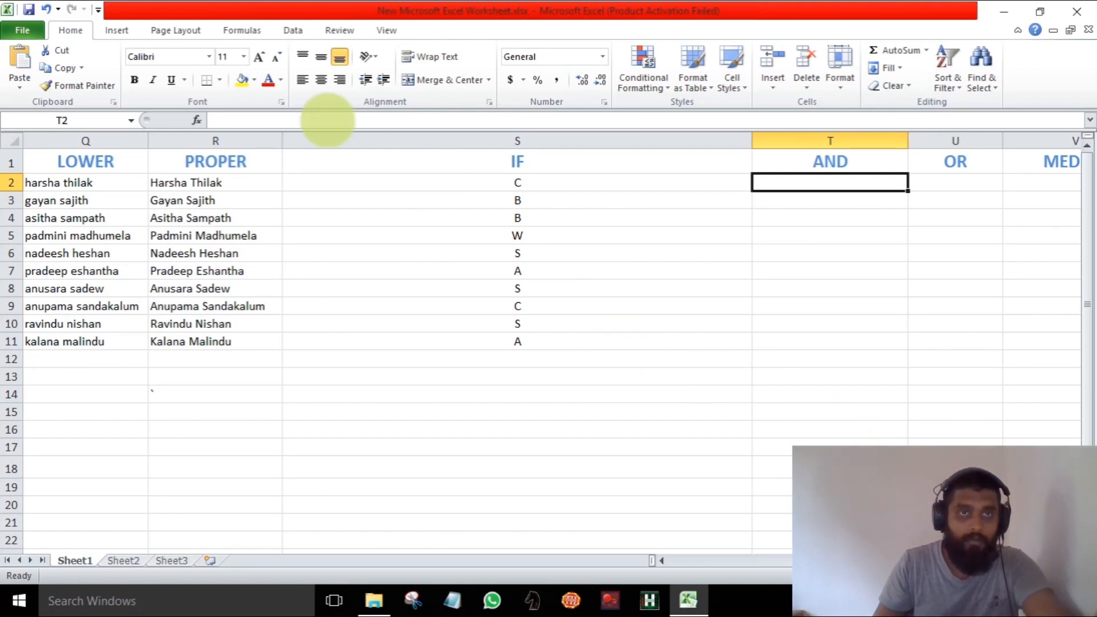
click(242, 29)
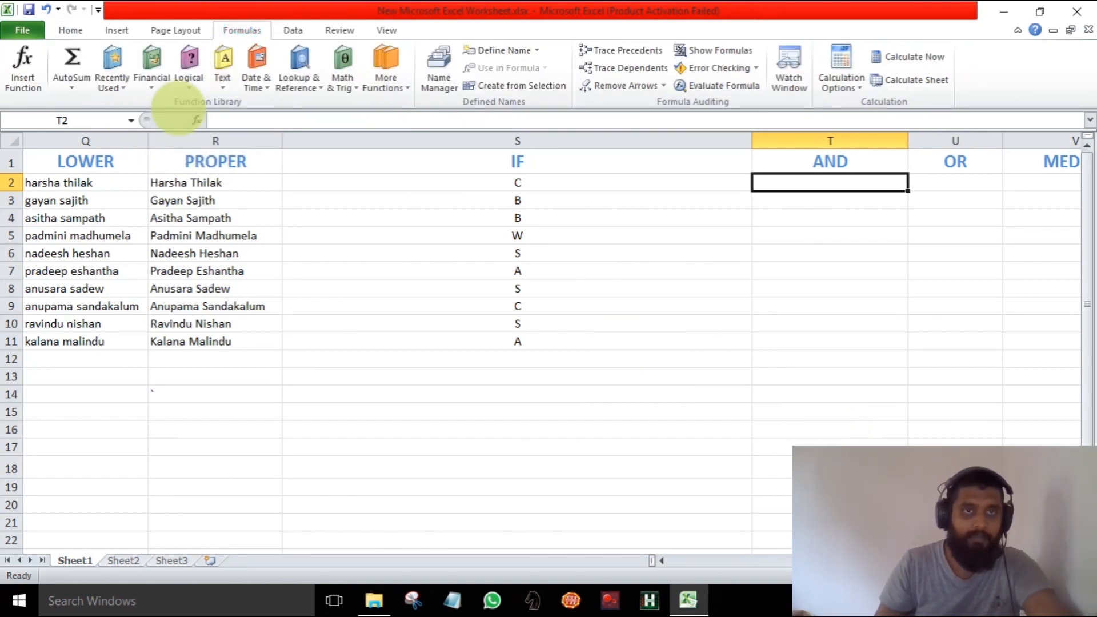
click(189, 69)
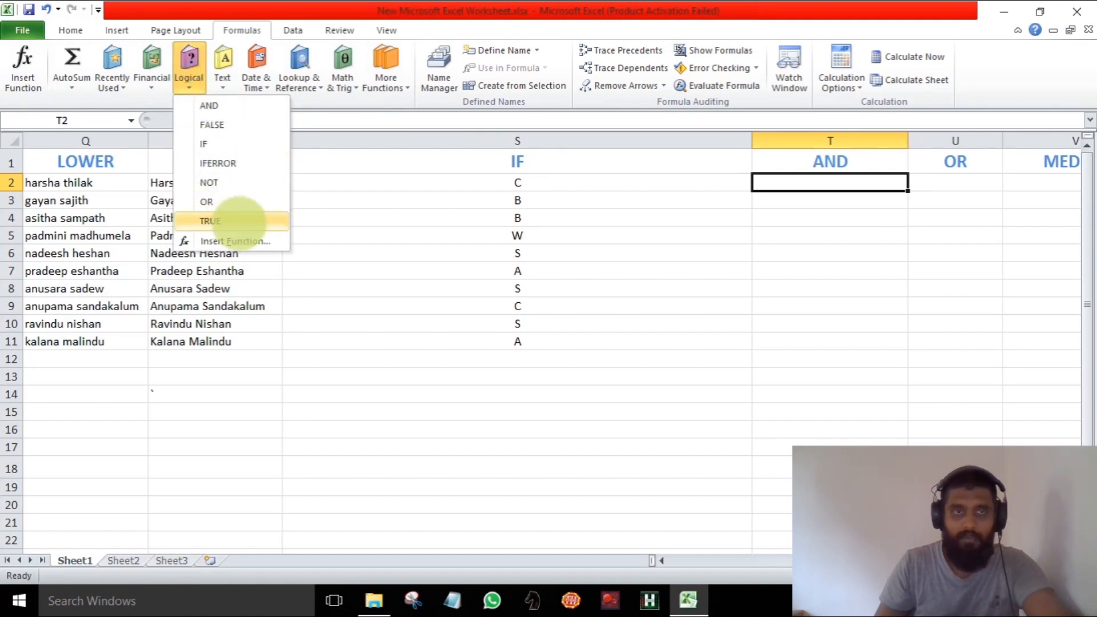
click(651, 338)
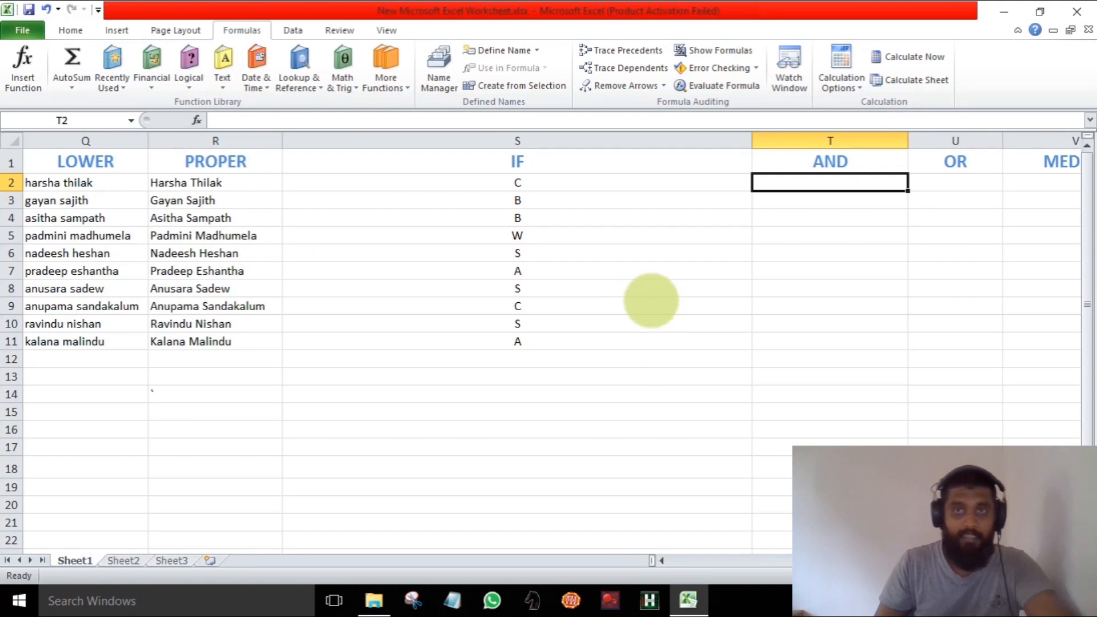
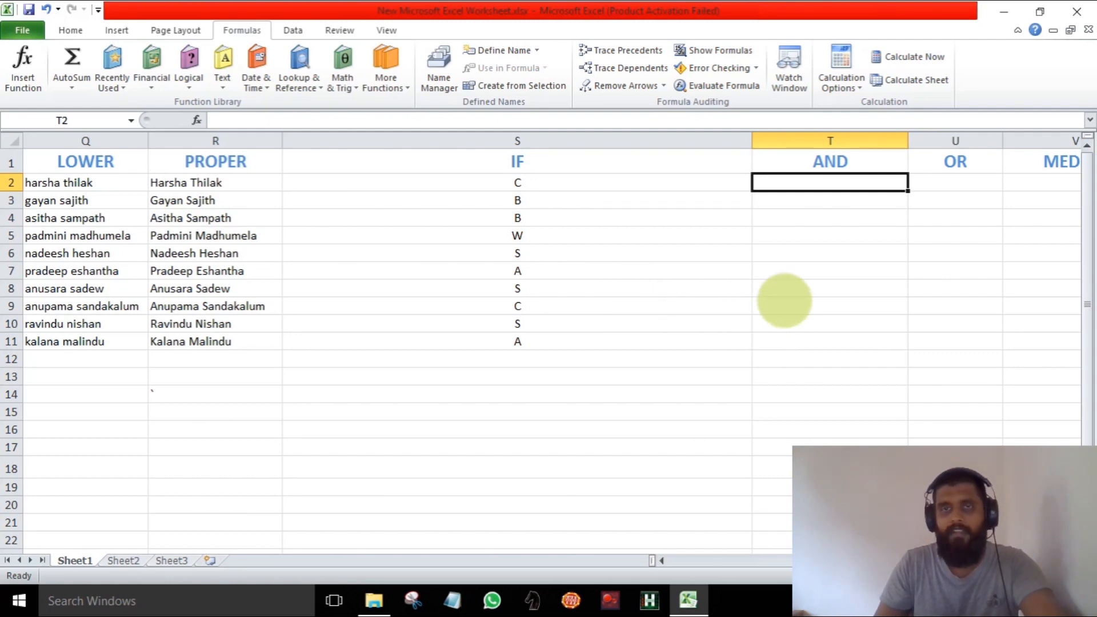
Review the first student's marks in B2:E2 across the four subjects as candidates for the AND test
drag(893, 561, 674, 559)
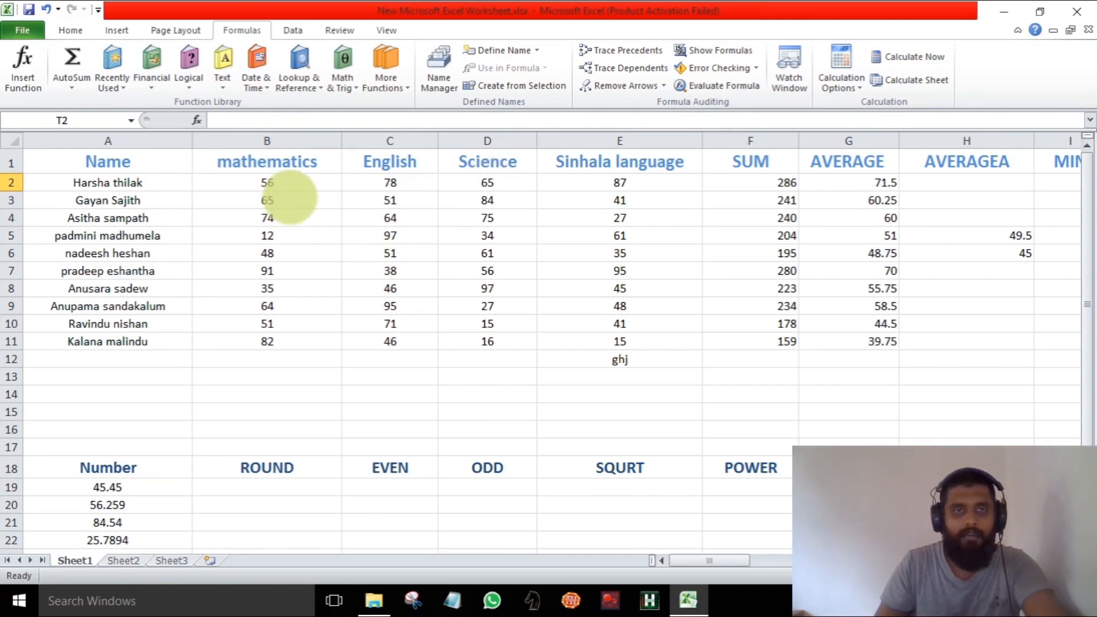
drag(247, 183, 620, 183)
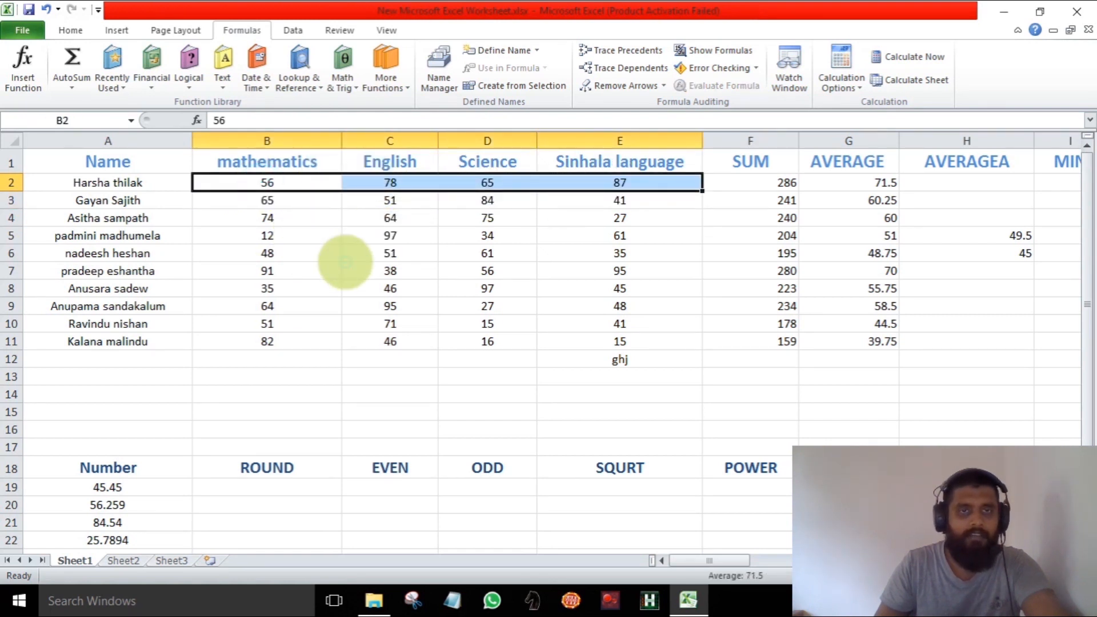
drag(345, 266, 345, 257)
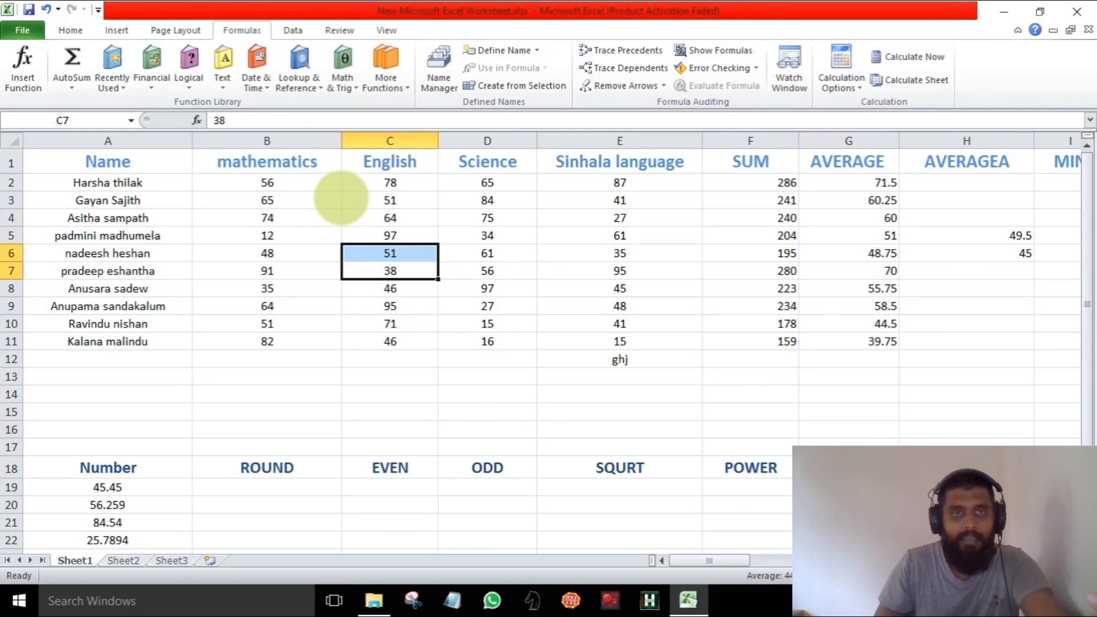
click(314, 183)
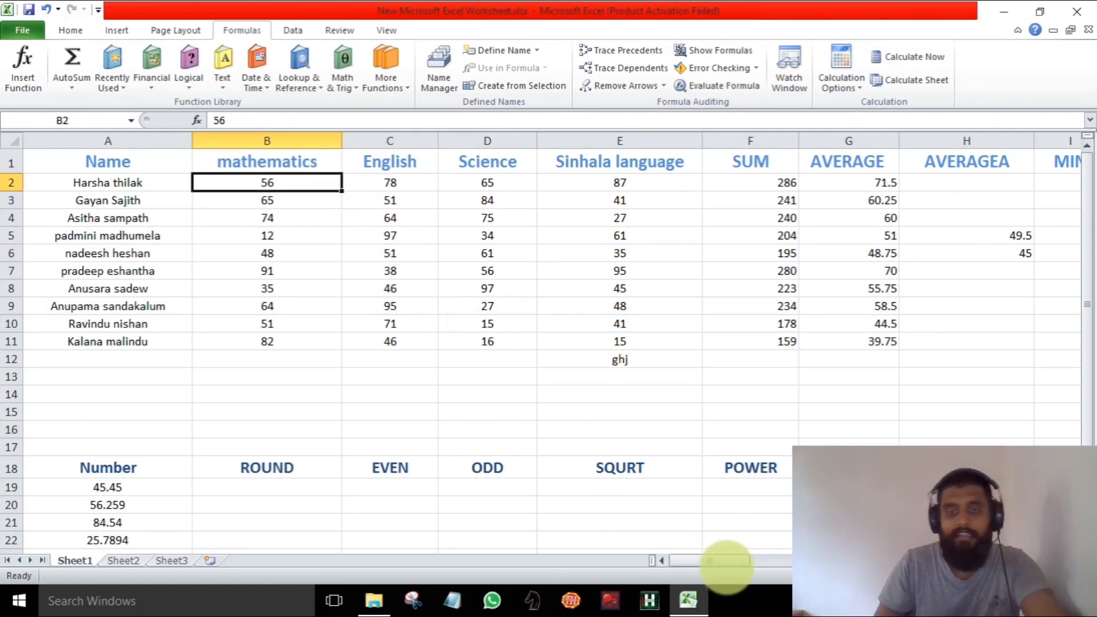
drag(716, 561, 903, 561)
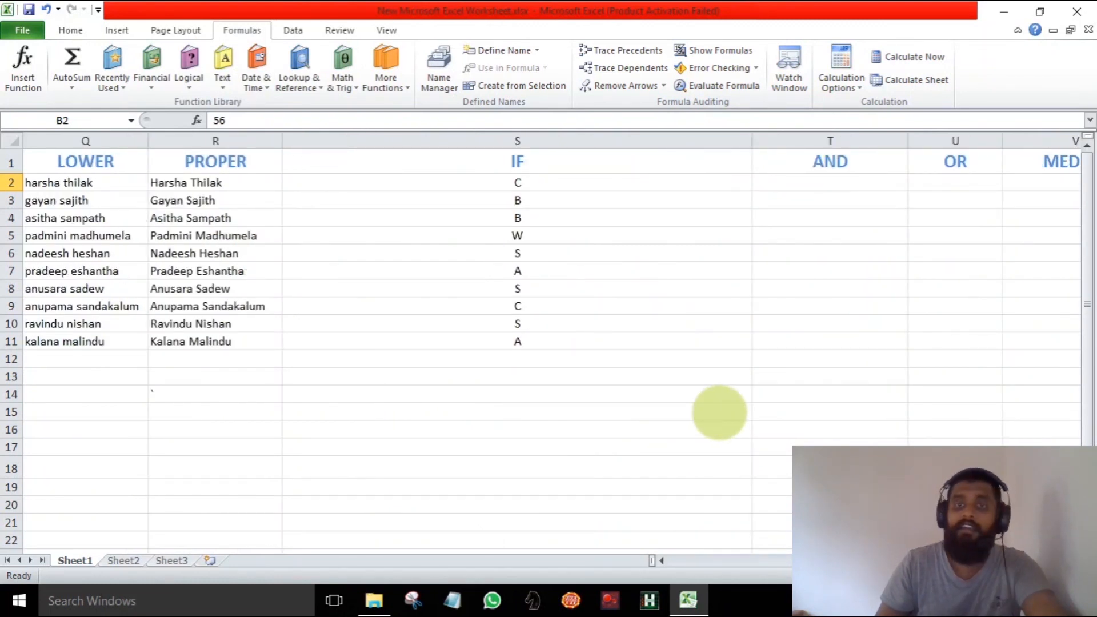
Narrow column S slightly and start an AND formula in T2
drag(753, 140, 726, 140)
click(772, 188)
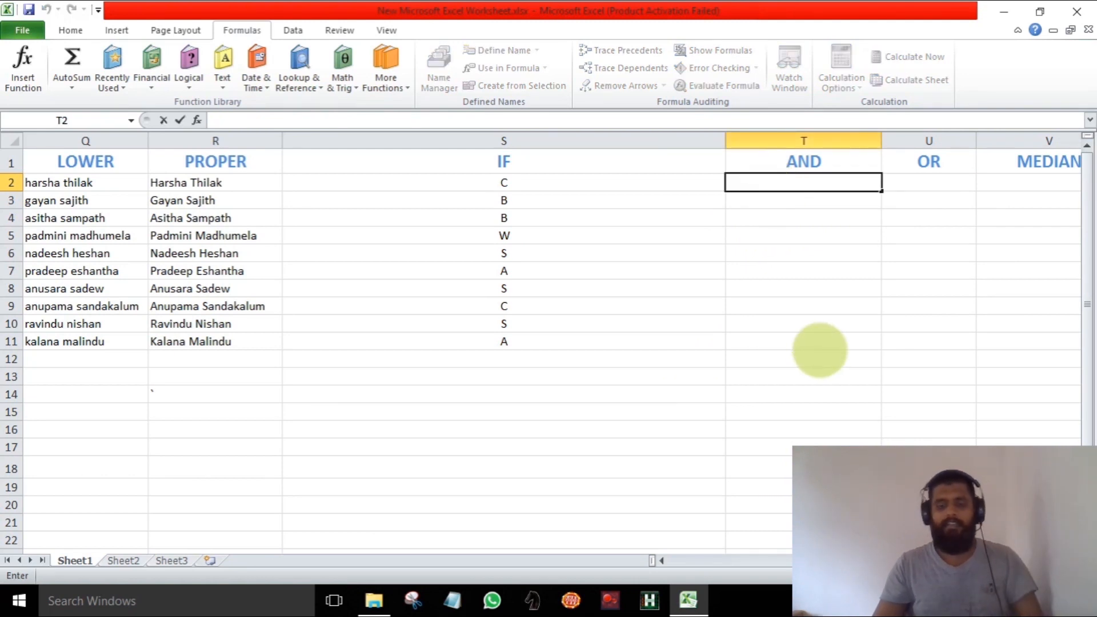
text(=)
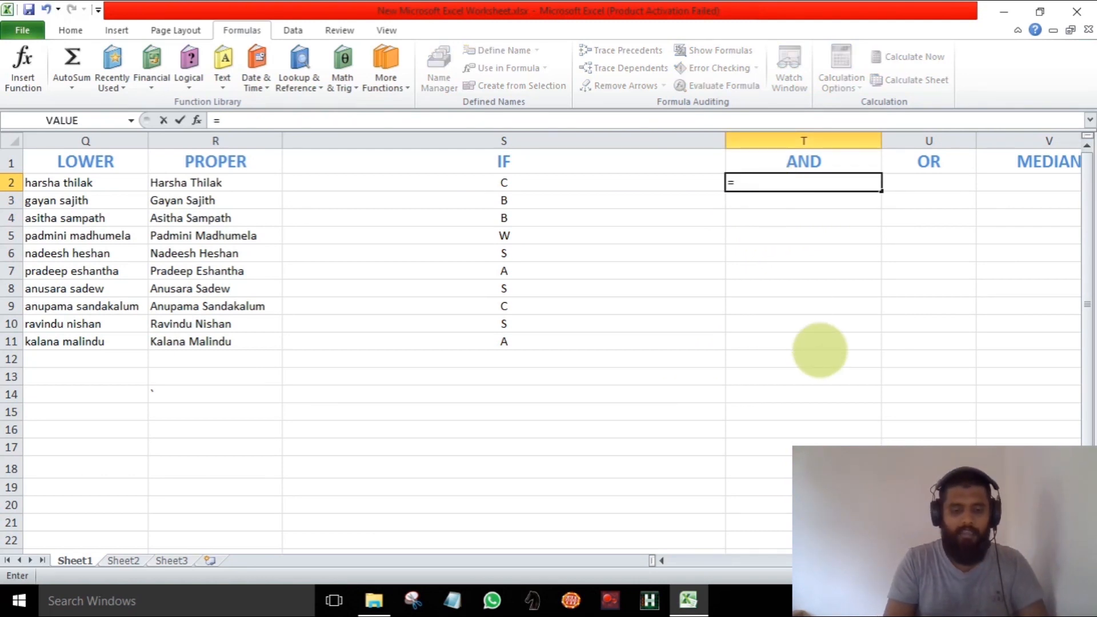
text(an)
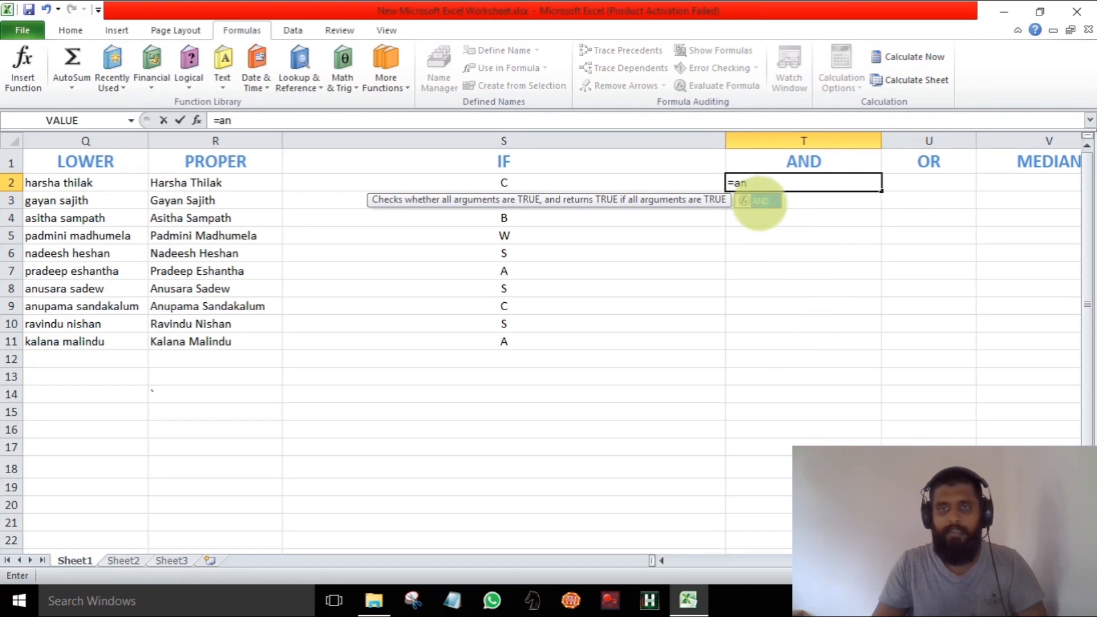
double_click(759, 201)
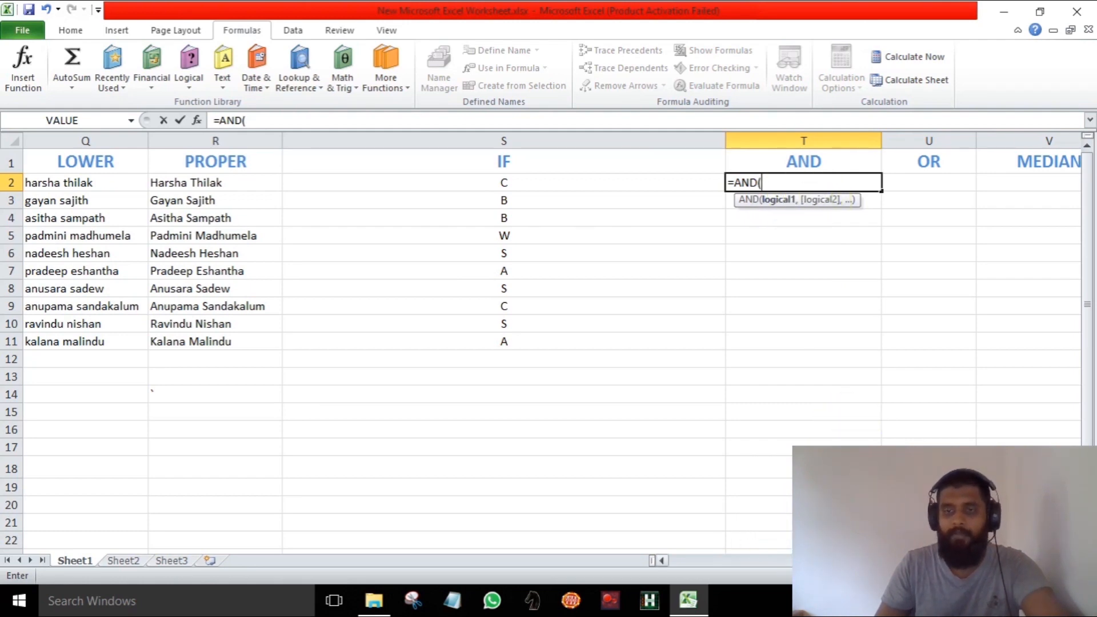
Enter B2>=50 as the first logical condition of T2's AND formula, followed by a comma for the second condition
drag(872, 561, 703, 551)
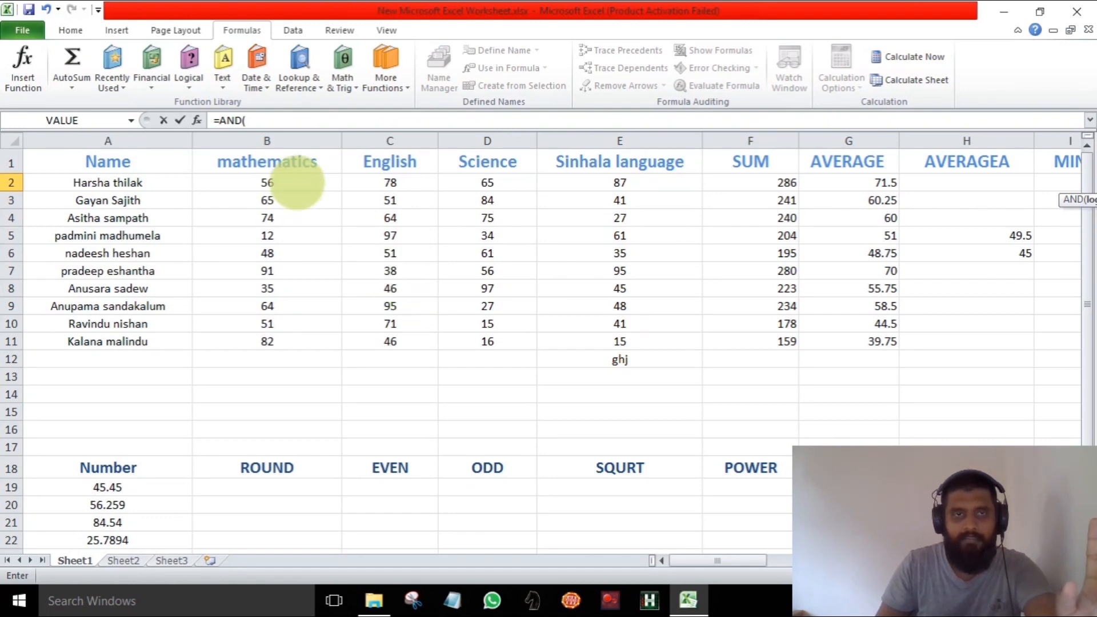
click(295, 183)
drag(735, 561, 754, 561)
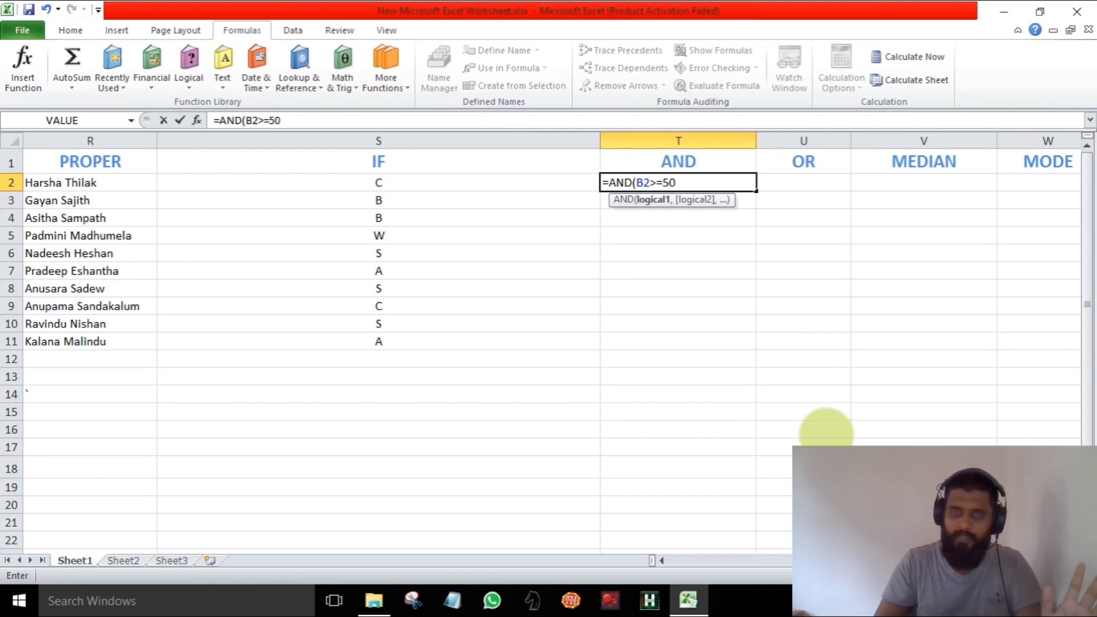
text(,)
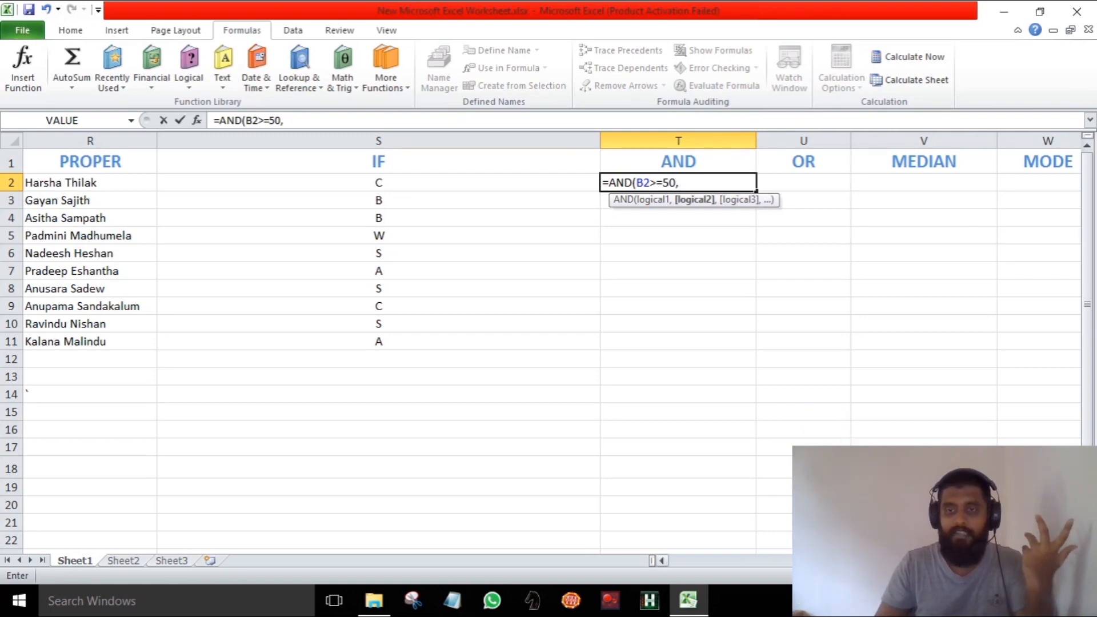
Add the conditions C2>=50 and D2>=50 to the AND formula in T2
drag(812, 560, 686, 558)
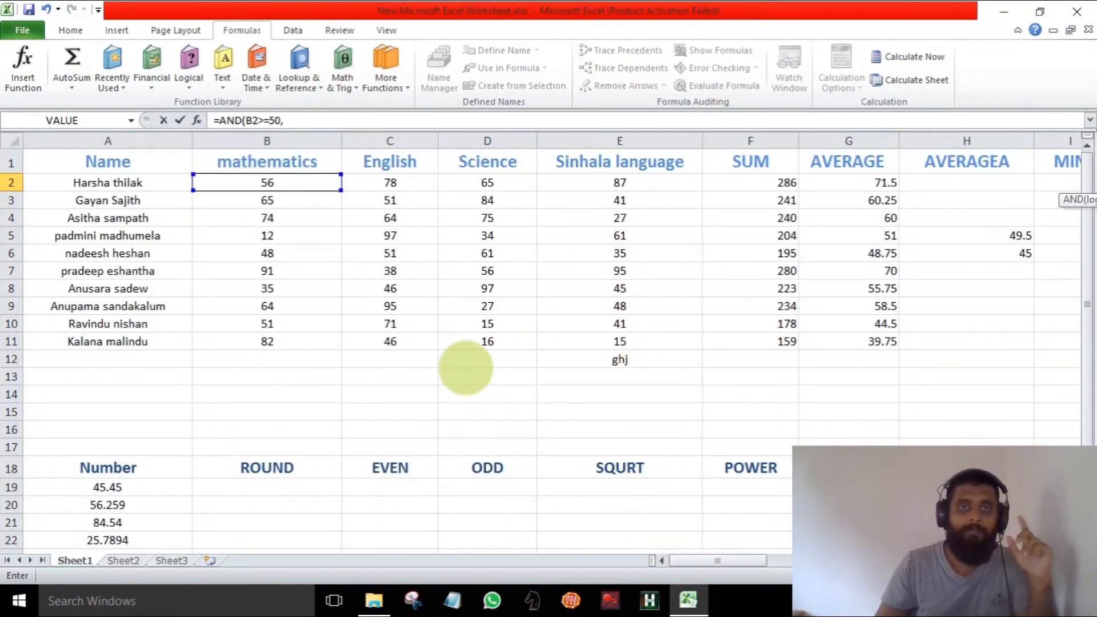
click(407, 186)
drag(734, 562, 857, 560)
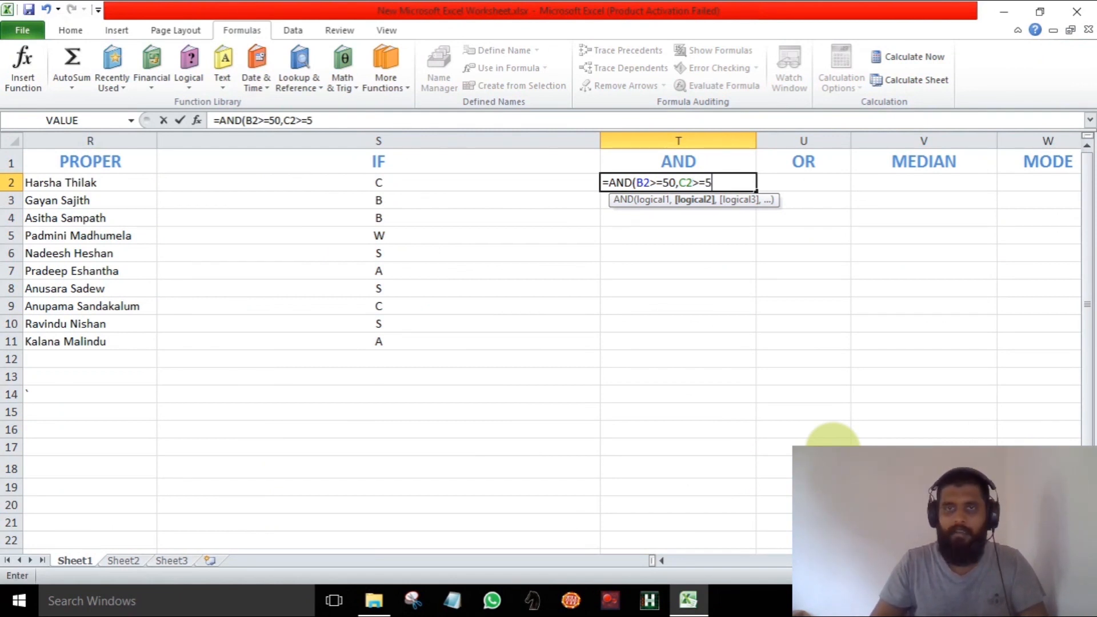
text(,)
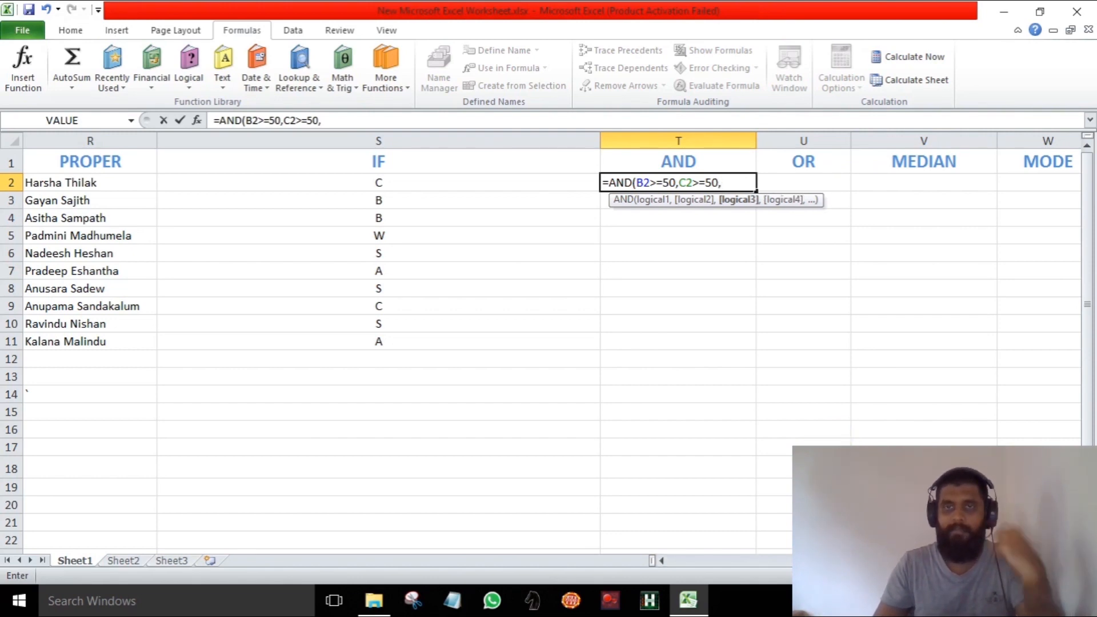
drag(961, 561, 686, 551)
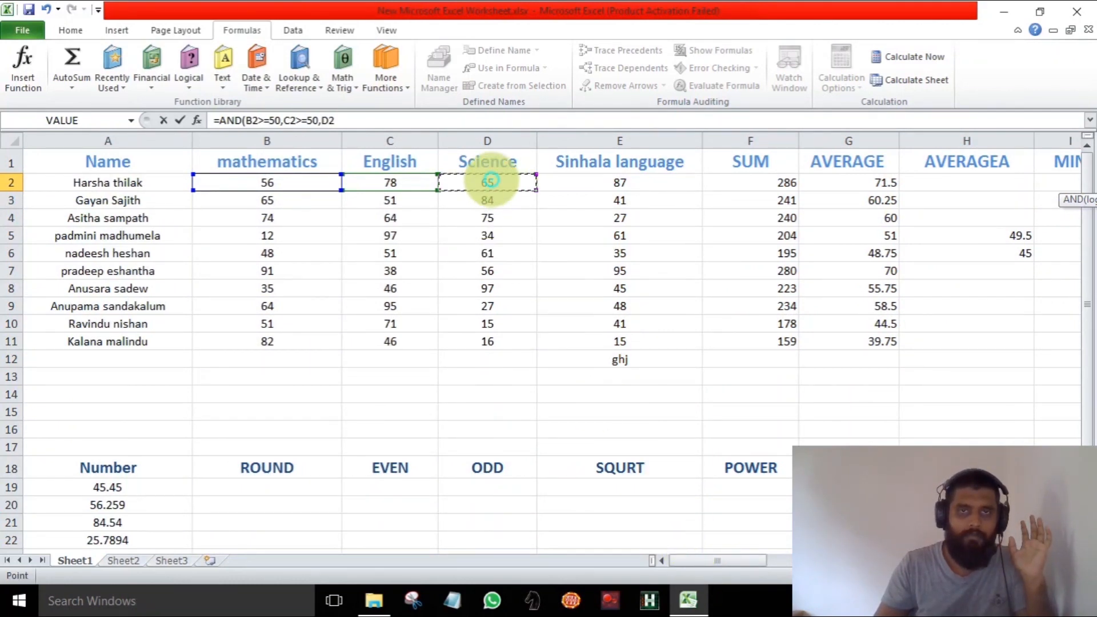
drag(730, 558, 855, 558)
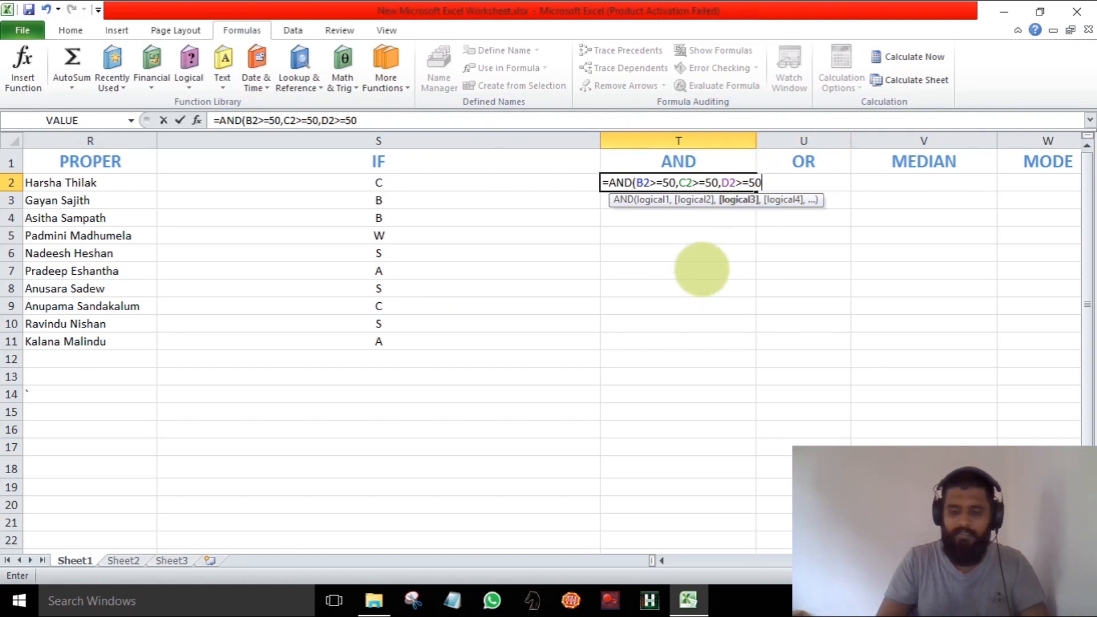
Add E2>=50 as the fourth condition of the AND formula in T2 and enter the formula
text(,)
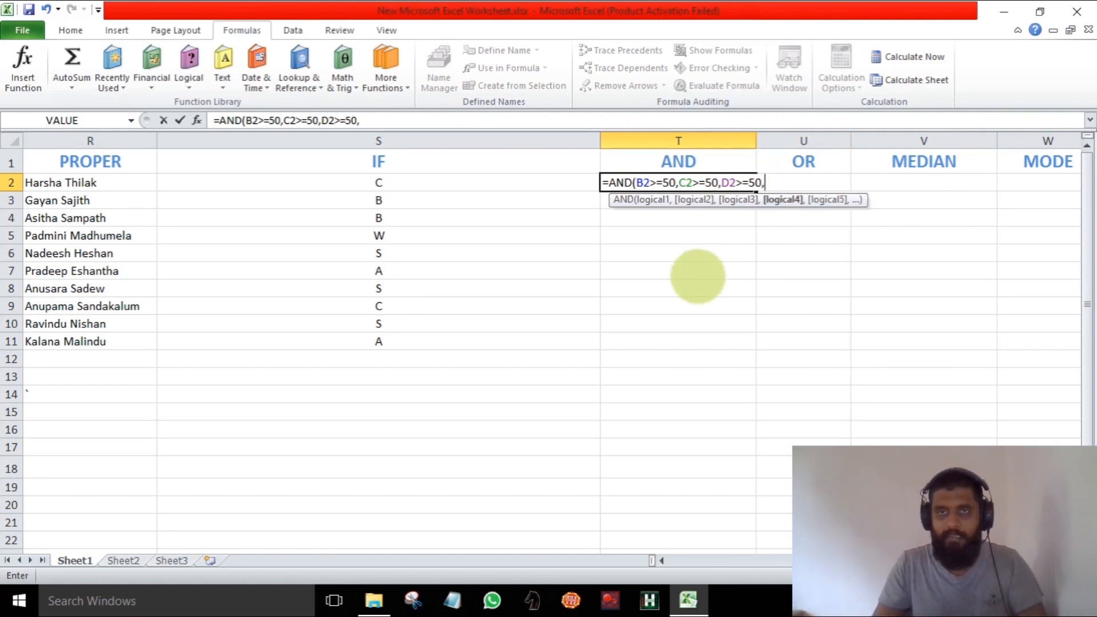
drag(889, 562, 681, 576)
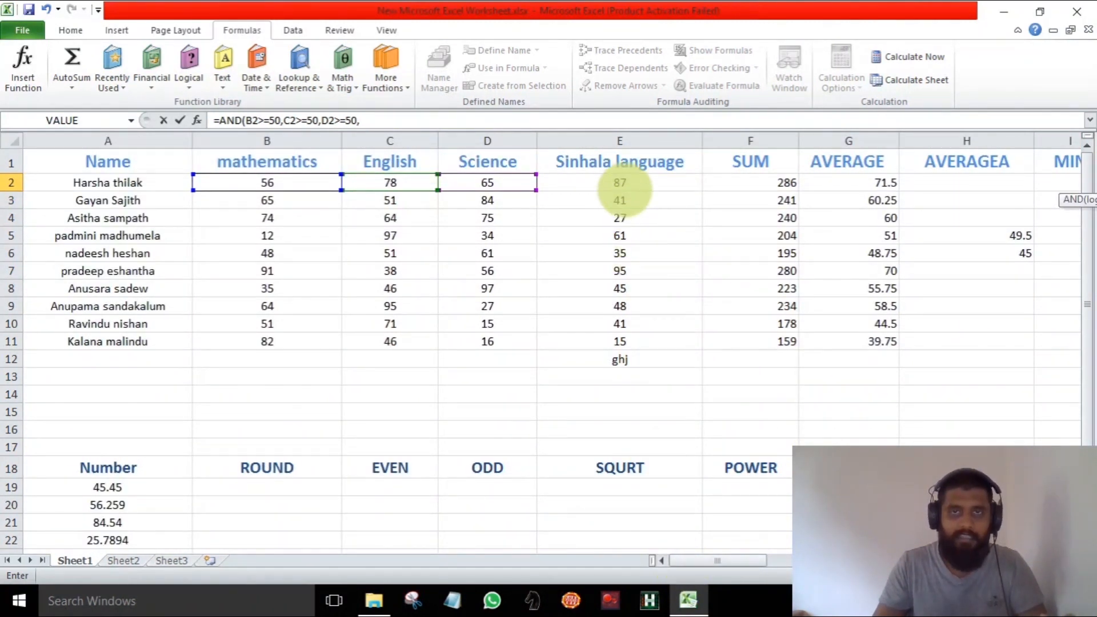
click(622, 184)
drag(727, 563, 786, 562)
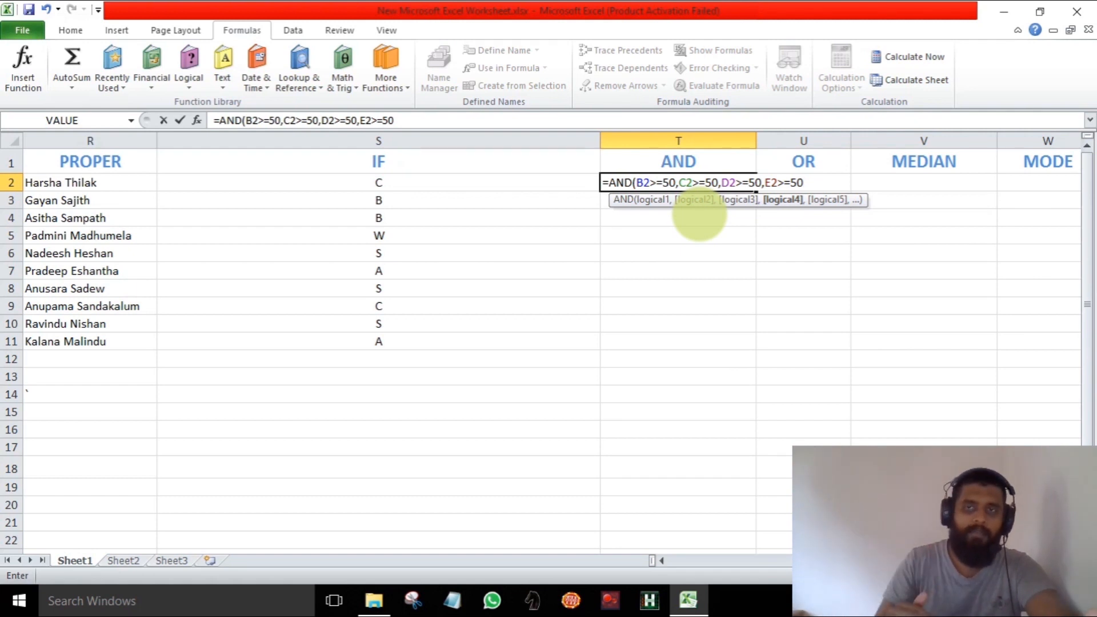
key(Return)
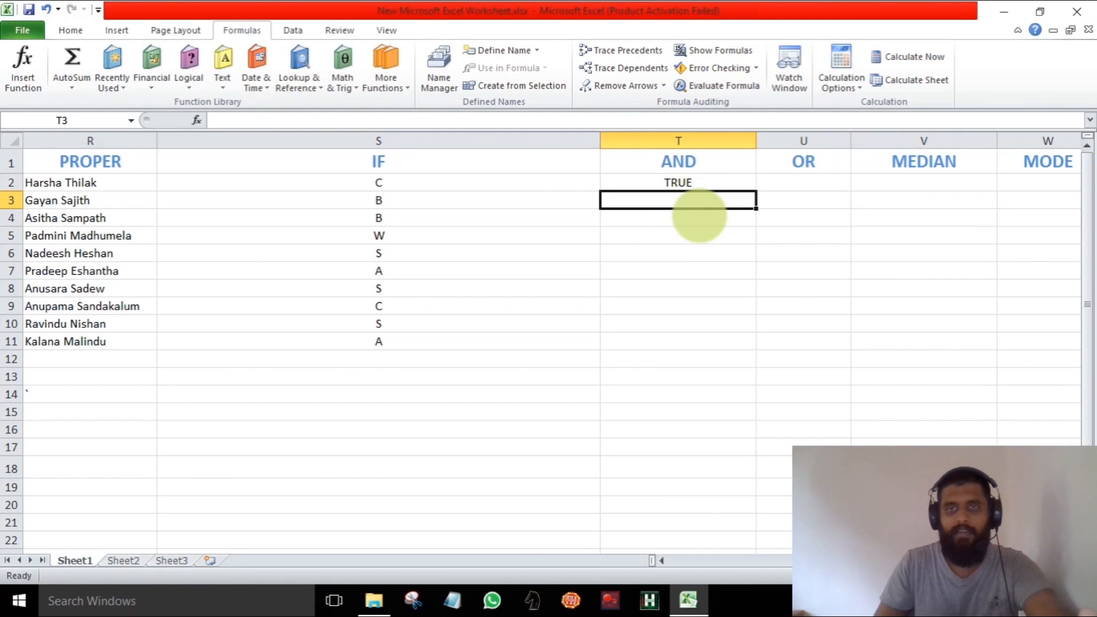
Fill the AND formula from T2 down through T11
drag(920, 562, 695, 563)
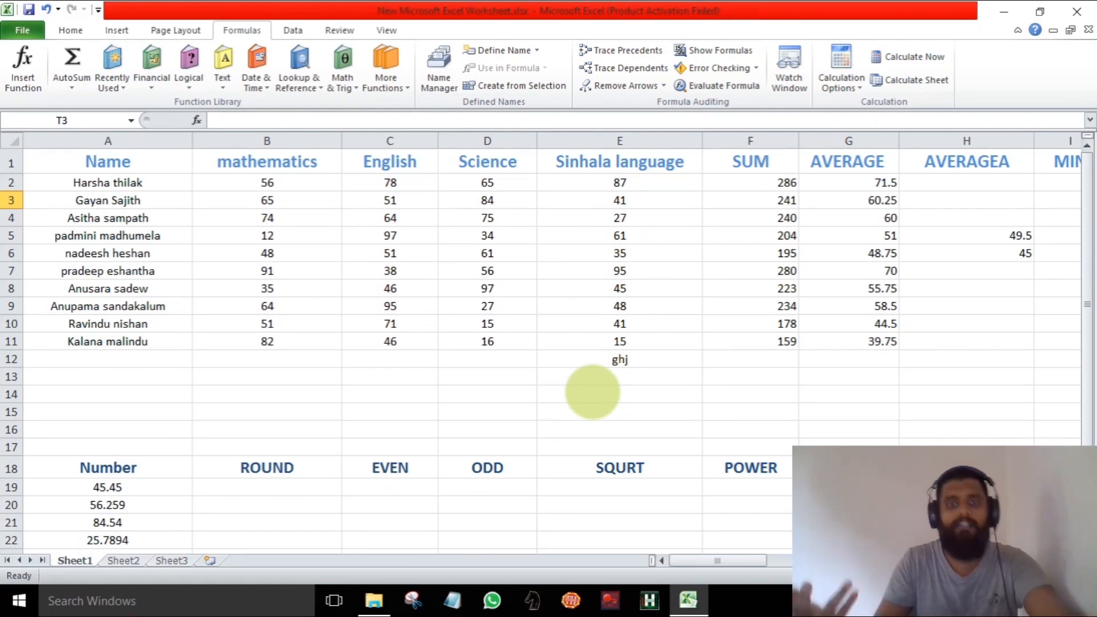
drag(730, 562, 966, 562)
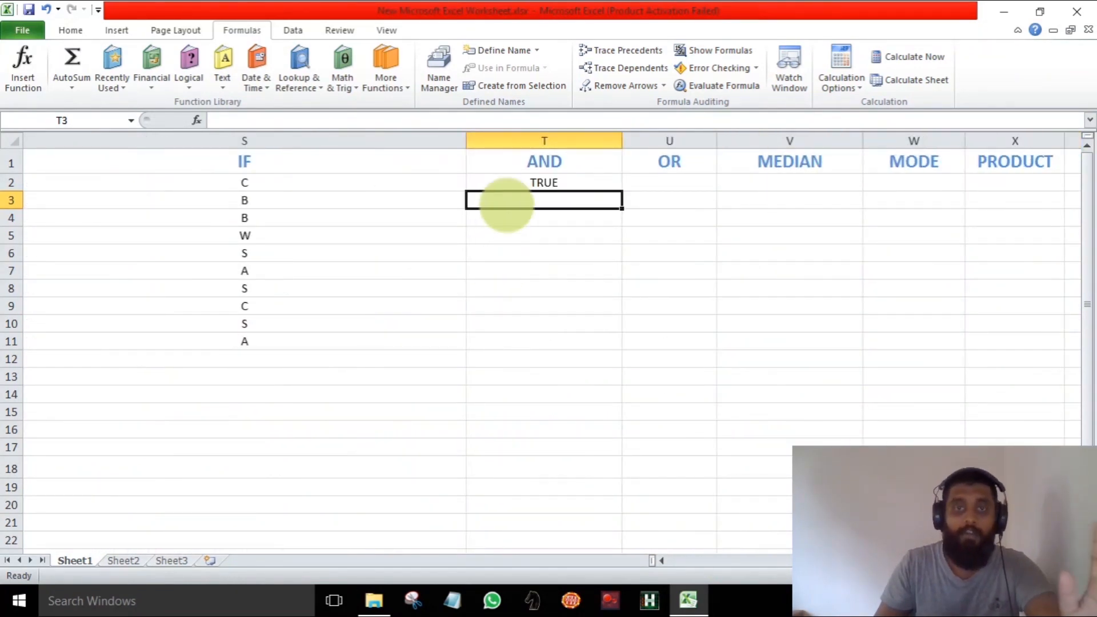
click(571, 181)
drag(621, 190, 598, 343)
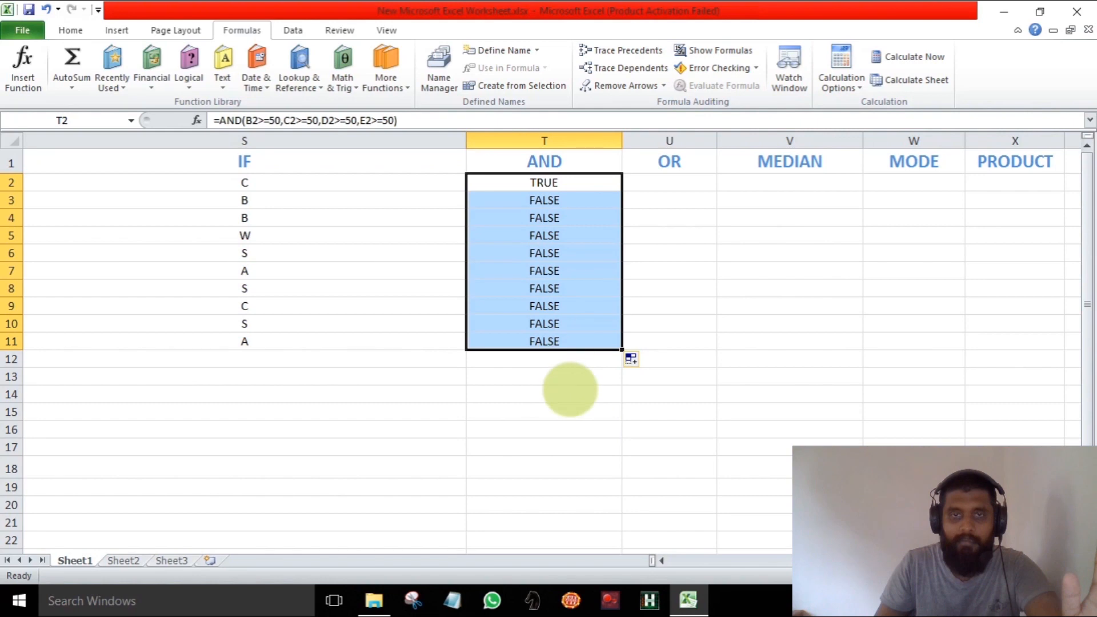
Set the Sinhala language mark in E4 to 55 and check the AND column
drag(852, 560, 623, 548)
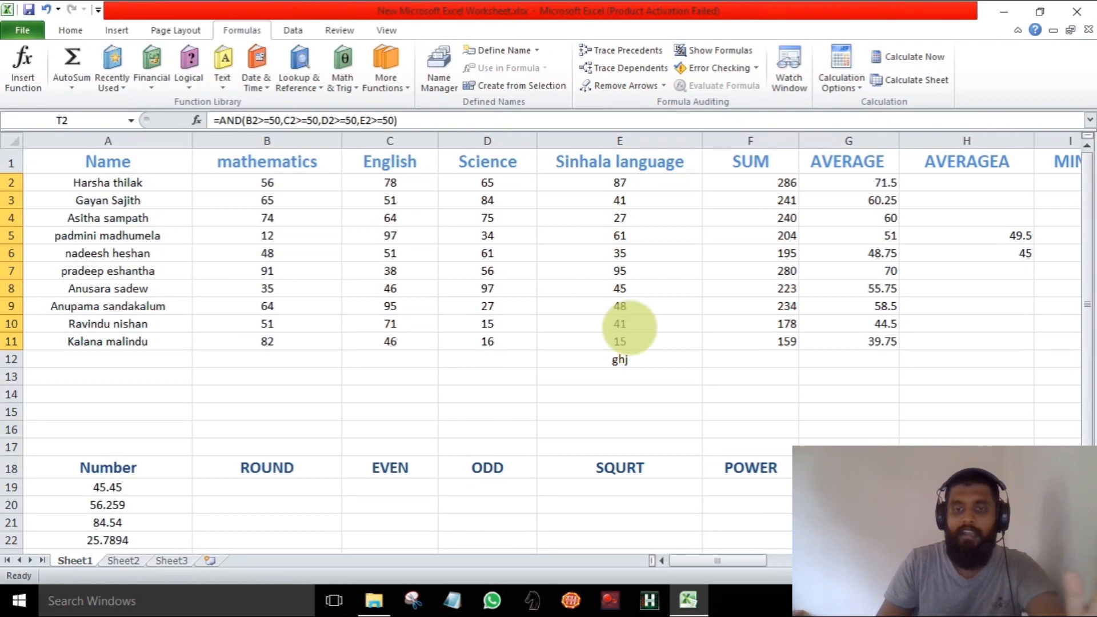
drag(732, 561, 848, 561)
click(783, 220)
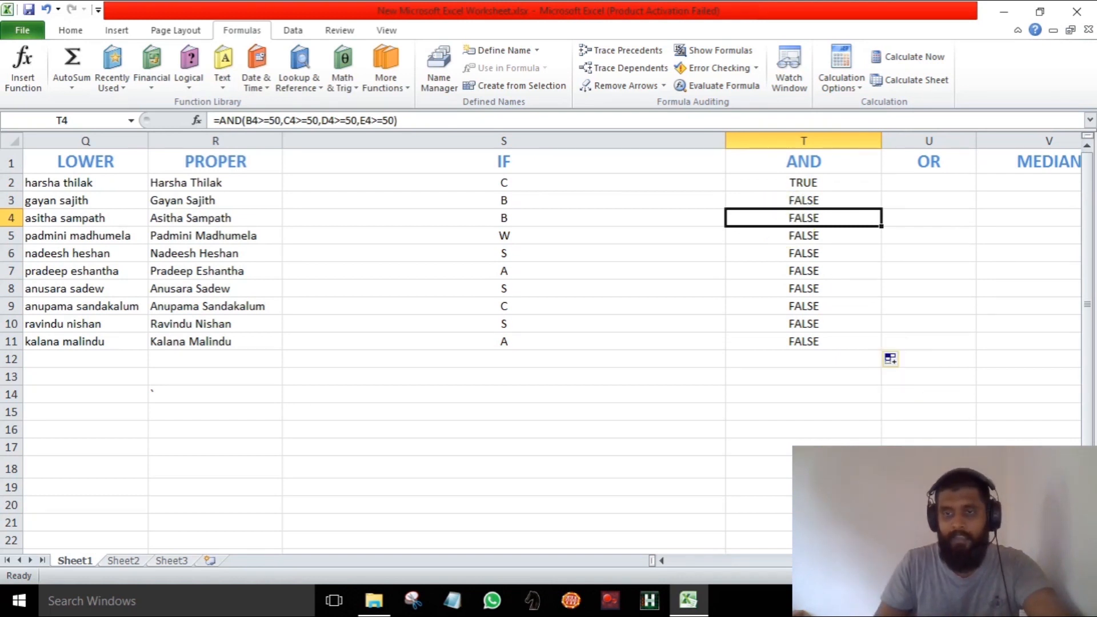
drag(920, 560, 669, 551)
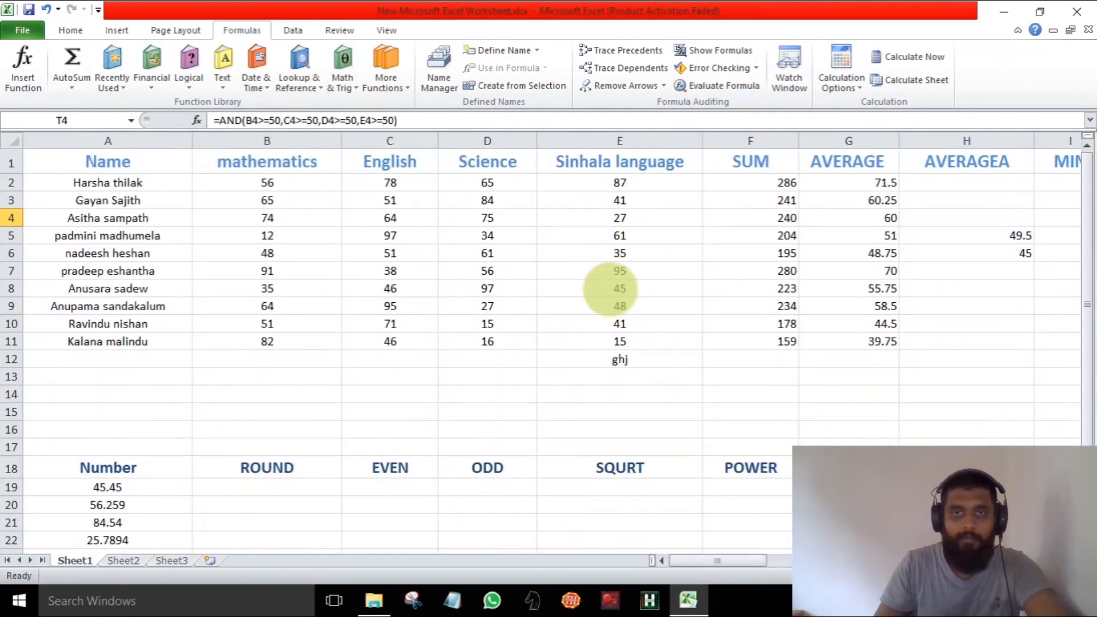
double_click(635, 220)
key(BackSpace)
text(55)
key(Return)
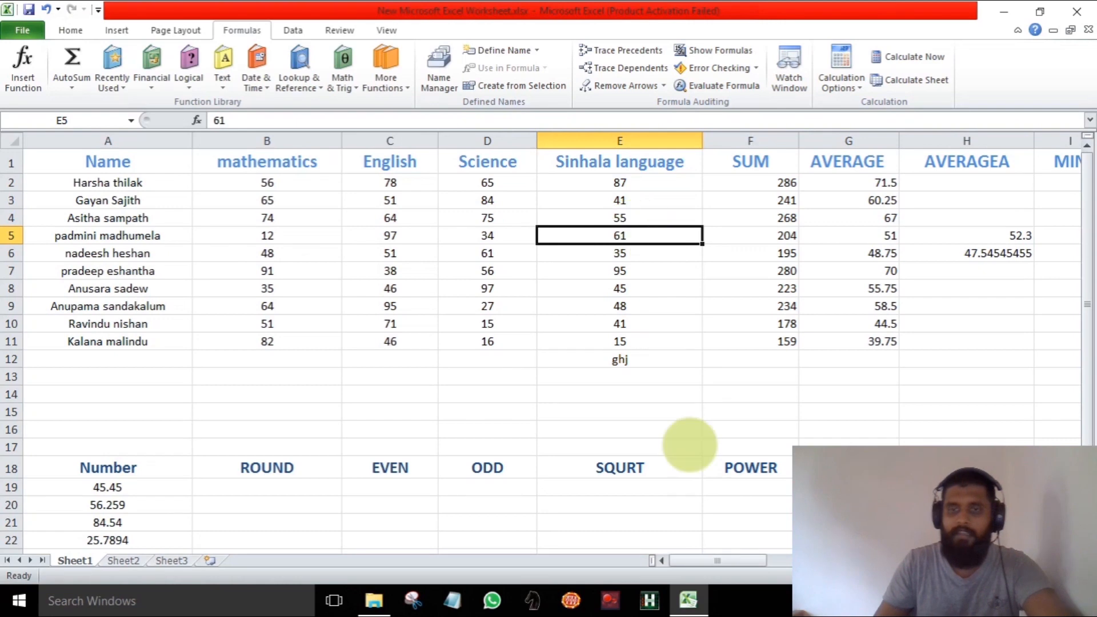
drag(718, 562, 738, 563)
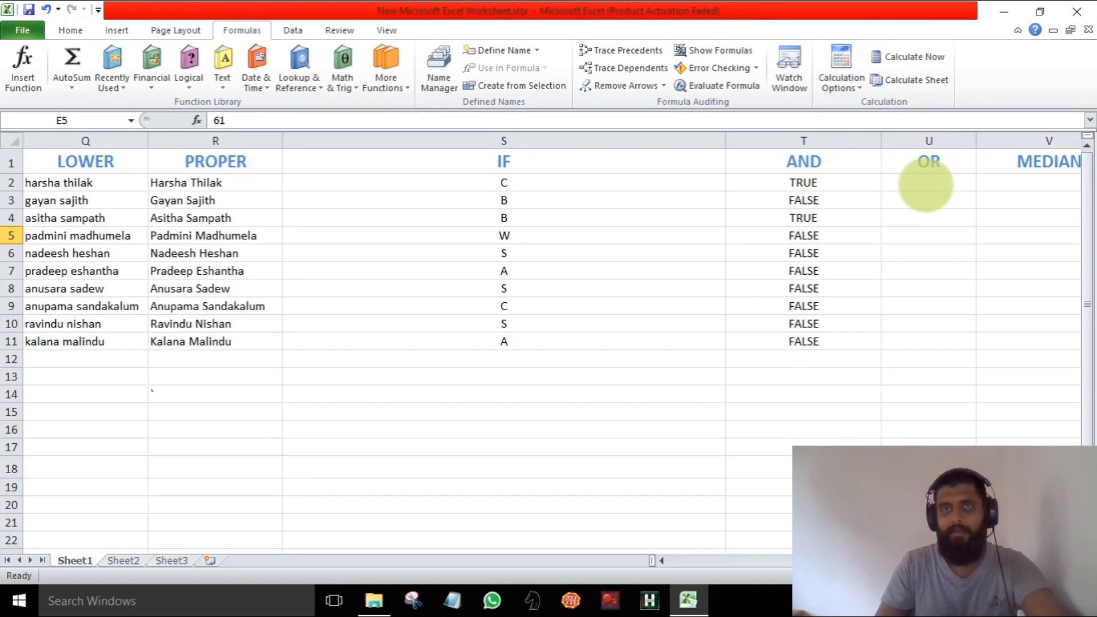
double_click(926, 185)
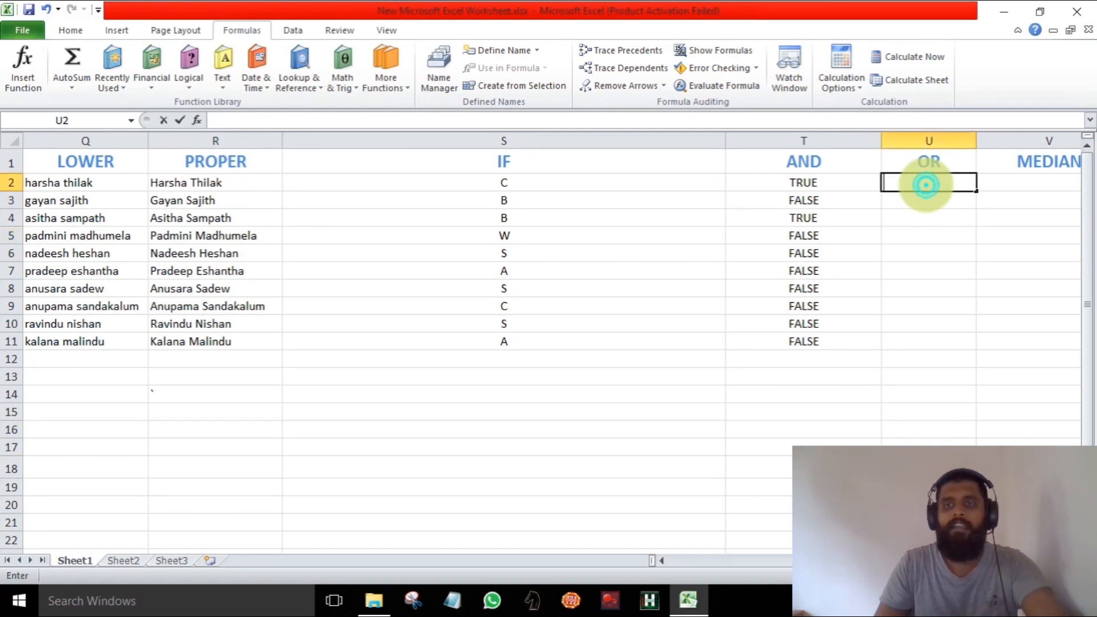
click(928, 288)
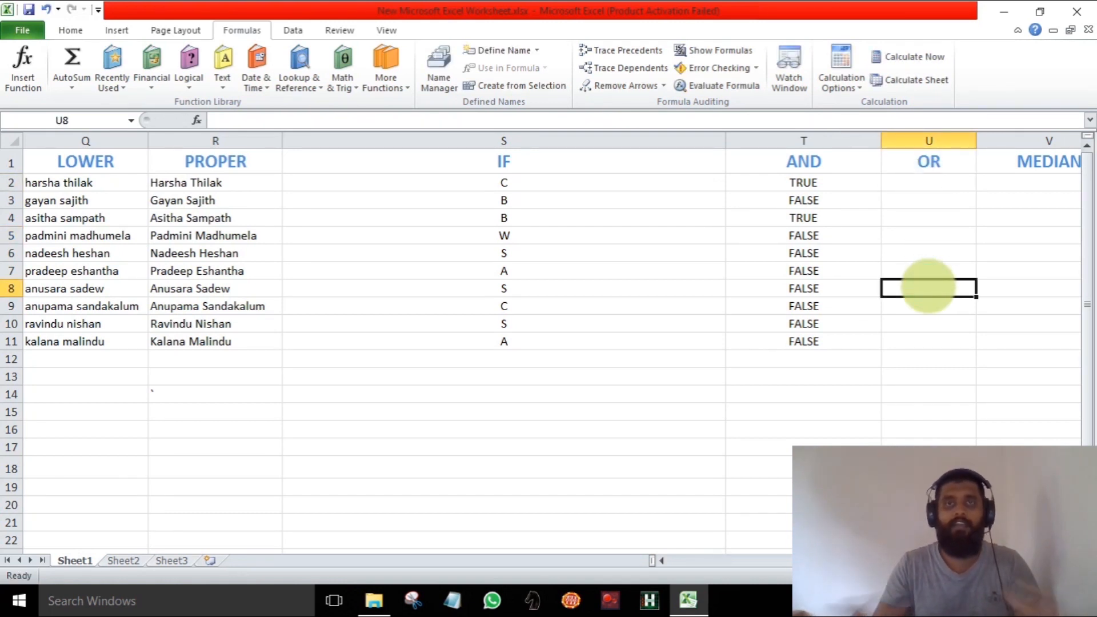
drag(920, 560, 672, 557)
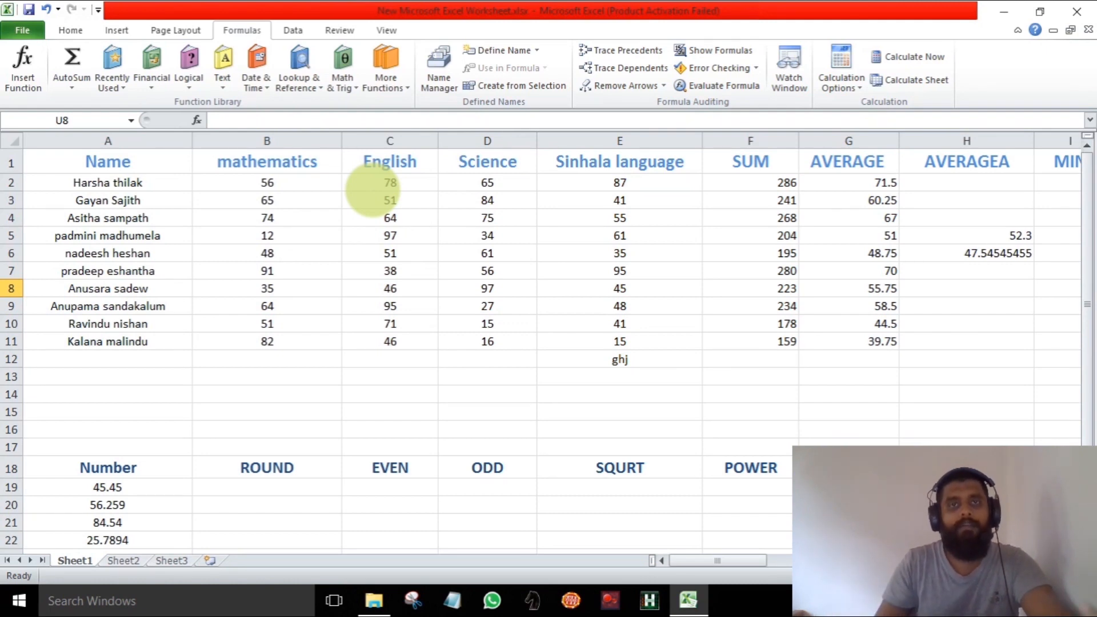
drag(716, 562, 781, 562)
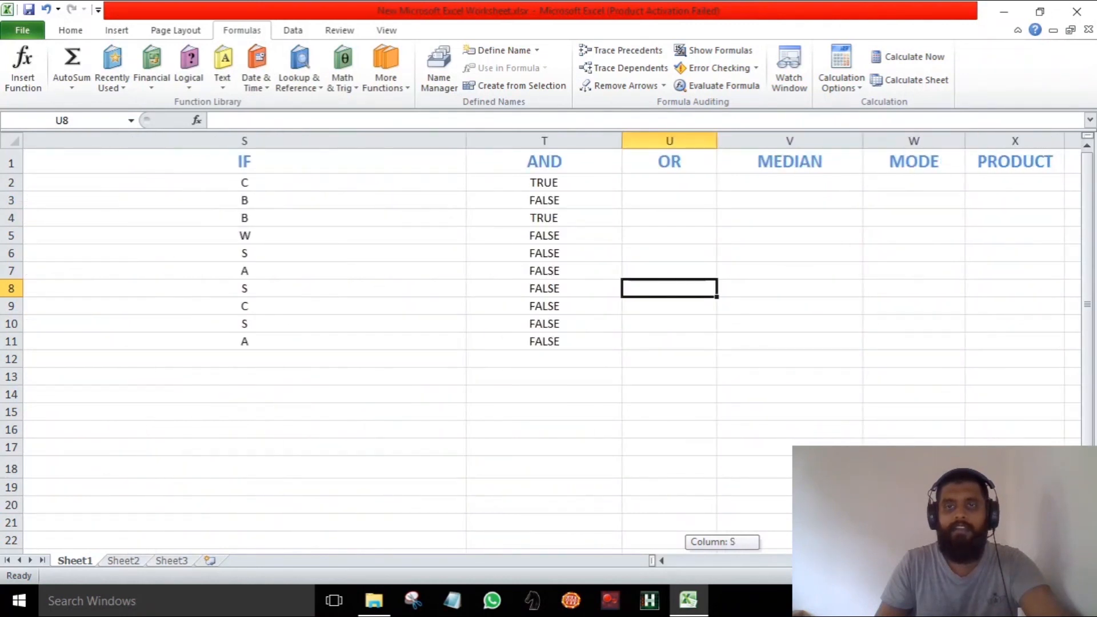
Start an OR formula in U2 with B2>=50 as its first condition
double_click(672, 185)
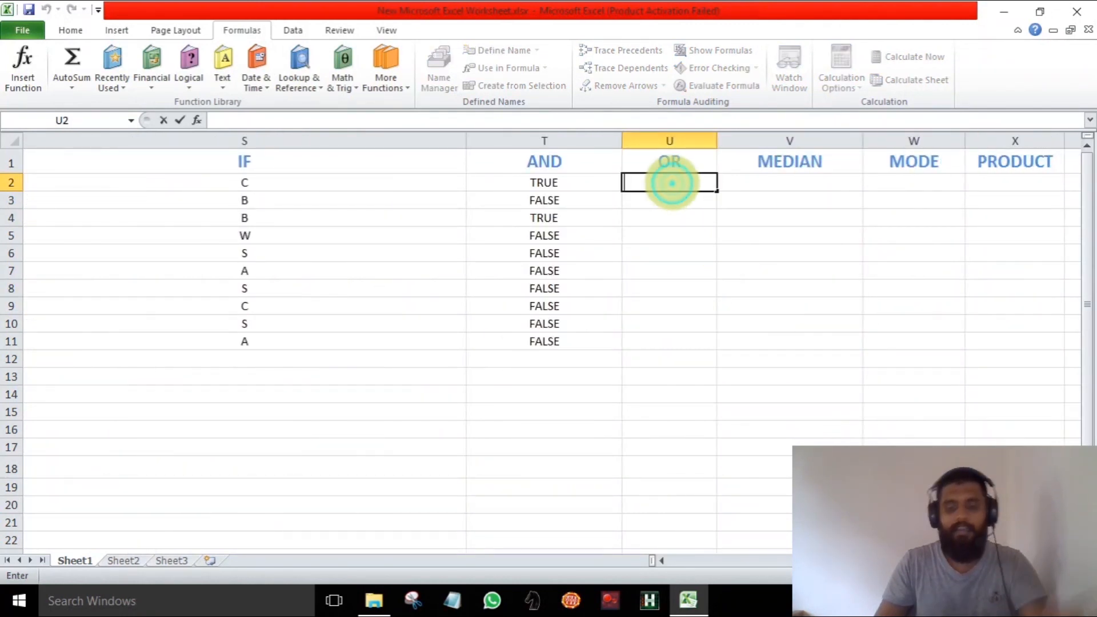
text(=or)
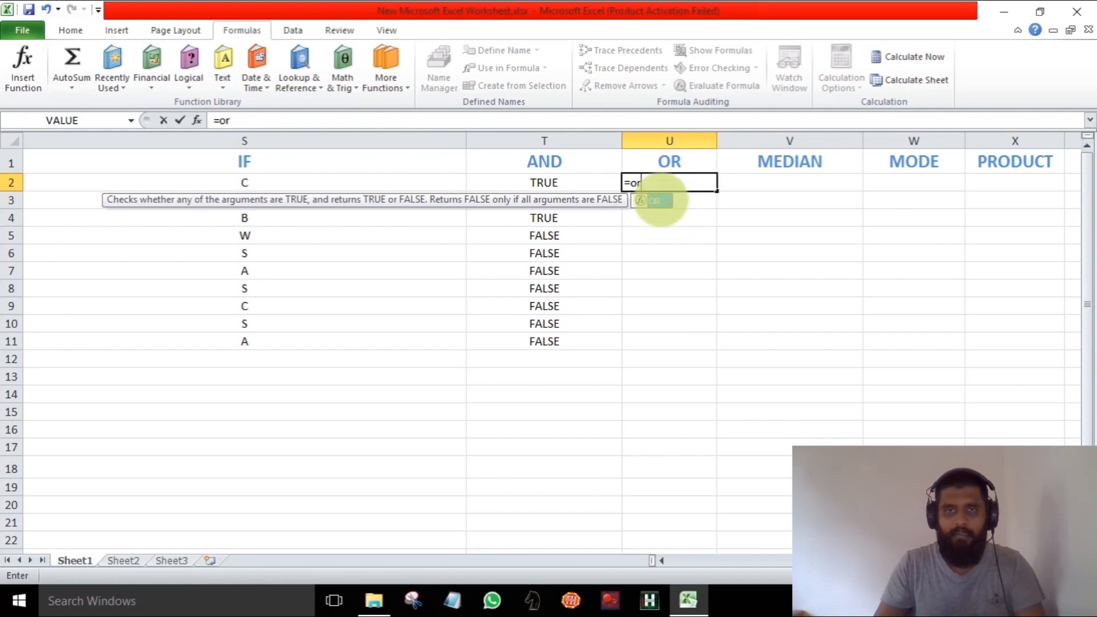
double_click(657, 201)
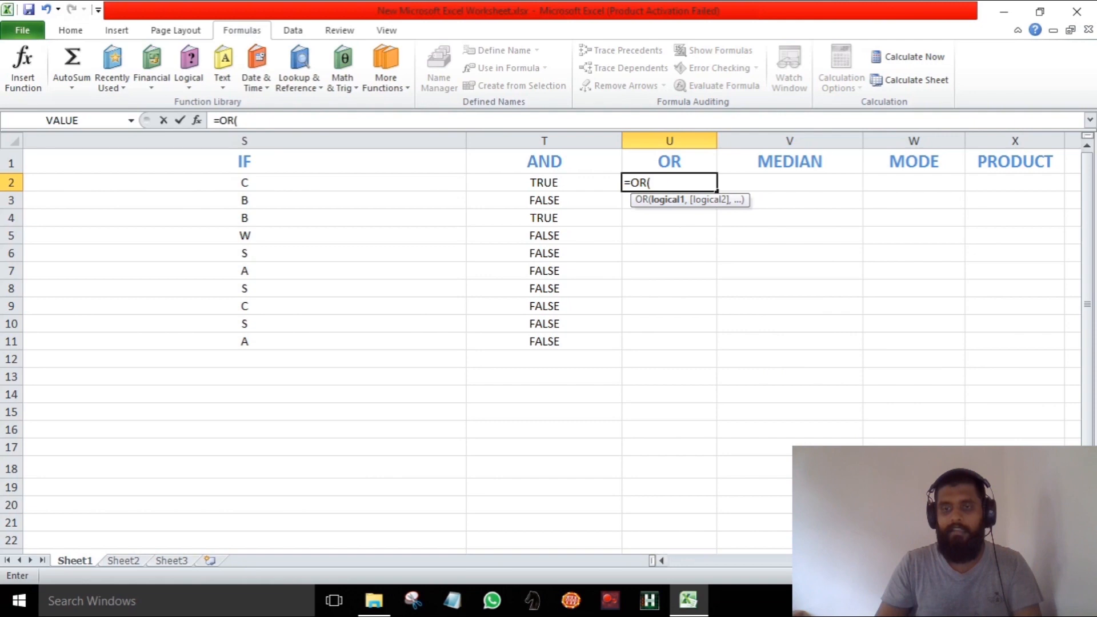
drag(937, 561, 695, 561)
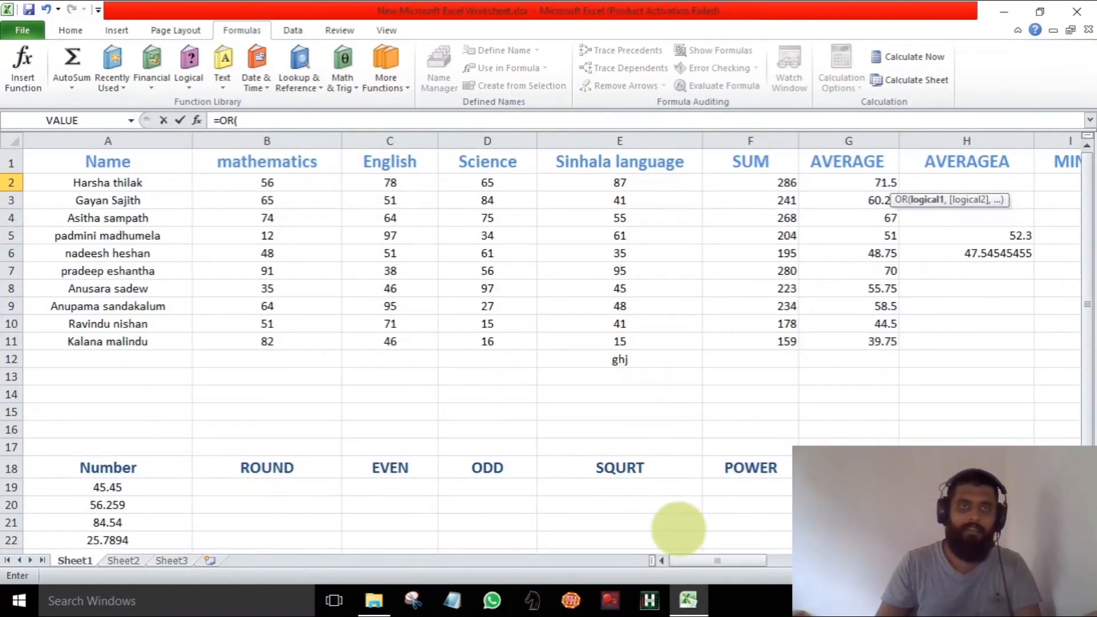
click(301, 181)
drag(735, 563, 894, 560)
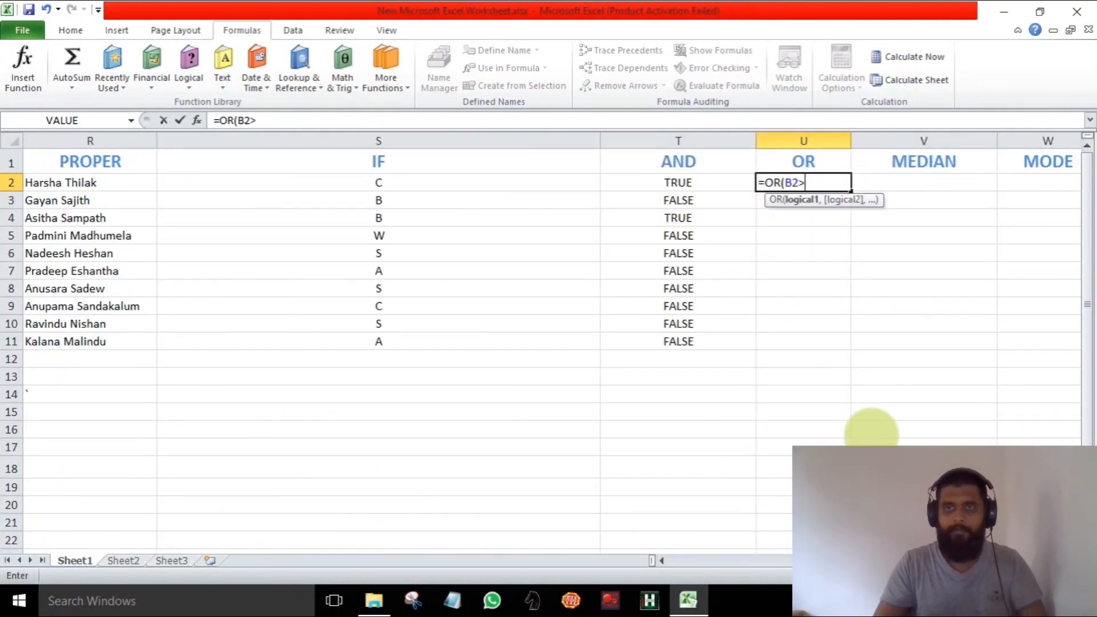
text(>=50)
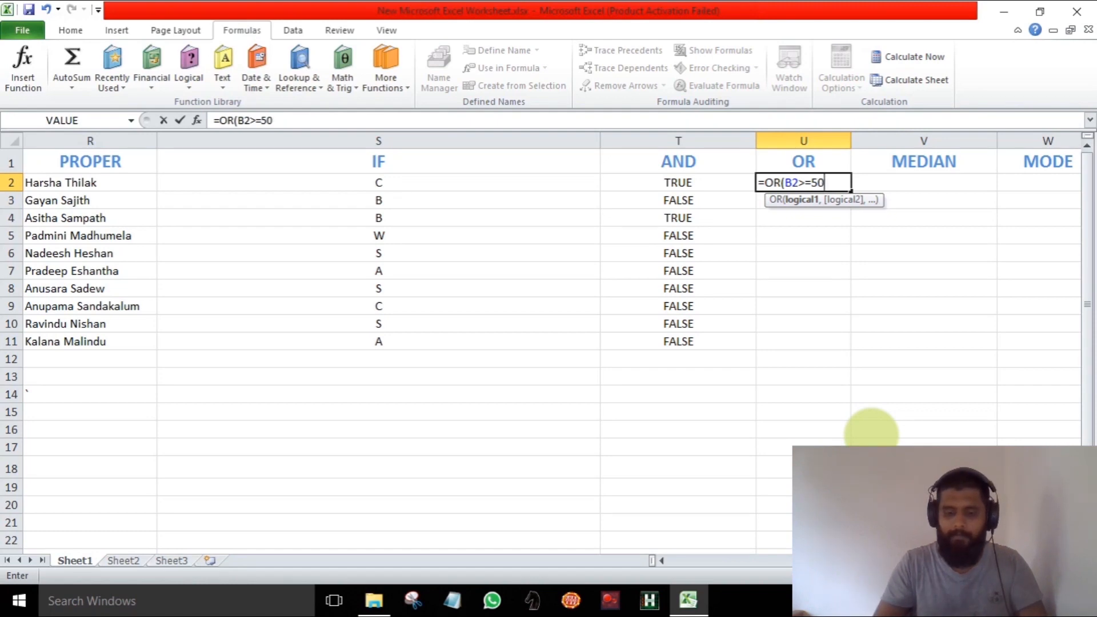
text(,)
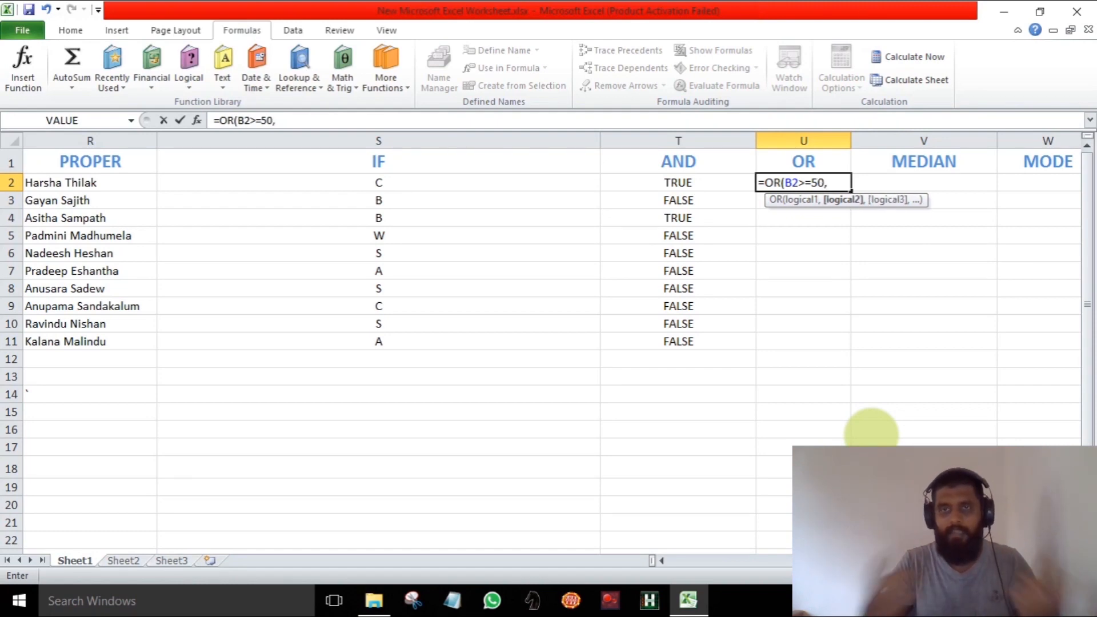
Add C2>=50 as the second condition of the OR formula in U2 and enter the formula
drag(937, 561, 688, 552)
click(400, 183)
drag(741, 557, 866, 559)
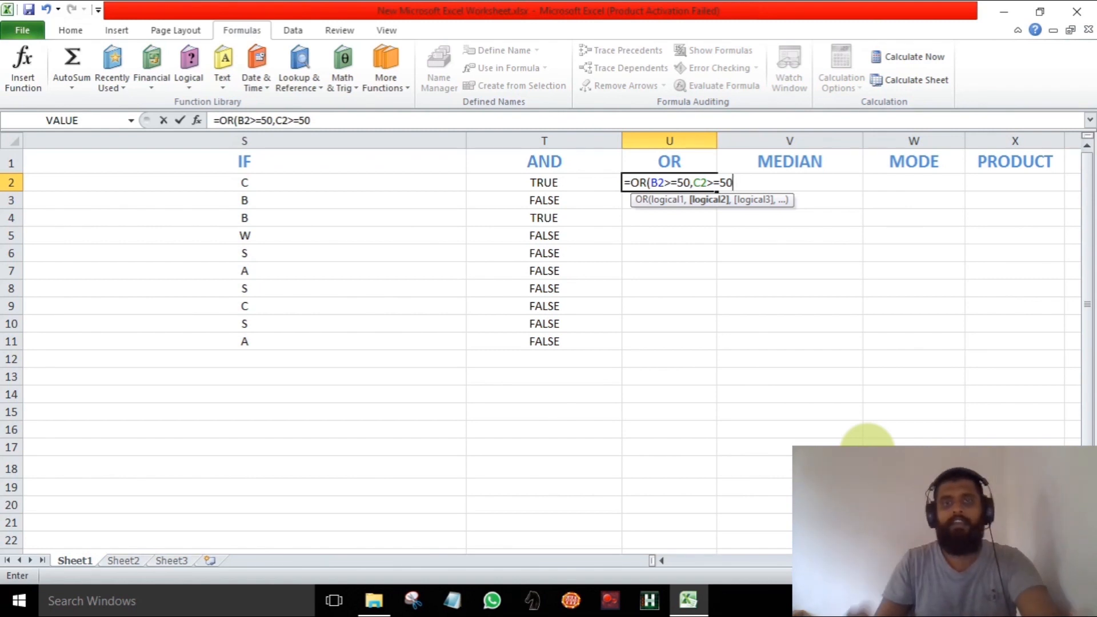
key(Return)
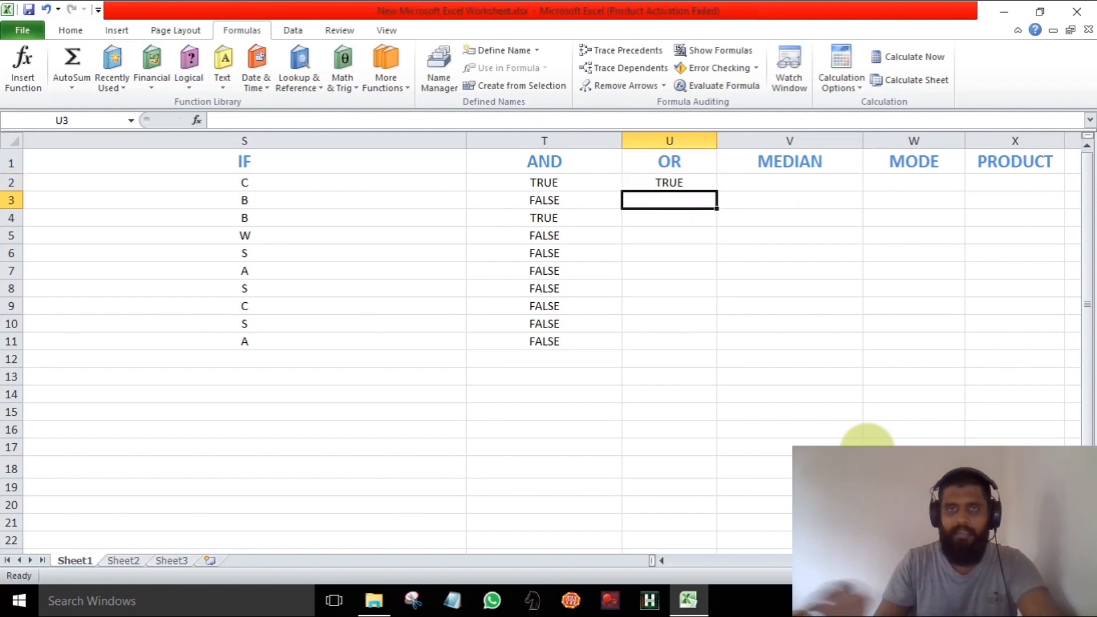
Review the mathematics and English marks in B2 and C2, and fill the OR formula from U2 down through U11
drag(903, 561, 678, 558)
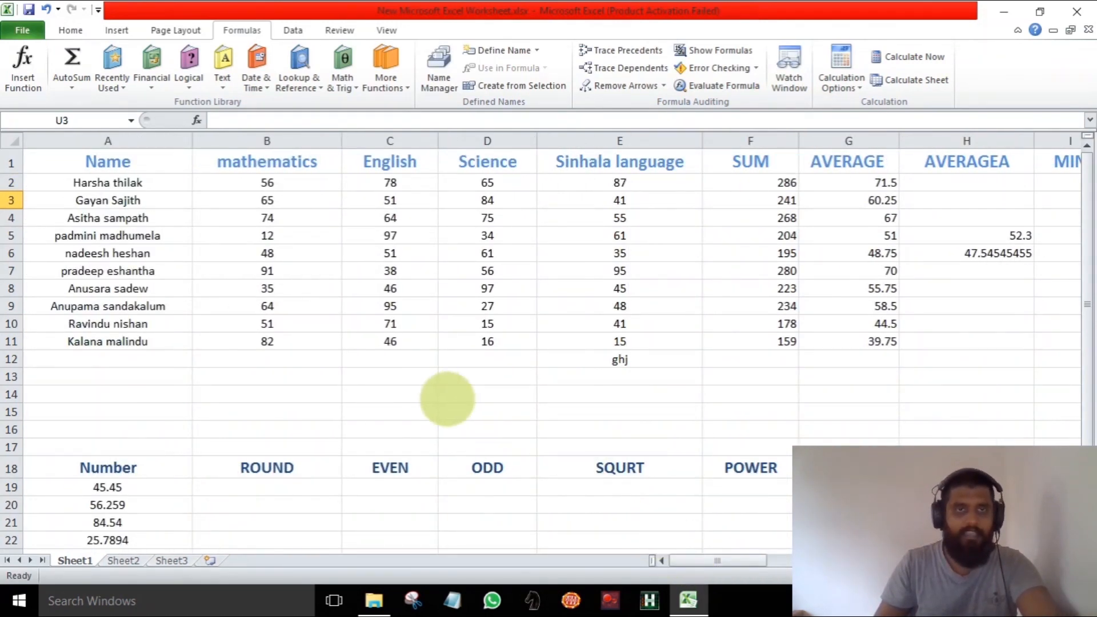
click(271, 182)
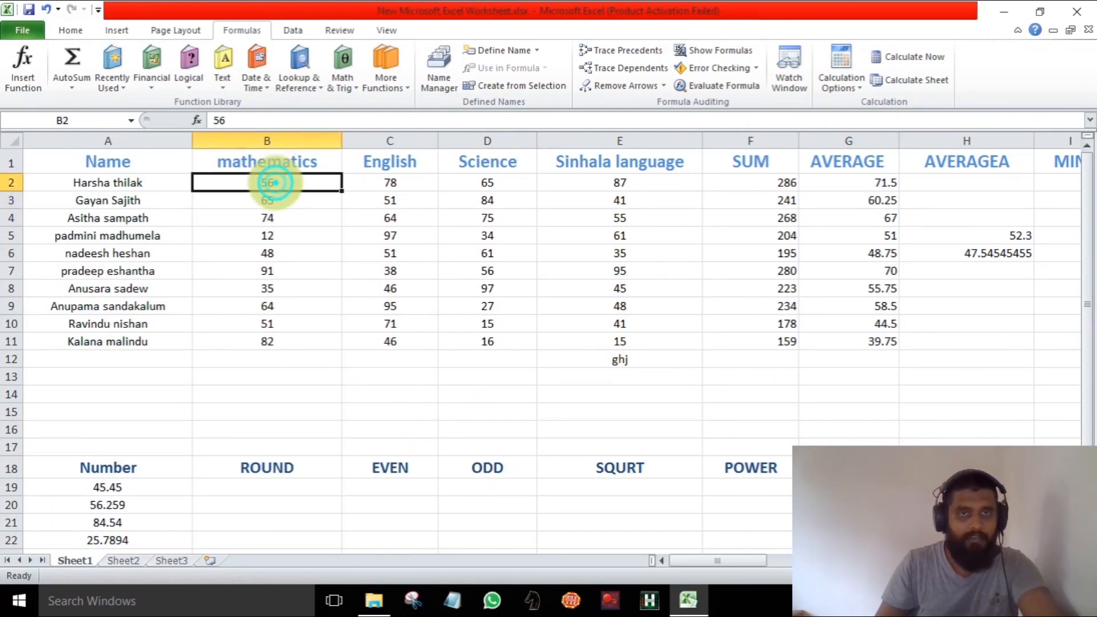
click(376, 183)
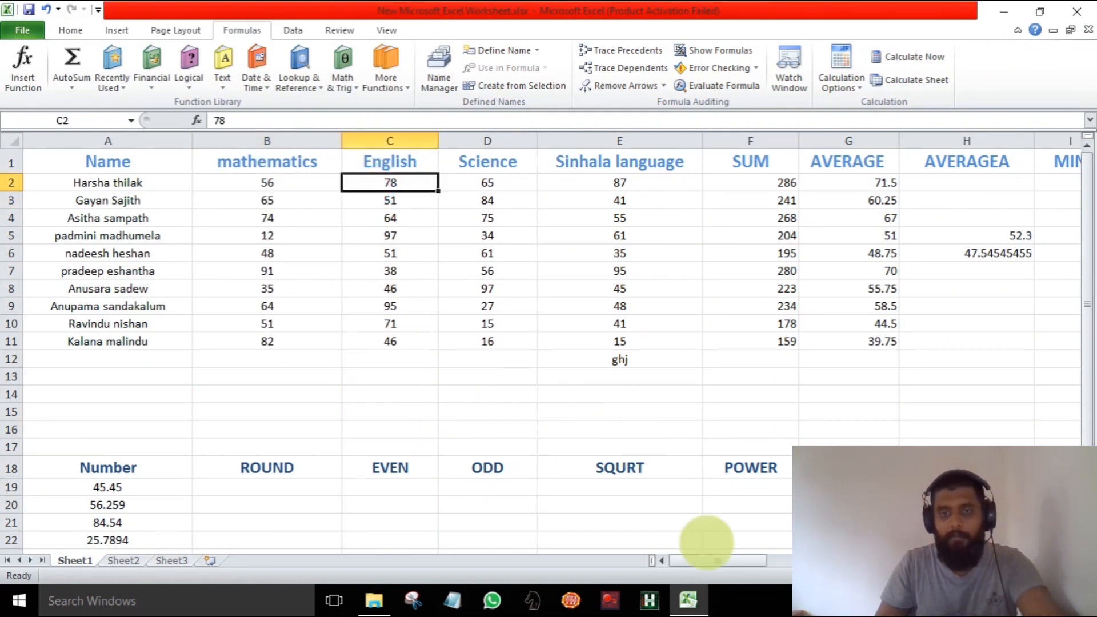
drag(730, 563, 800, 561)
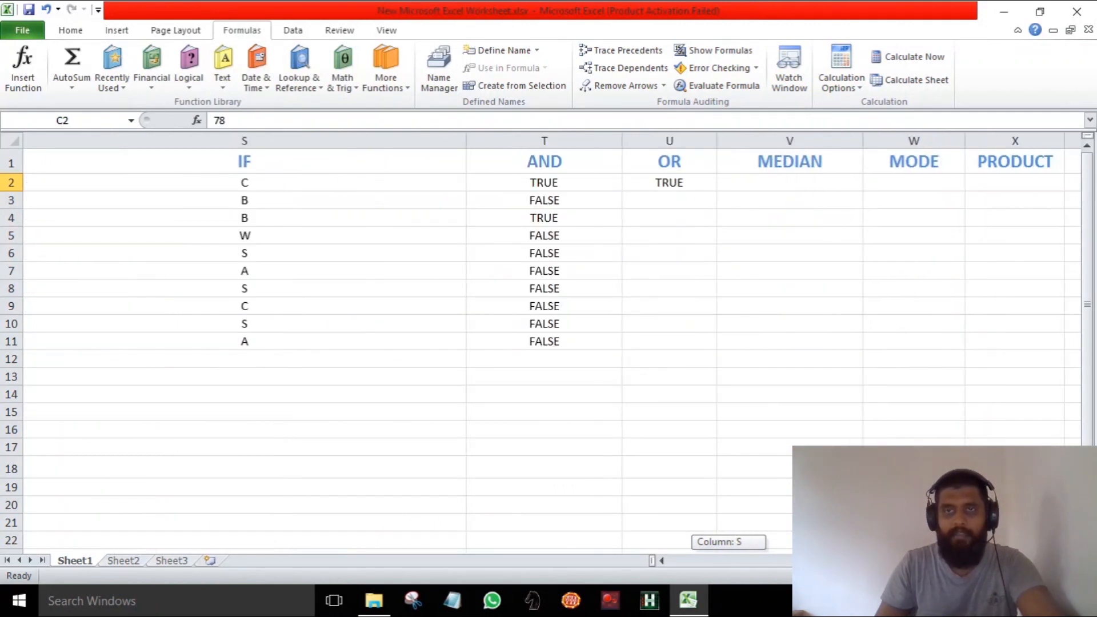
click(696, 179)
drag(716, 190, 722, 352)
click(777, 470)
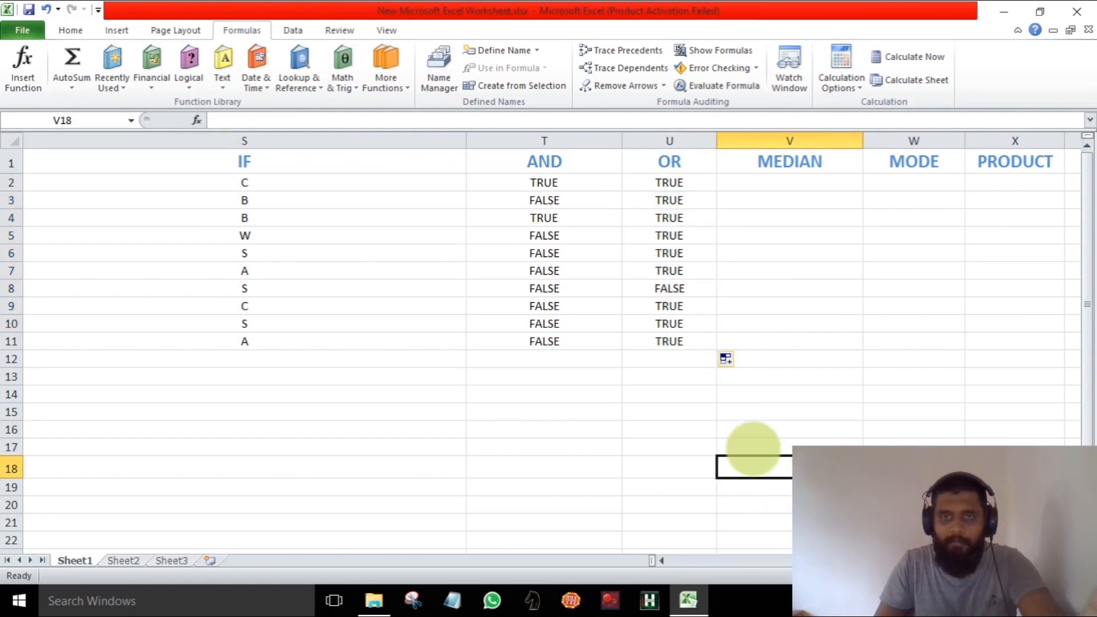
Compare the mathematics mark in B8 with the OR results in column U
drag(940, 561, 679, 565)
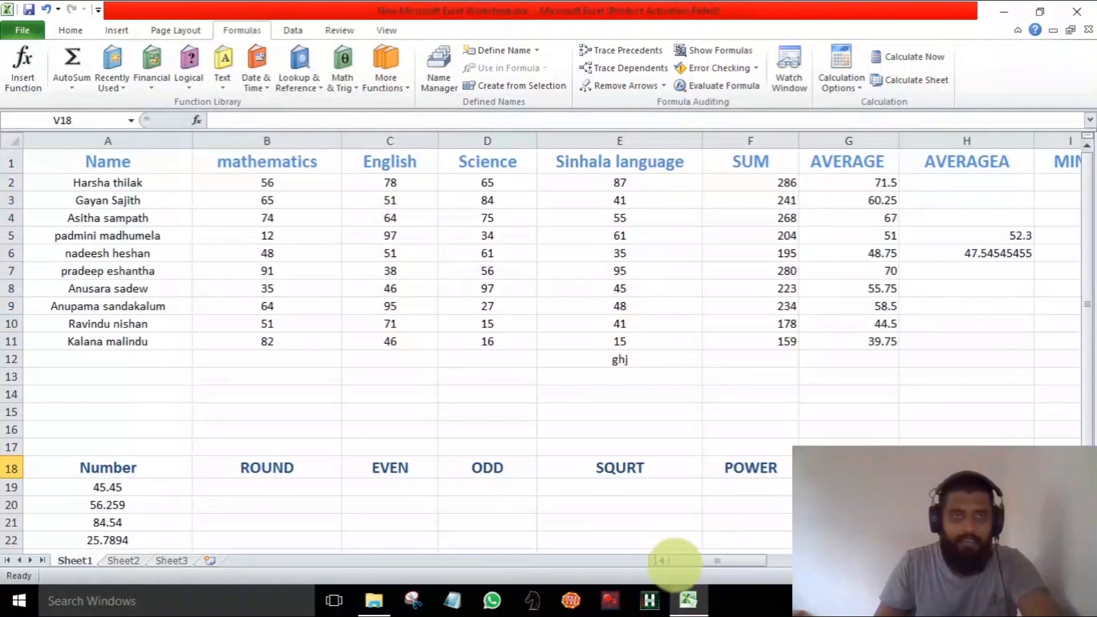
click(266, 290)
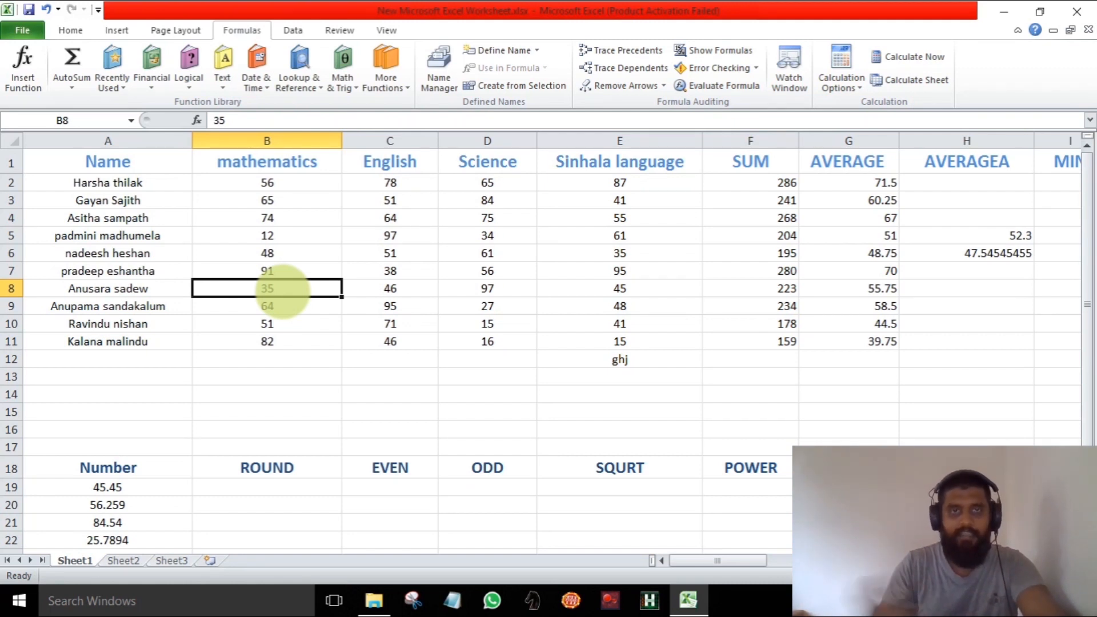
drag(693, 559, 832, 557)
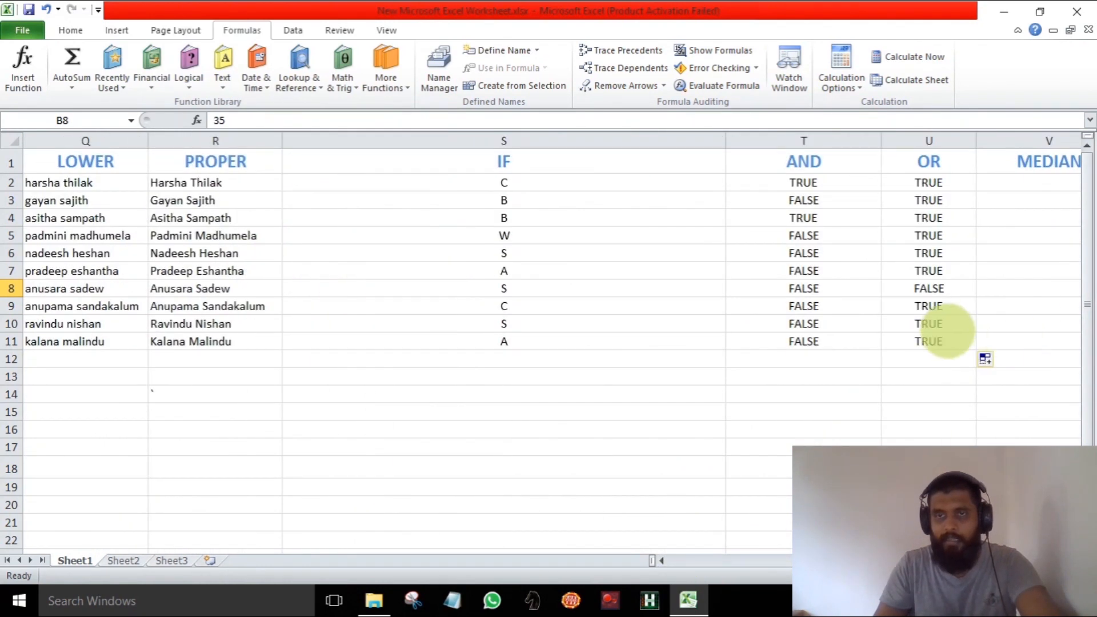
drag(832, 558, 600, 546)
Set the English mark in C8 to 59 and check the OR formula in U8
click(389, 290)
key(ctrl+Down)
click(397, 290)
text(4)
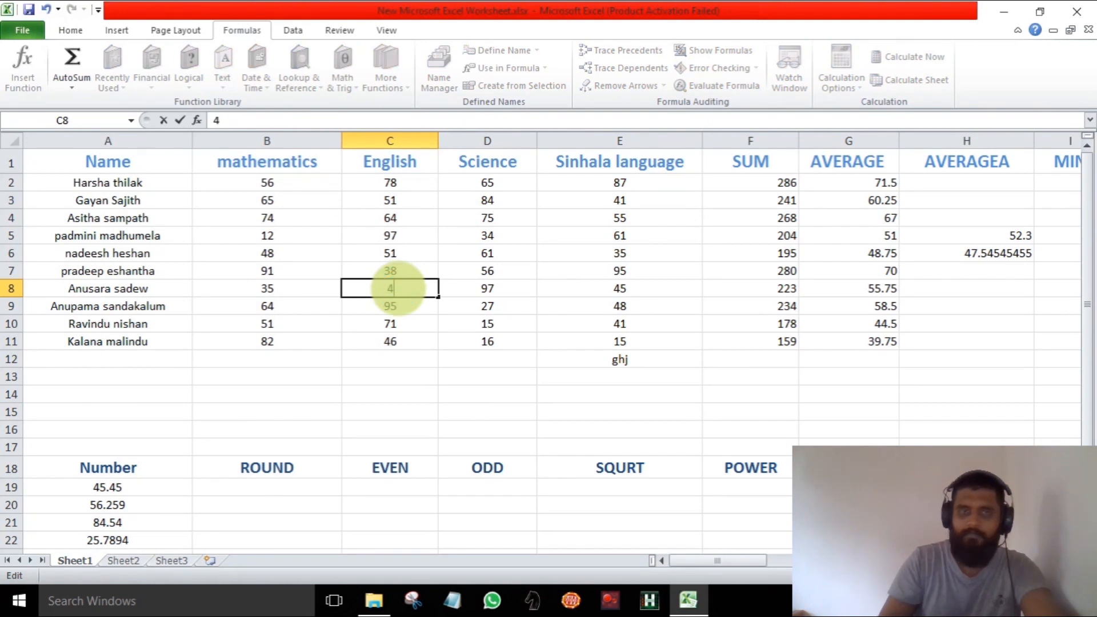
key(BackSpace)
text(4)
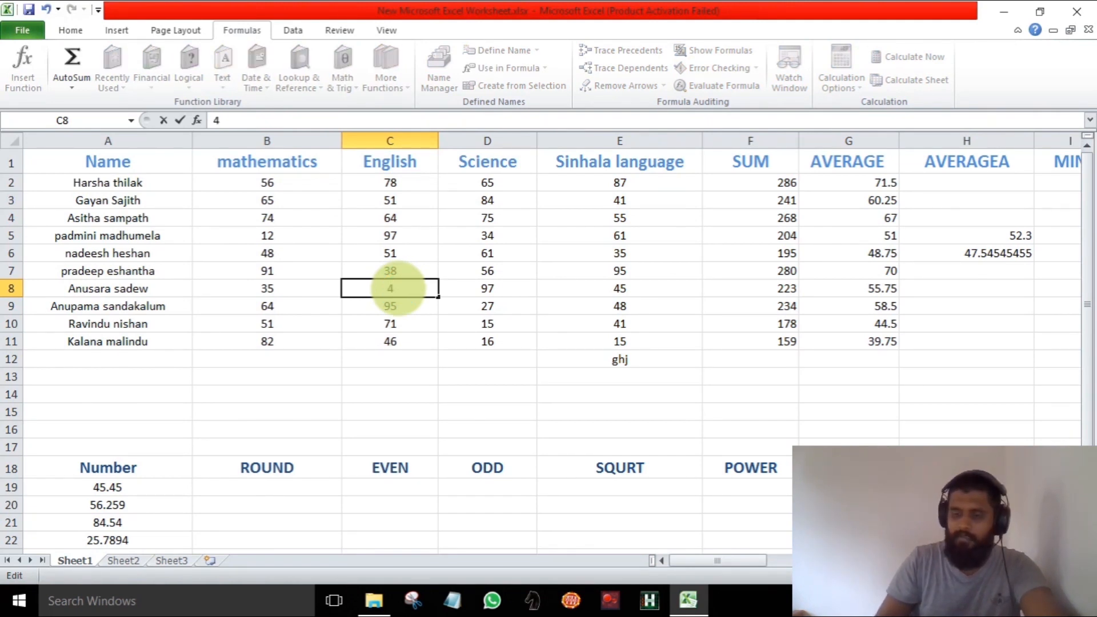
key(BackSpace)
text(59)
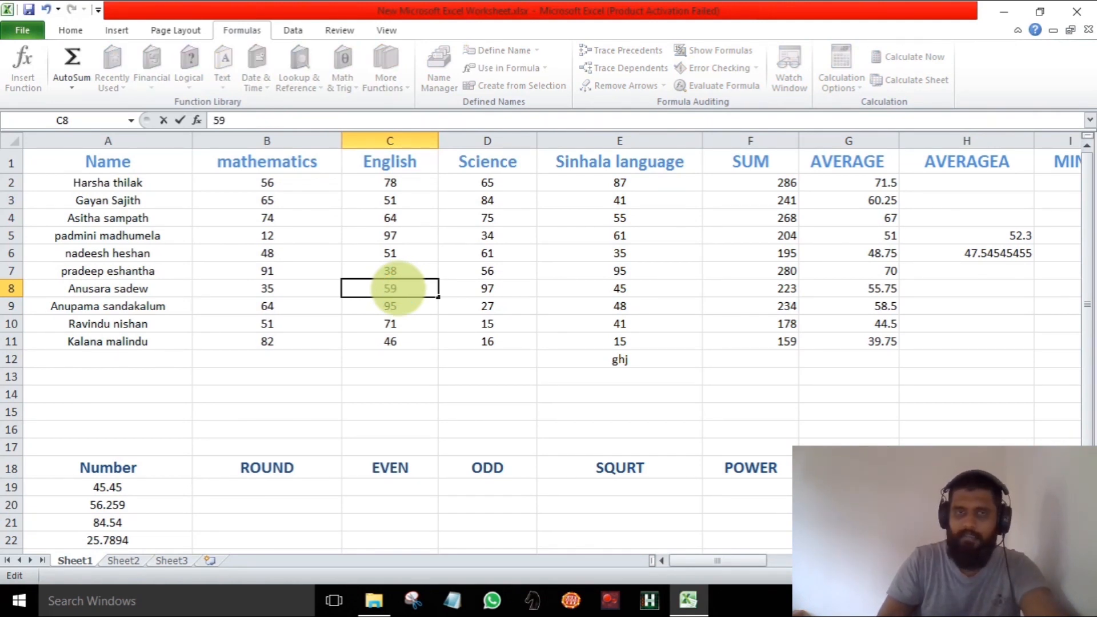
key(Return)
drag(727, 561, 743, 562)
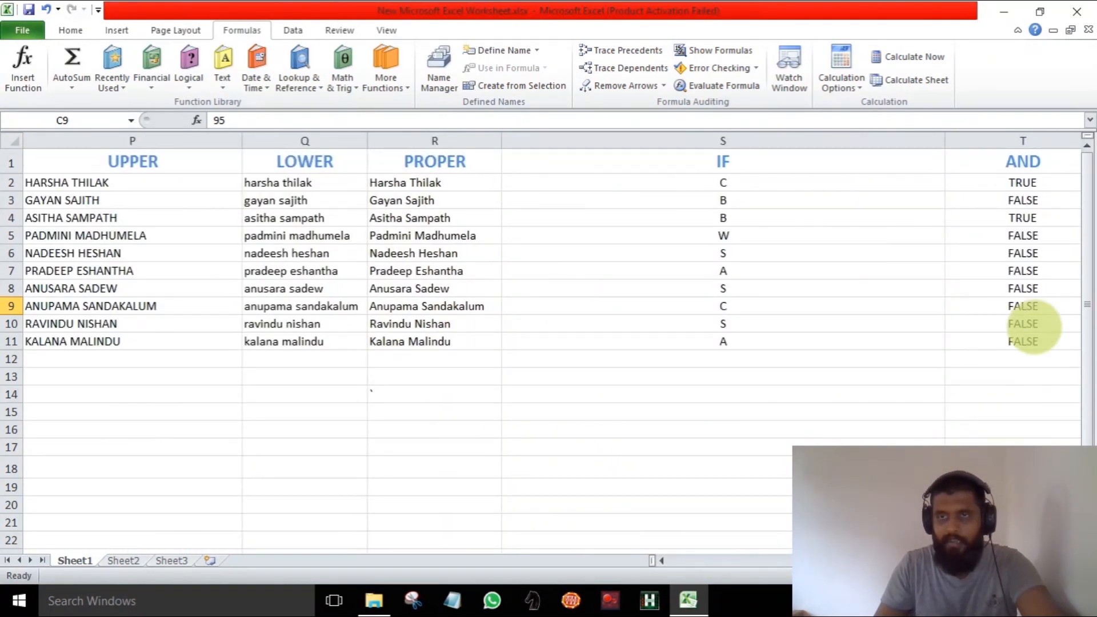
drag(892, 561, 934, 561)
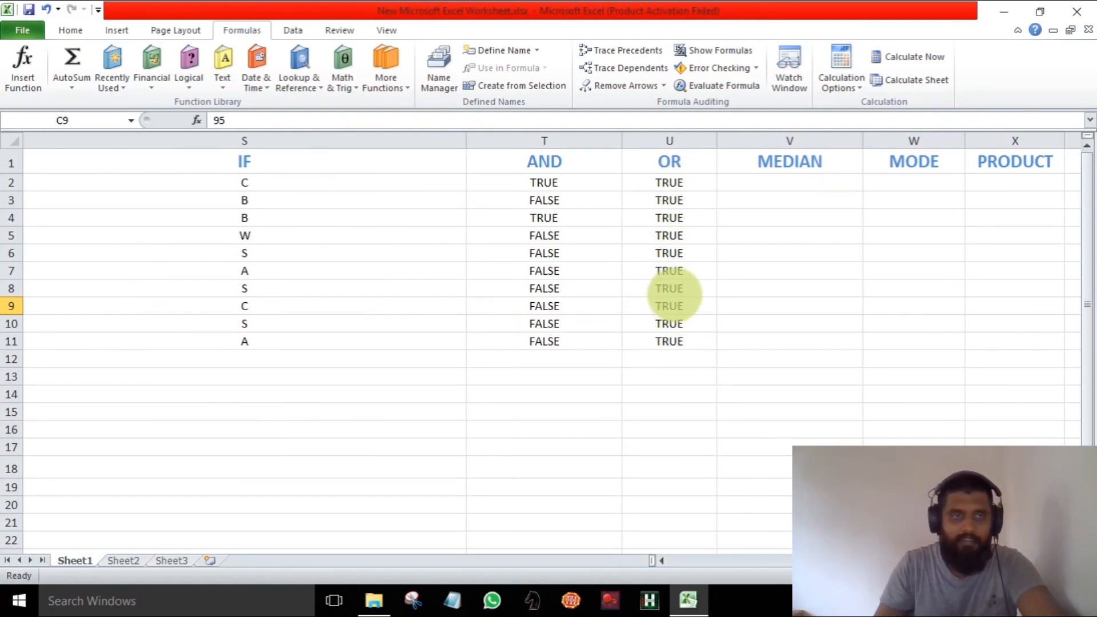
click(667, 288)
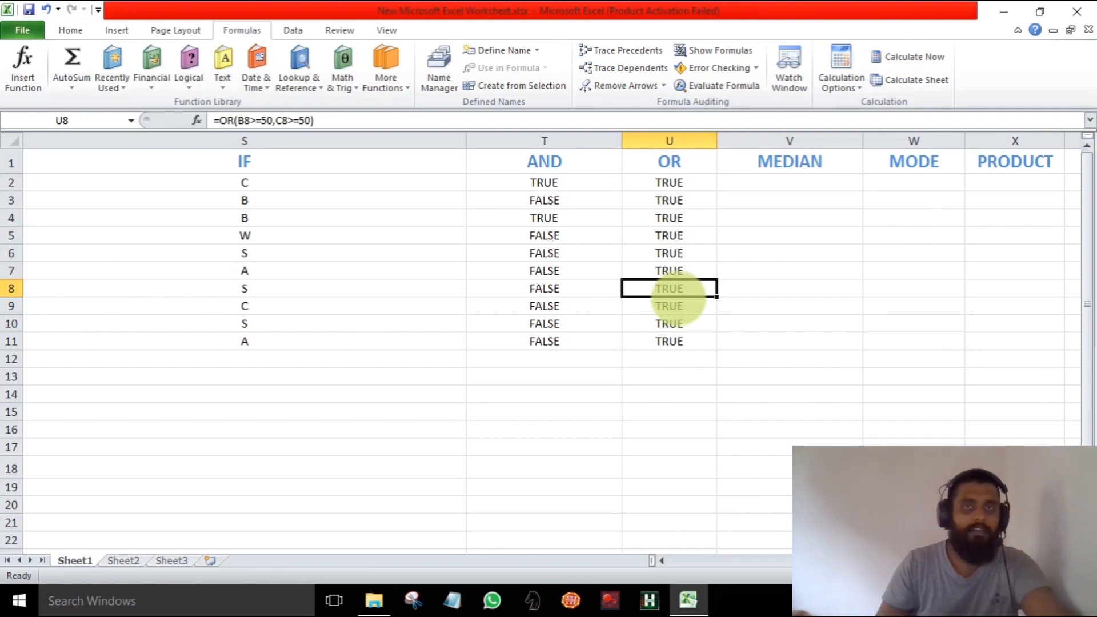
Enter a MEDIAN formula in V2 over the four subject marks in B2:E2
click(786, 184)
double_click(786, 185)
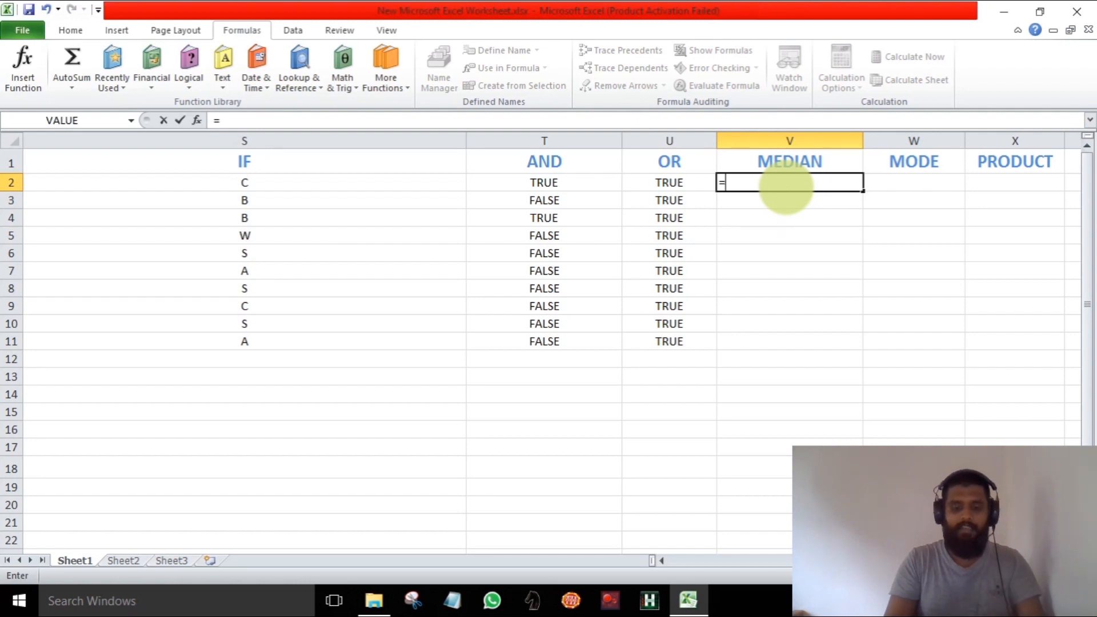
text(medi)
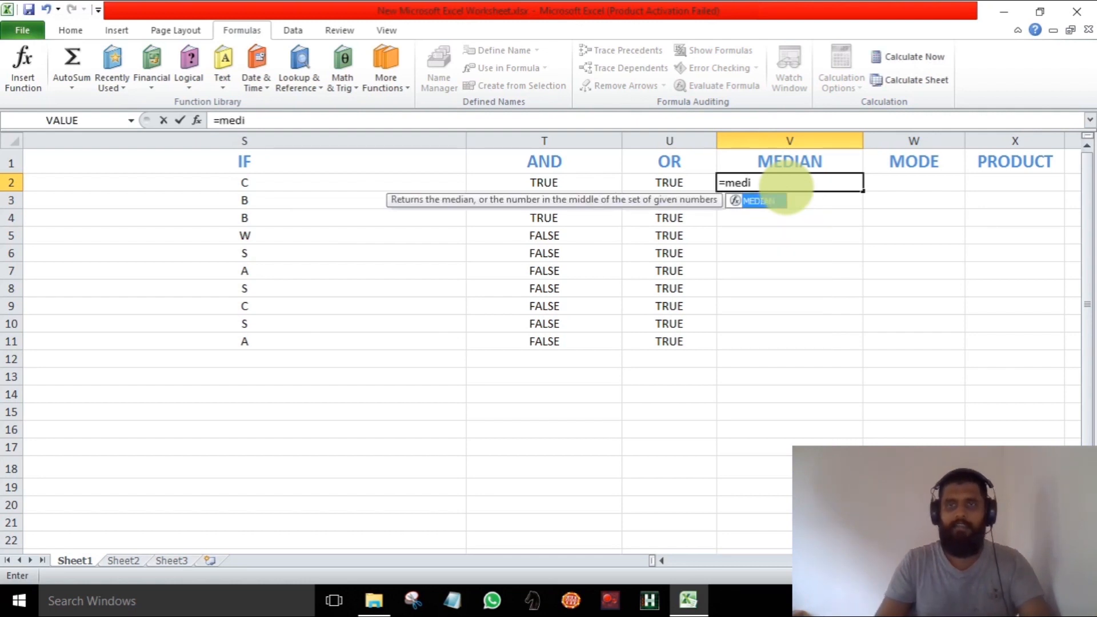
double_click(763, 200)
drag(935, 561, 690, 549)
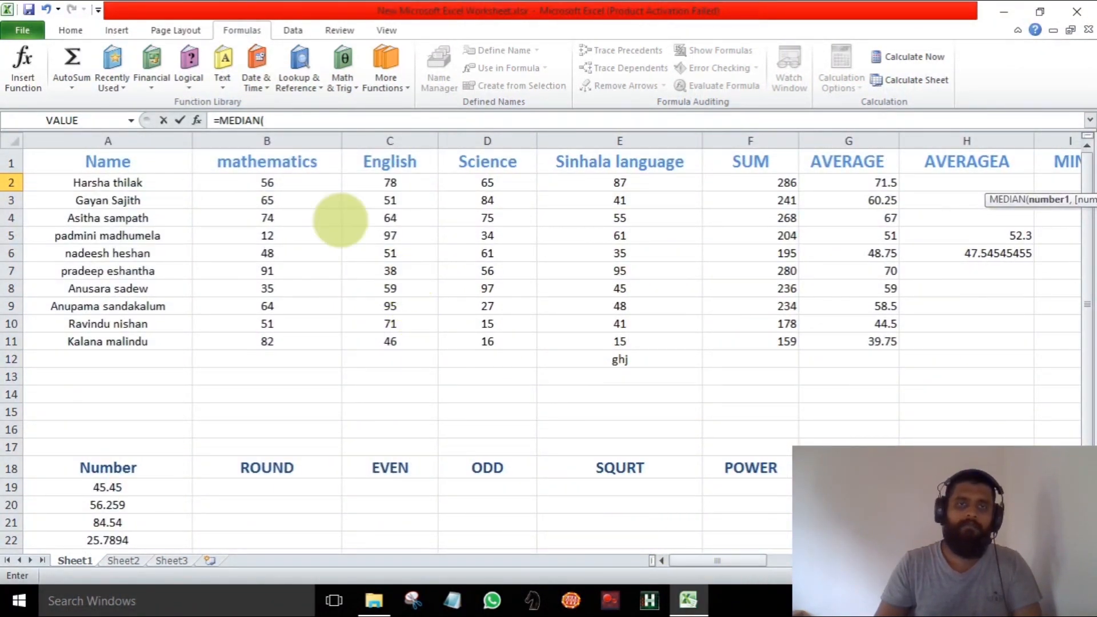
drag(299, 181, 568, 176)
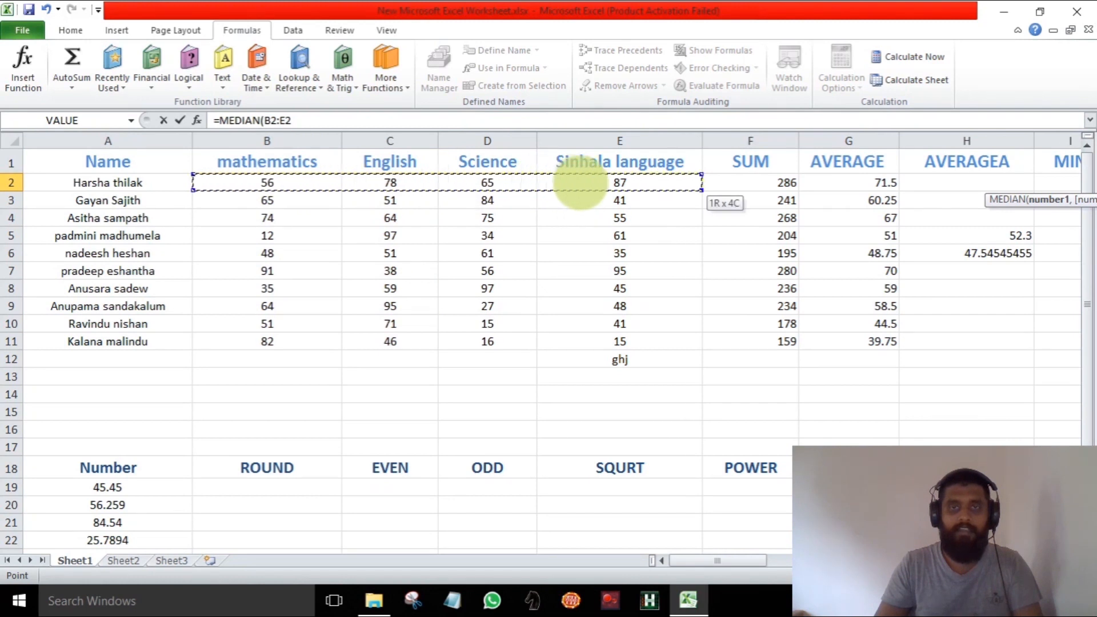
key(Return)
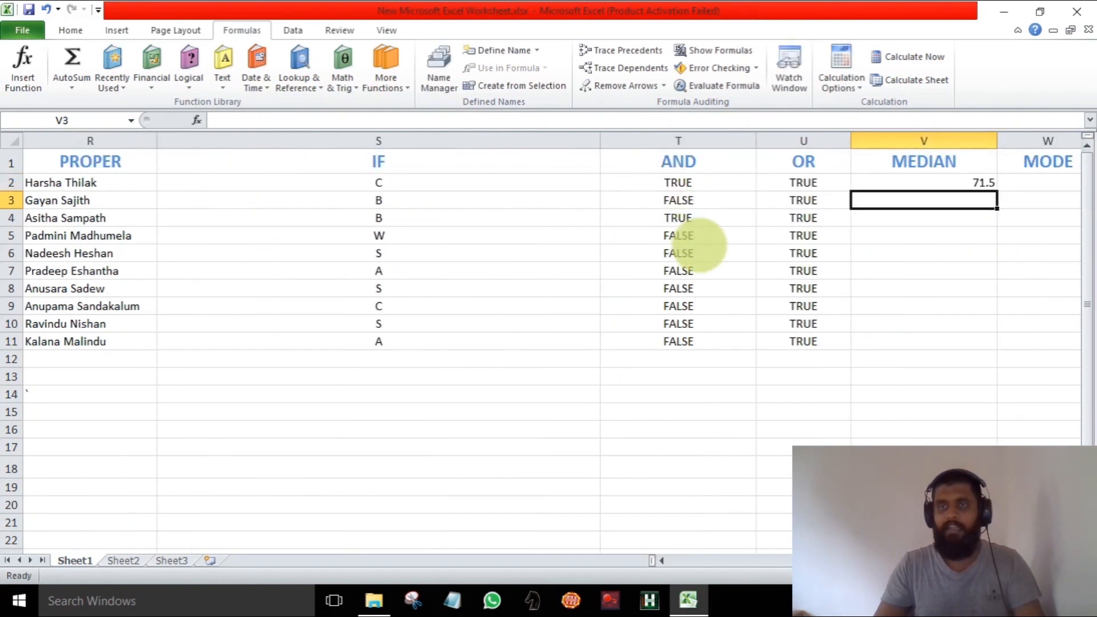
Fill the MEDIAN formula from V2 down through V11 and review the results against the subject marks
click(921, 181)
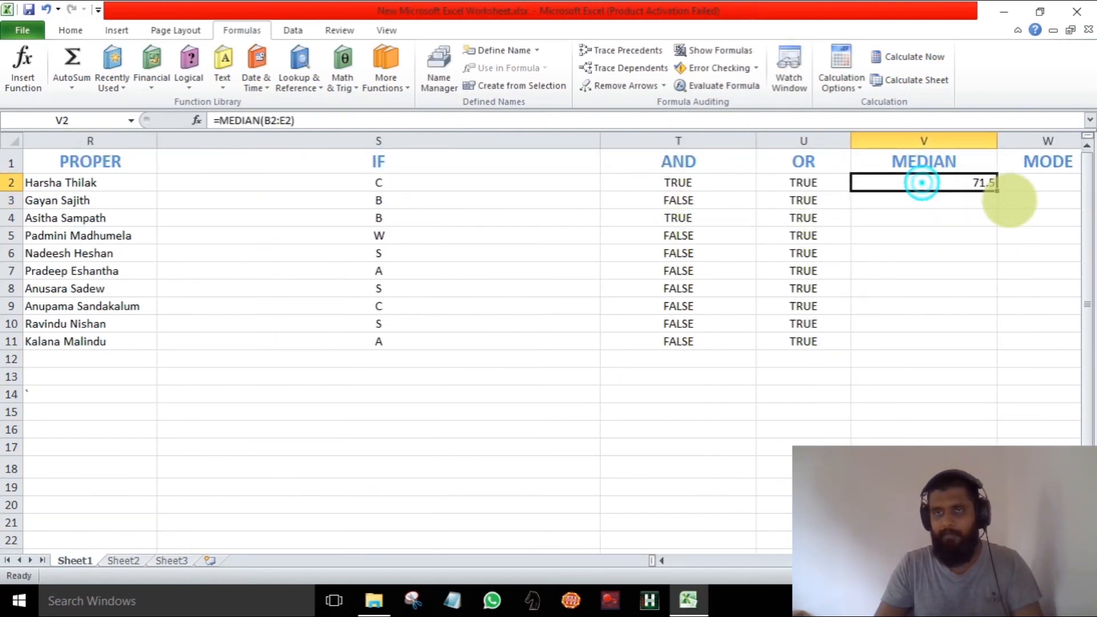
drag(998, 189, 993, 345)
click(967, 429)
drag(943, 561, 546, 552)
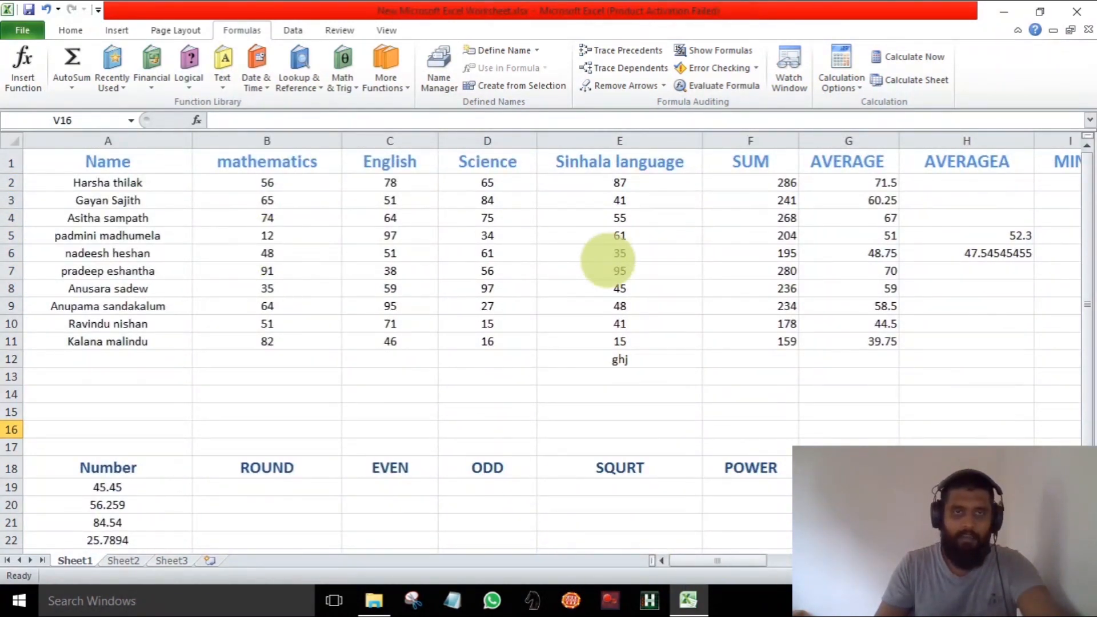
drag(730, 564, 737, 563)
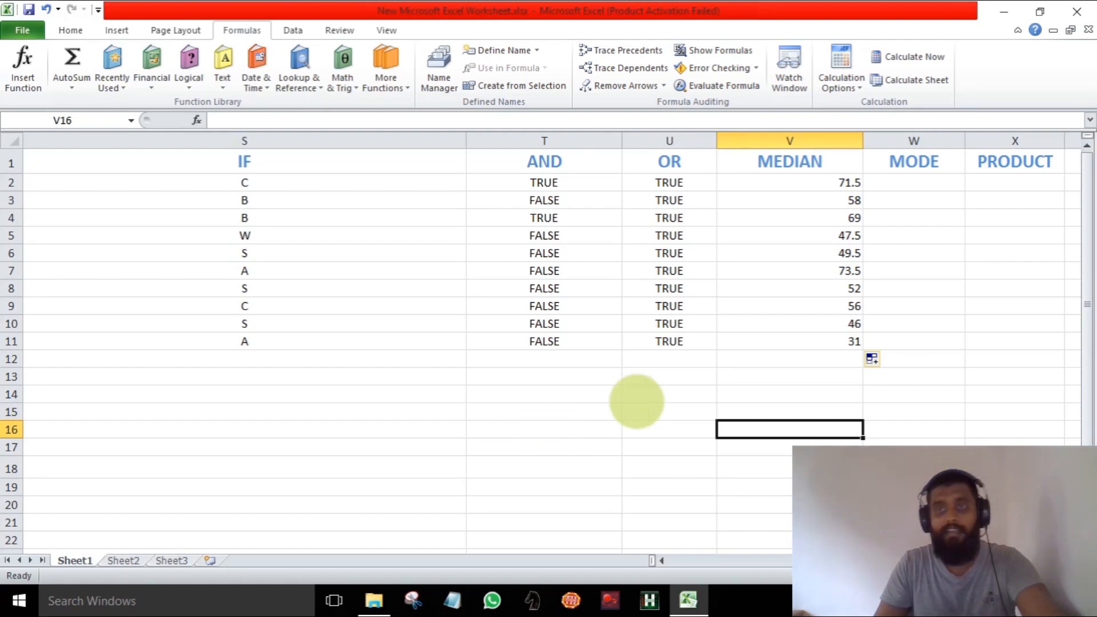
Enter a MODE formula in W2 over the subject marks in B2:E2
double_click(910, 182)
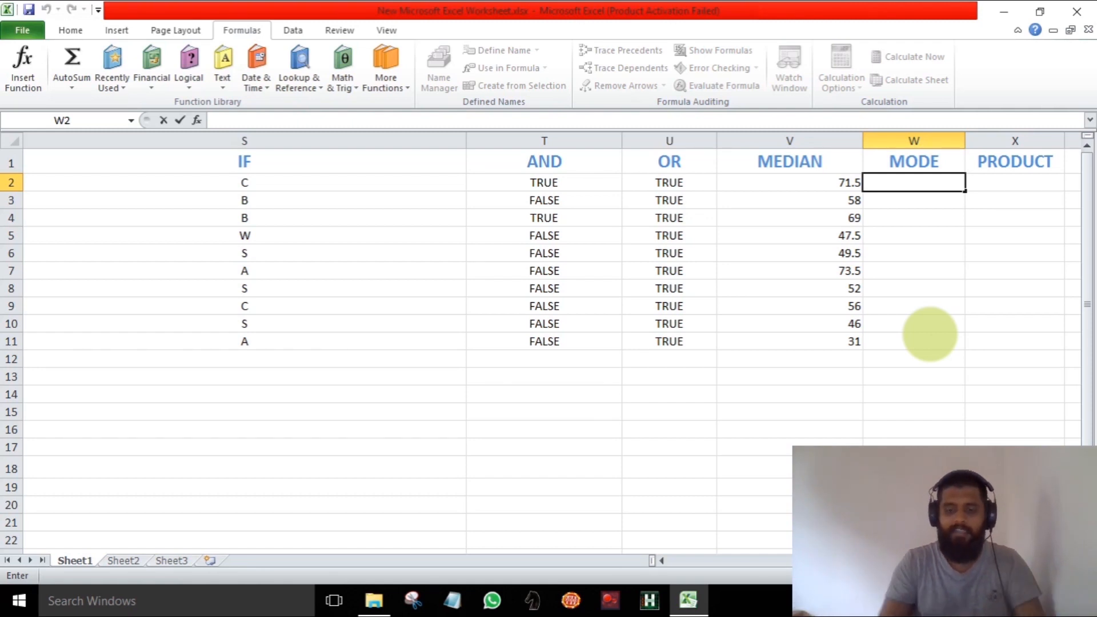
text(mode)
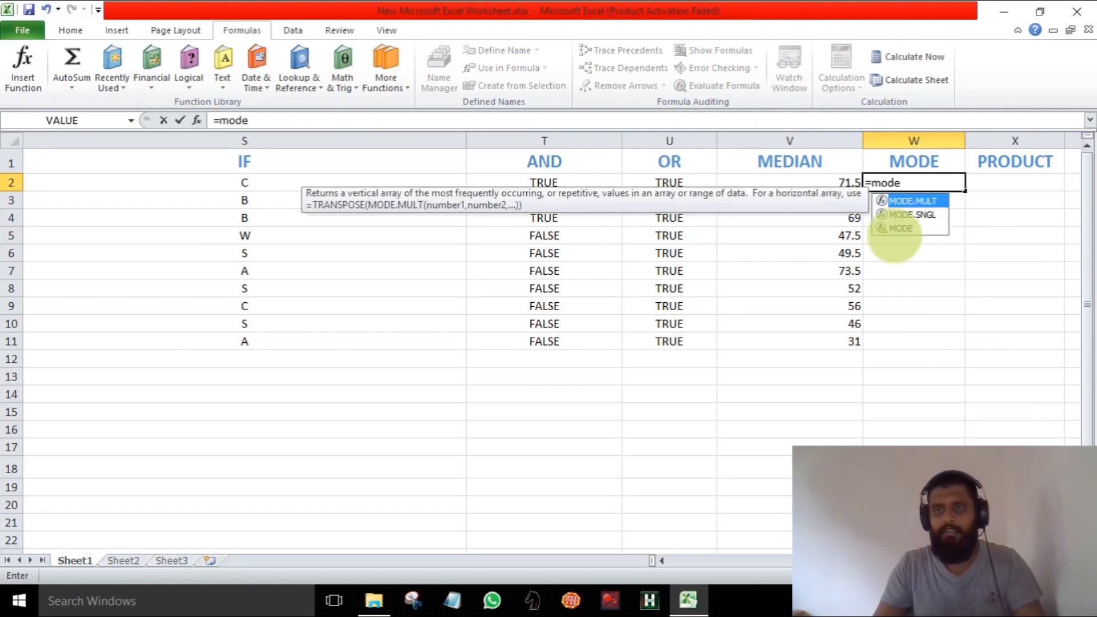
double_click(903, 229)
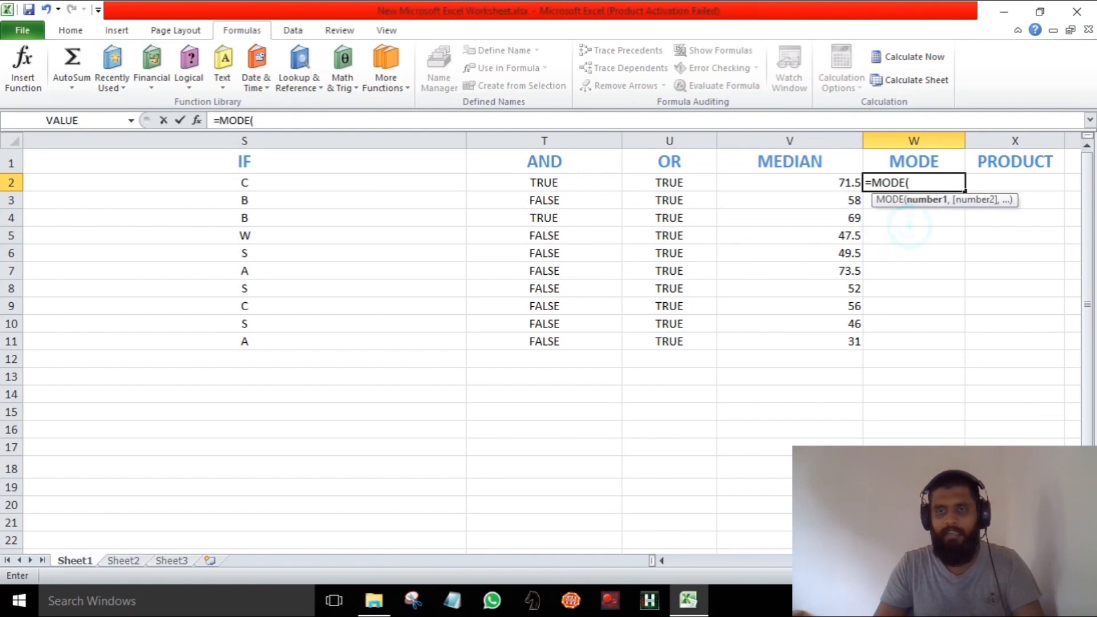
drag(1001, 561, 693, 558)
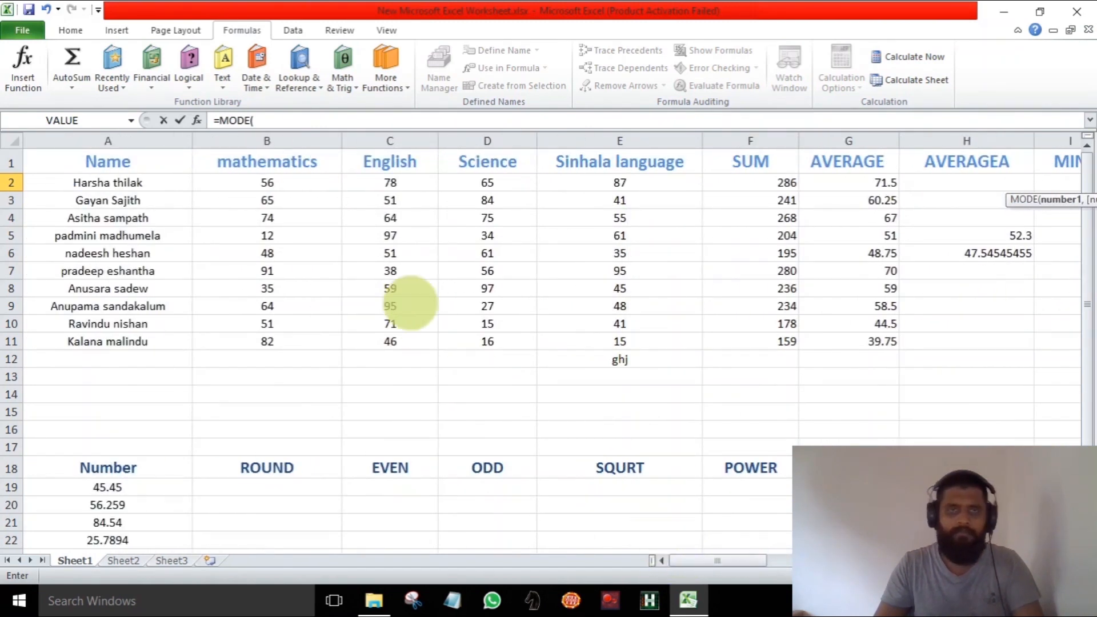
drag(309, 184, 586, 184)
key(Return)
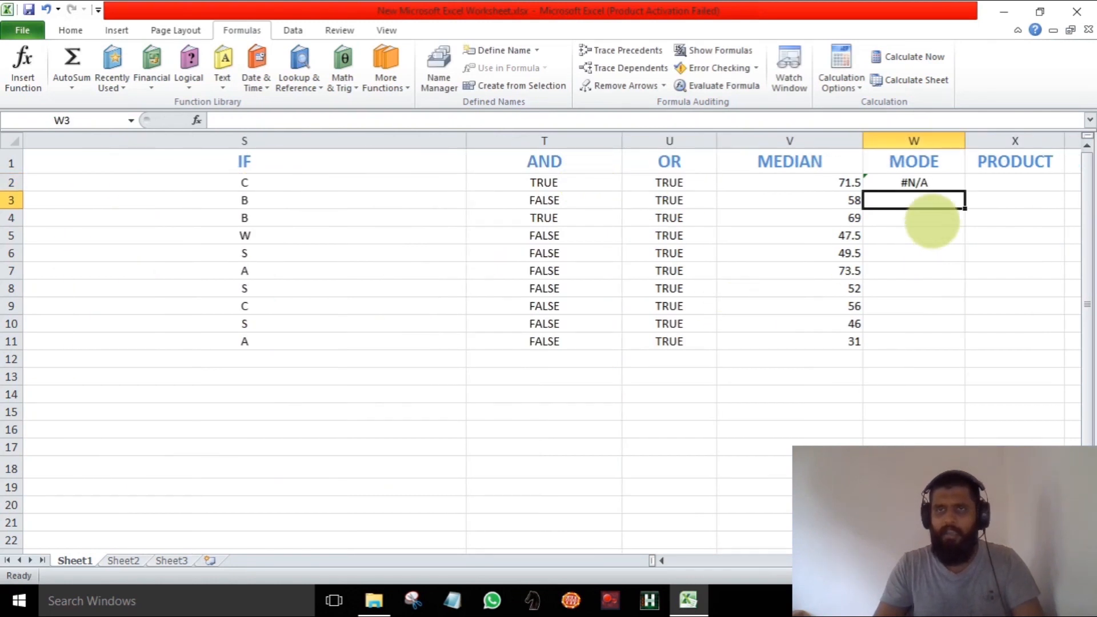
Inspect the MODE formula in W2 and examine the marks in B2 through E2 for repeated values
double_click(915, 183)
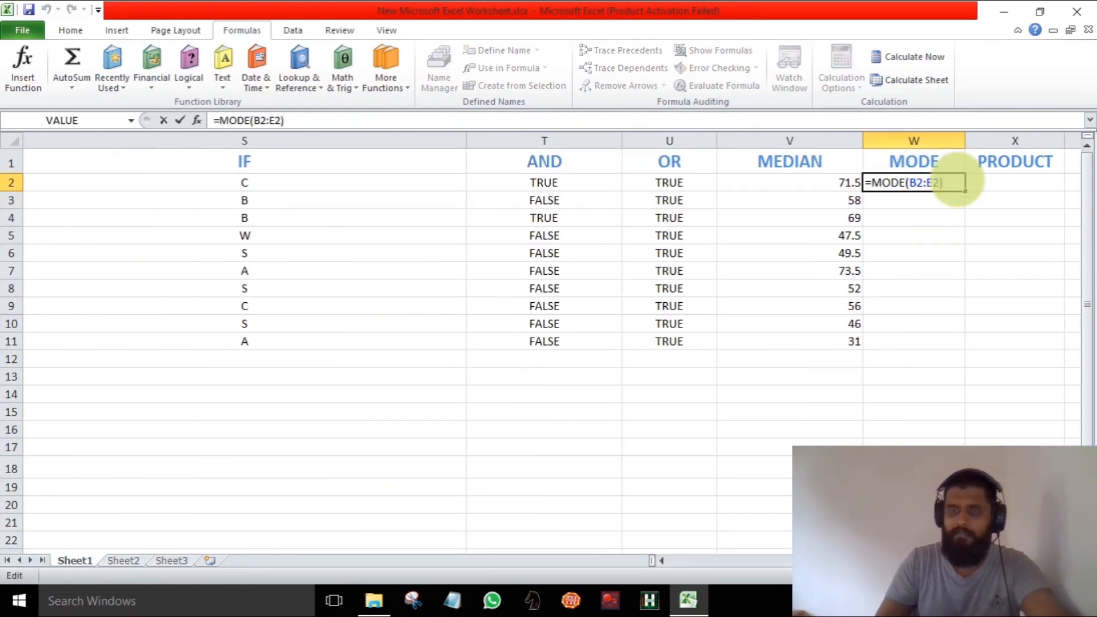
key(Return)
drag(937, 561, 663, 553)
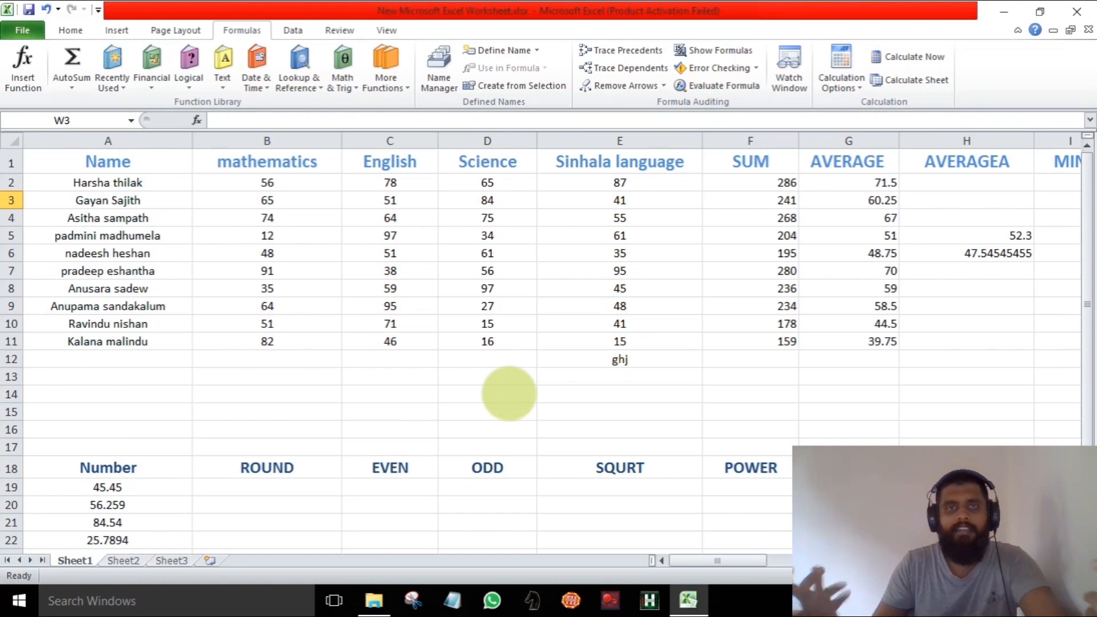
click(289, 182)
click(400, 182)
click(470, 183)
click(595, 179)
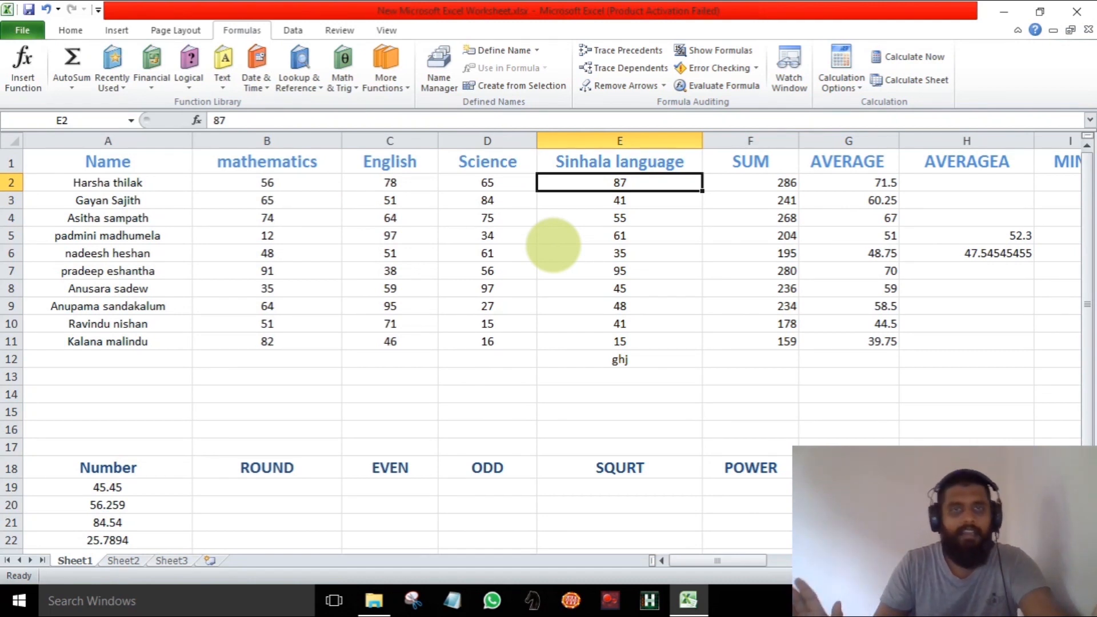
click(406, 182)
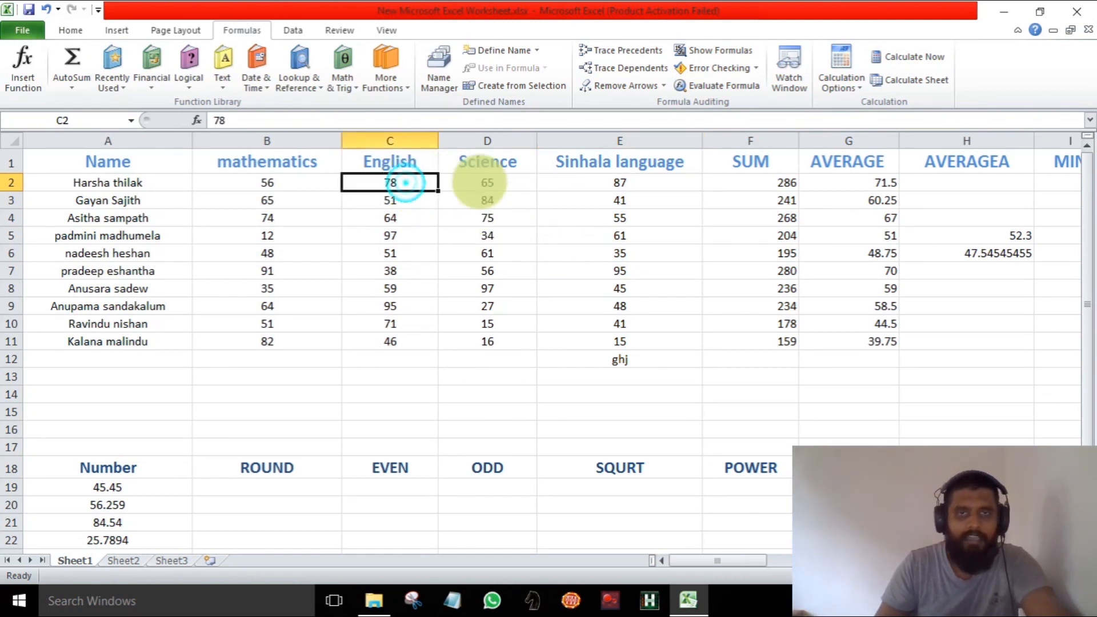
click(480, 182)
click(600, 183)
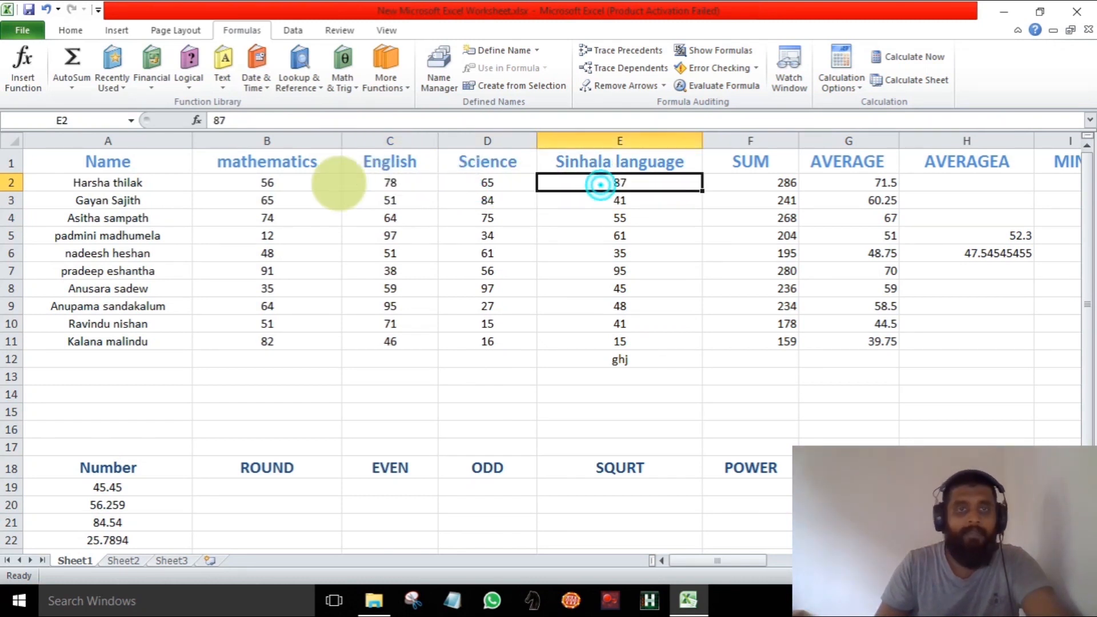
click(290, 190)
click(375, 186)
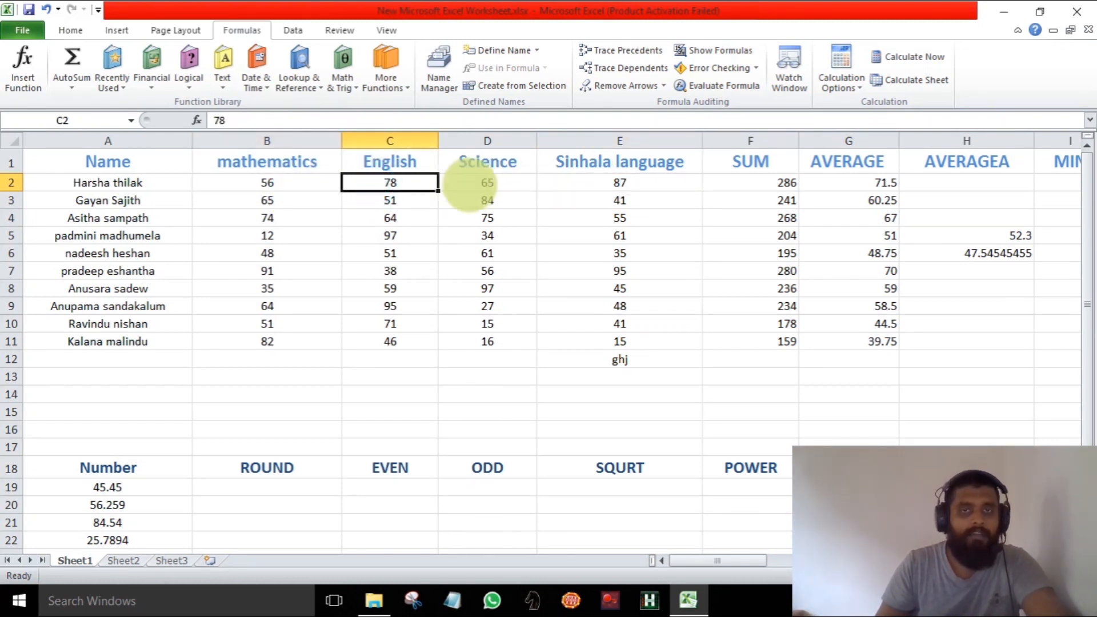
Set the Science mark in D2 to 78 to match the English mark in C2
double_click(488, 188)
double_click(490, 185)
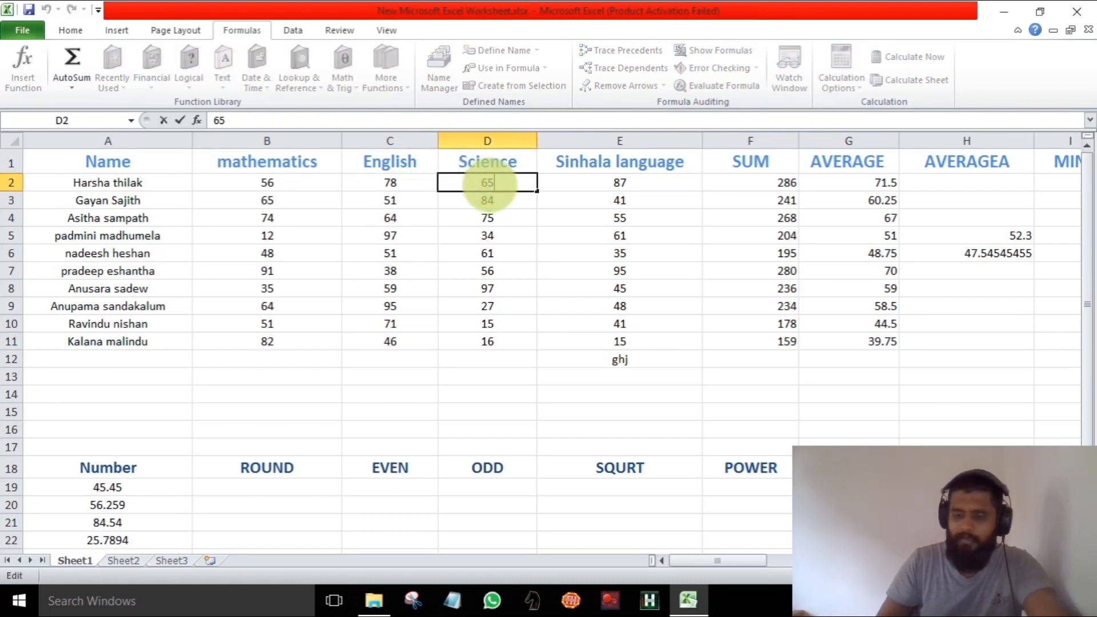
key(BackSpace)
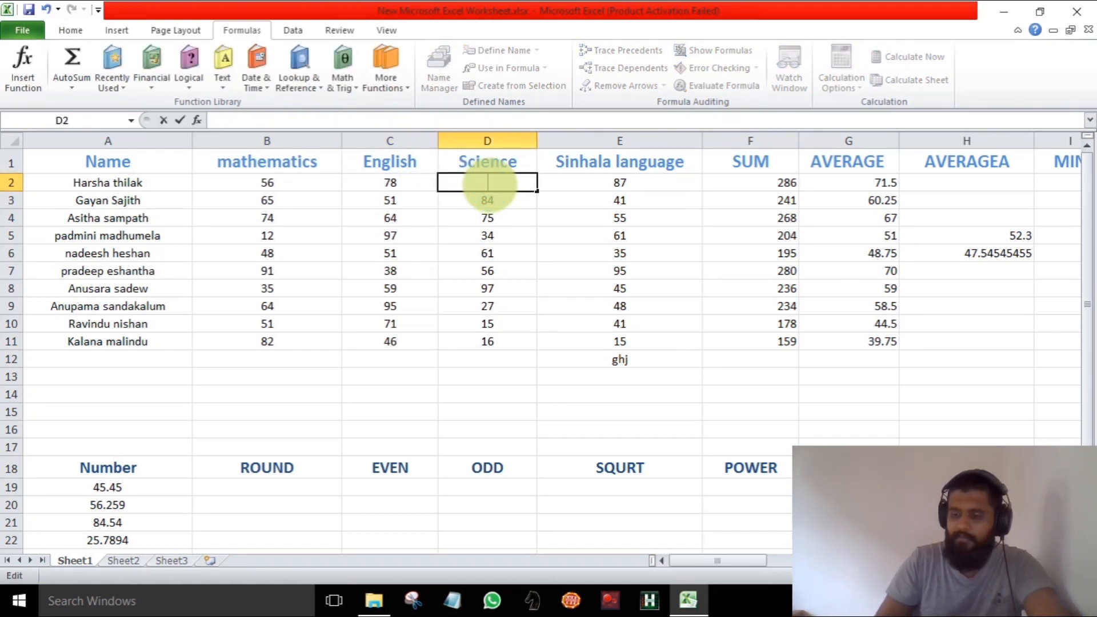
text(78)
key(Return)
Check the MODE result in W2 and fill its formula down through W11
drag(714, 560, 735, 562)
click(931, 183)
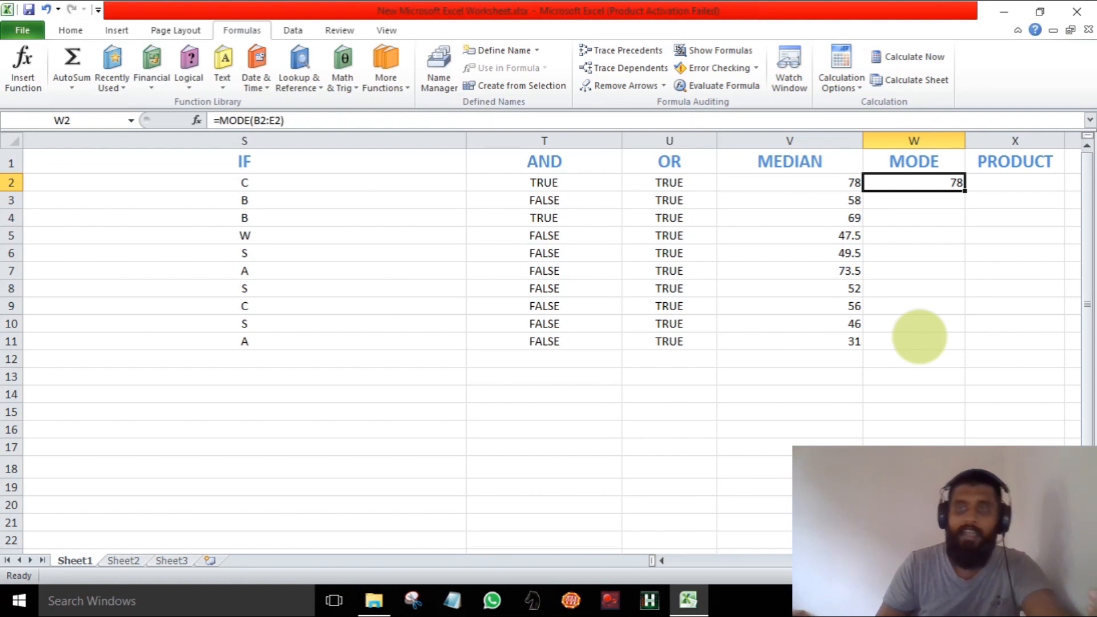
drag(965, 190, 970, 355)
click(943, 463)
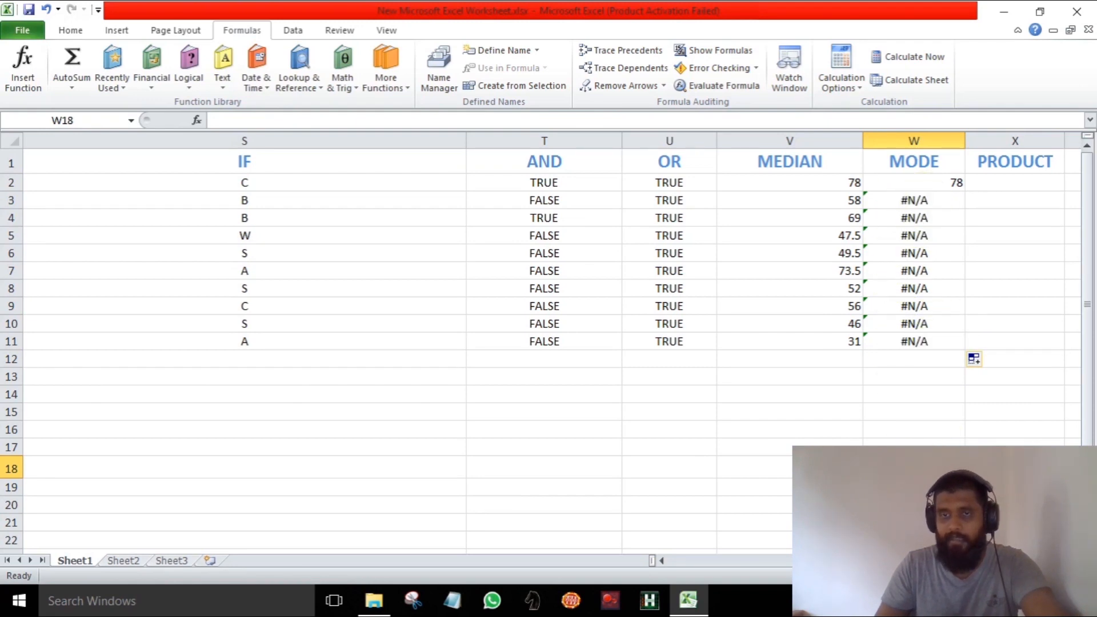
Set the Science mark in D8 to 45 to match the Sinhala language mark, and check the MODE result for that row
drag(983, 562, 679, 563)
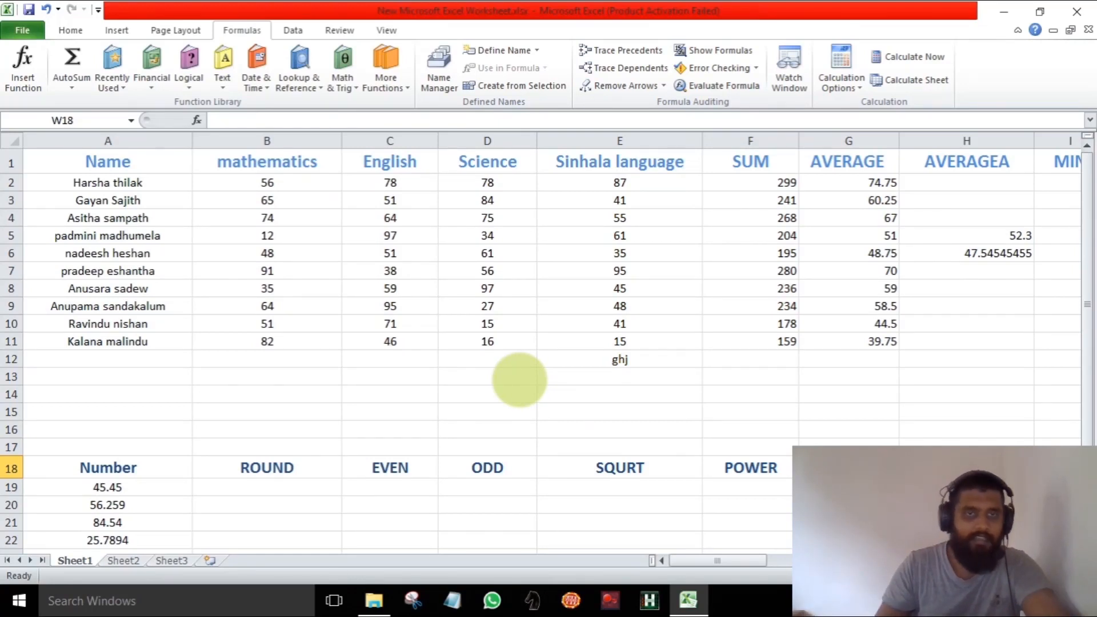
double_click(489, 290)
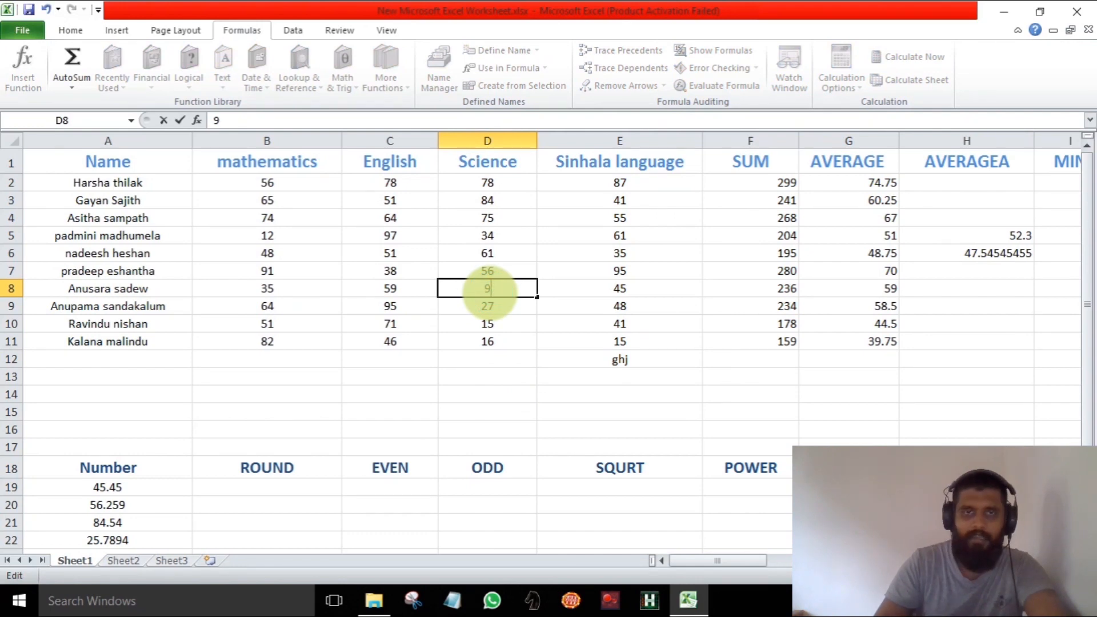
key(BackSpace)
text(45)
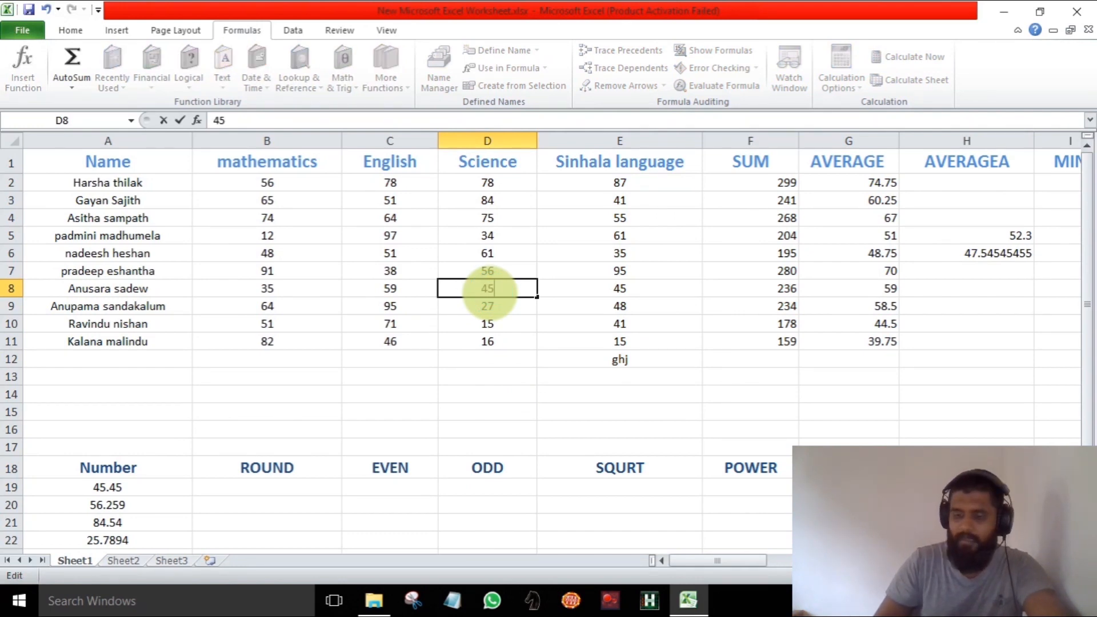
key(Return)
drag(727, 557, 742, 559)
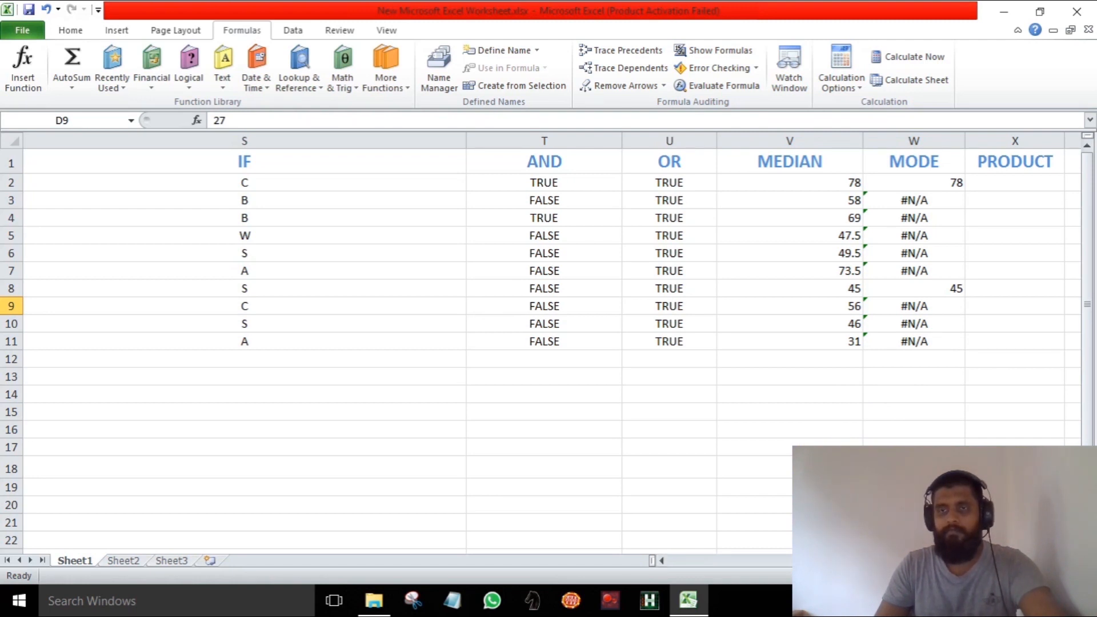
Review the PRODUCT column and the subject marks in B2 through E2 that it is meant to multiply
scroll(552, 350, right, 1)
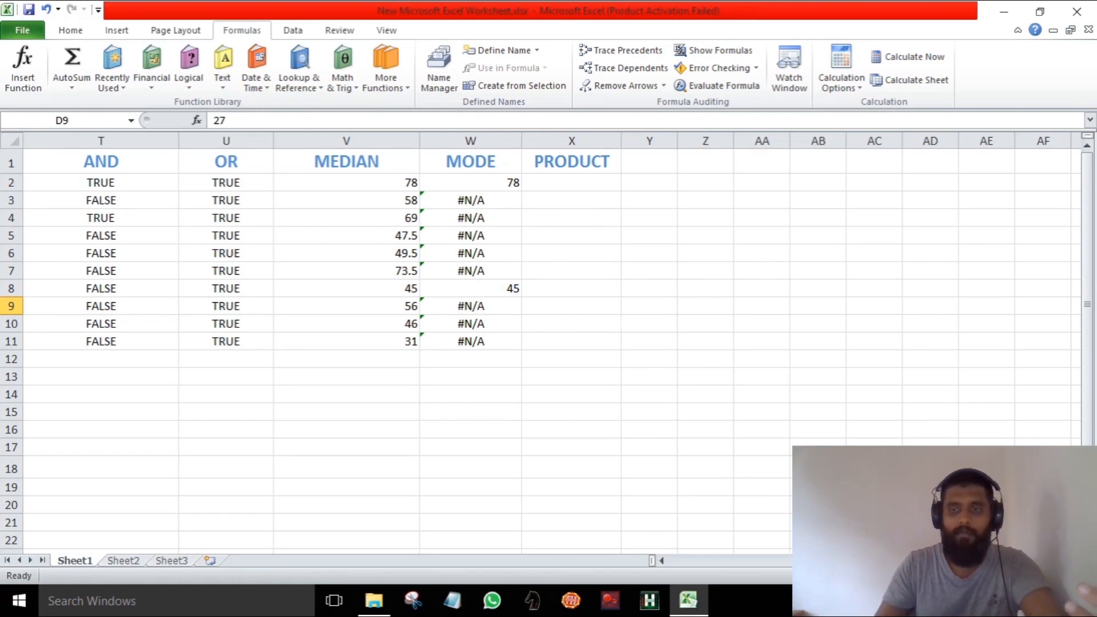
drag(960, 561, 711, 553)
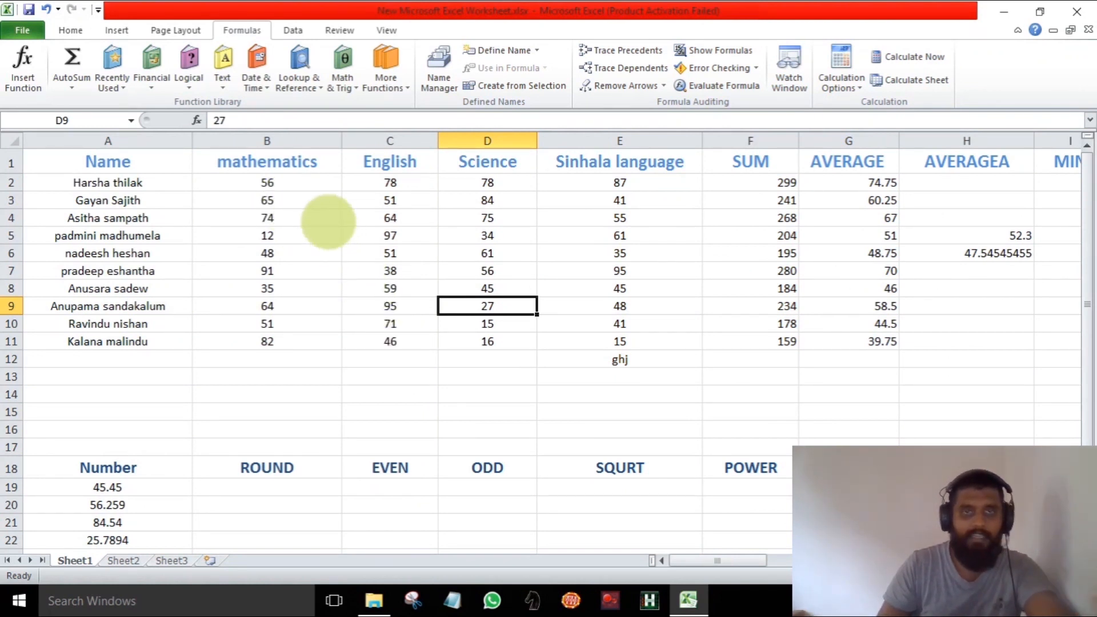
drag(299, 179, 566, 183)
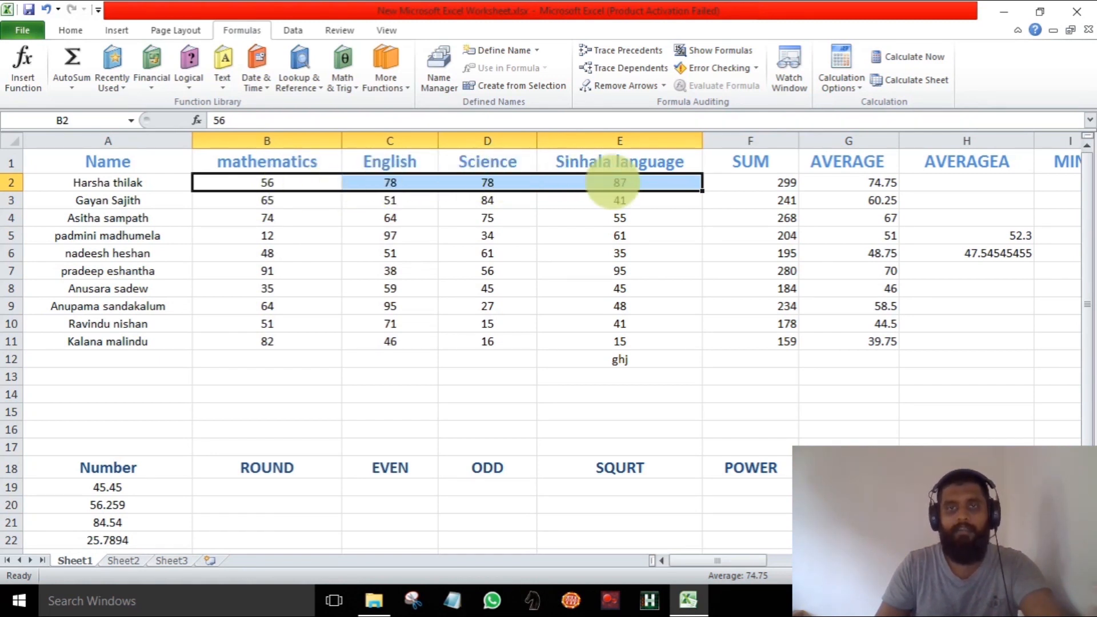
click(601, 233)
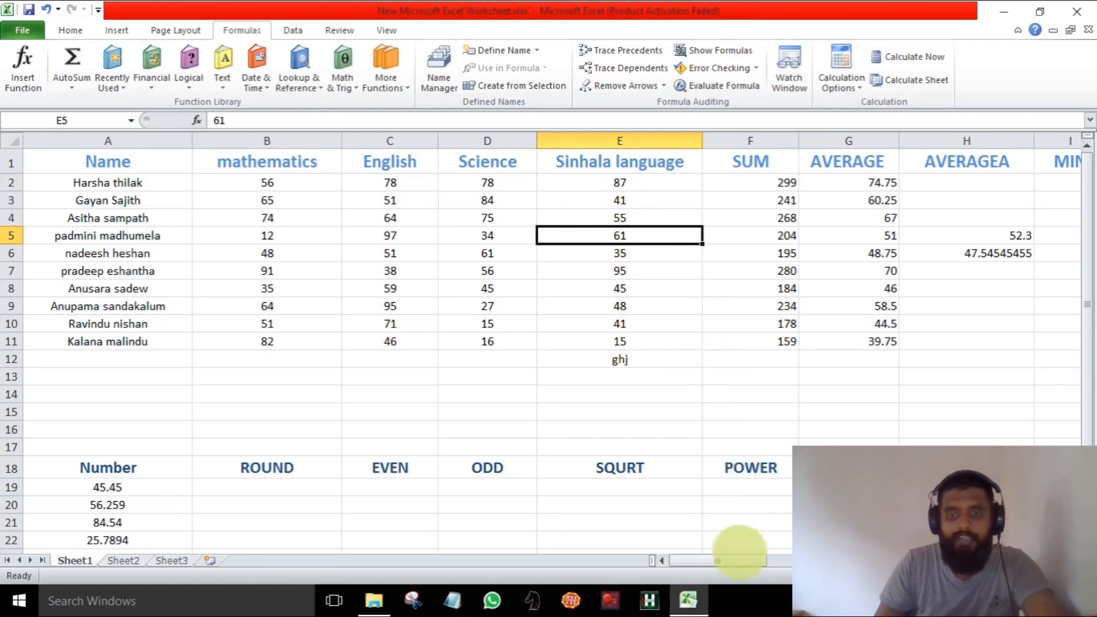
Enter a PRODUCT formula in X2 over the subject marks in B2:E2
drag(737, 561, 800, 560)
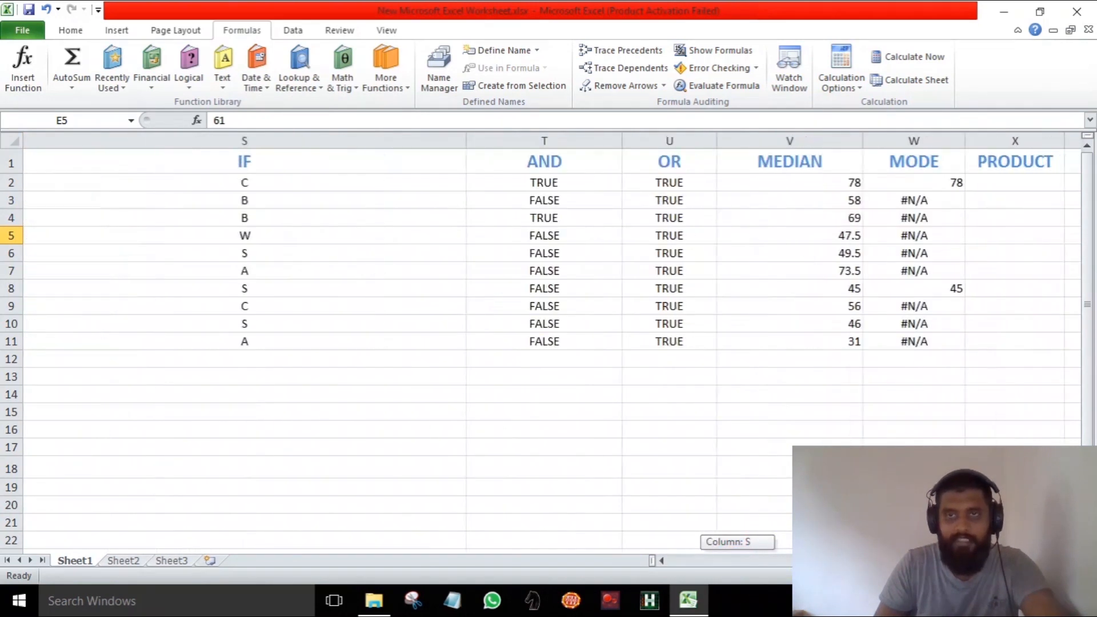
double_click(1001, 183)
text(=pro)
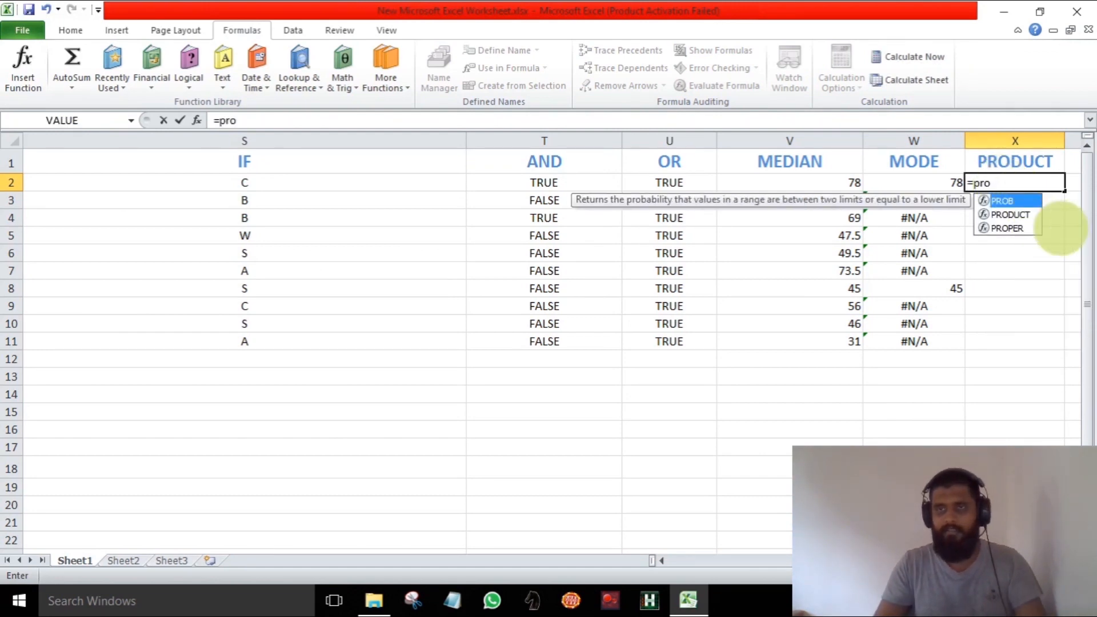
double_click(1009, 214)
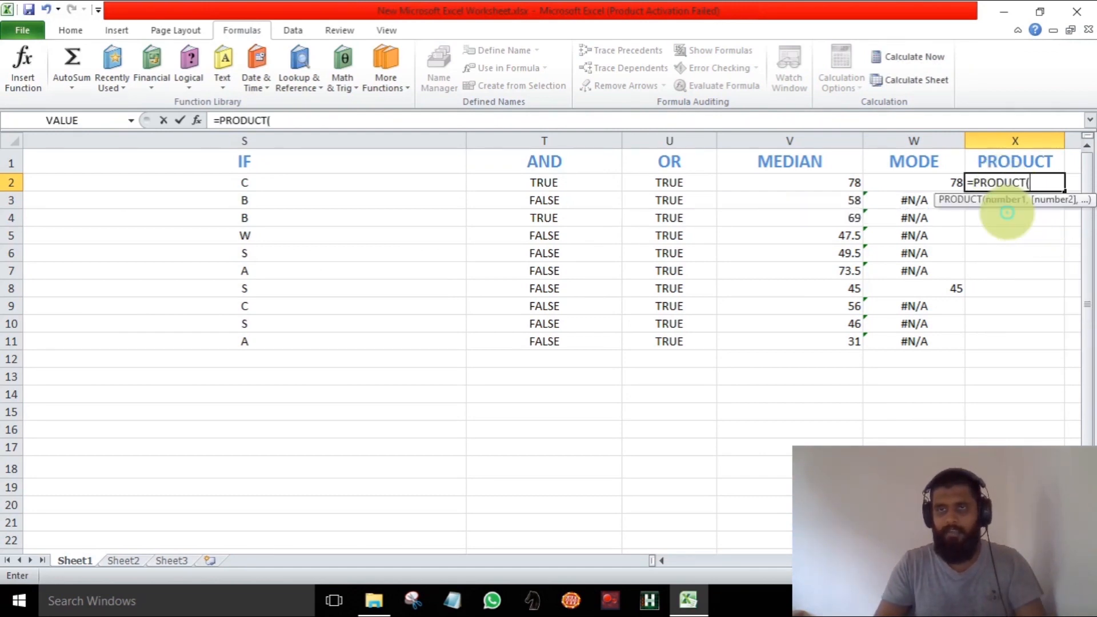
drag(943, 561, 655, 565)
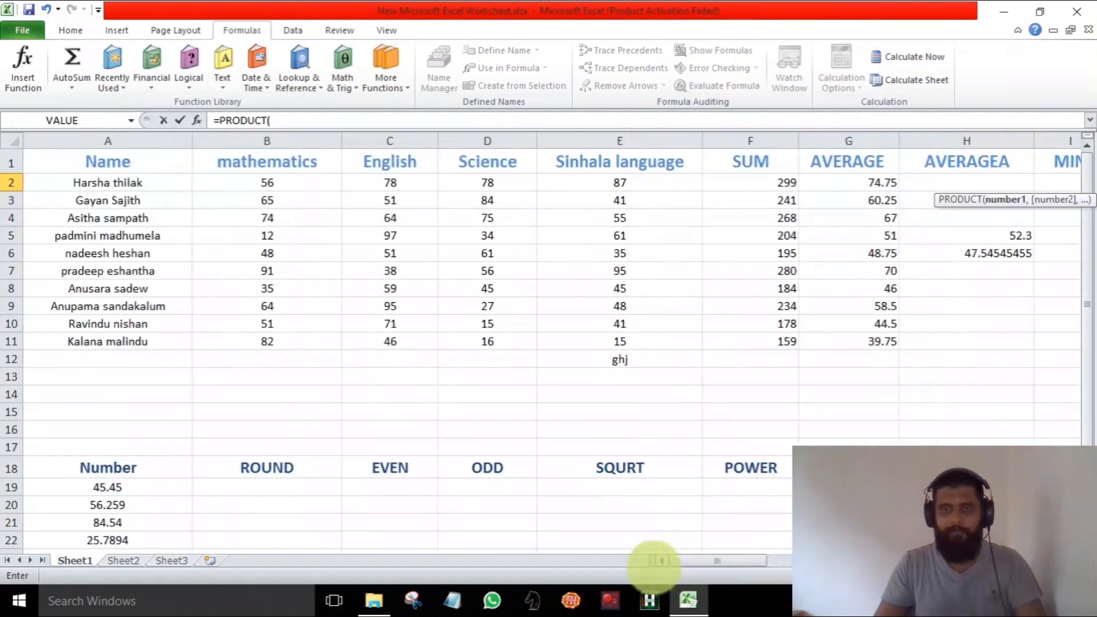
drag(305, 187, 578, 183)
key(Return)
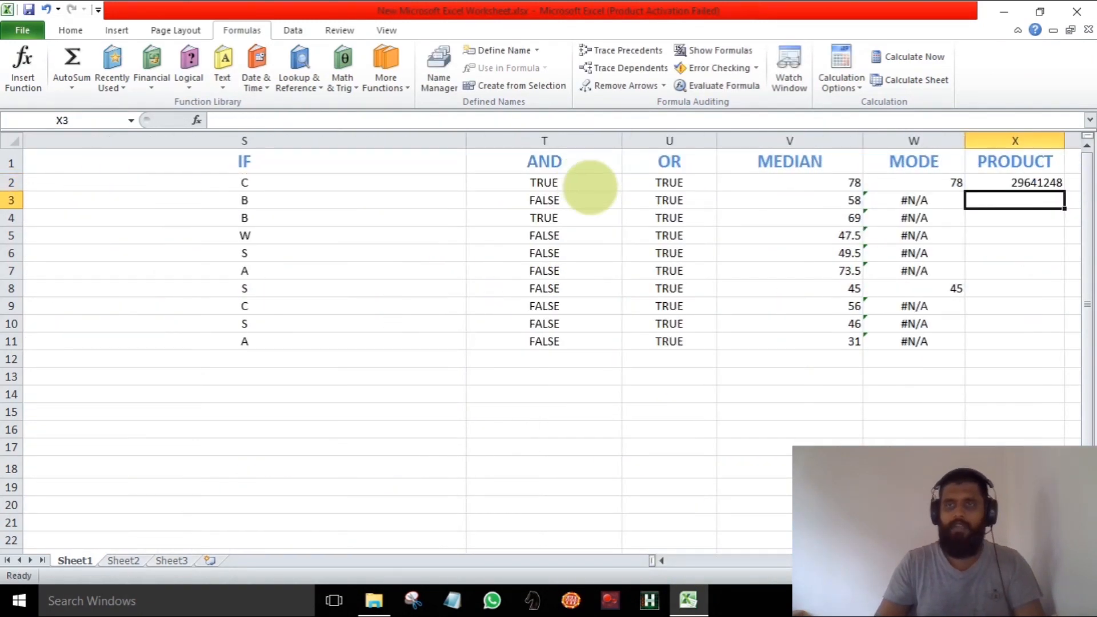
Fill the PRODUCT formula from X2 down through X11
click(1026, 182)
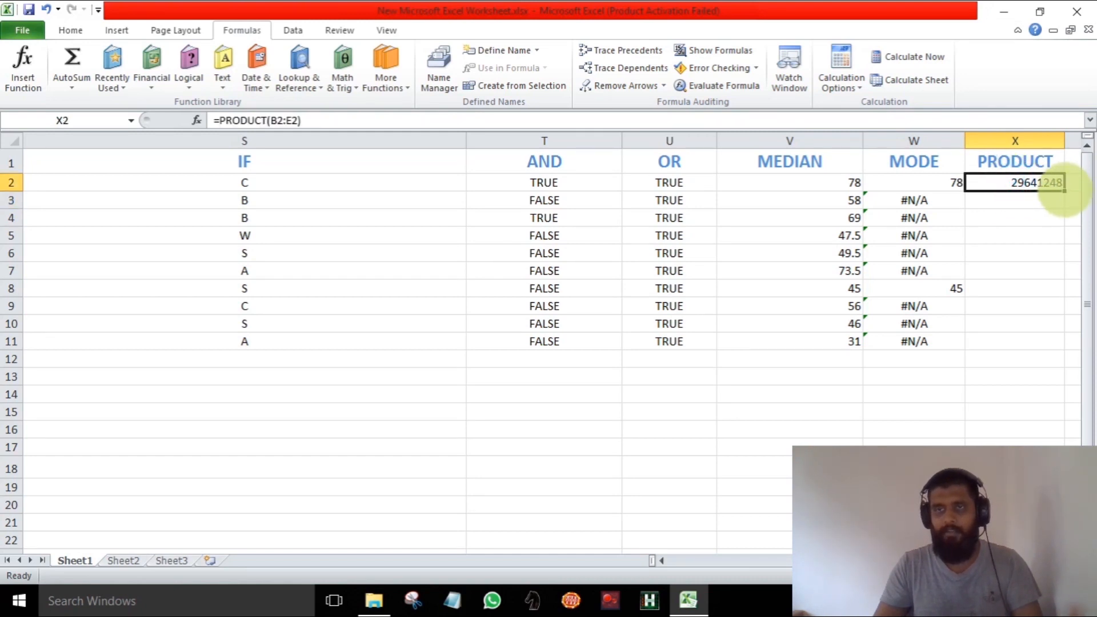
drag(1064, 191, 1058, 344)
click(913, 443)
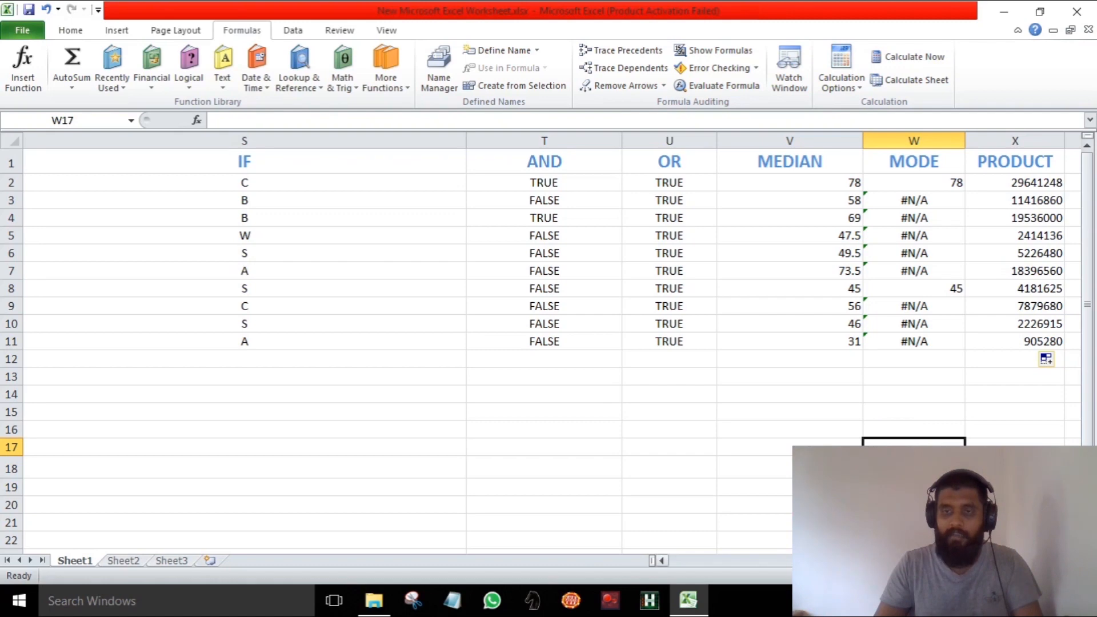
Examine the Number table starting in row 18 and look through the available Math & Trig functions
drag(966, 560, 662, 544)
scroll(642, 394, down, 5)
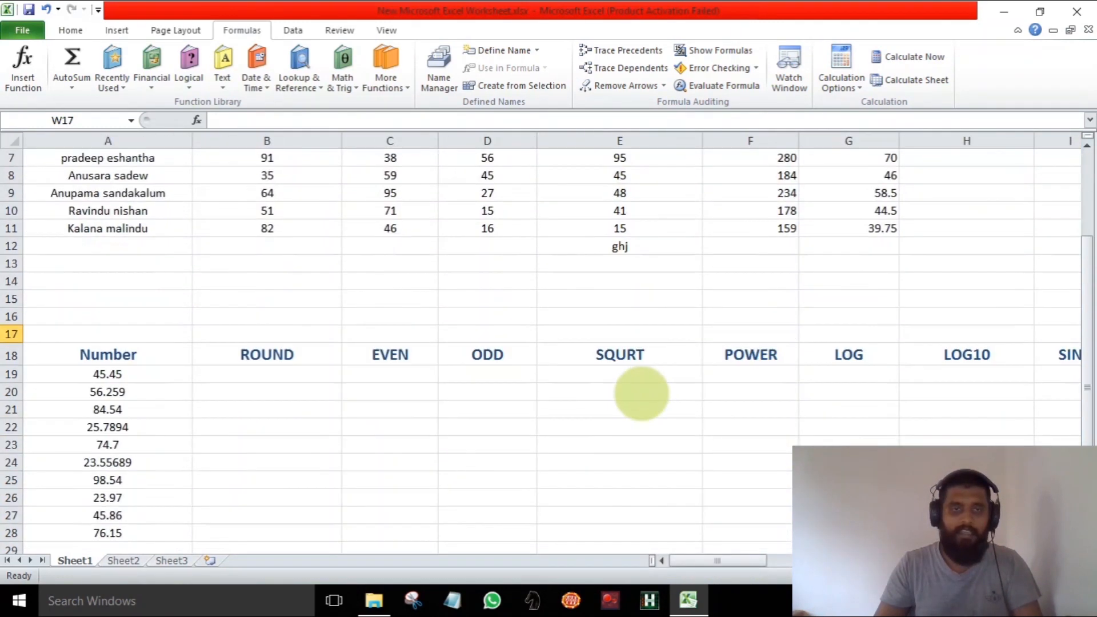
scroll(641, 394, up, 2)
drag(738, 560, 674, 544)
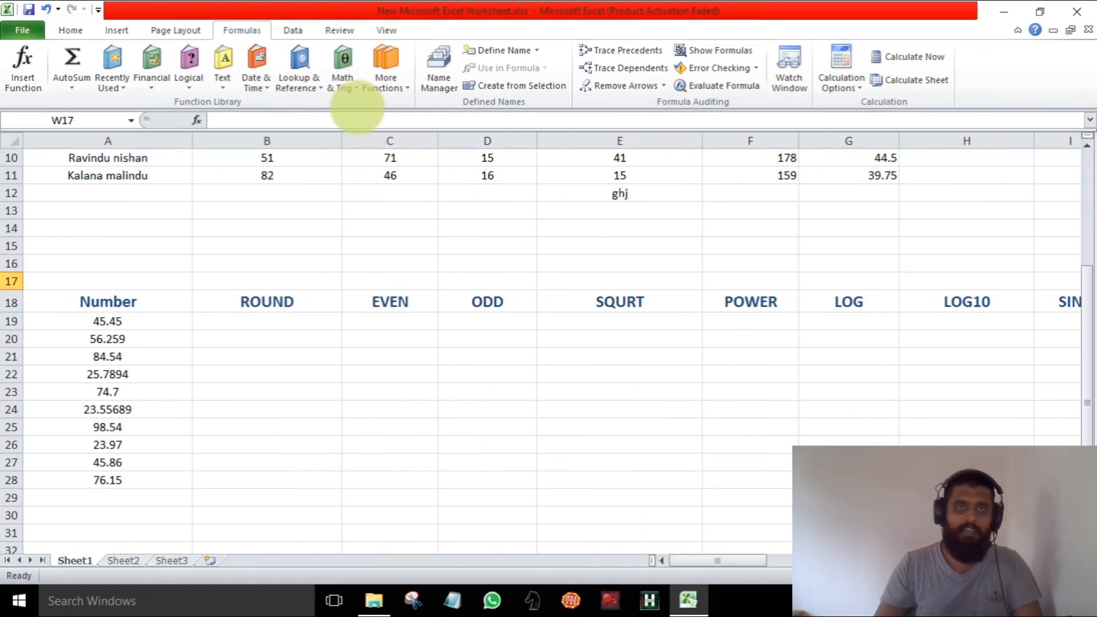
click(343, 68)
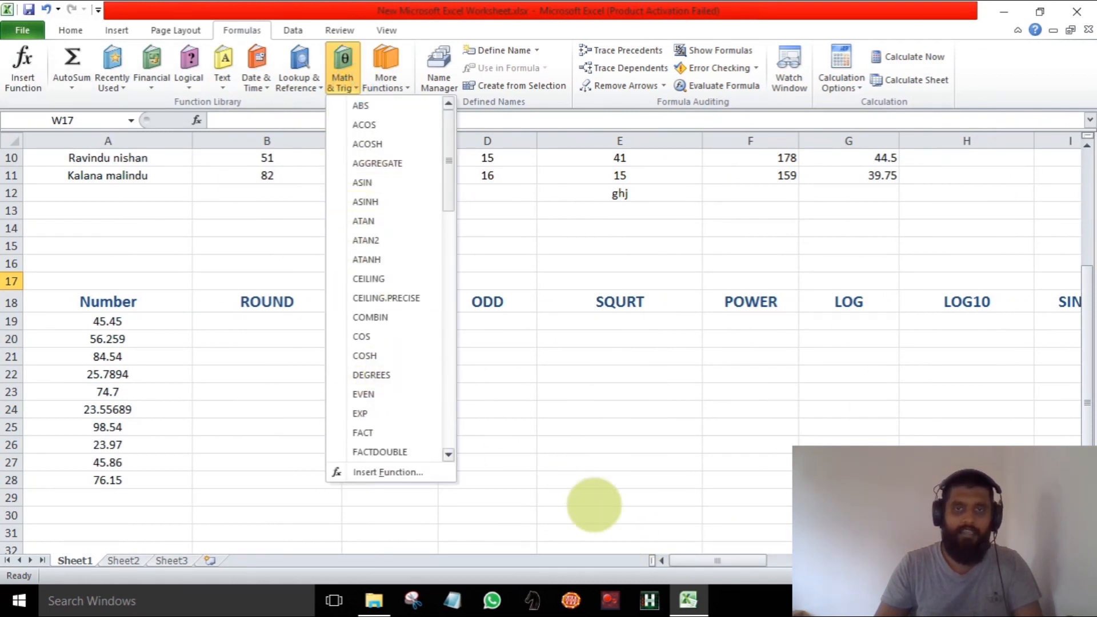
click(595, 504)
click(497, 410)
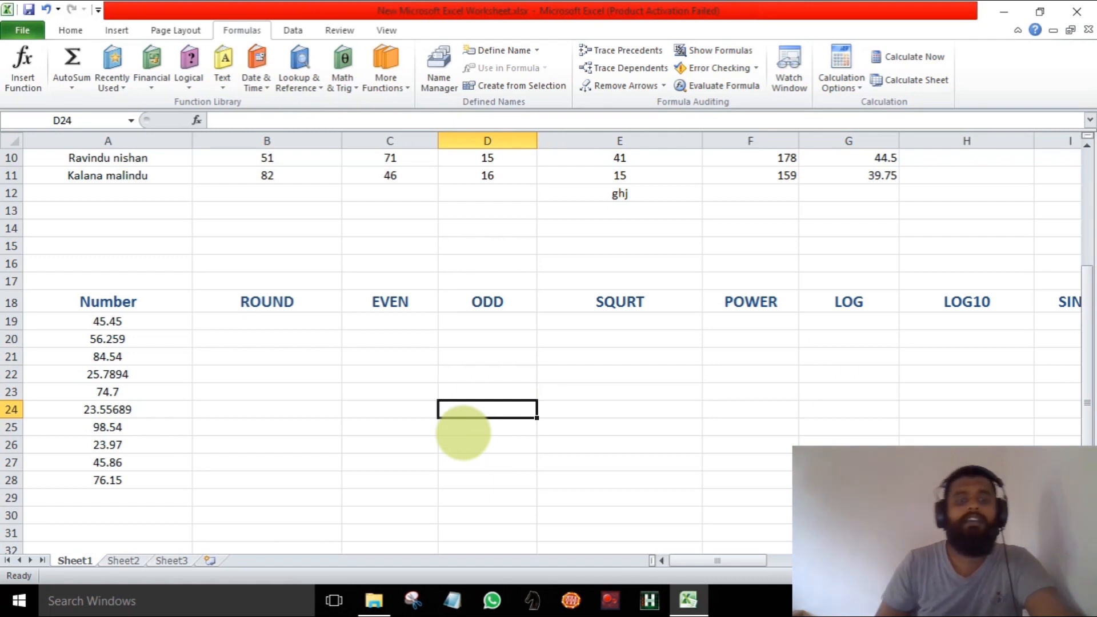
Enter the formula =ROUND(A19,1) in B19 to round the first number to one decimal place
double_click(280, 322)
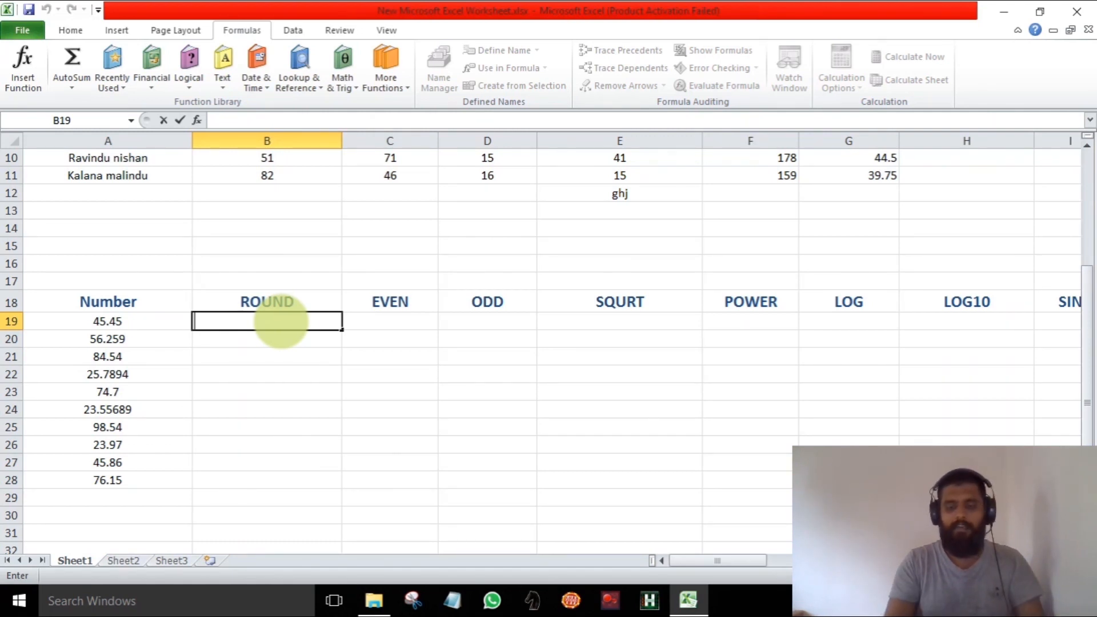
text(ro)
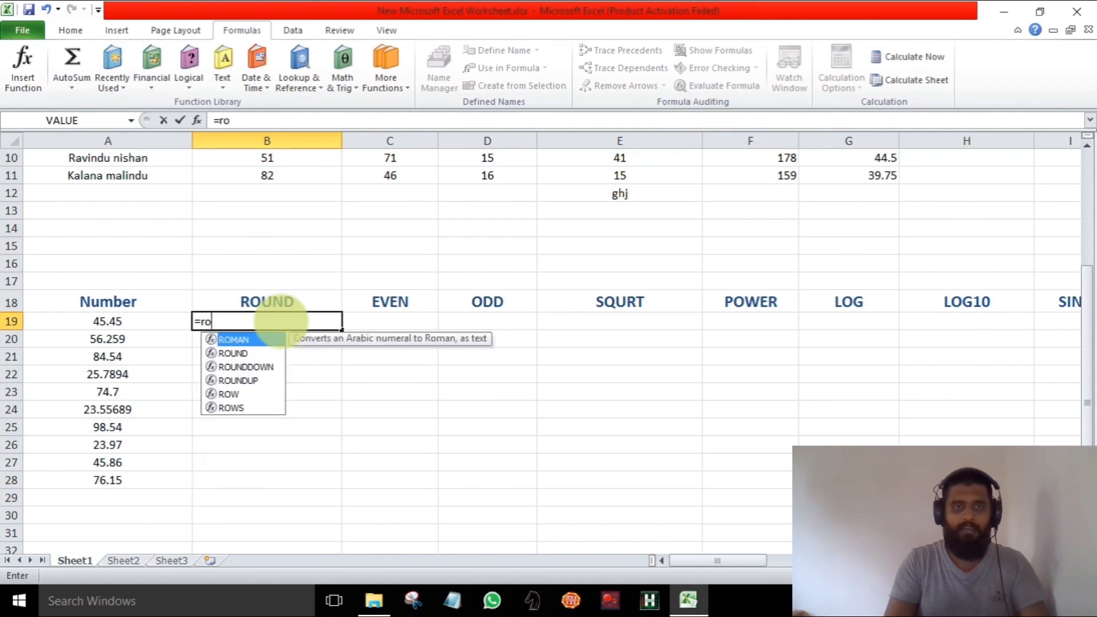
double_click(234, 353)
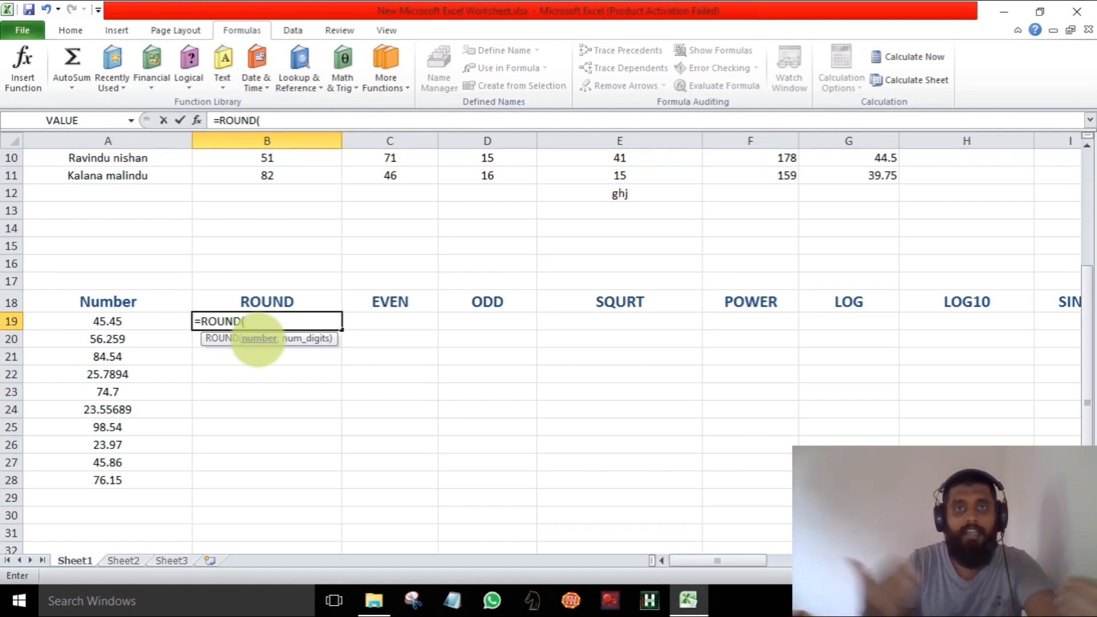
click(138, 323)
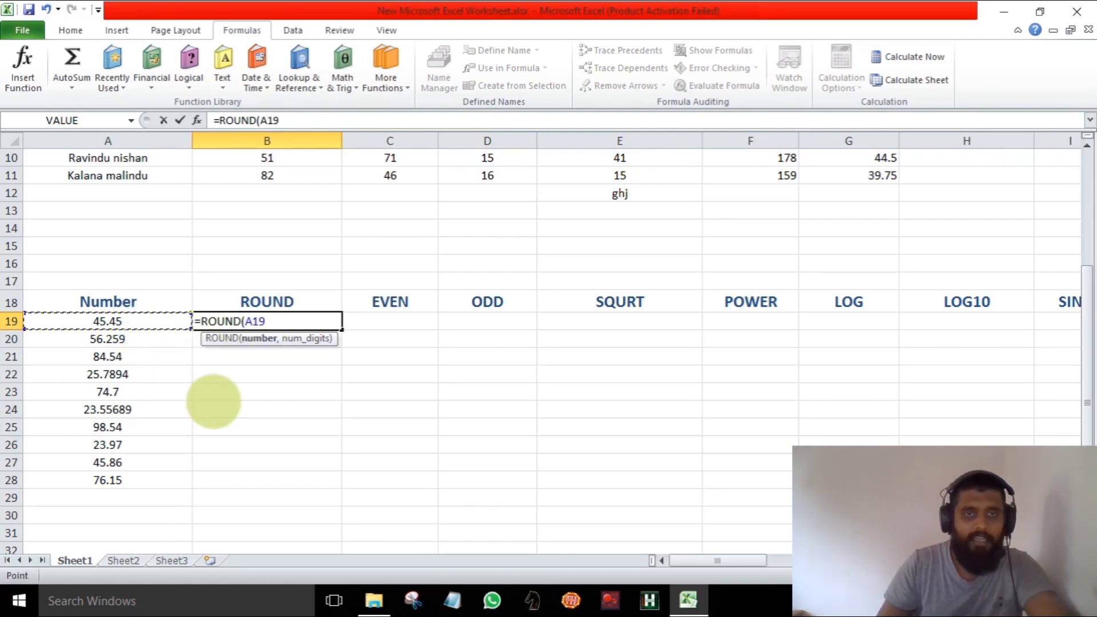
text(,1)
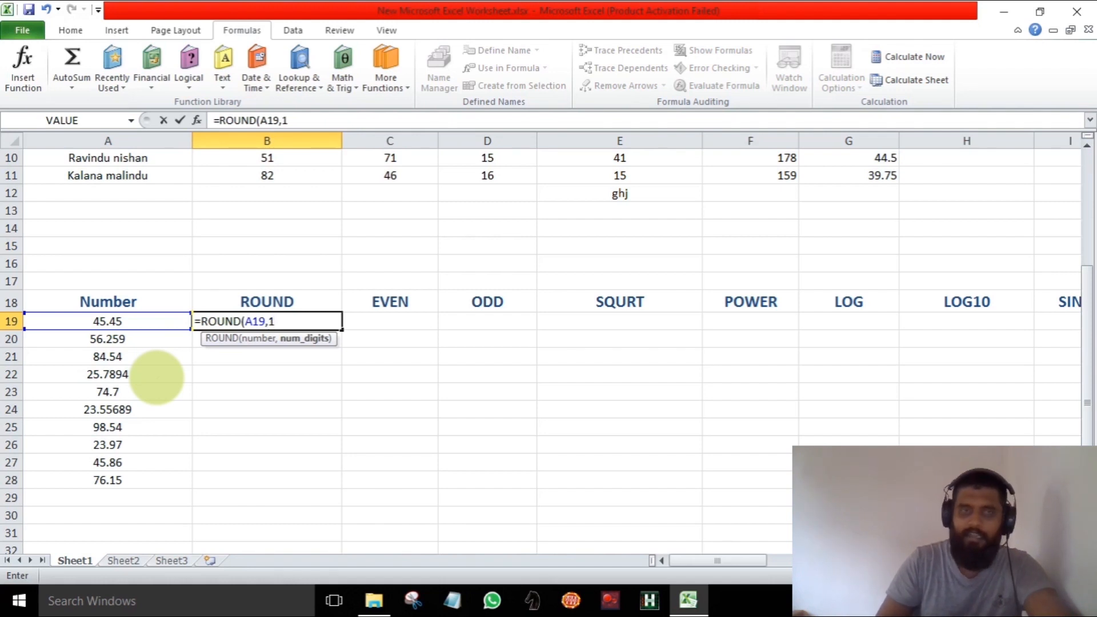
key(Return)
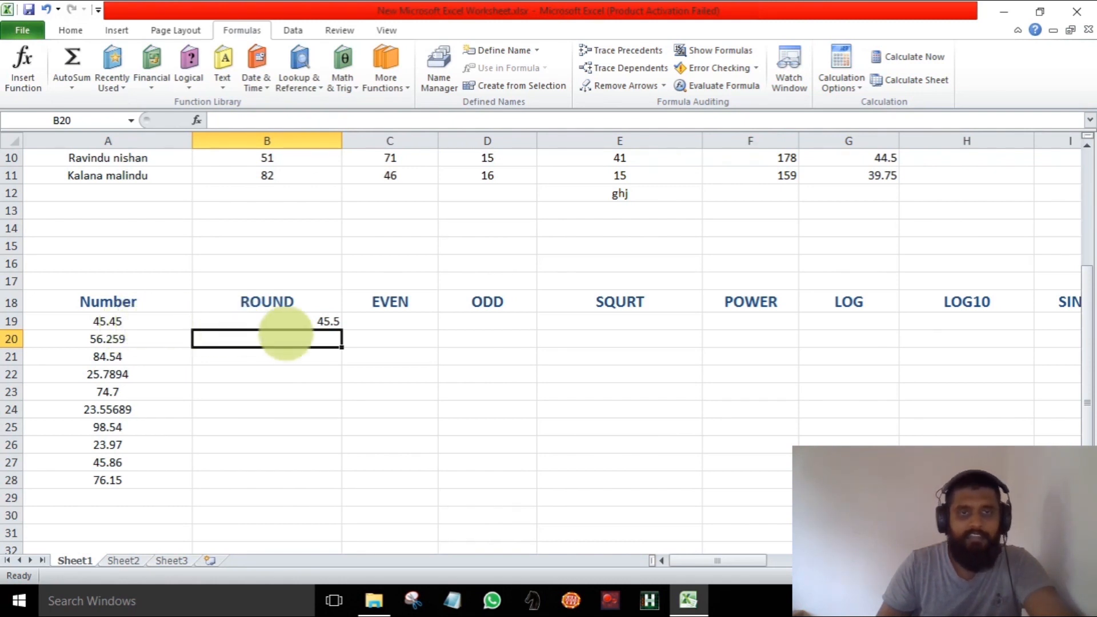
Try filling the one-decimal ROUND formula from B19 down through B28, and undo the fill
click(317, 323)
drag(342, 328, 360, 487)
click(473, 479)
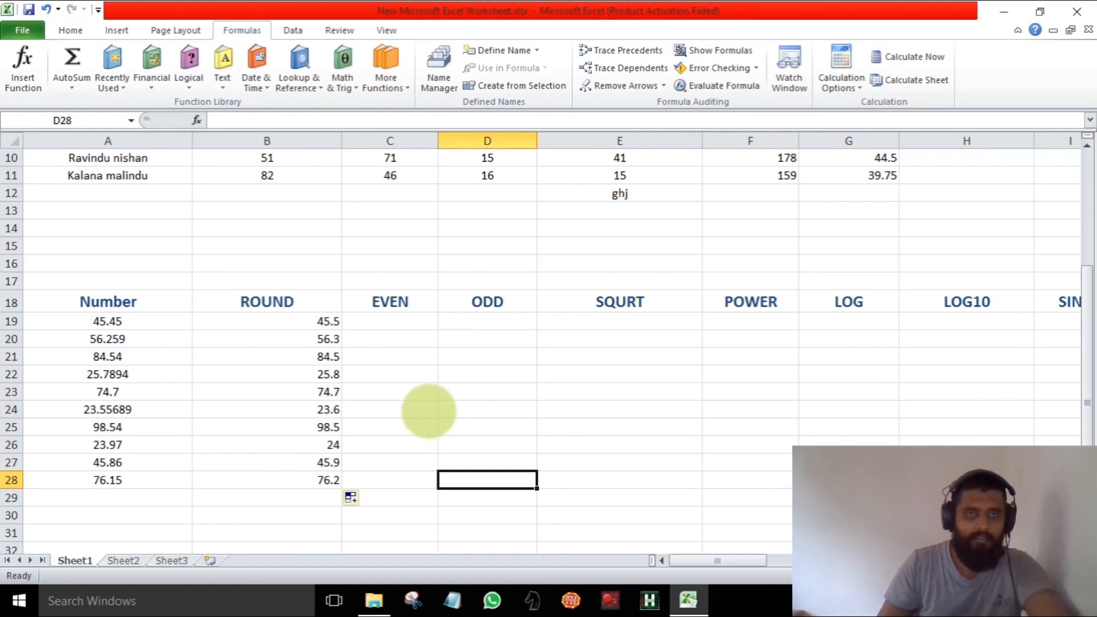
key(ctrl+z)
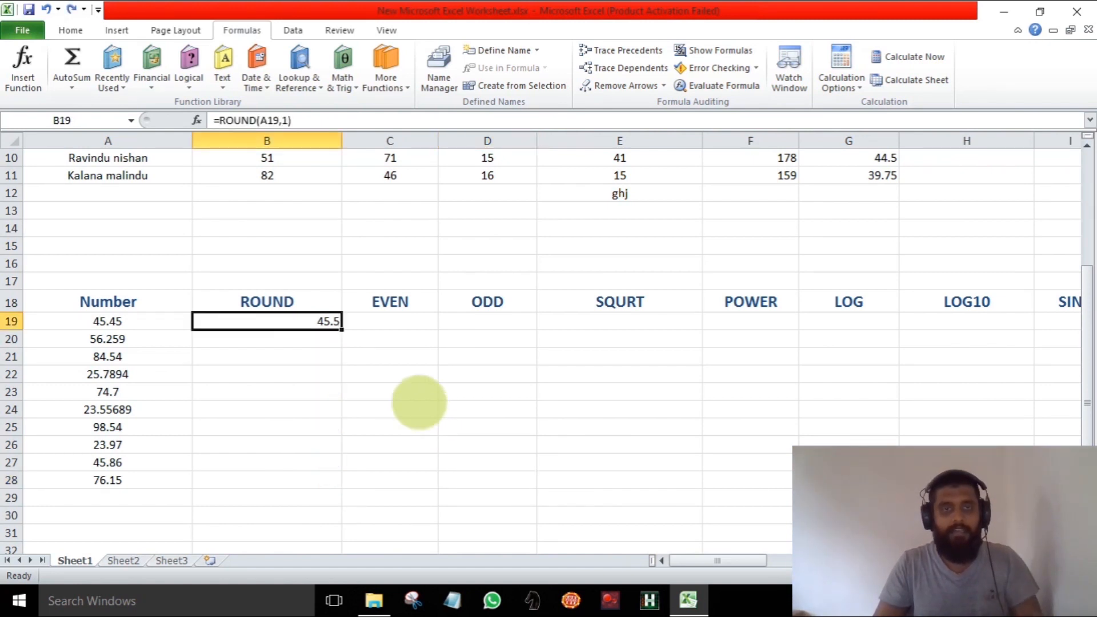
Change the number of digits in B19's ROUND formula to 0 and fill it down through B28
double_click(312, 322)
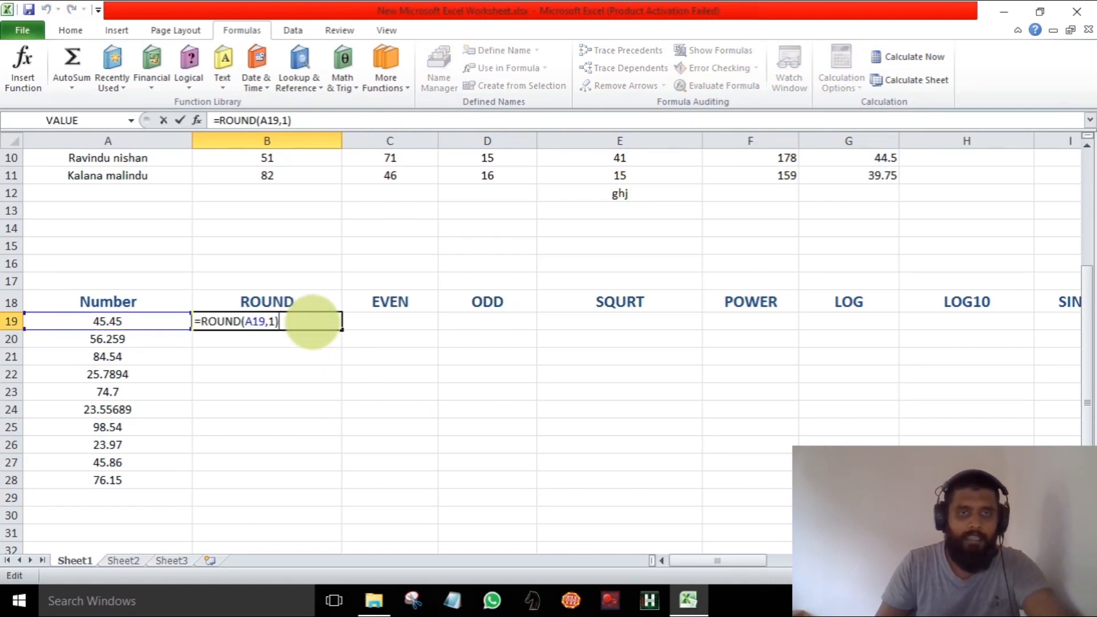
key(Left)
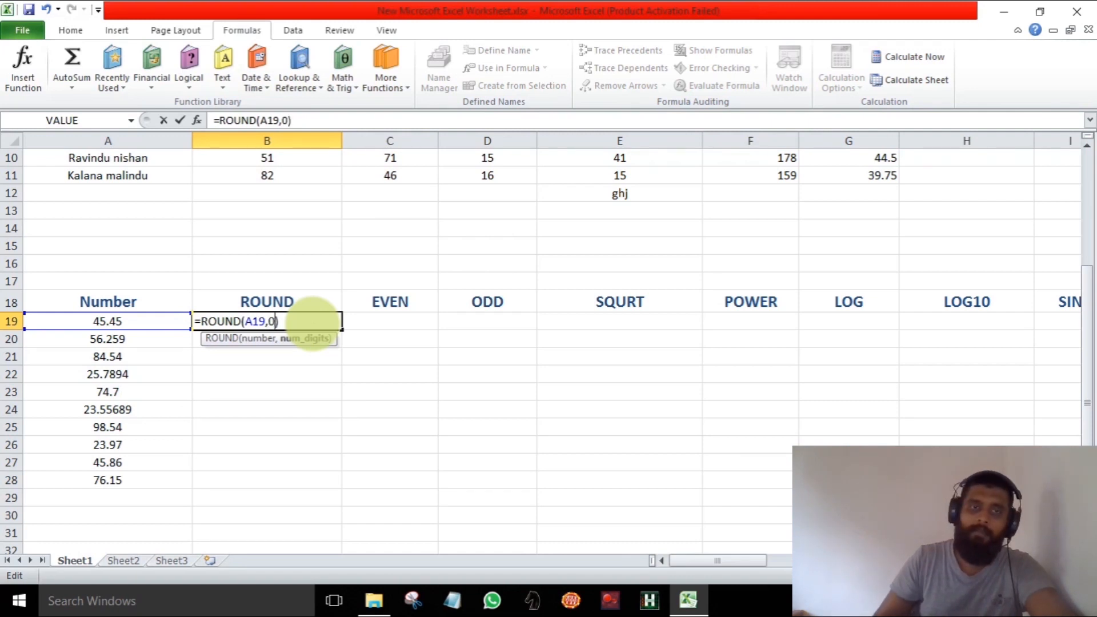
key(Return)
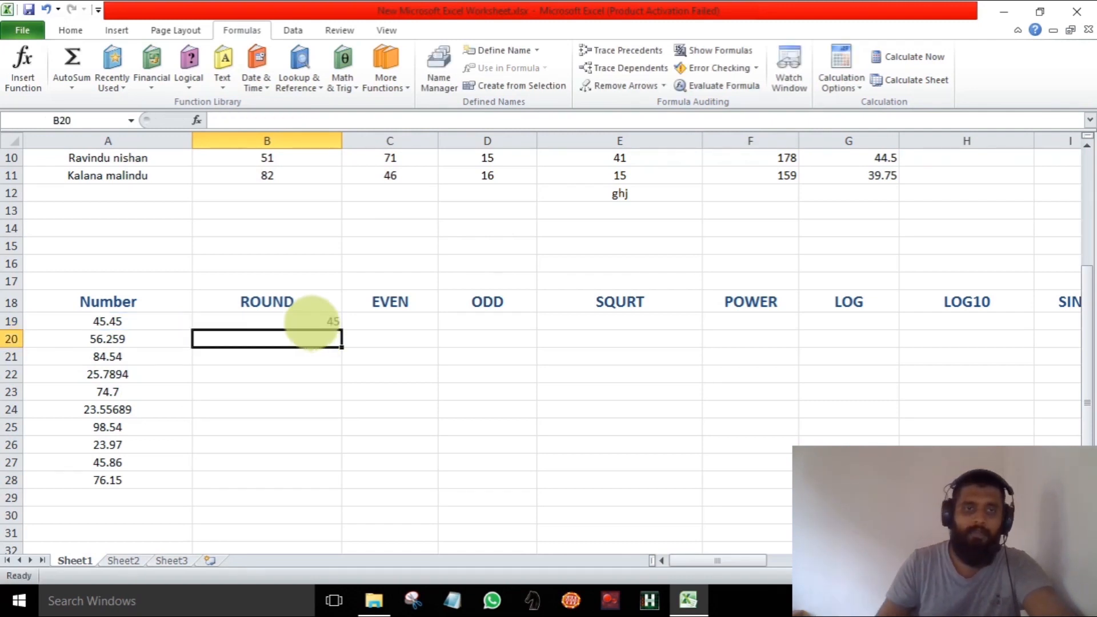
click(312, 322)
drag(341, 330, 338, 489)
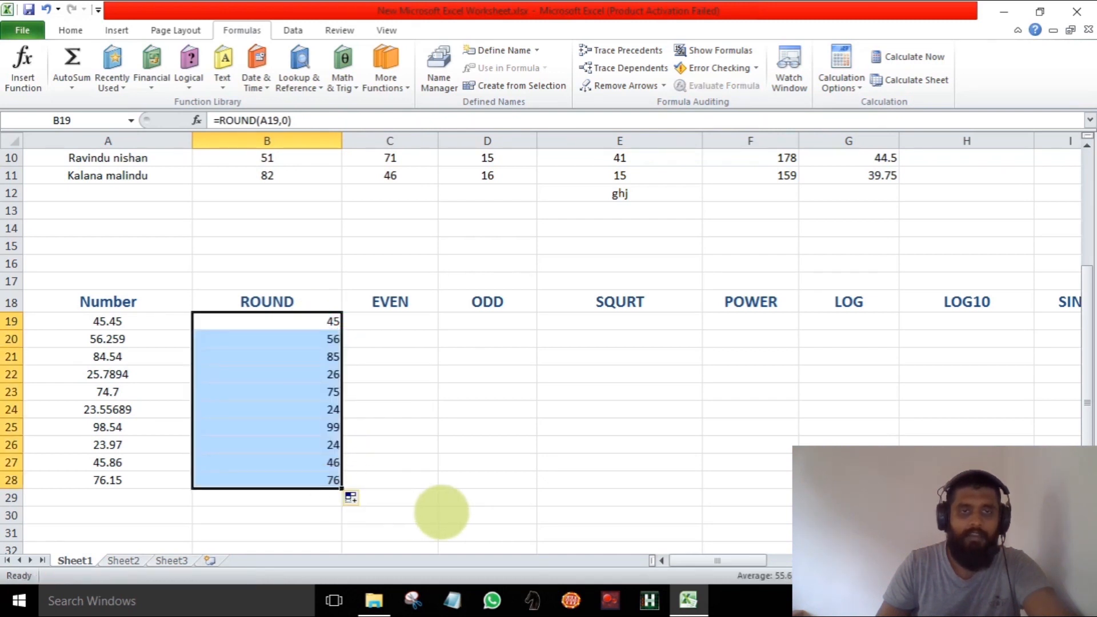
click(442, 512)
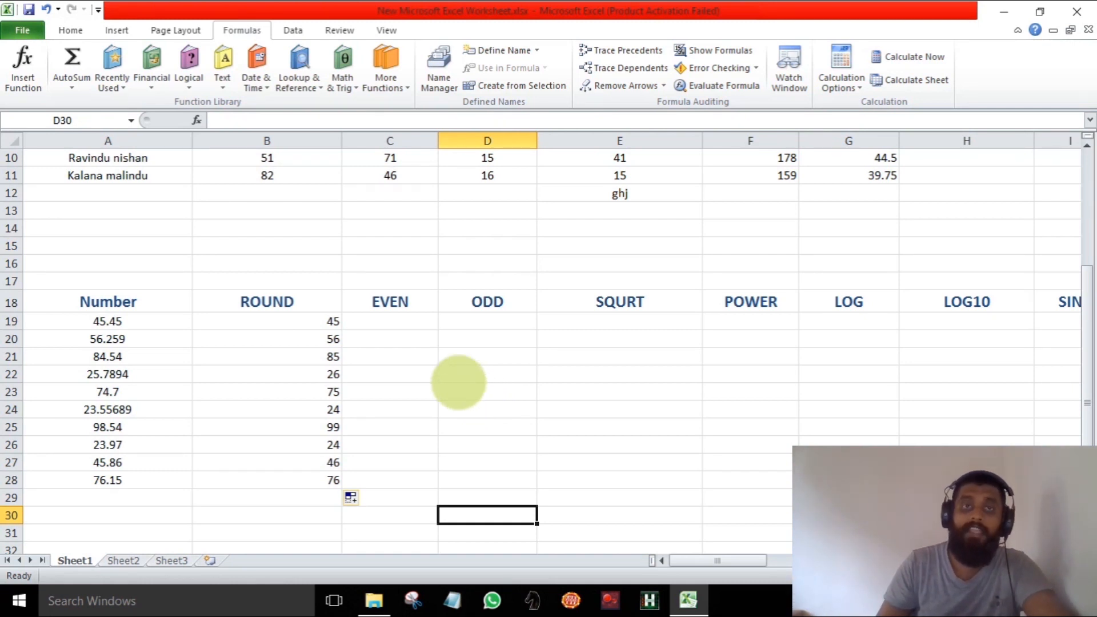
Enter an EVEN formula in C19 that takes the rounded number in B19
click(404, 323)
text(=eve)
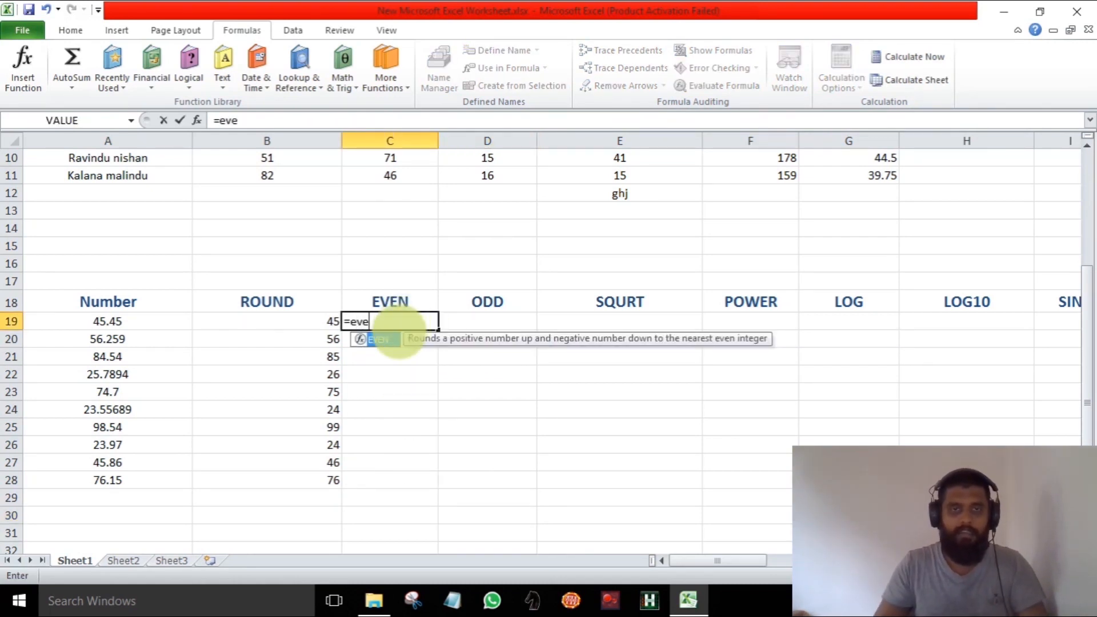
double_click(388, 341)
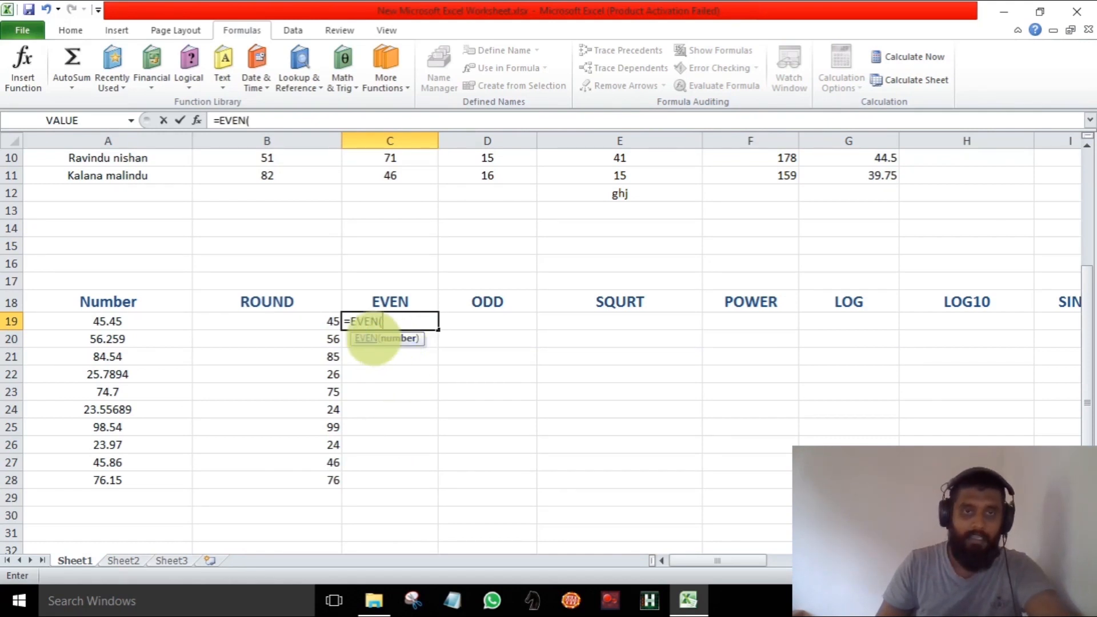
click(317, 322)
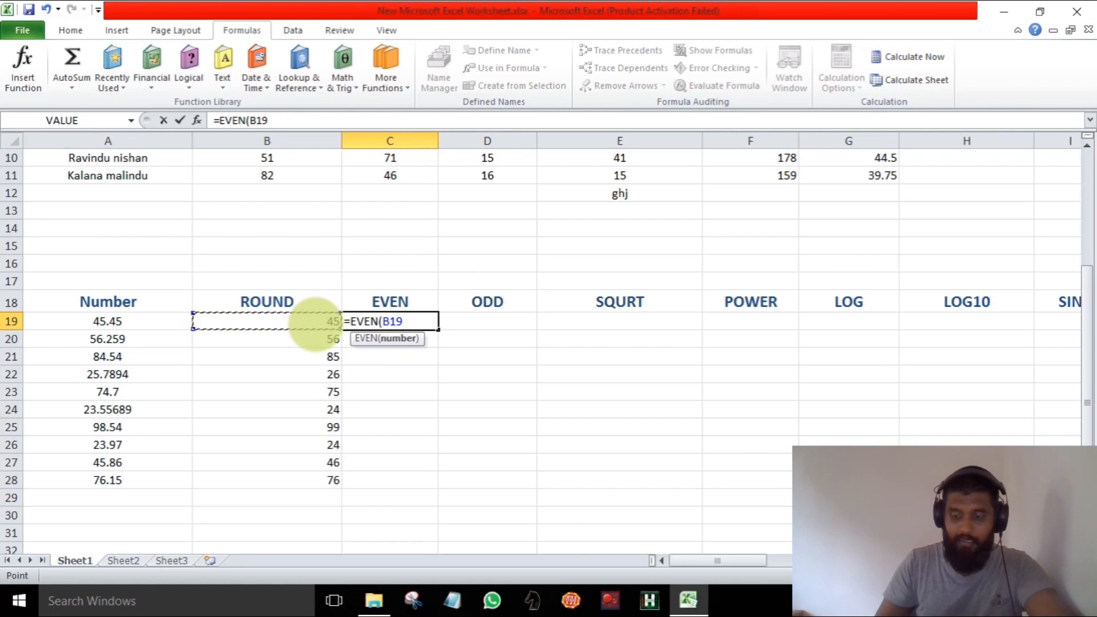
key(Return)
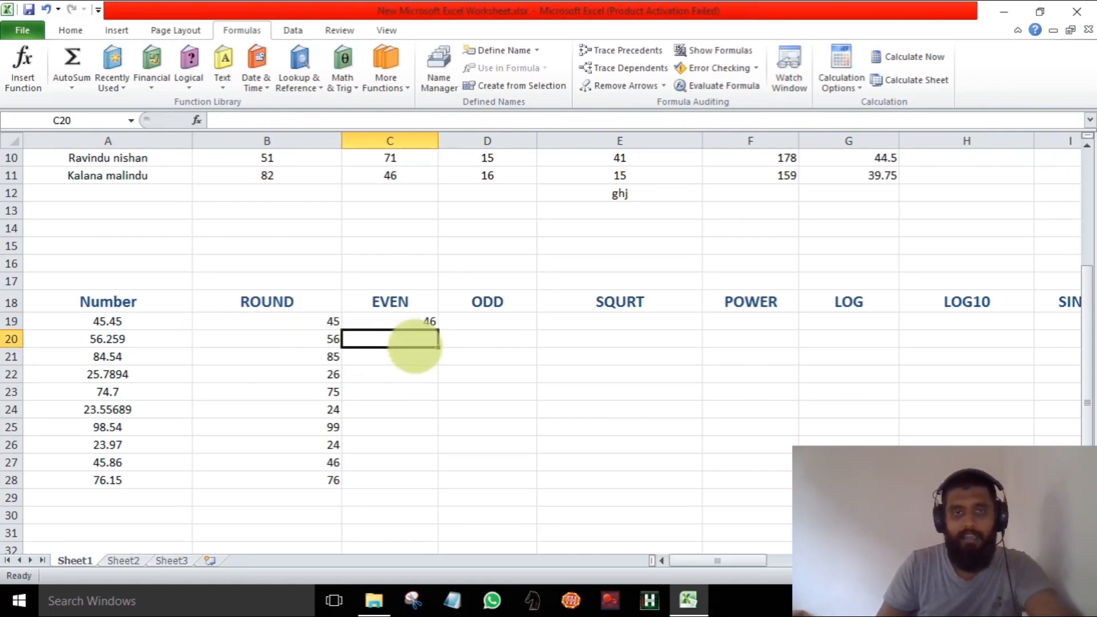
Fill the EVEN formula from C19 down through C28 and compare the results with the ROUND column
click(407, 322)
drag(438, 327, 439, 490)
click(563, 479)
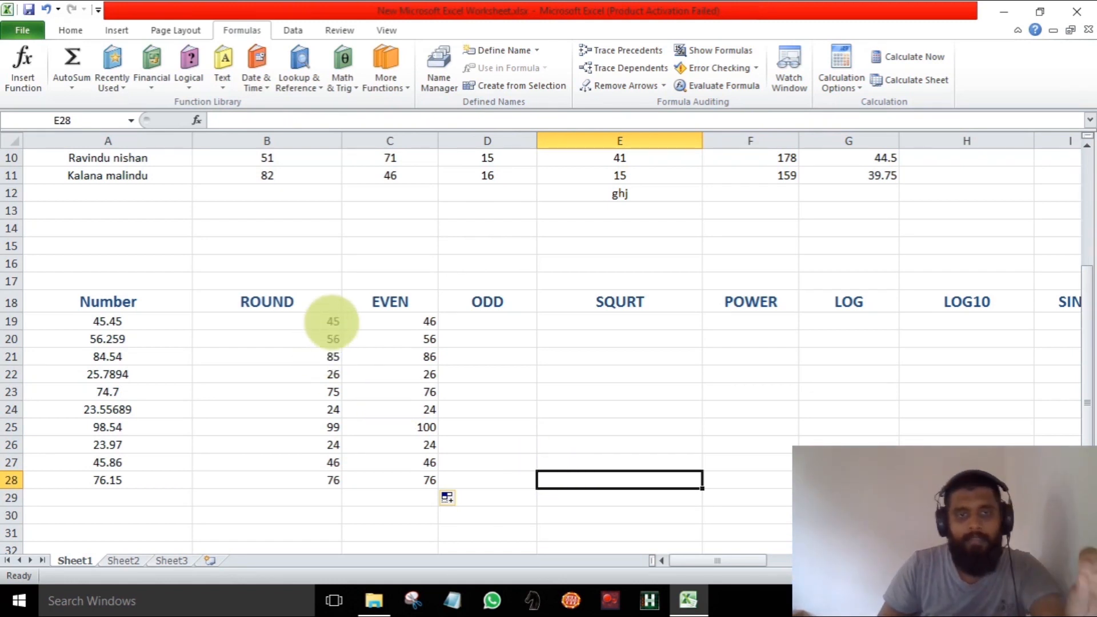
click(332, 322)
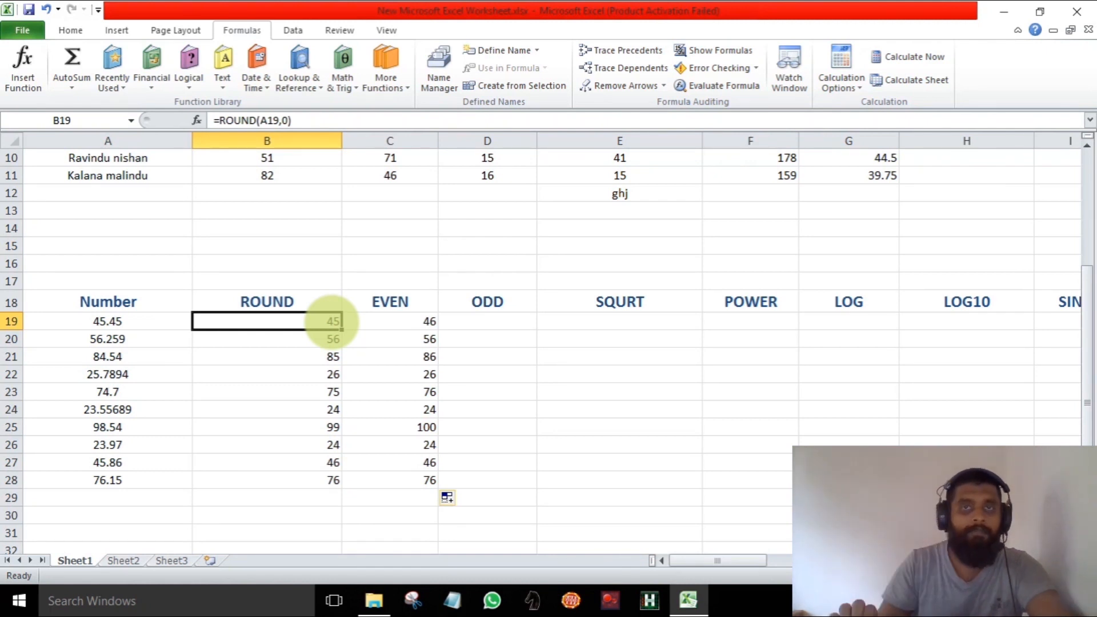
click(391, 323)
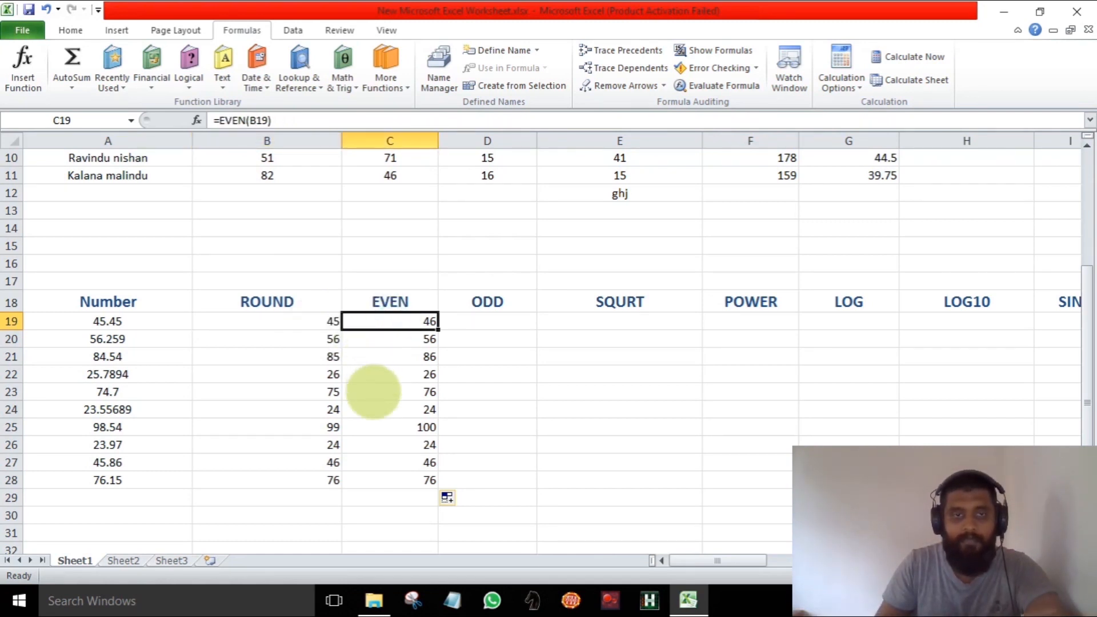
click(330, 341)
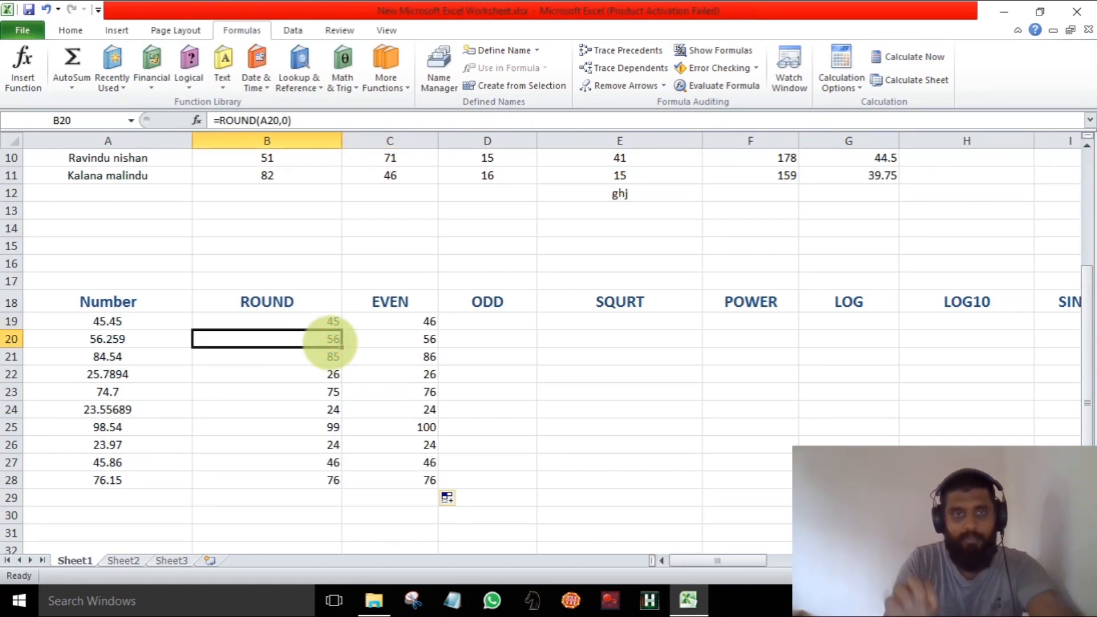
click(333, 429)
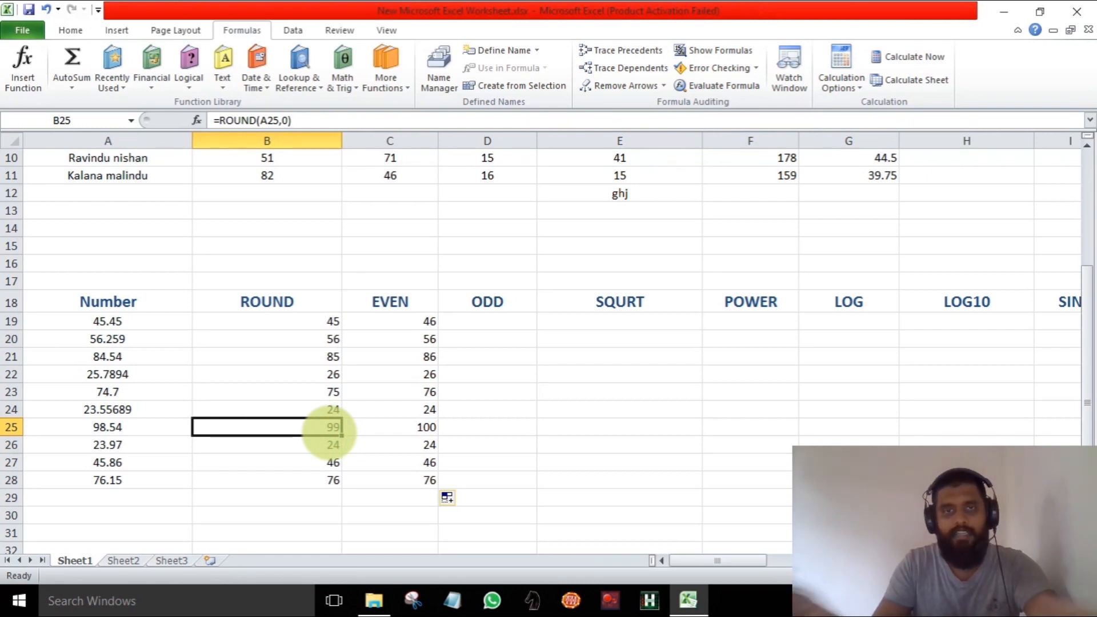
Enter an ODD formula in D19 that takes the even number in C19
double_click(493, 319)
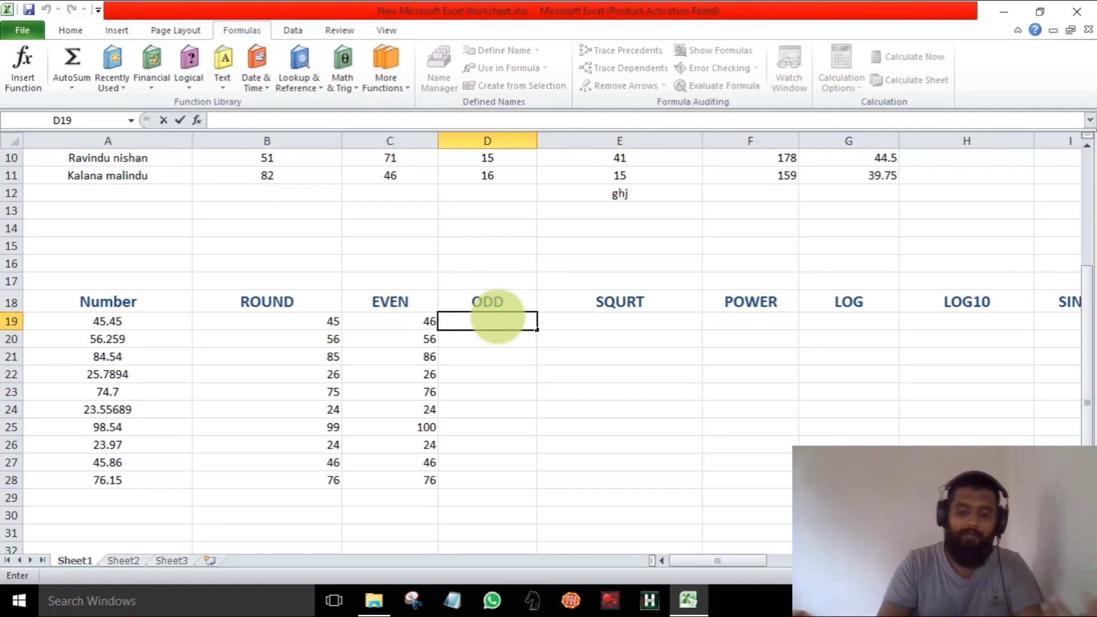
text(o)
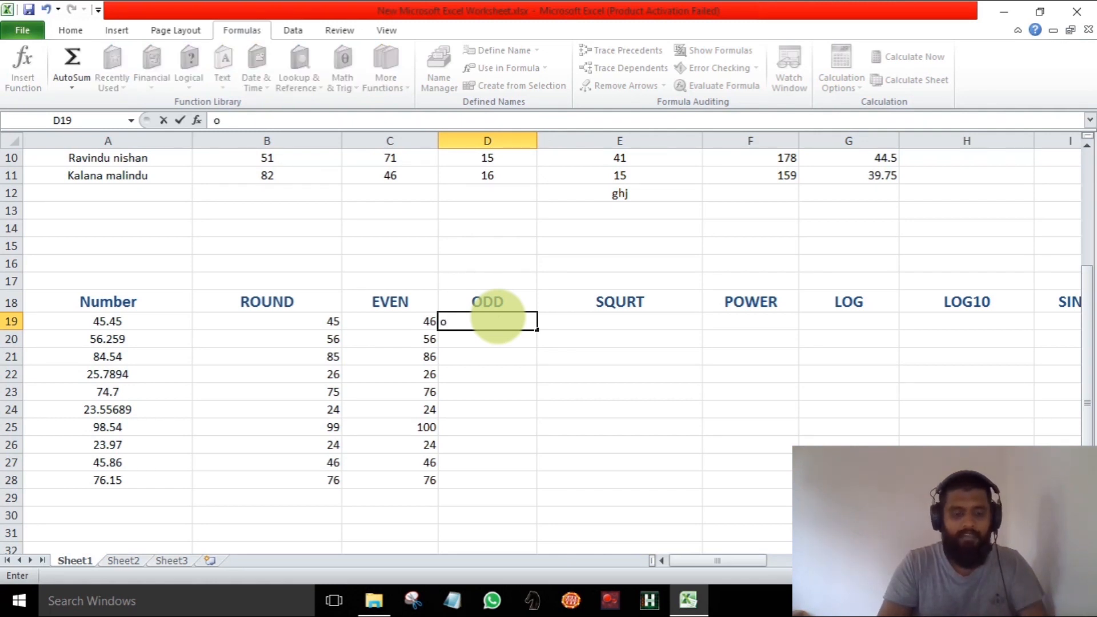
key(BackSpace)
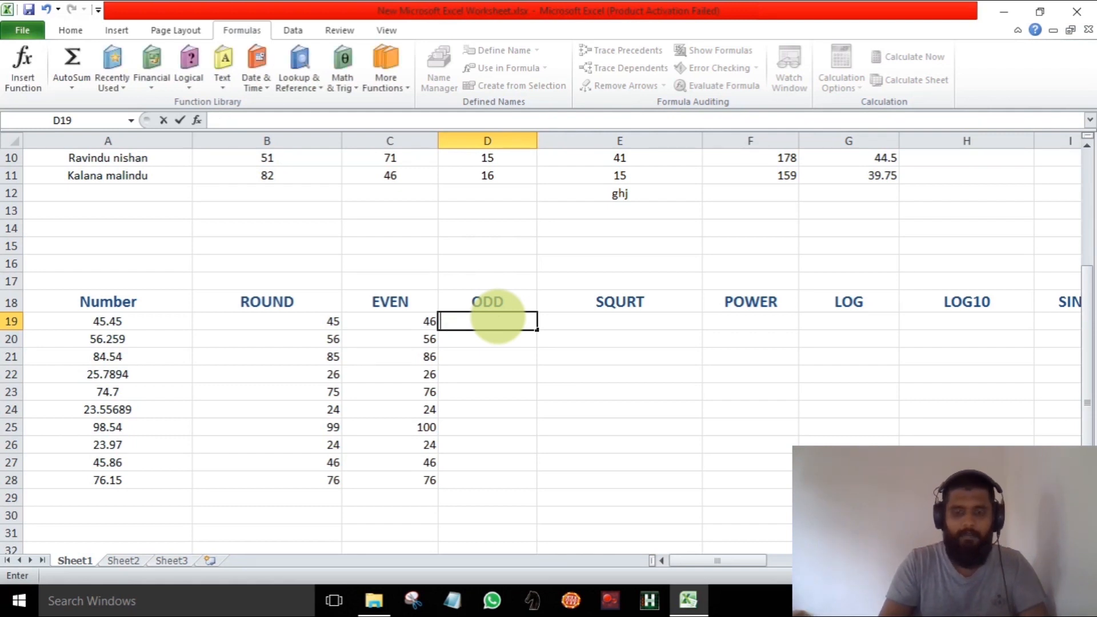
text(odd)
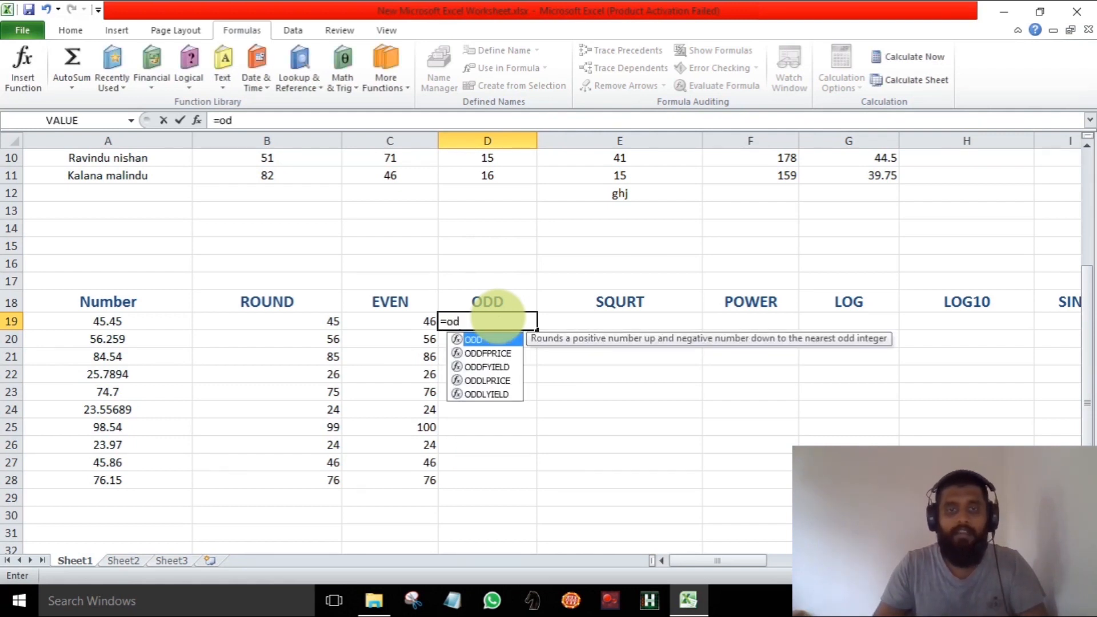
double_click(491, 346)
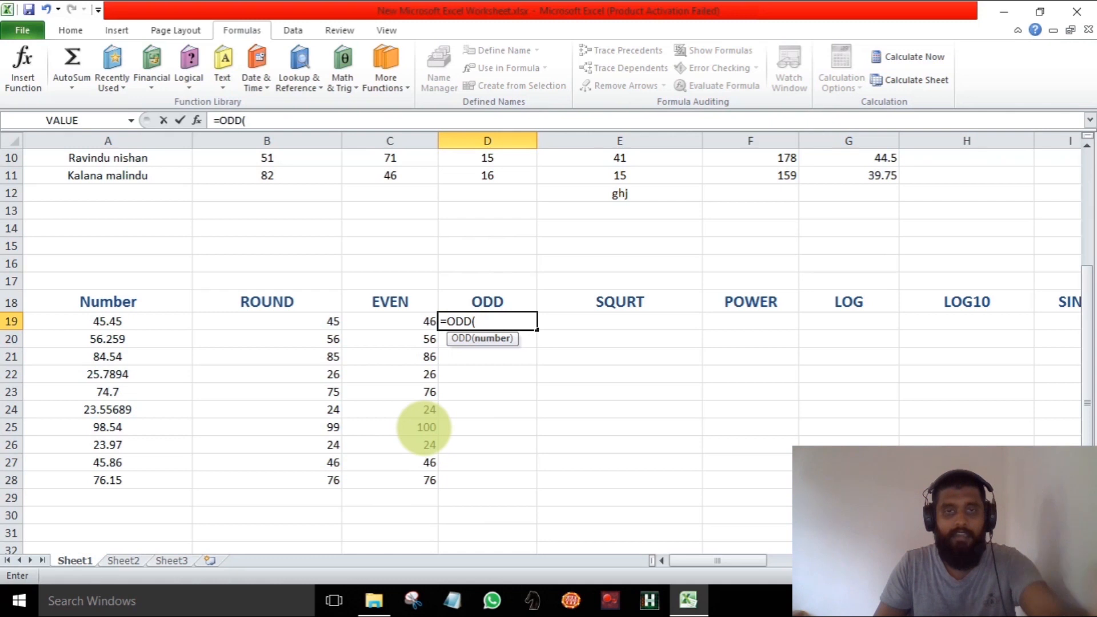
click(412, 321)
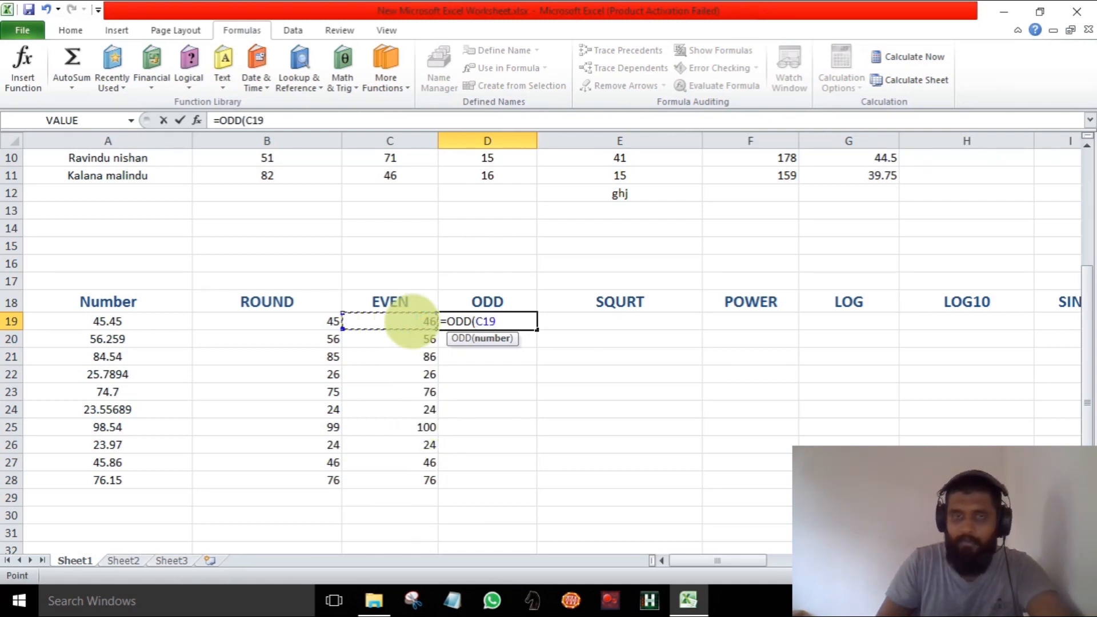
key(Return)
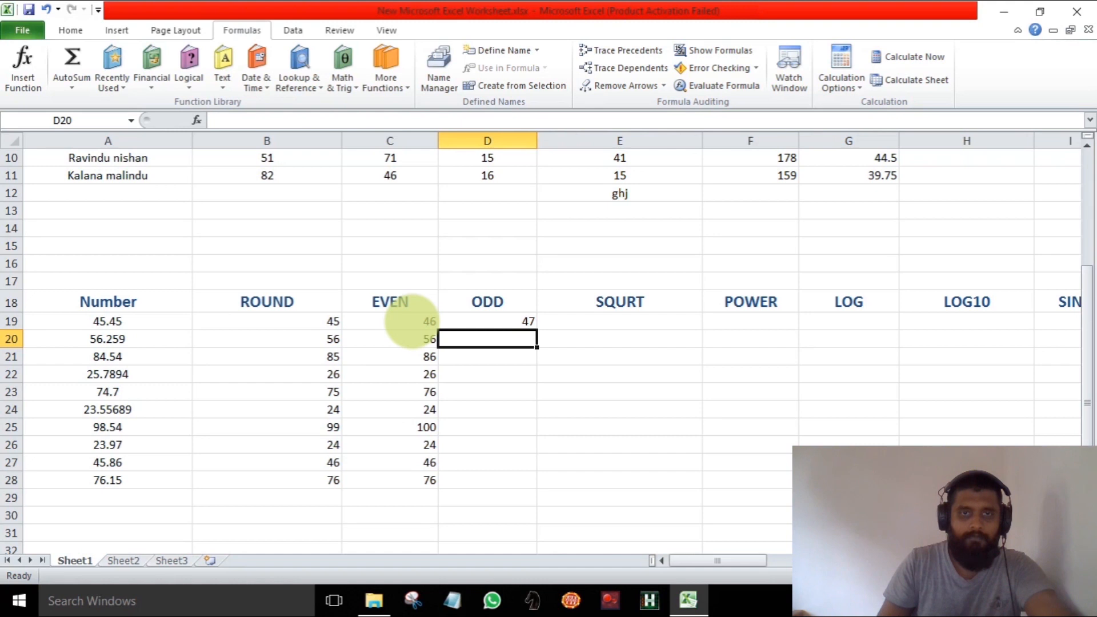
Fill the ODD formula from D19 down through D28
click(489, 322)
drag(536, 330, 544, 495)
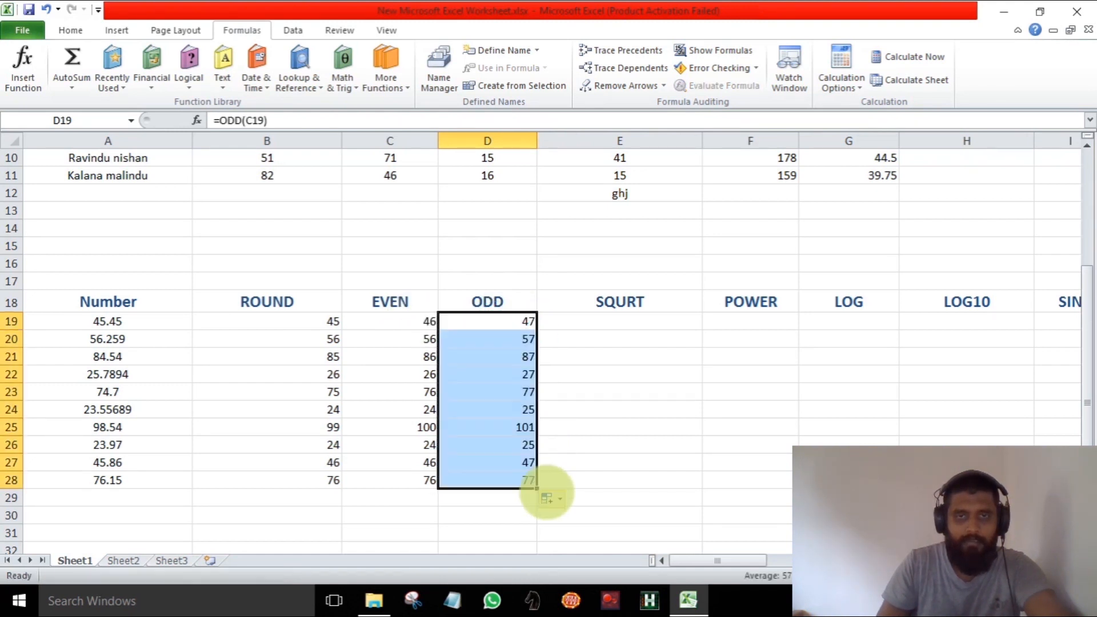
click(619, 503)
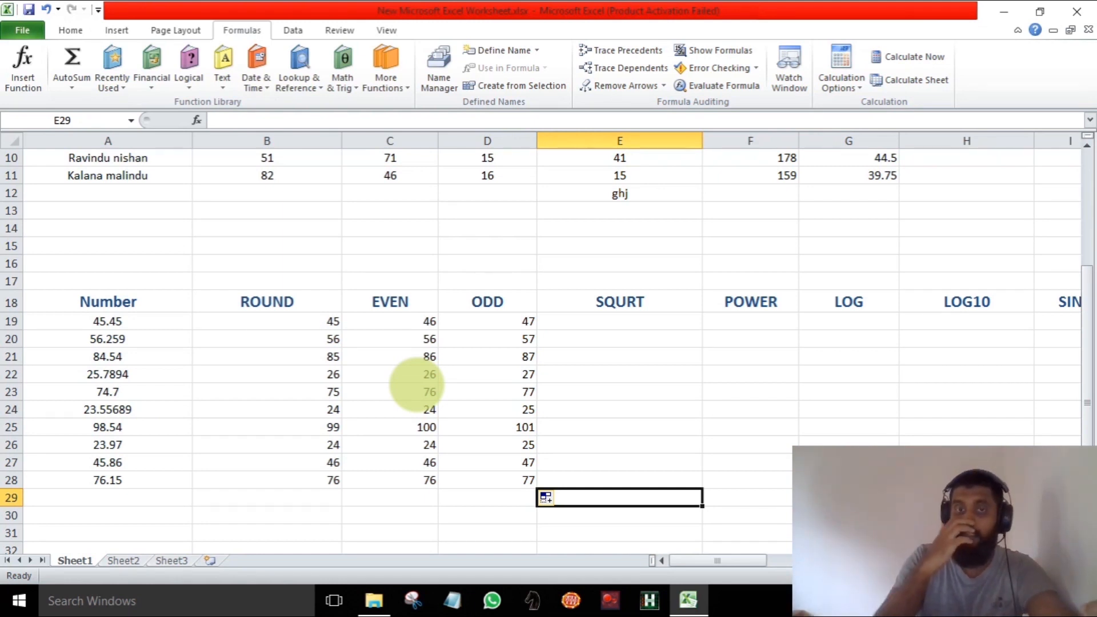
click(617, 324)
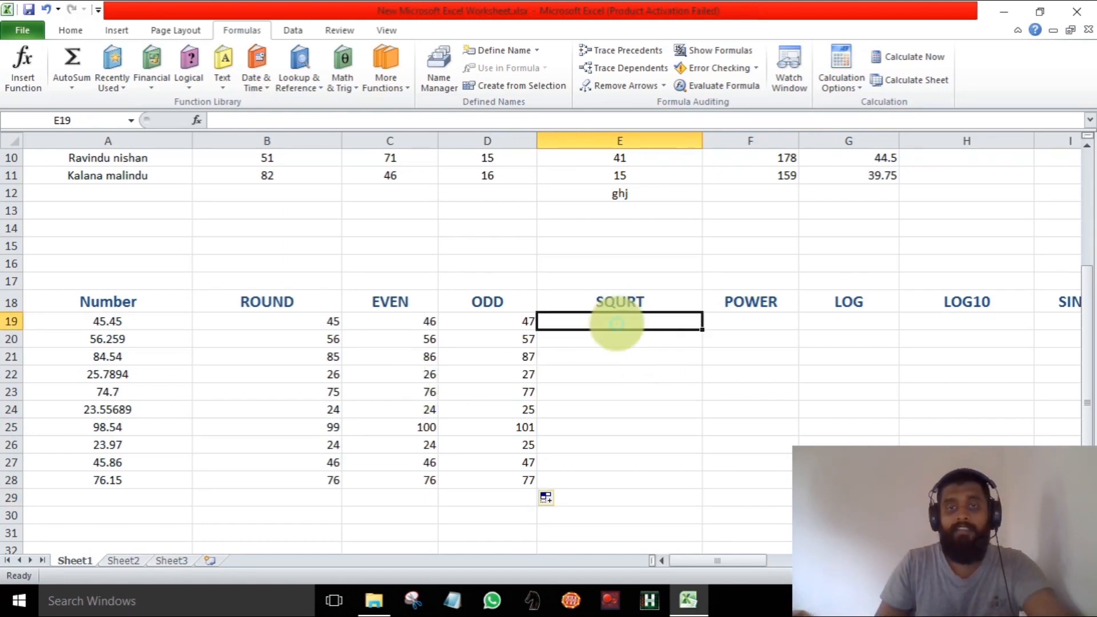
double_click(617, 324)
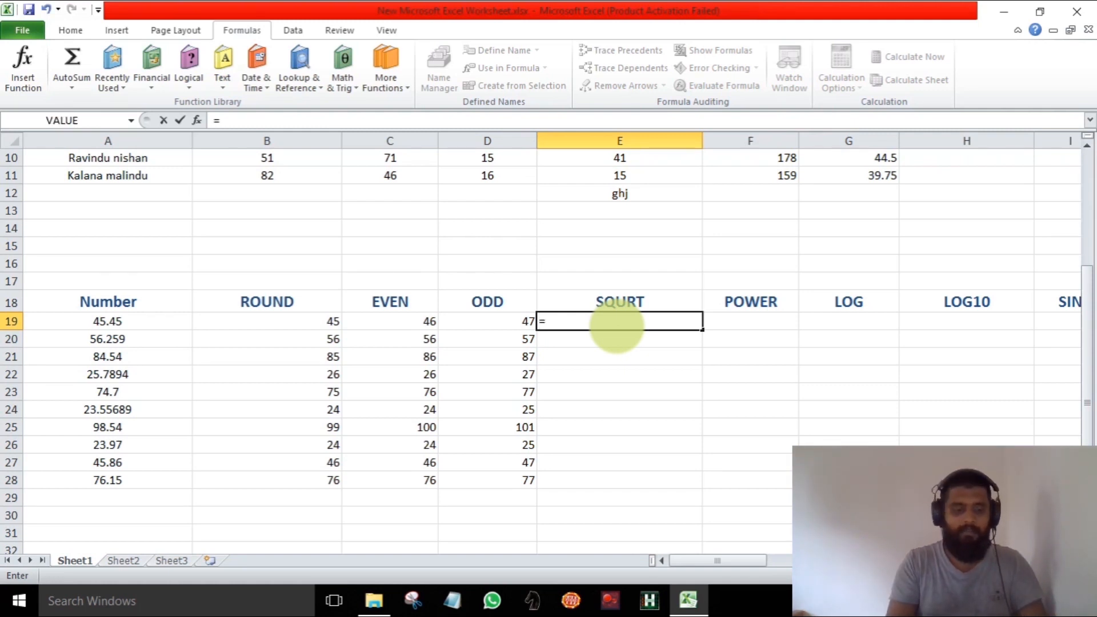
text(sq)
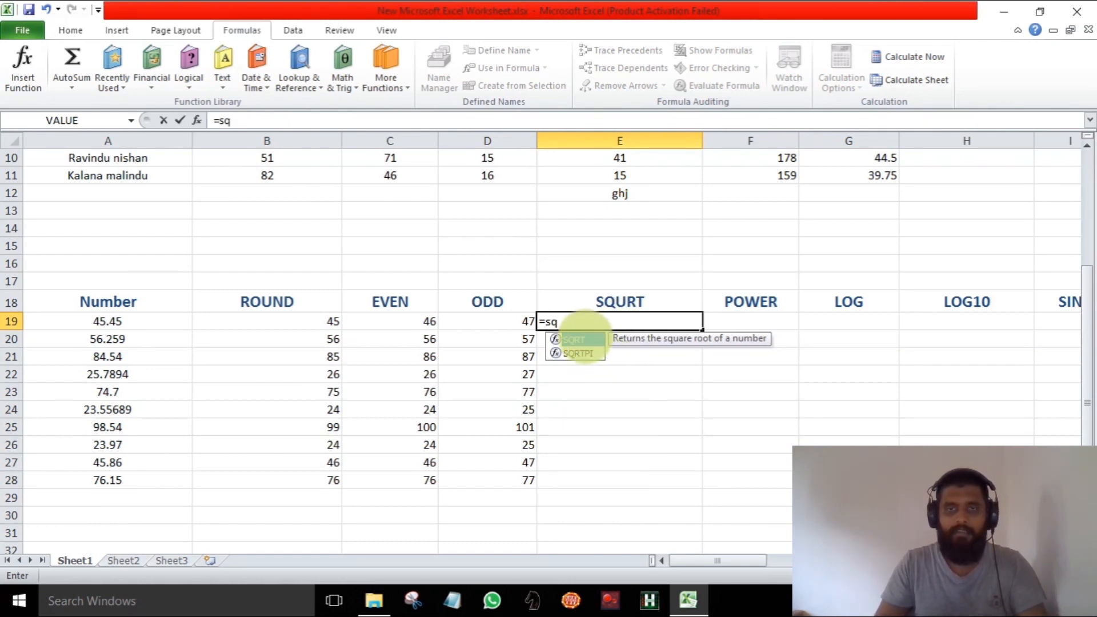
double_click(575, 339)
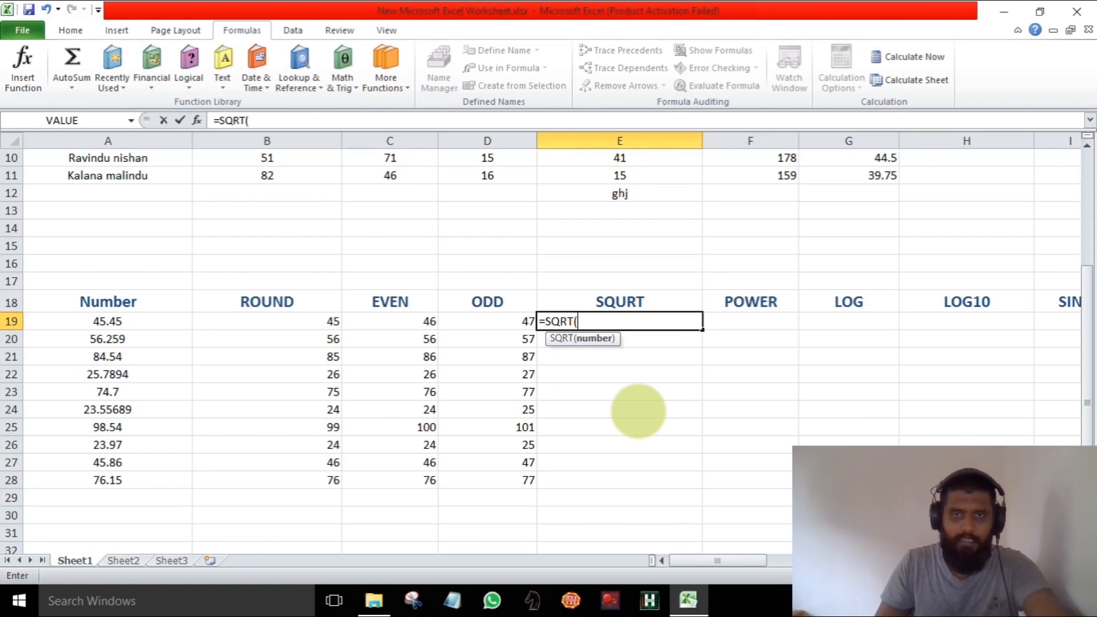
click(621, 302)
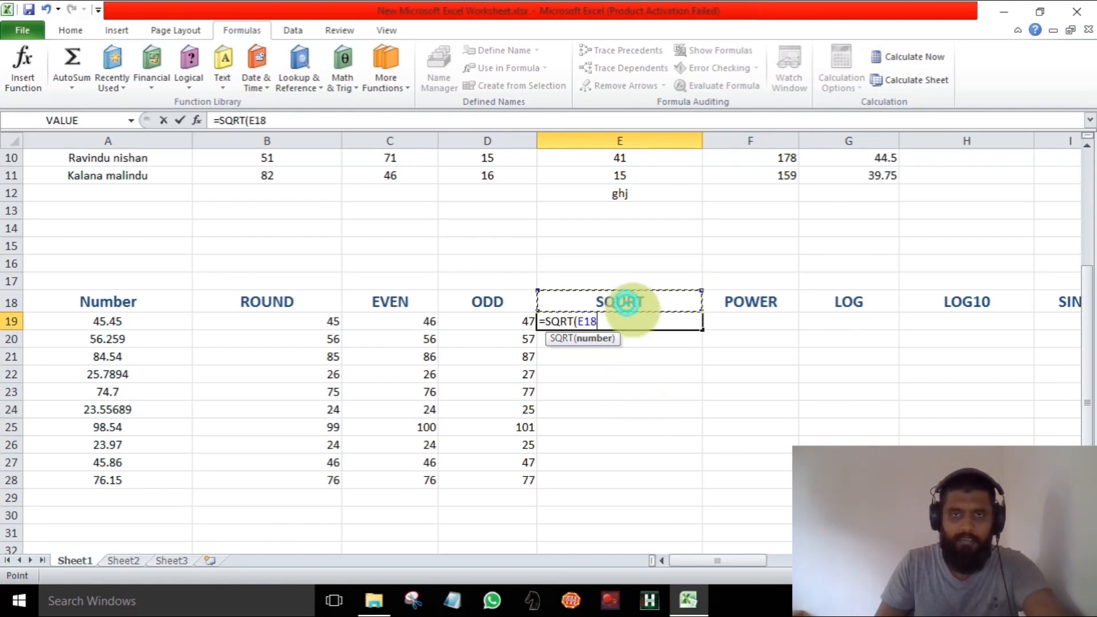
click(648, 384)
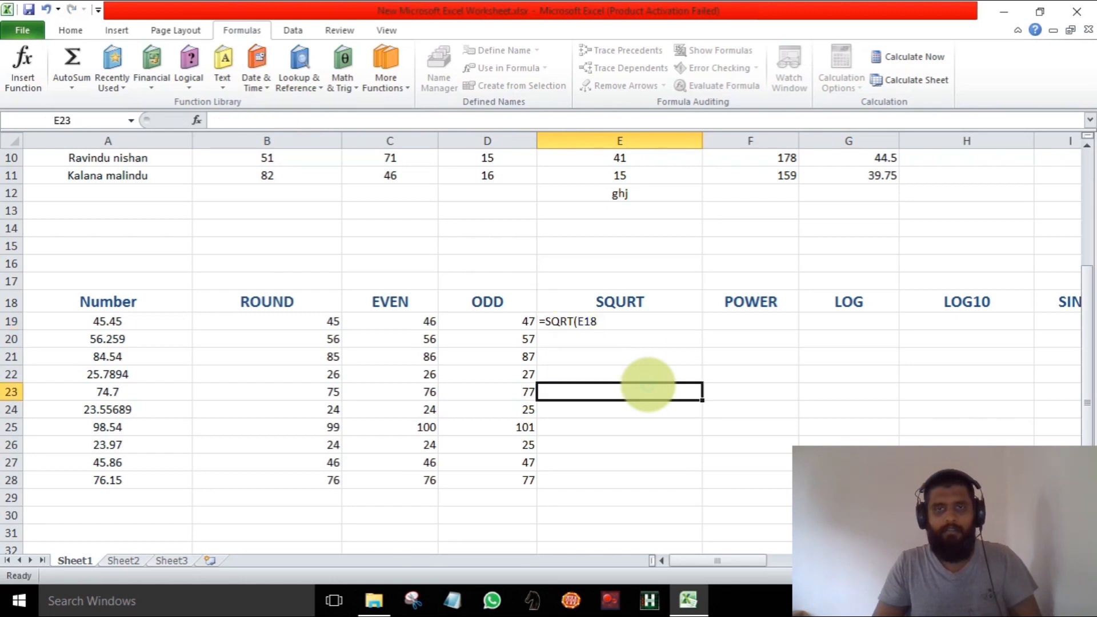
double_click(641, 320)
key(BackSpace)
key(BackSpace)
key(BackSpace)
key(BackSpace)
key(BackSpace)
key(BackSpace)
key(BackSpace)
key(BackSpace)
key(BackSpace)
key(BackSpace)
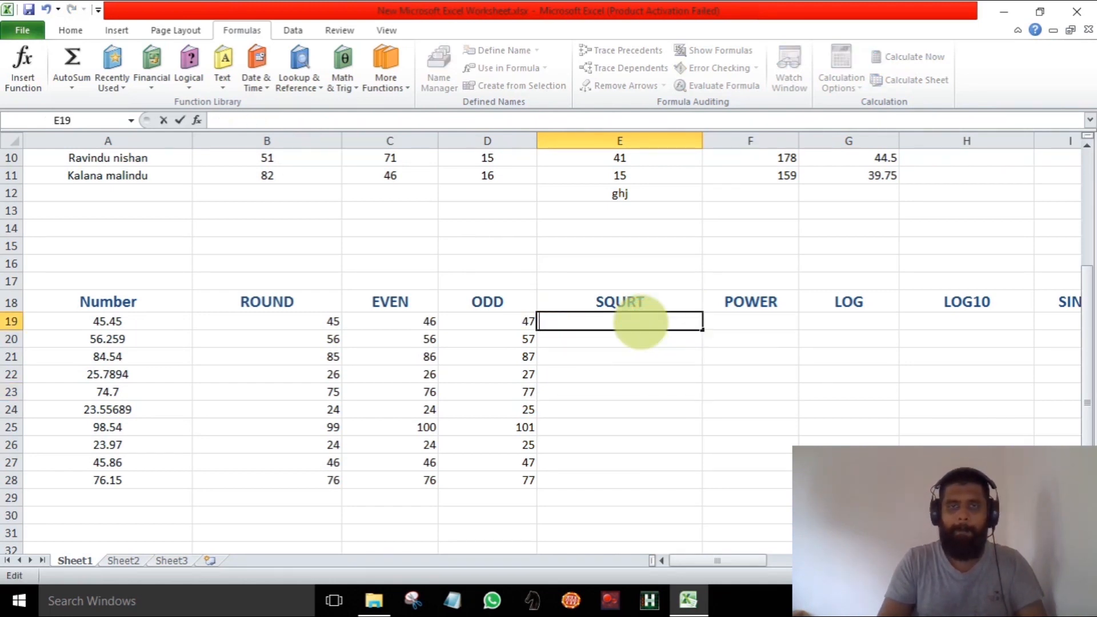
Correct the misspelled column heading in E18 to SQRT
click(626, 302)
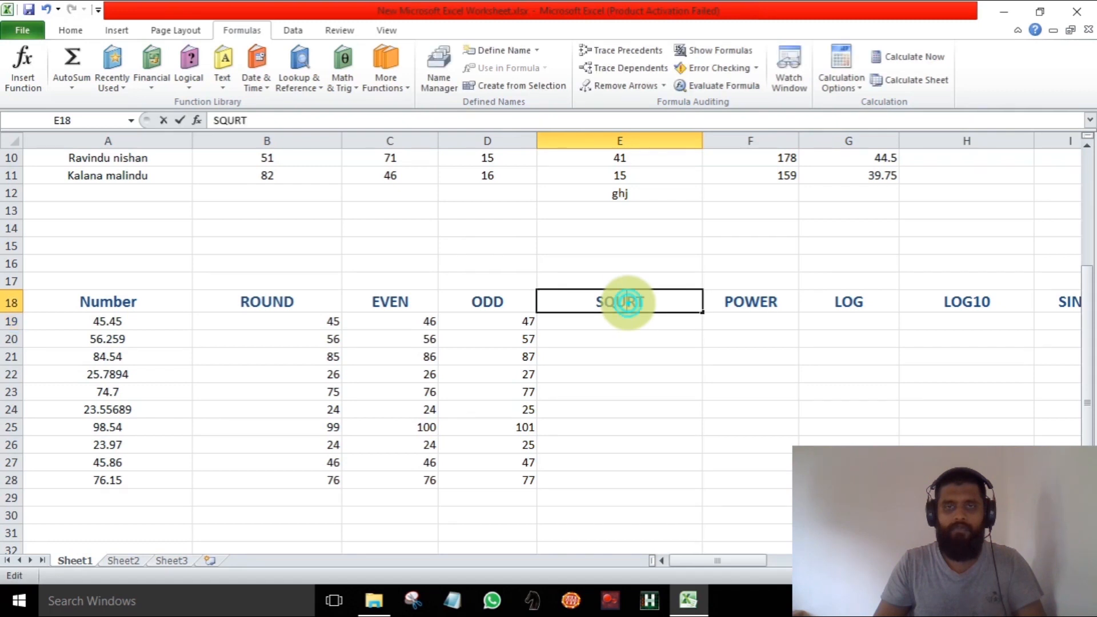
double_click(628, 299)
key(BackSpace)
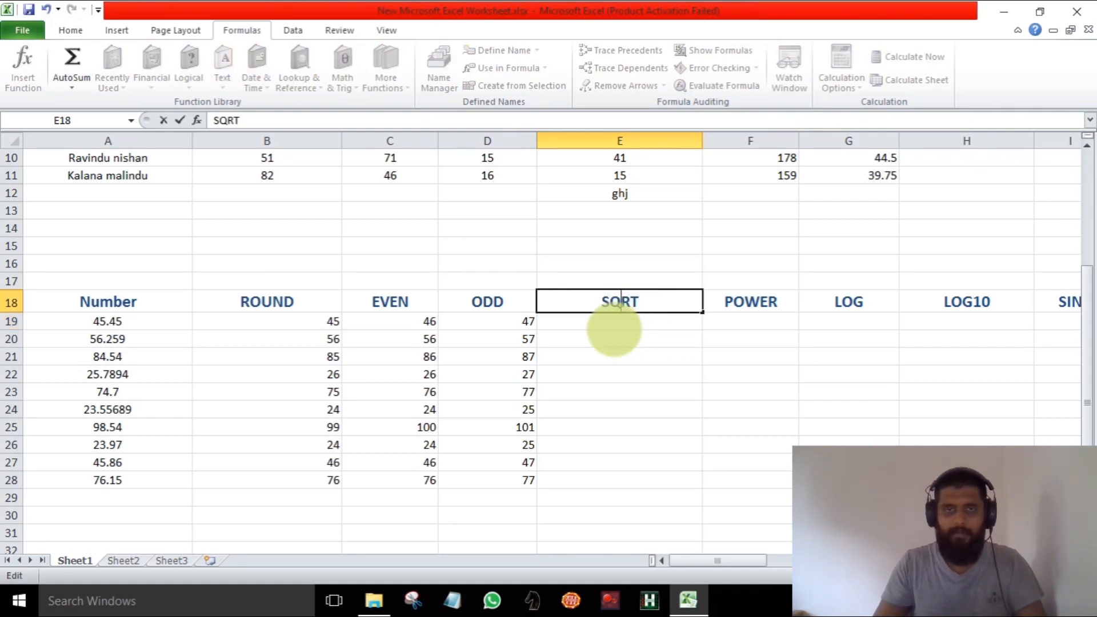
key(Return)
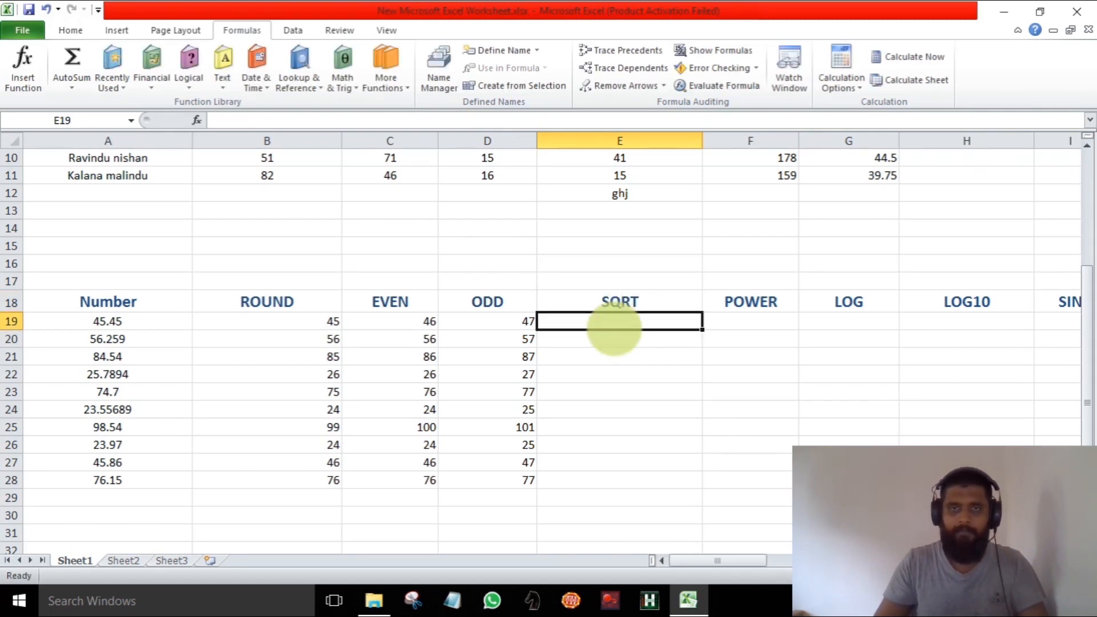
Enter a SQRT formula in E19 that returns the square root of the number in A19
text(=)
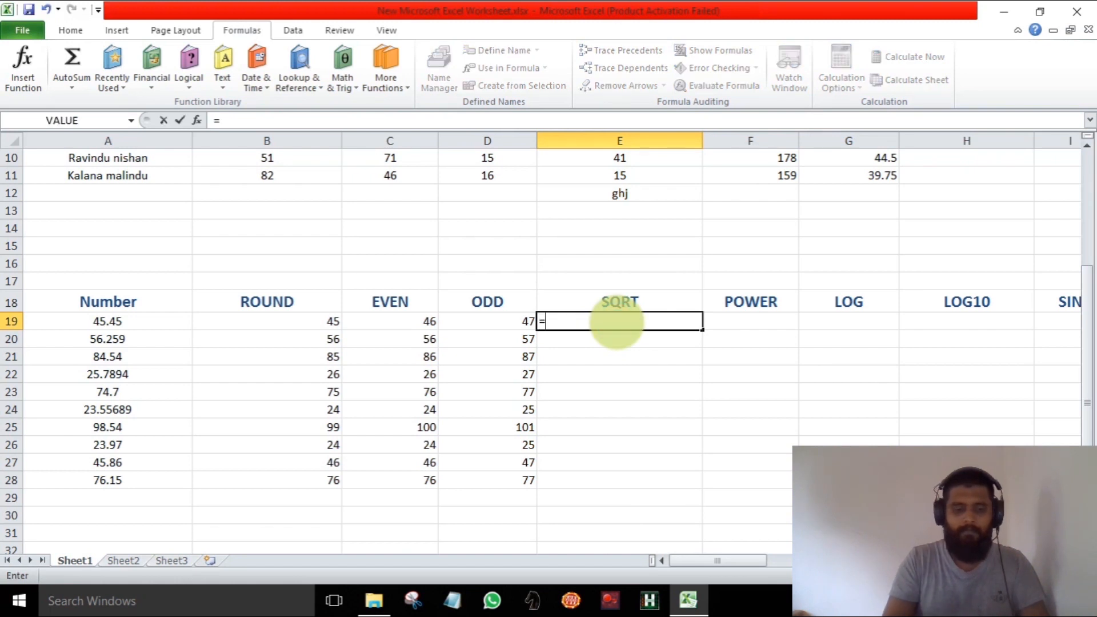
text(aq)
key(BackSpace)
key(BackSpace)
text(sq)
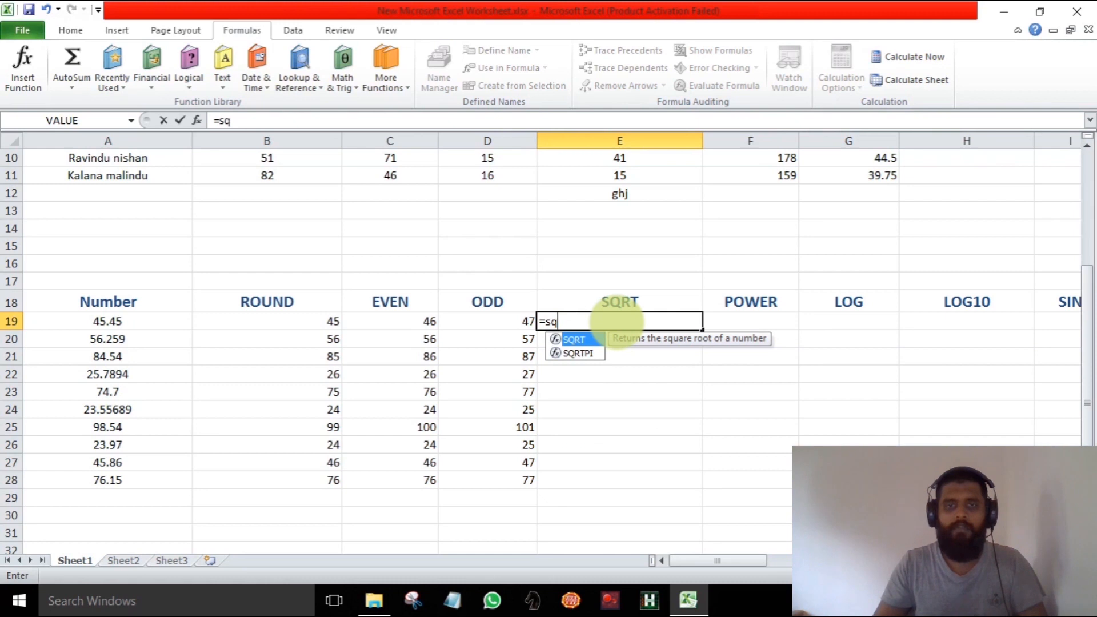
double_click(579, 340)
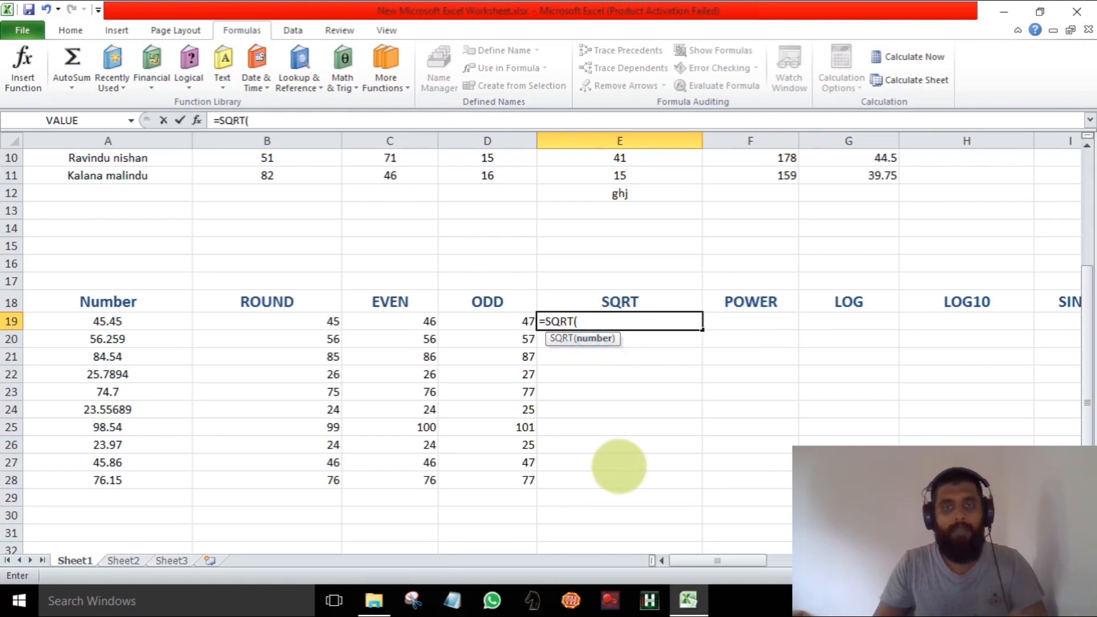
click(155, 322)
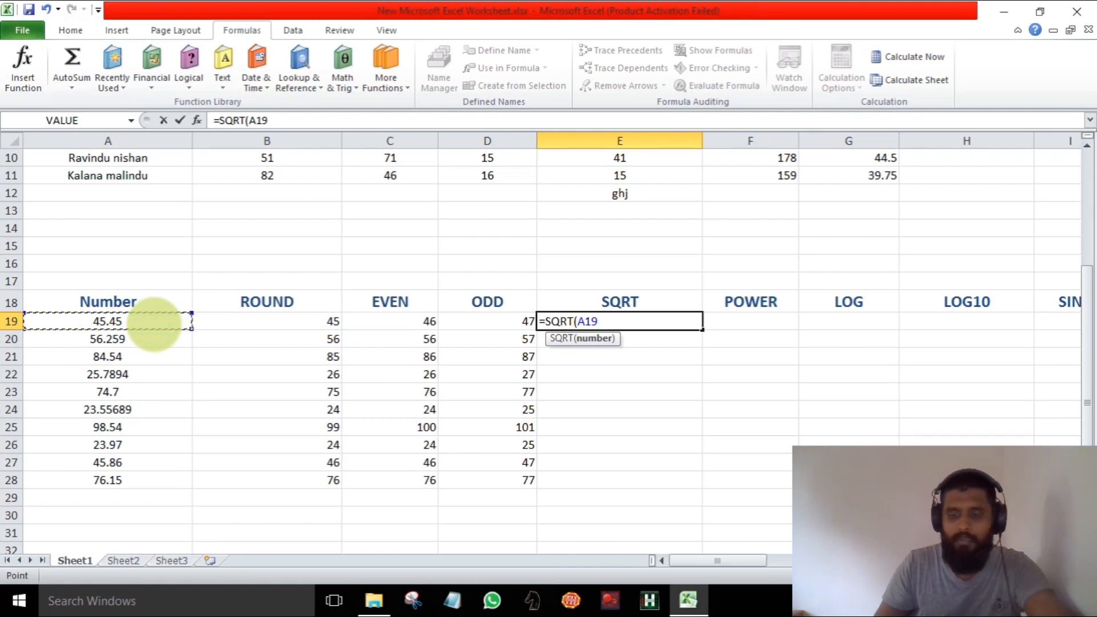
key(Return)
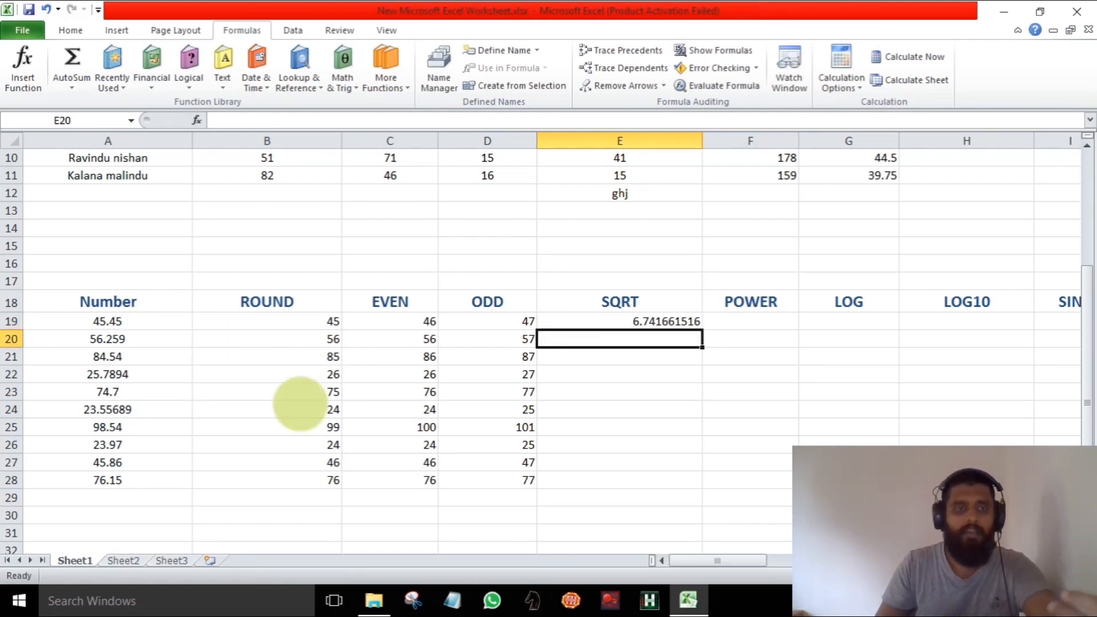
Change the number in A19 to 25
click(122, 320)
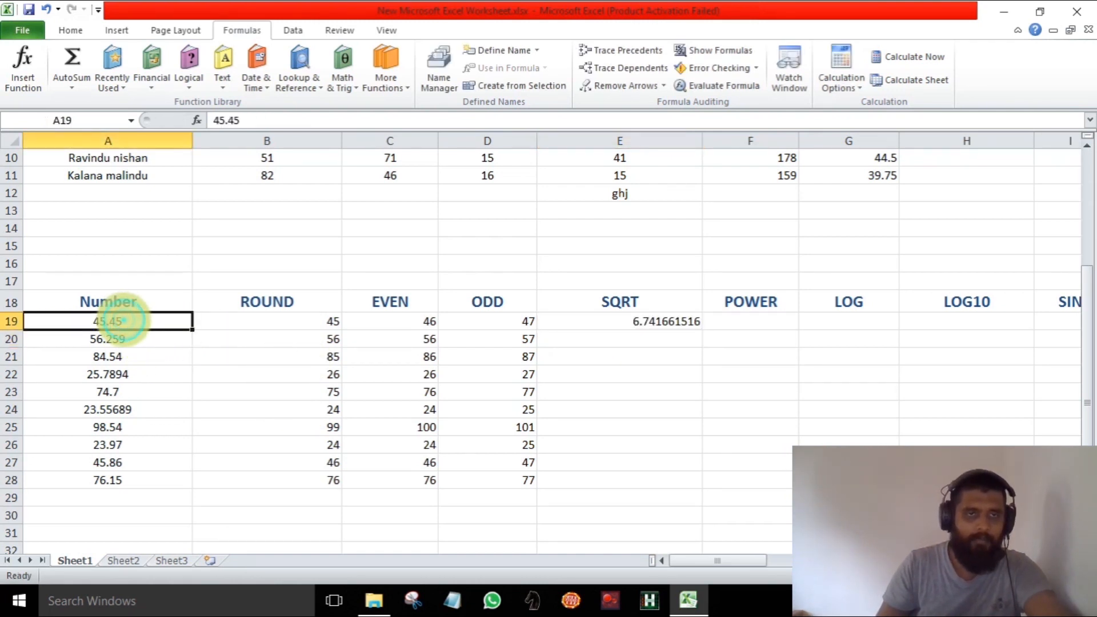
double_click(123, 320)
key(BackSpace)
key(BackSpace)
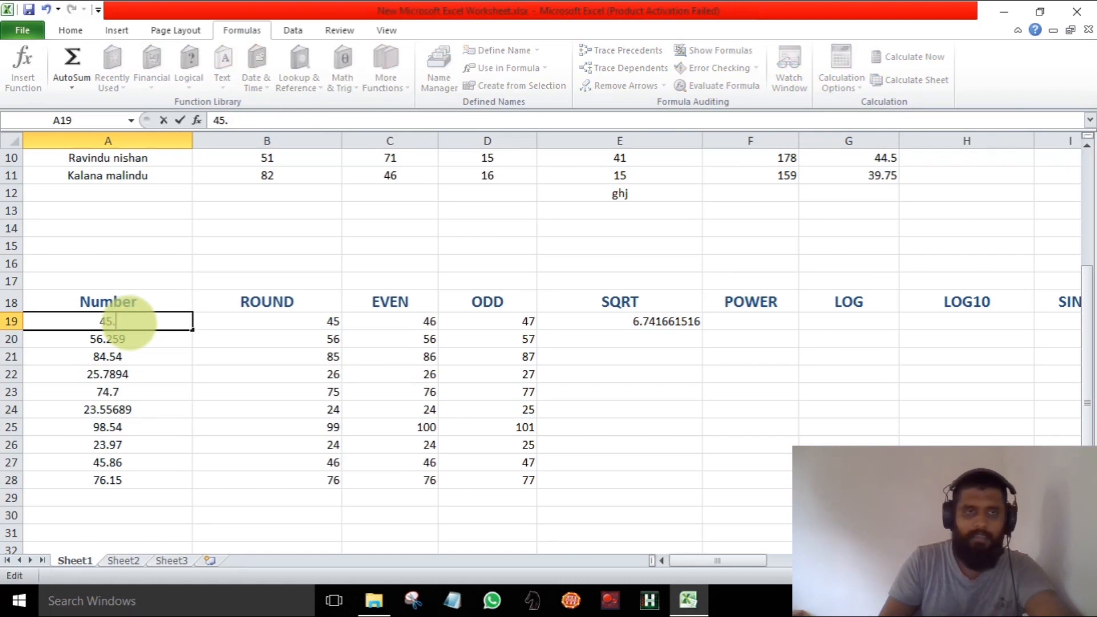
key(BackSpace)
key(BackSpace)
text(2)
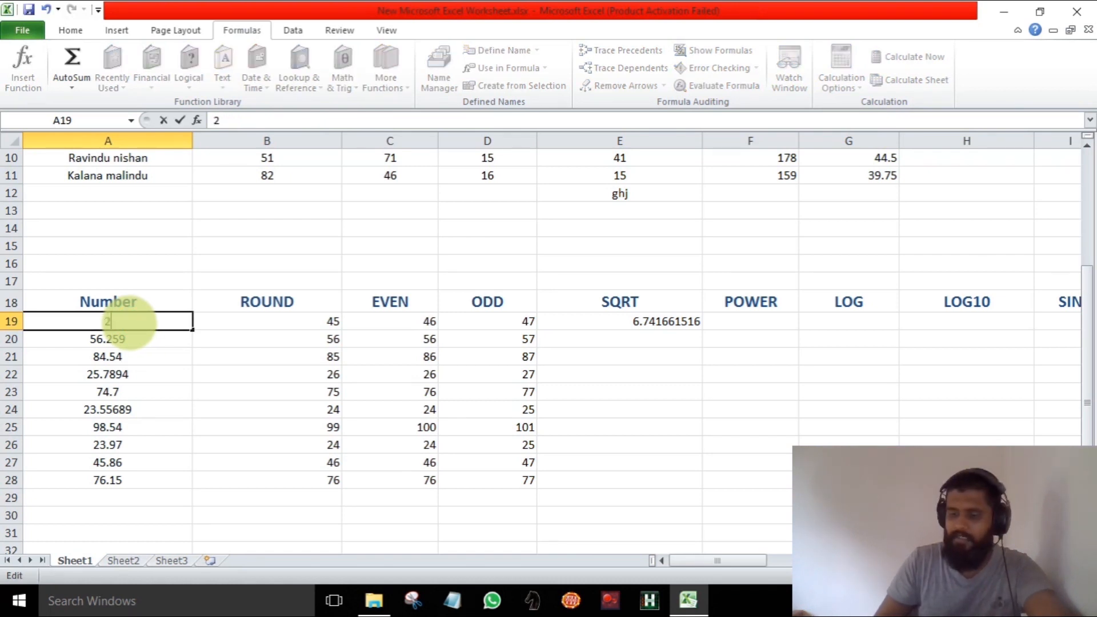
key(Return)
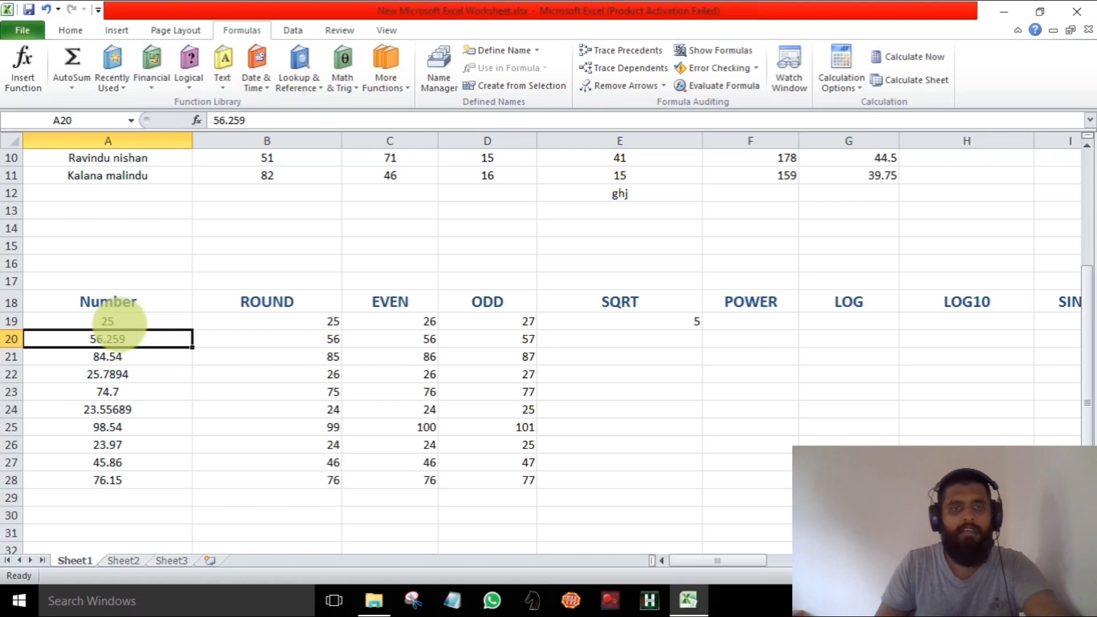
Fill the SQRT formula from E19 down through E28
click(658, 325)
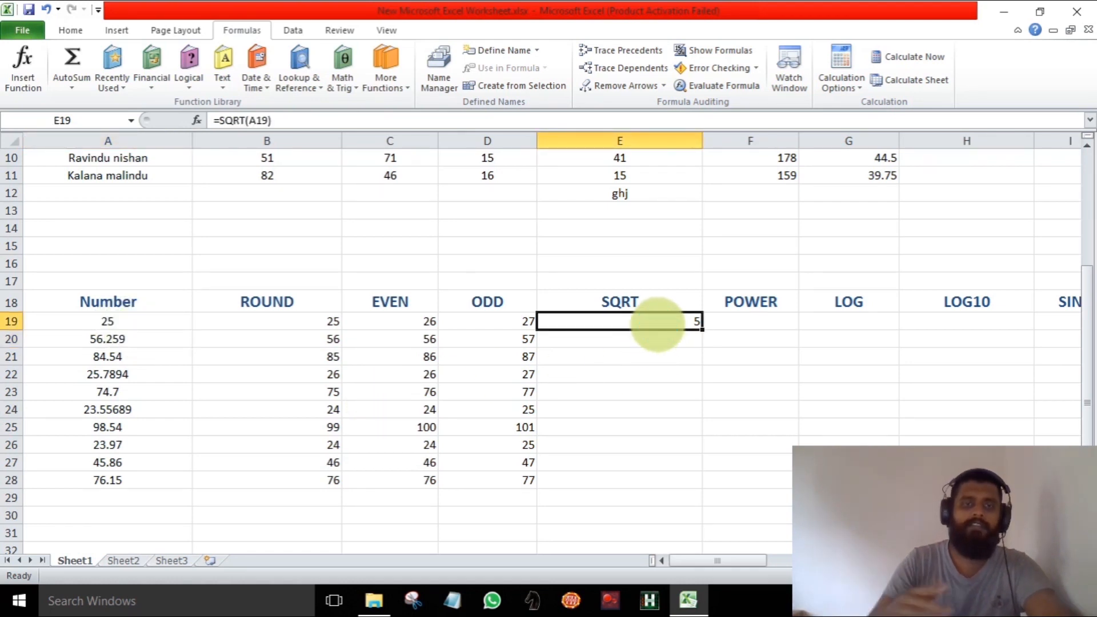
drag(702, 328, 701, 487)
click(803, 498)
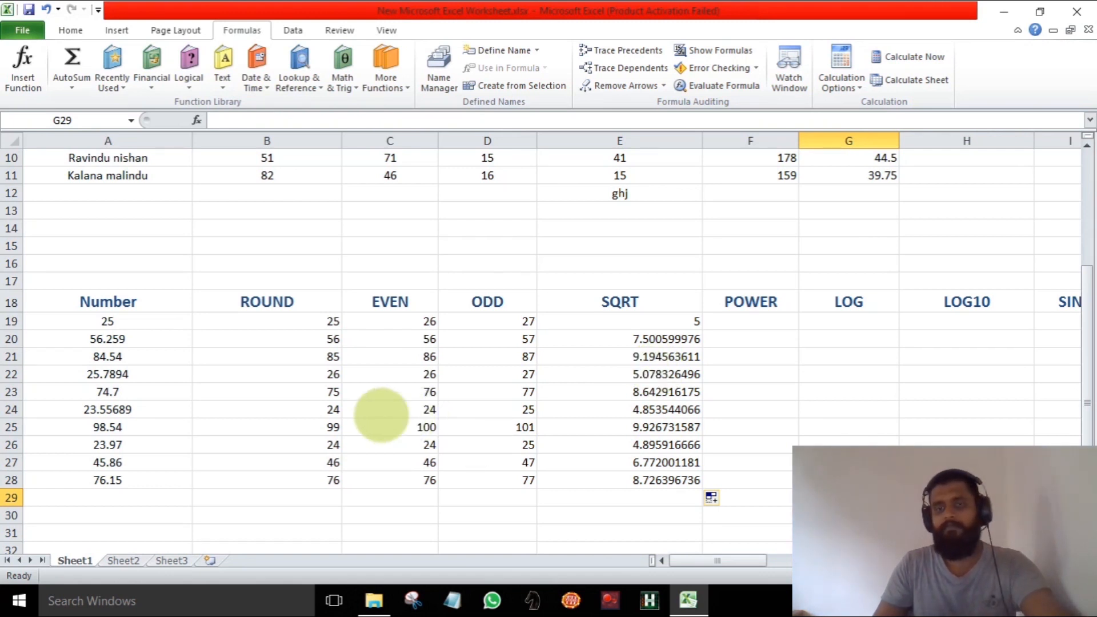
Enter a POWER formula in F19 that raises the number in A19 to the power of 3
double_click(726, 325)
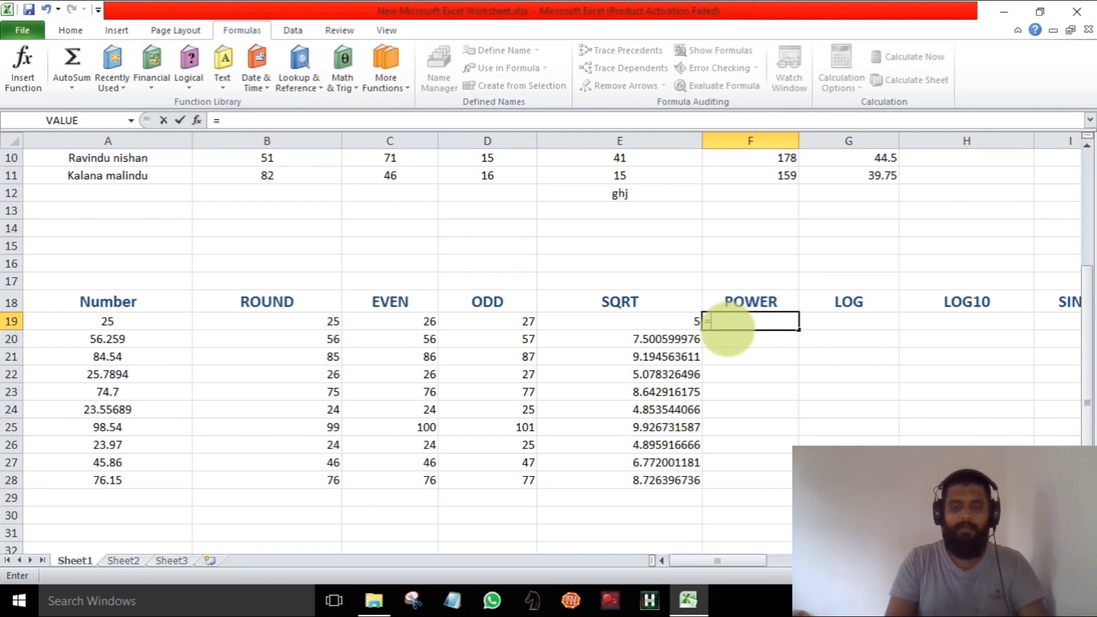
text(po)
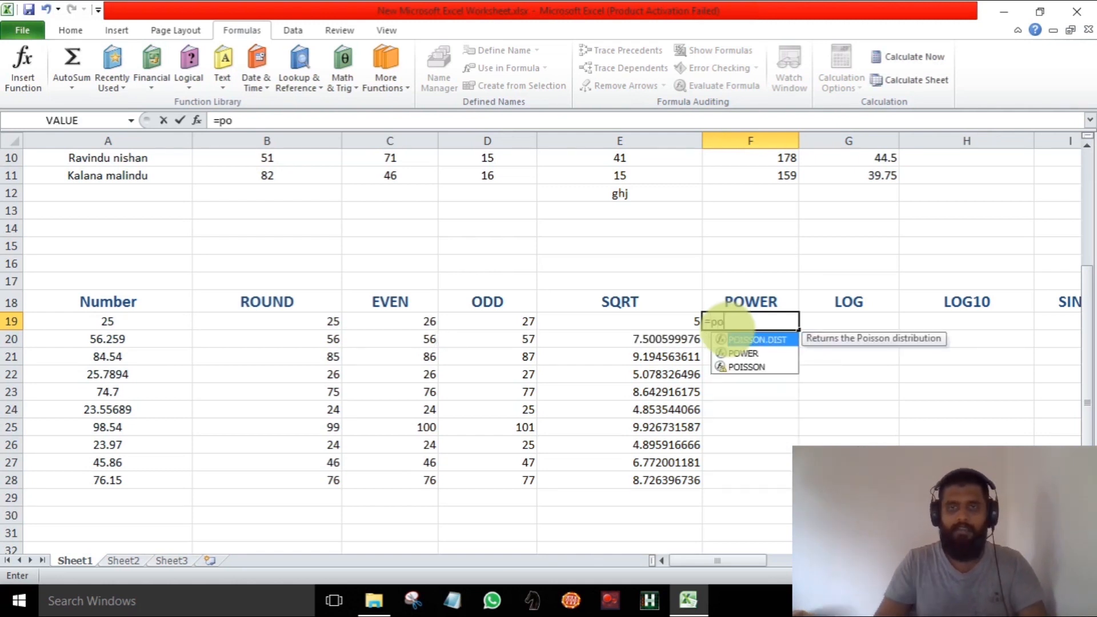
double_click(743, 354)
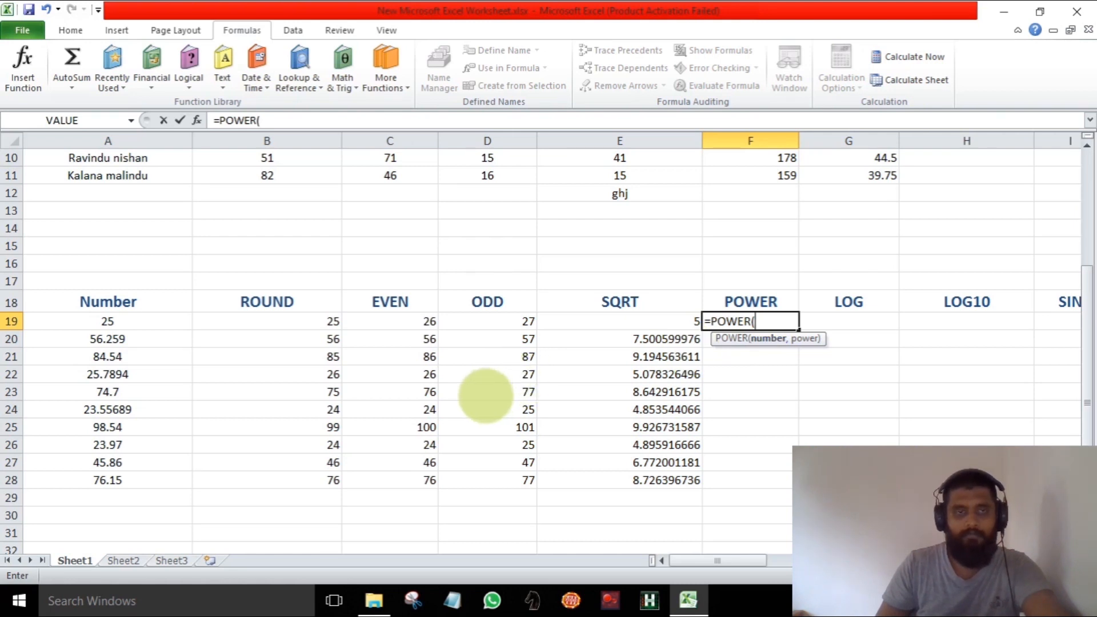
click(154, 321)
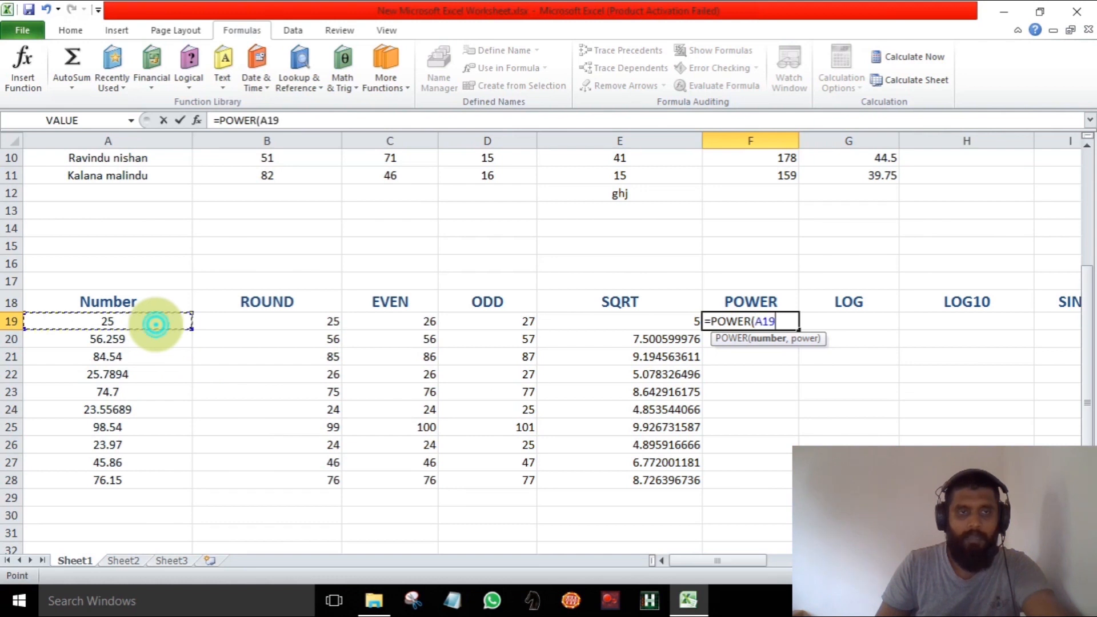
text(,)
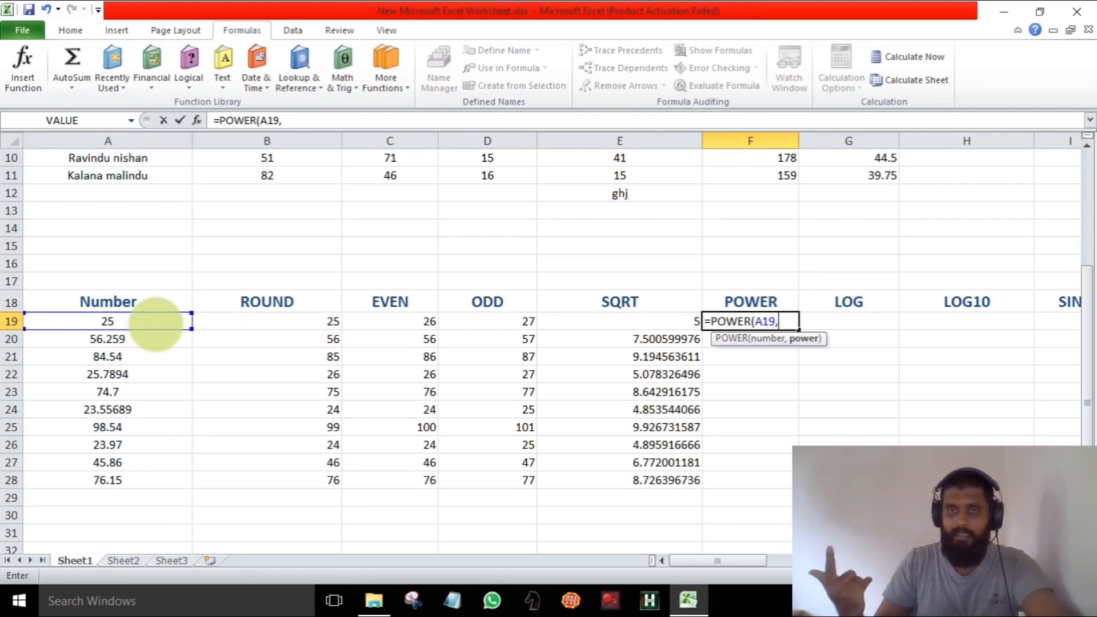
text(3)
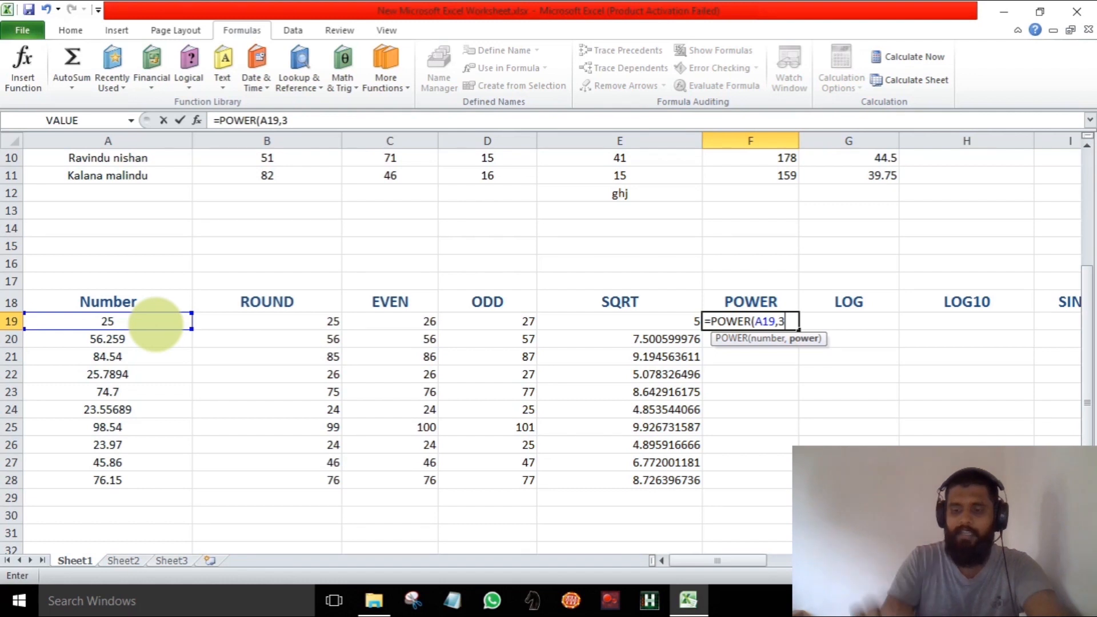
key(Return)
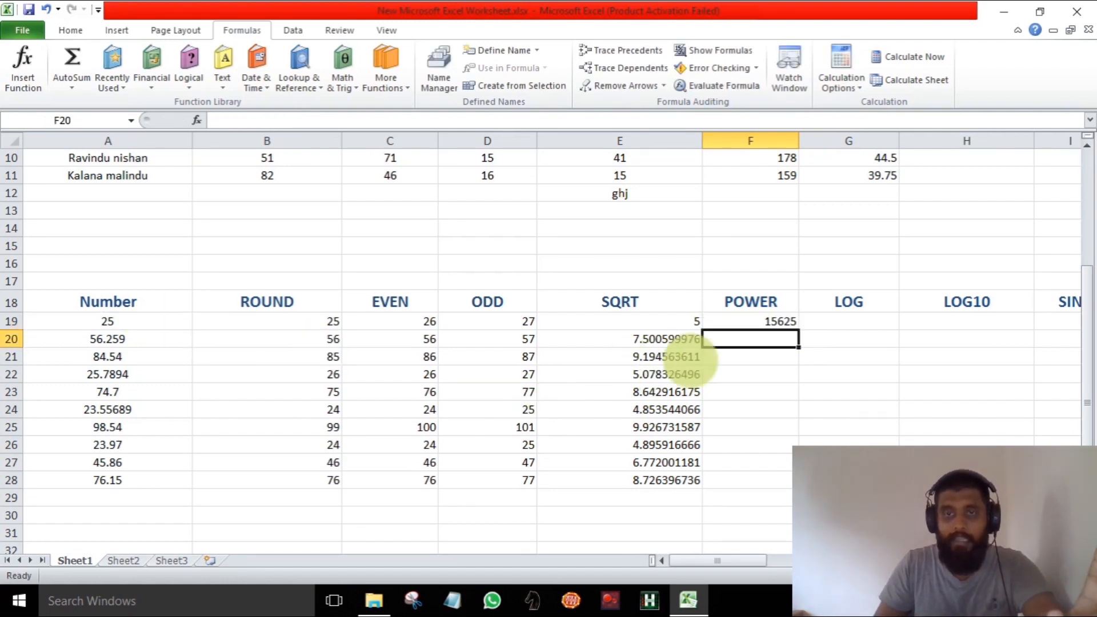
Replace the number in A19 with 5
double_click(119, 322)
key(BackSpace)
text(5)
key(Return)
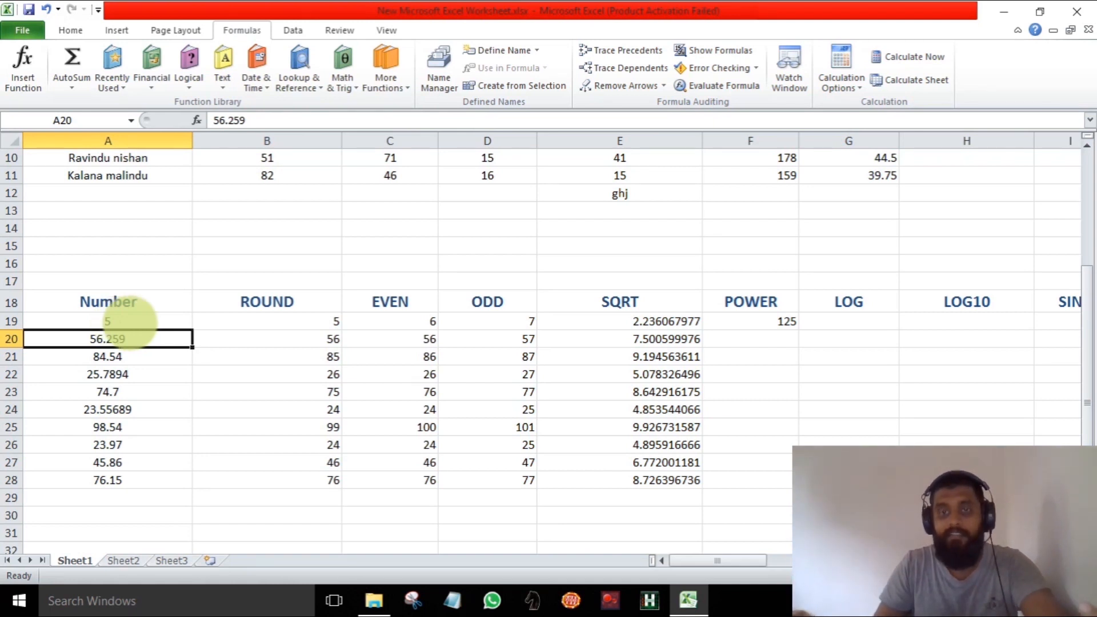
Fill the POWER formula from F19 down through F28
click(744, 321)
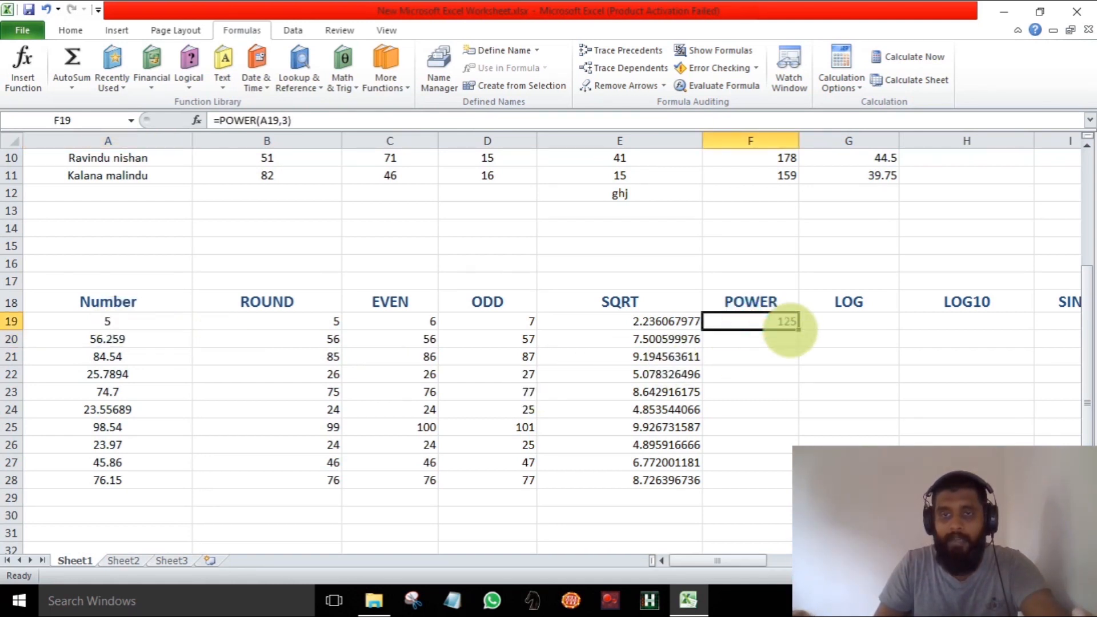
drag(798, 330, 794, 488)
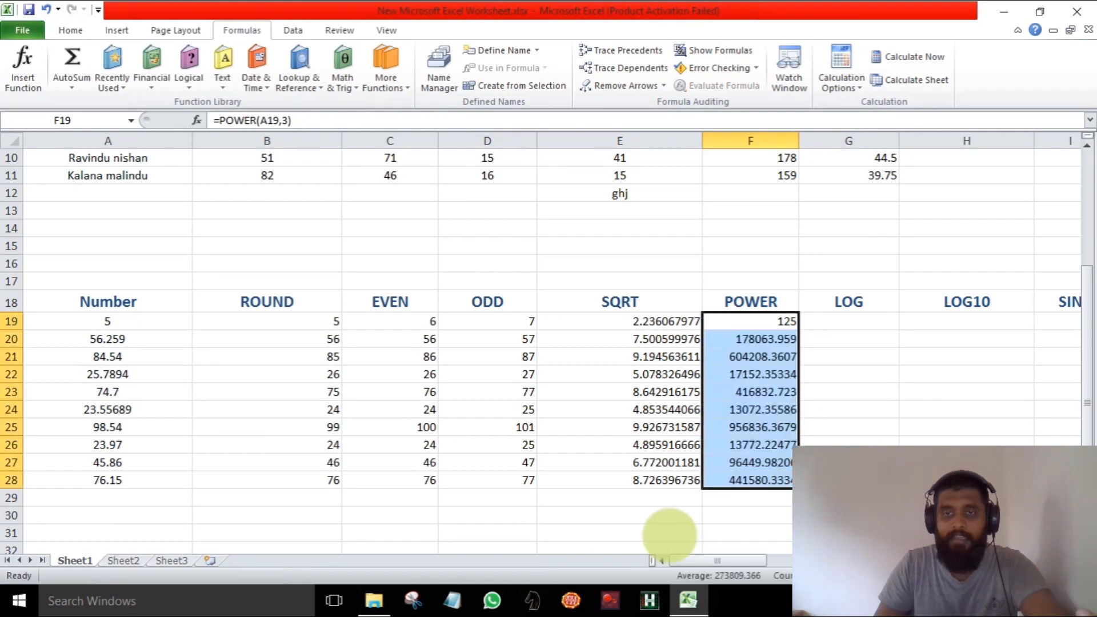
click(658, 533)
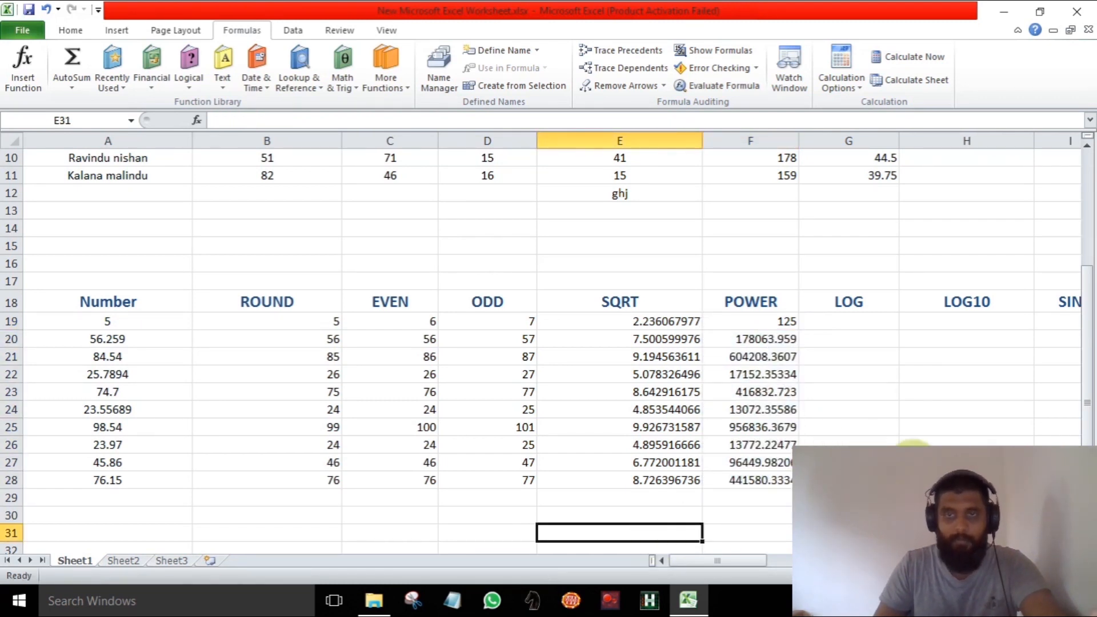
click(866, 462)
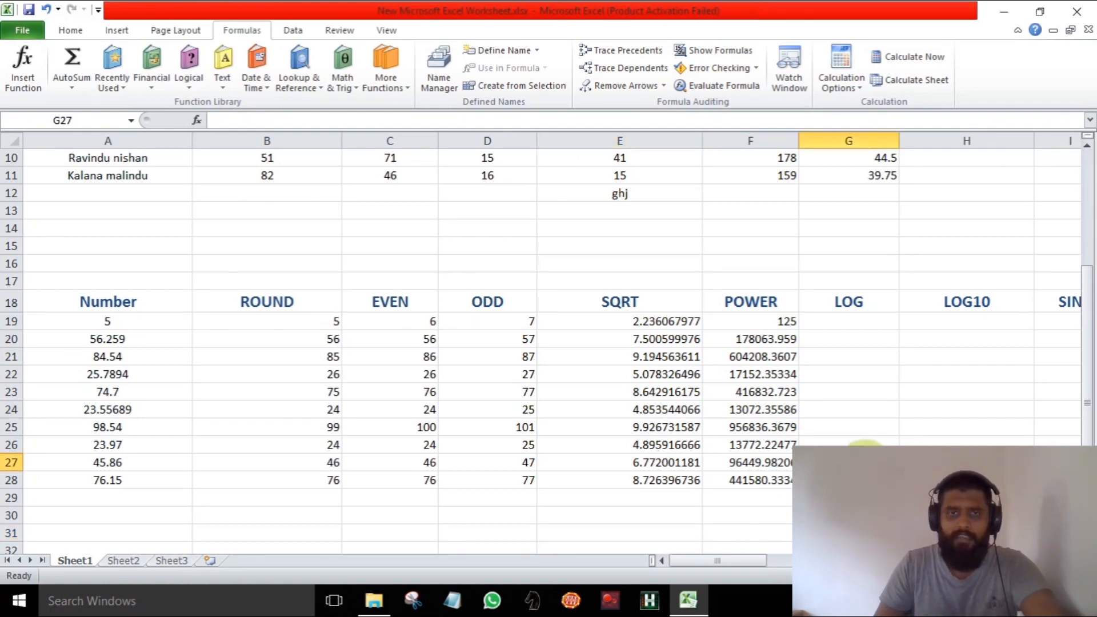
Set the first value in the Number column, cell A19, to 125
scroll(801, 412, down, 3)
scroll(800, 411, up, 2)
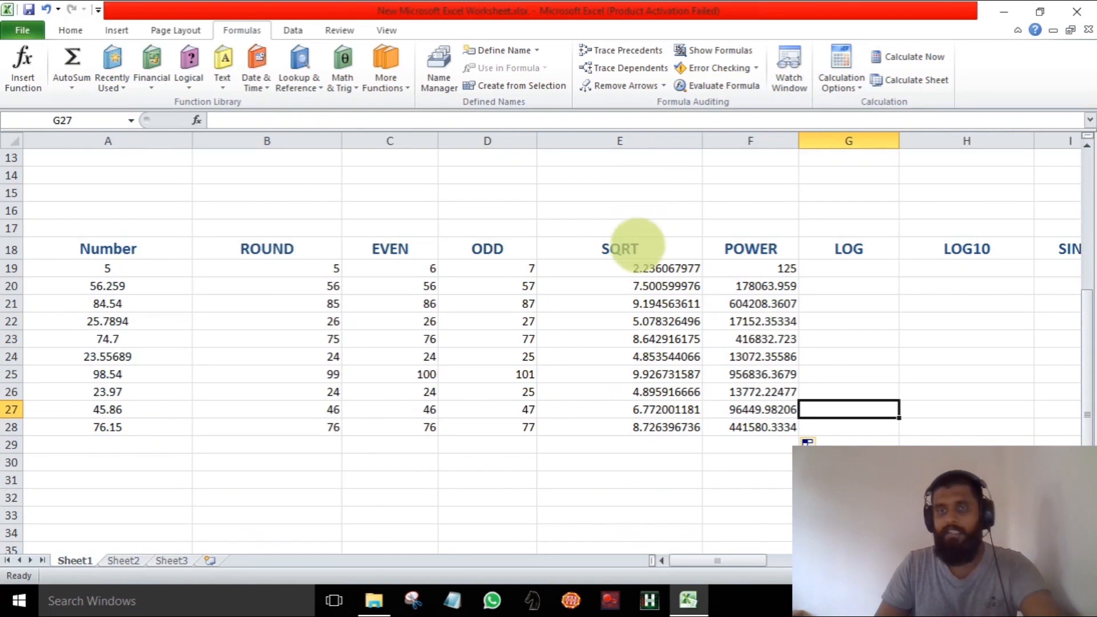
click(839, 269)
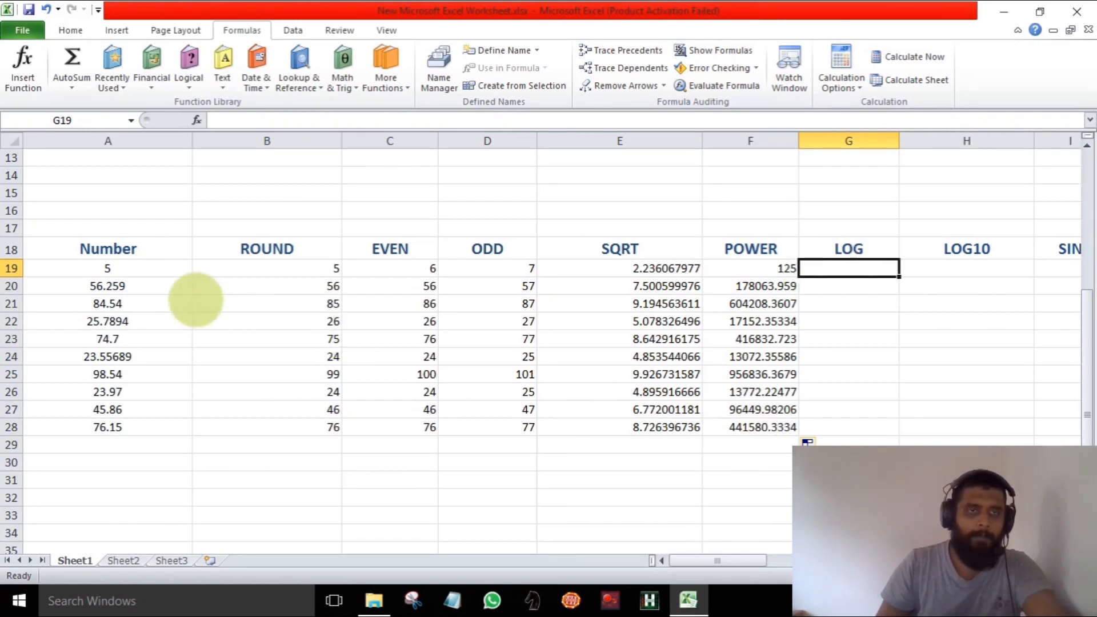
click(139, 269)
double_click(139, 270)
key(BackSpace)
text(12)
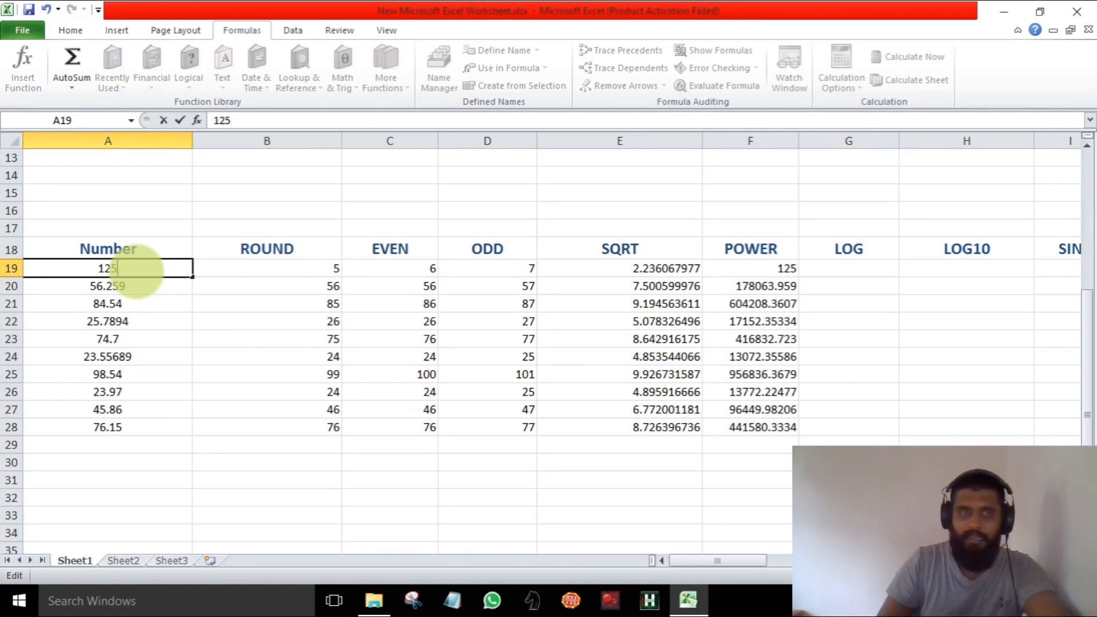
key(Return)
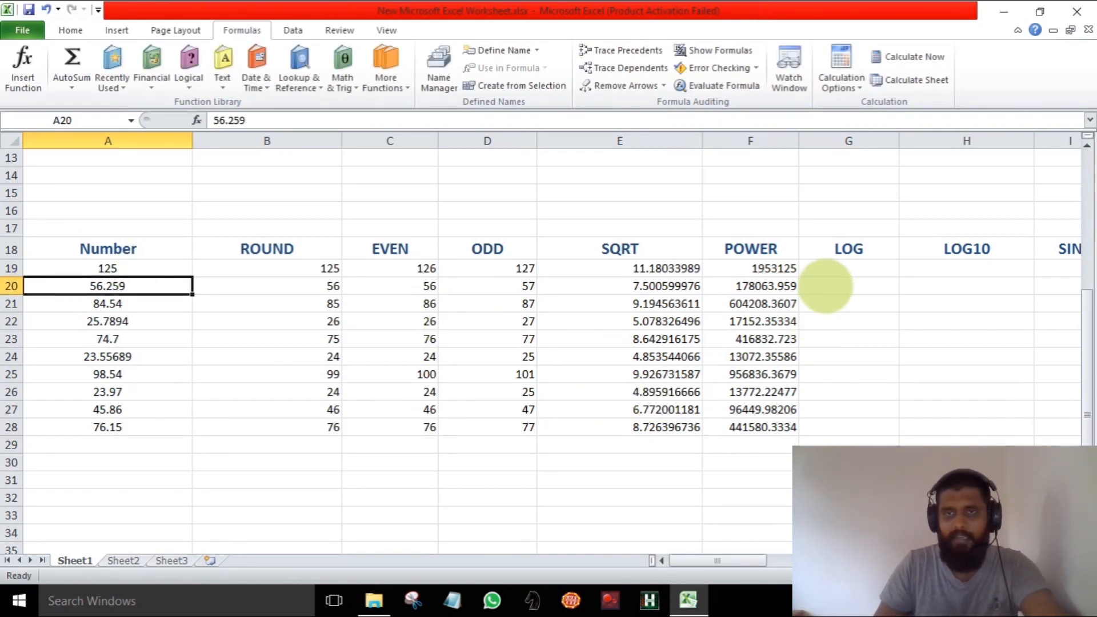
Enter a LOG formula in G19 that takes the logarithm of A19 to base 5
click(844, 270)
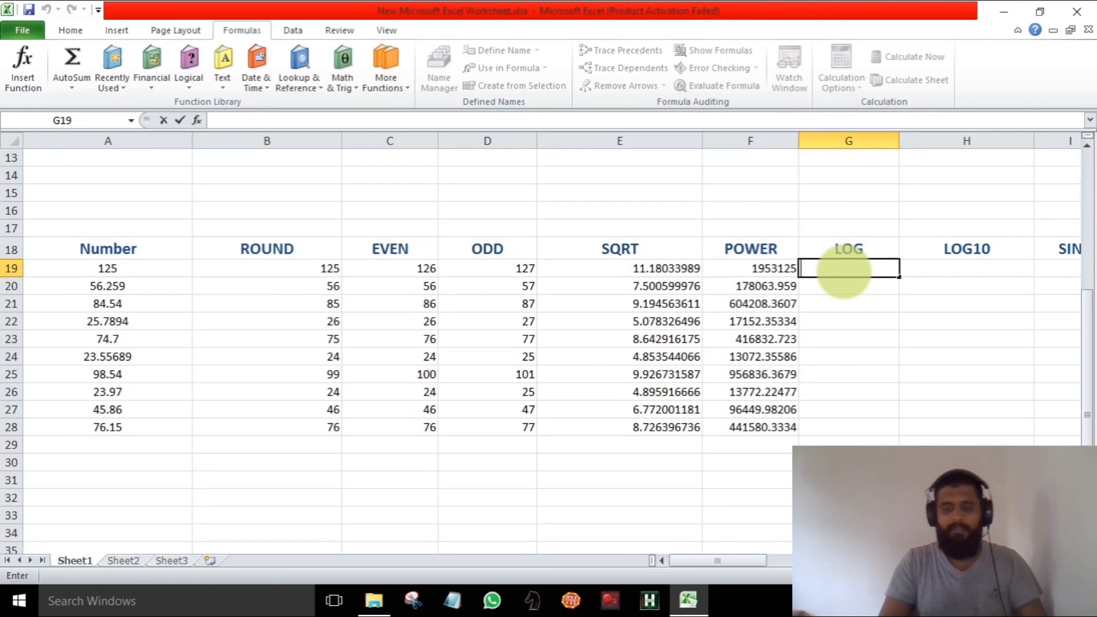
text(=lo)
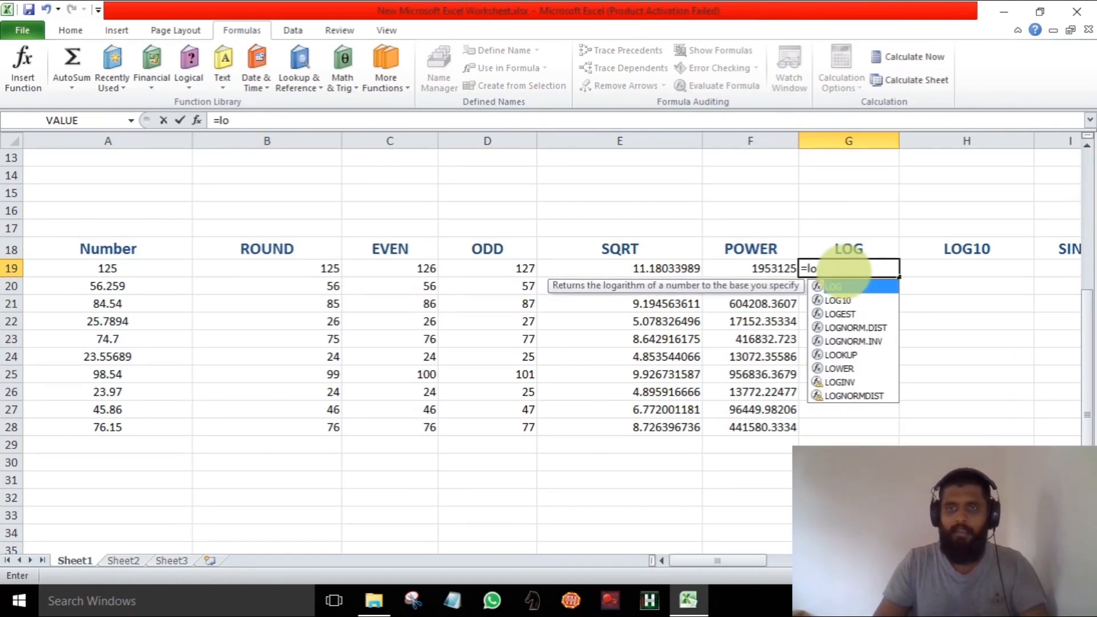
double_click(850, 286)
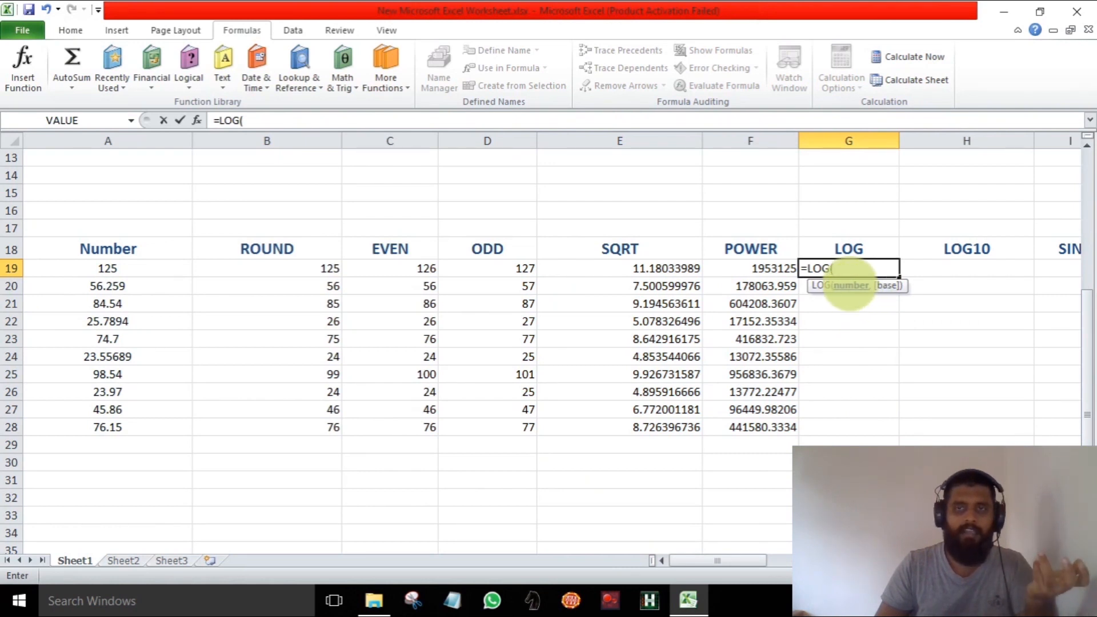
click(151, 270)
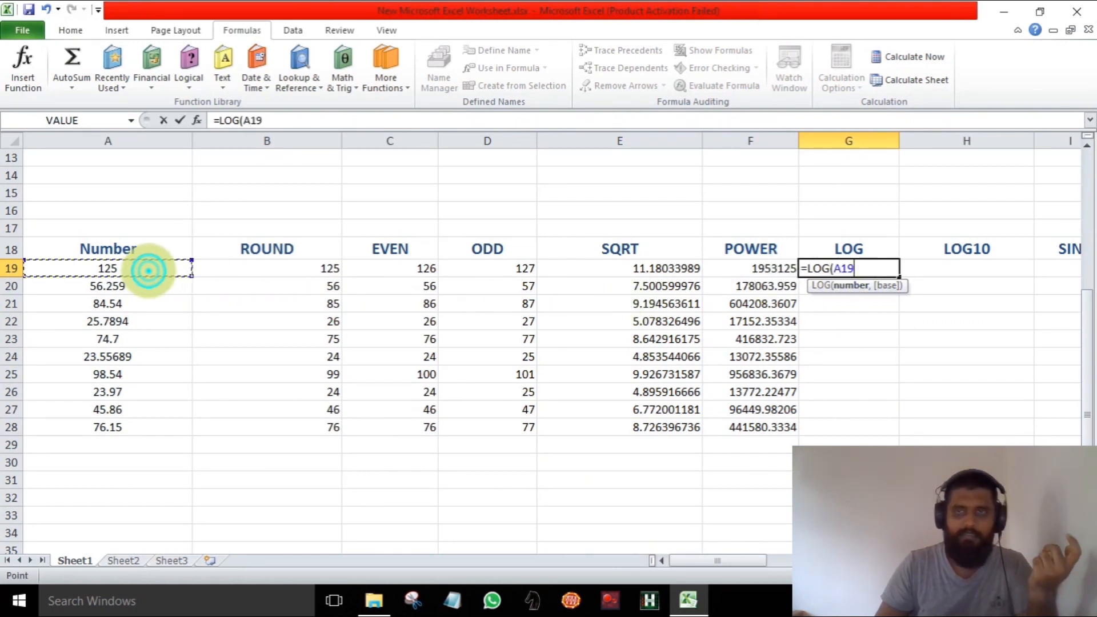
text(,5)
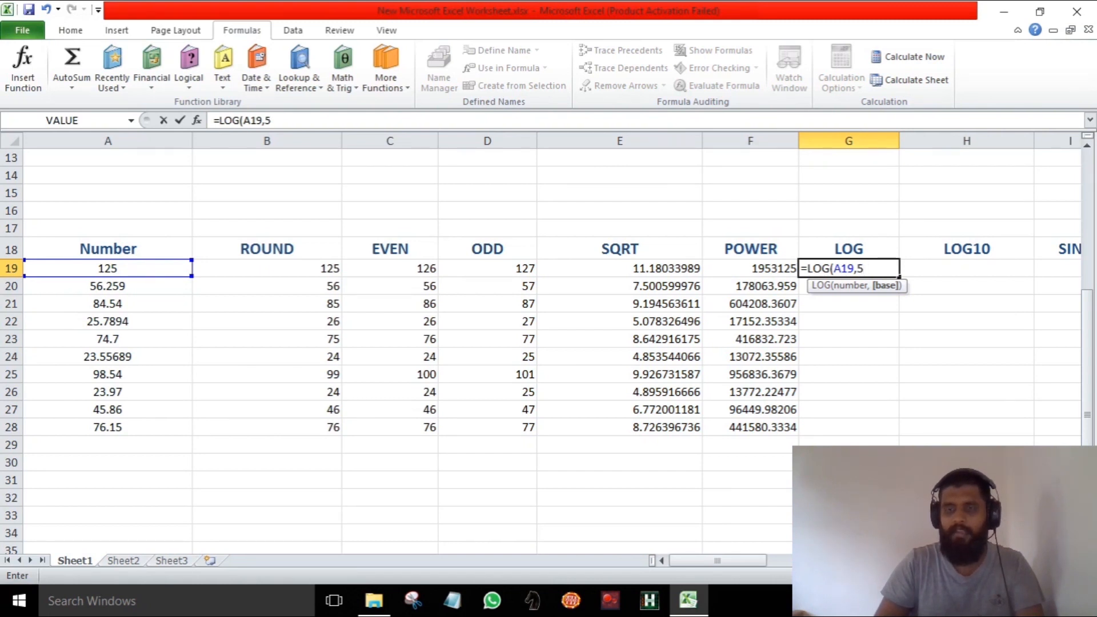
key(Return)
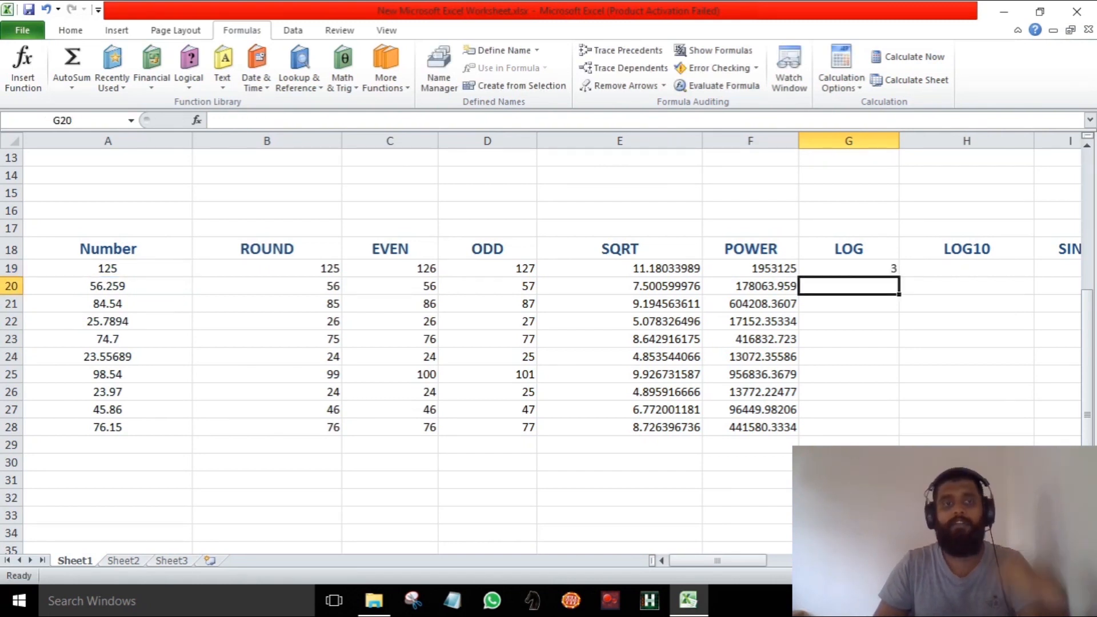
Fill the LOG formula from G19 down through G28
click(882, 269)
drag(899, 276, 902, 435)
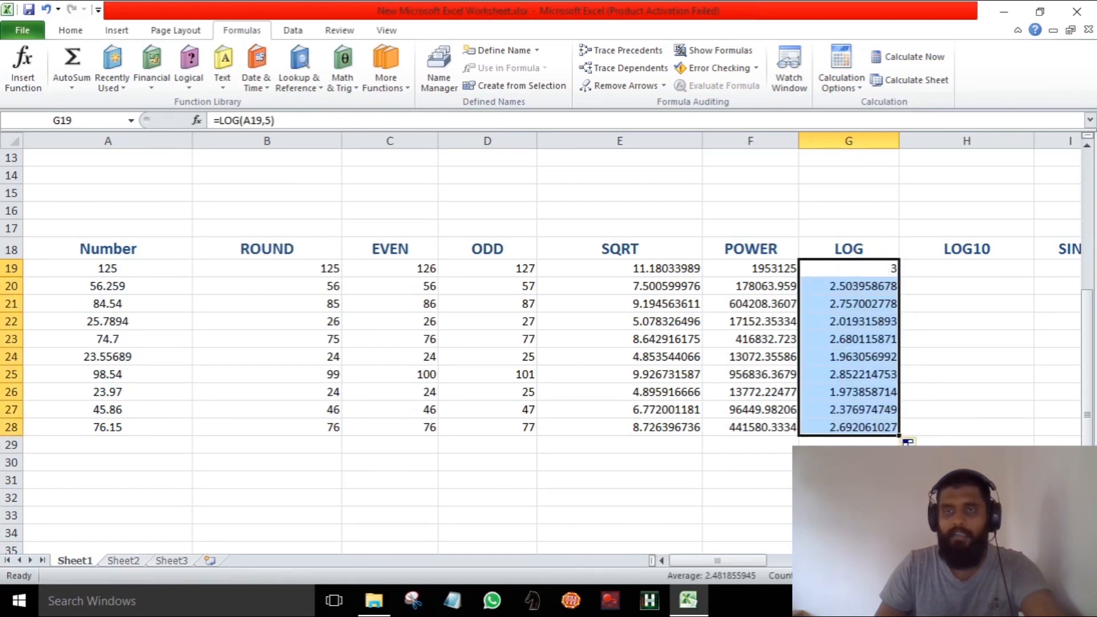
click(949, 498)
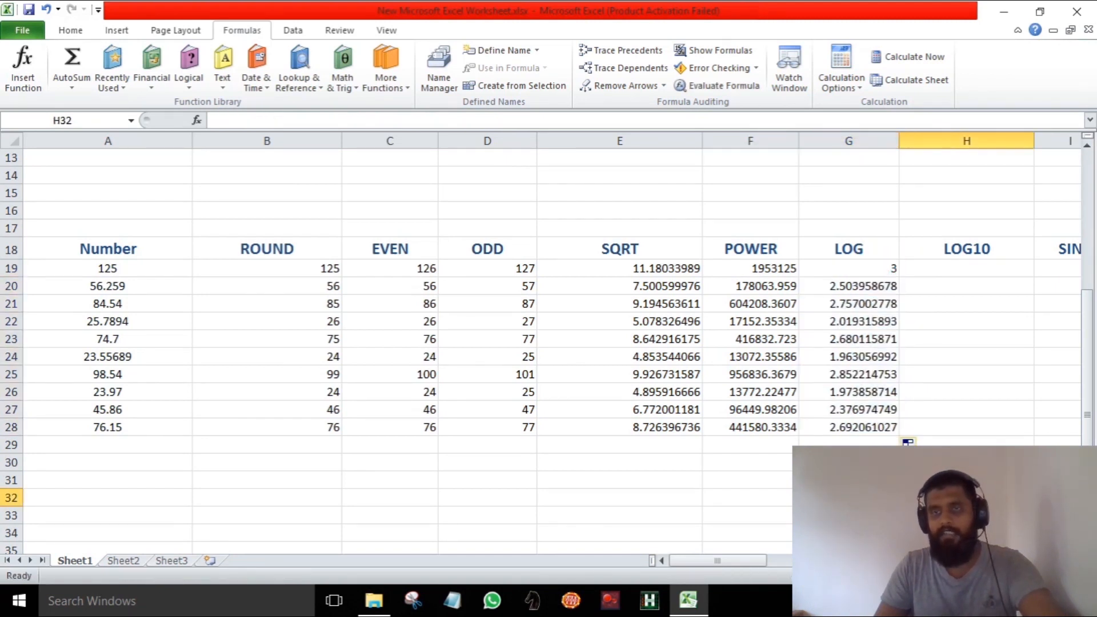
Change the number in A19 to 100
click(959, 272)
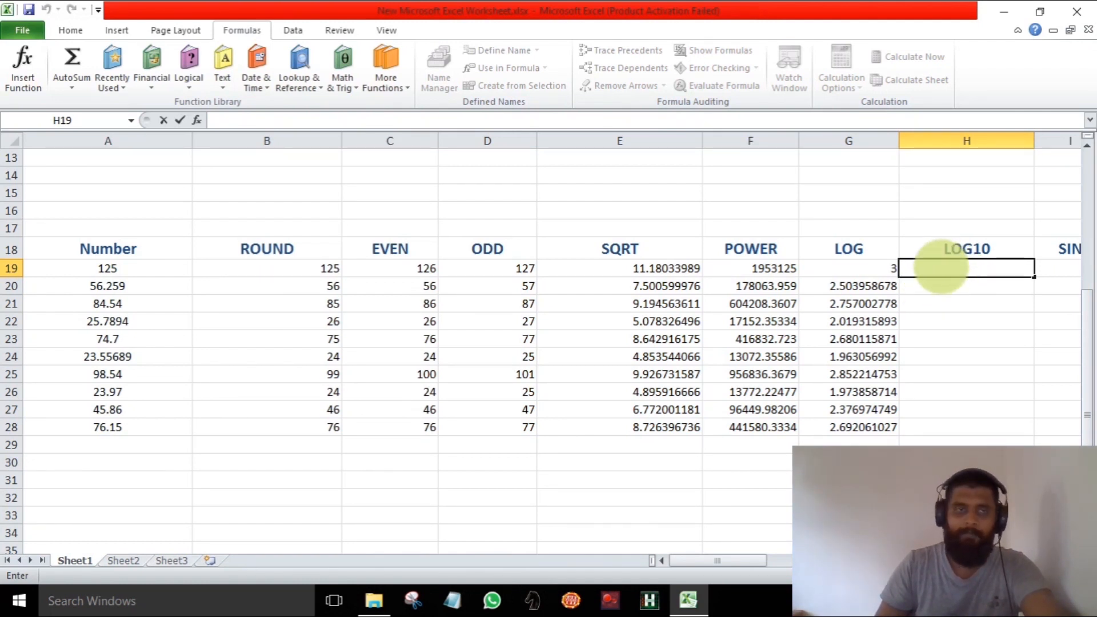
click(138, 266)
double_click(138, 267)
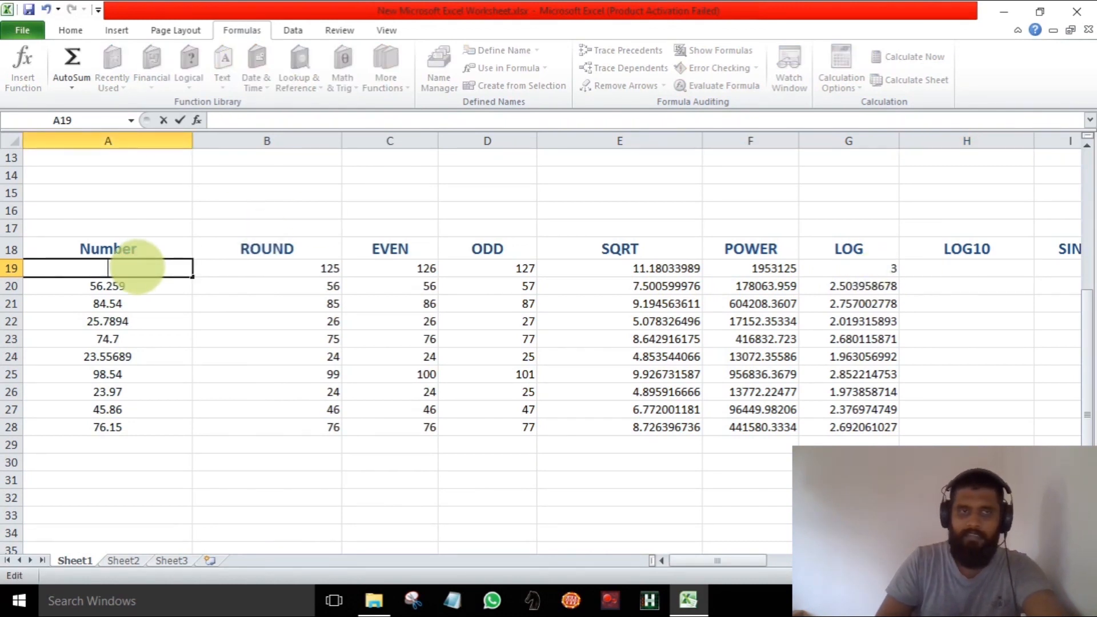
text(00)
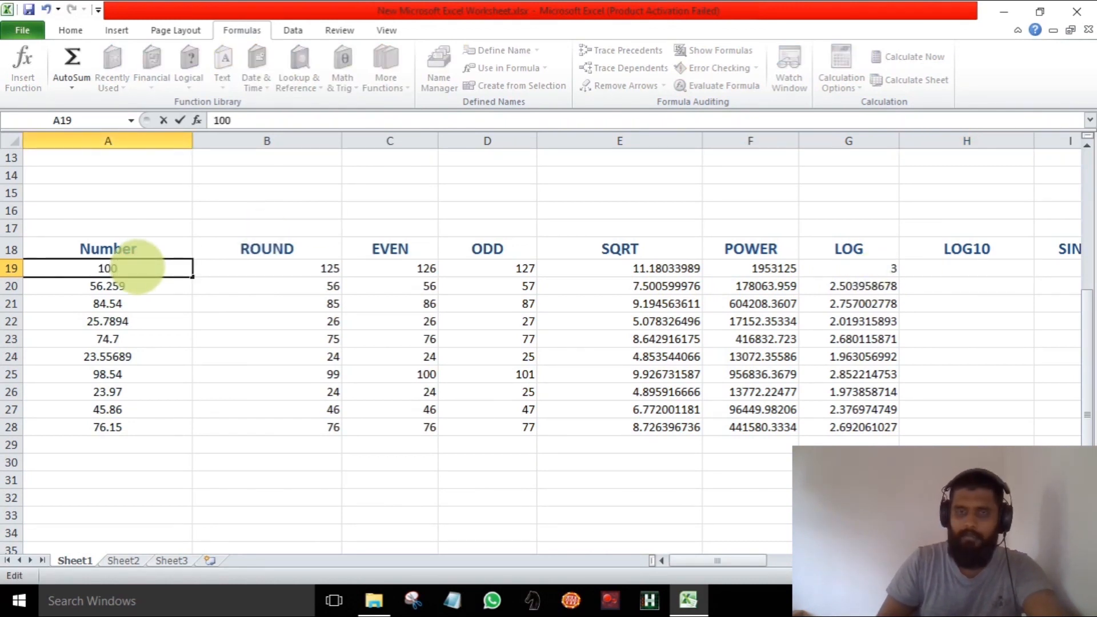
key(Return)
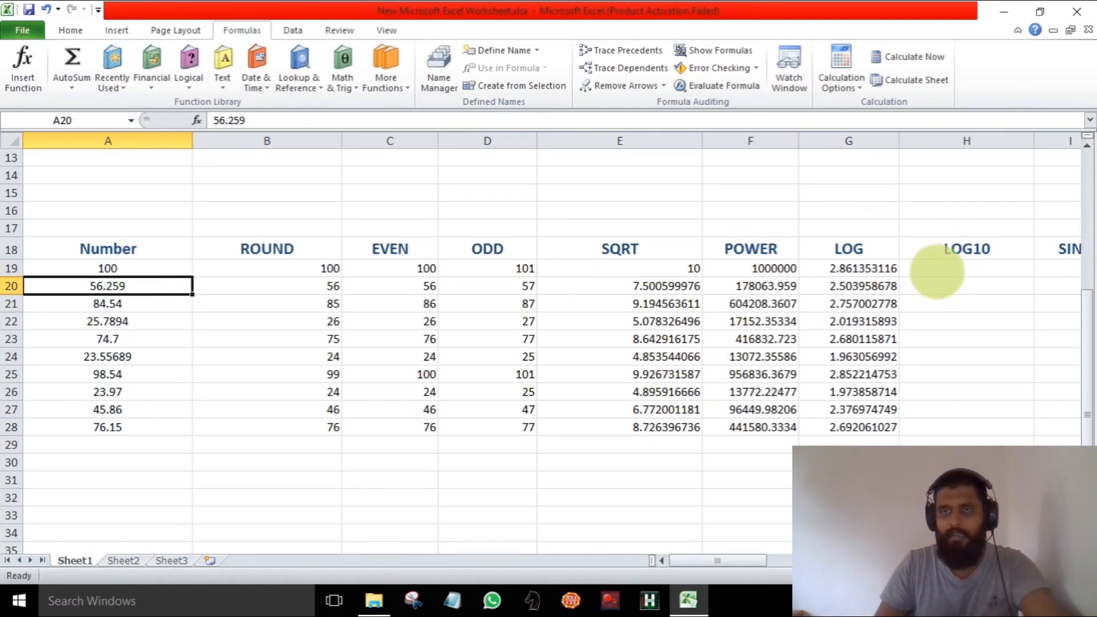
Enter a LOG10 formula in H19 that takes the base-10 logarithm of A19
double_click(938, 271)
text(=)
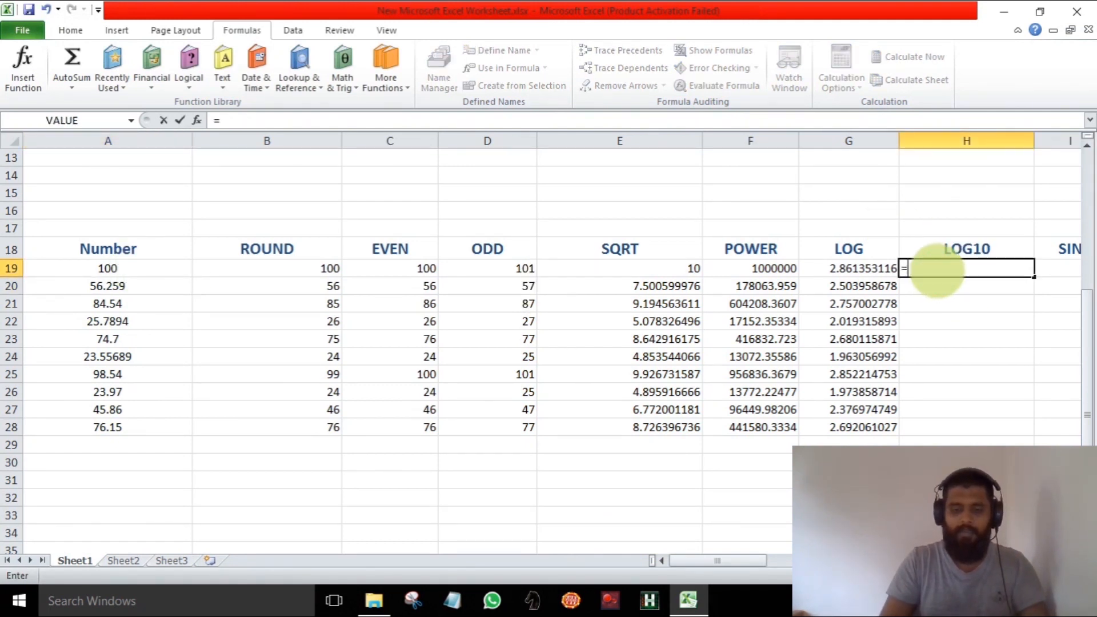
text(lo)
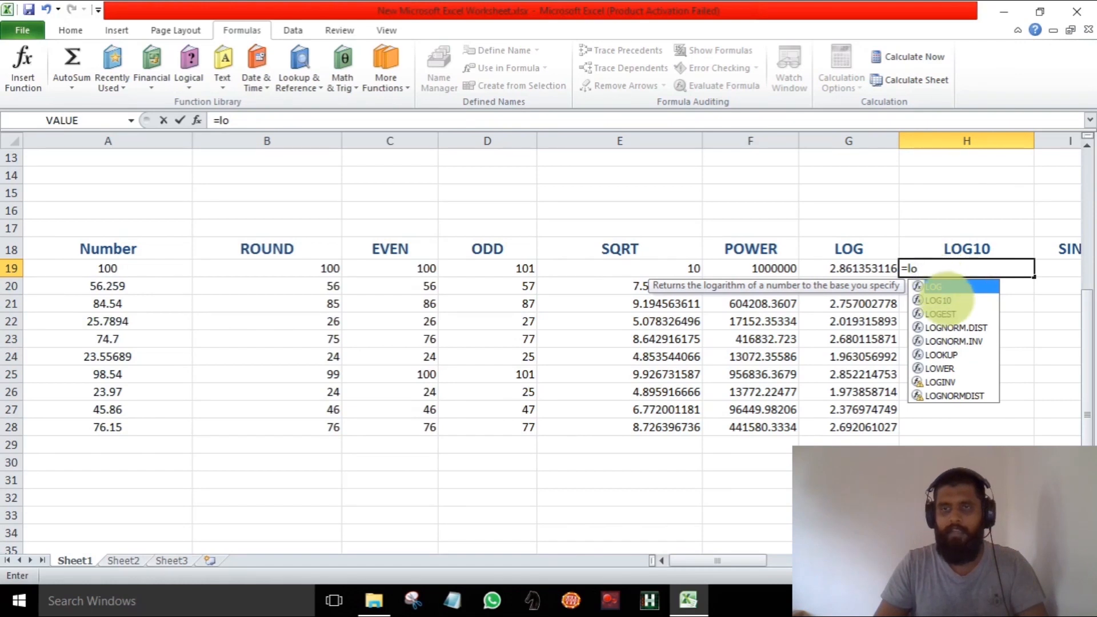
double_click(938, 300)
click(147, 270)
key(Return)
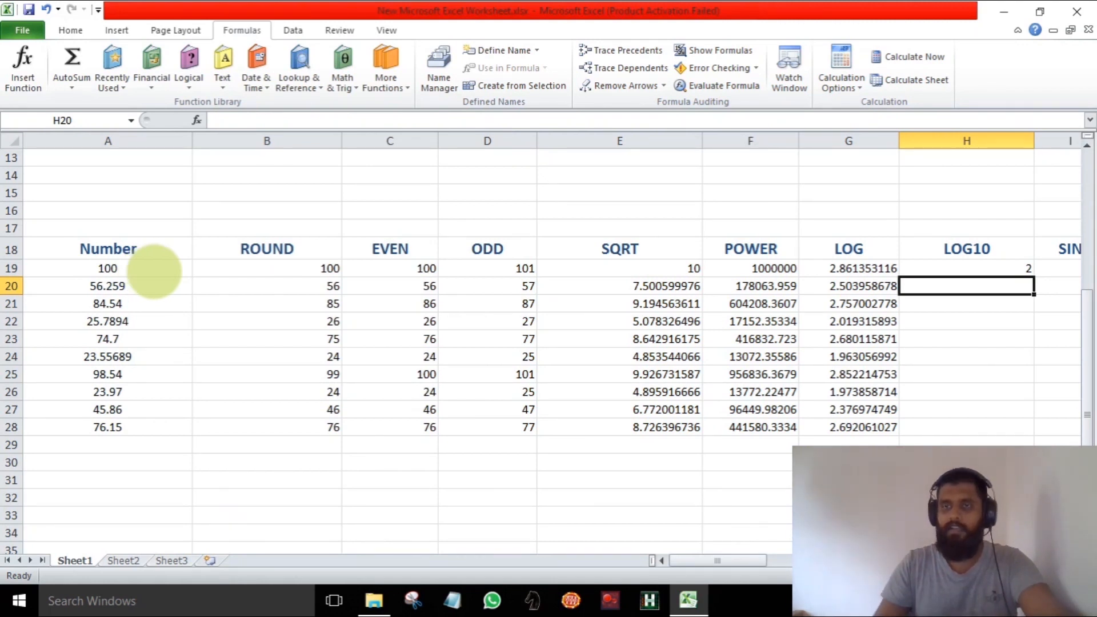
Fill the LOG10 formula from H19 down through H28
click(1002, 267)
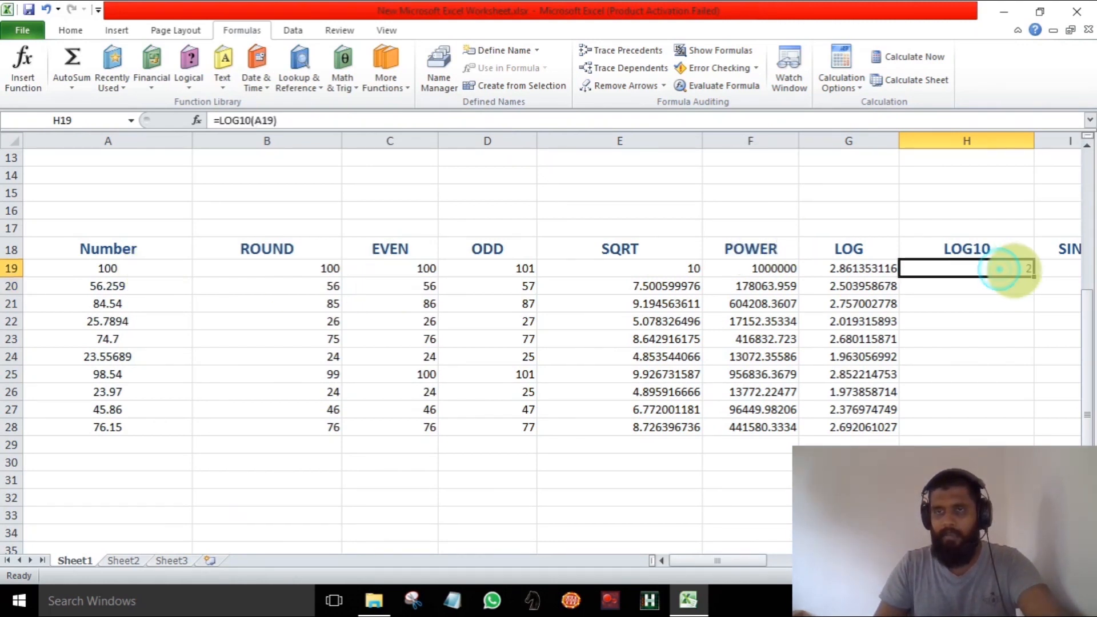
drag(1034, 275, 1026, 430)
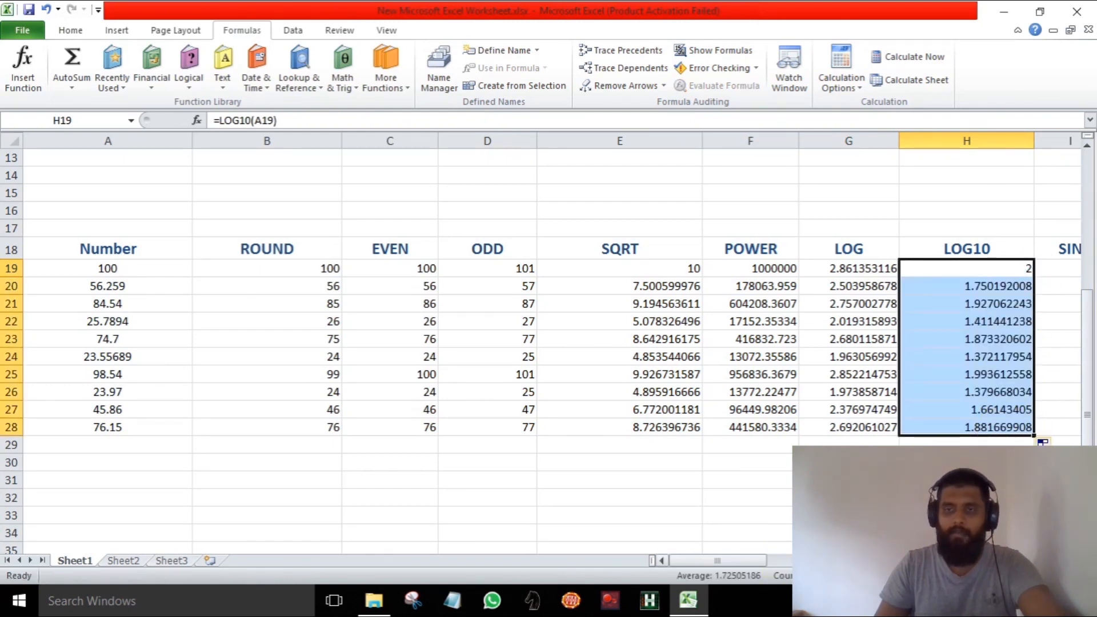
drag(737, 562, 787, 562)
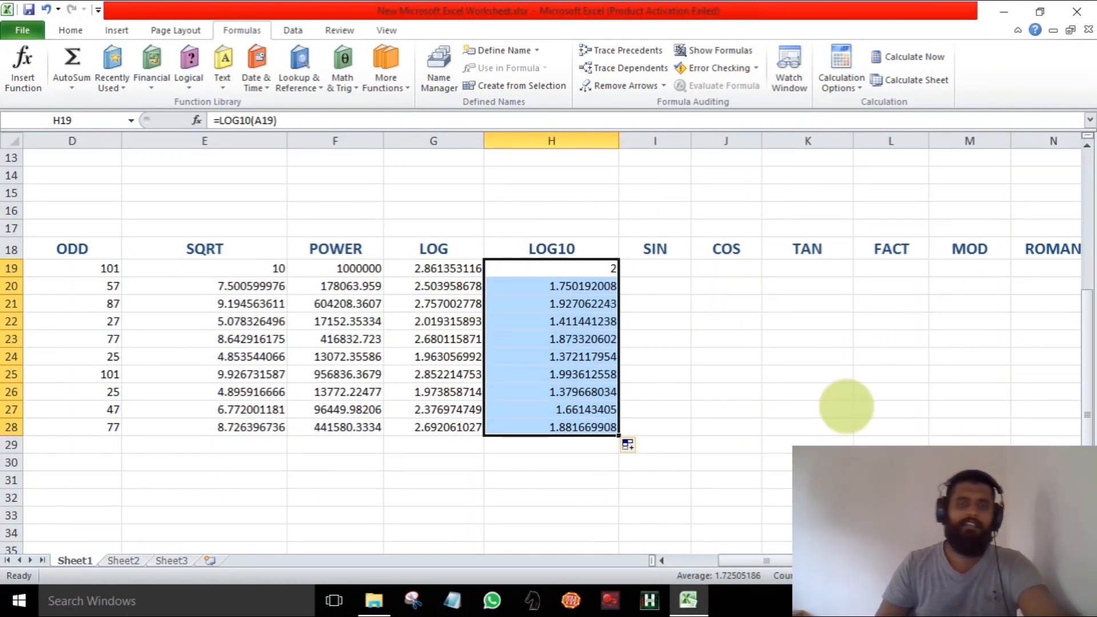
click(775, 445)
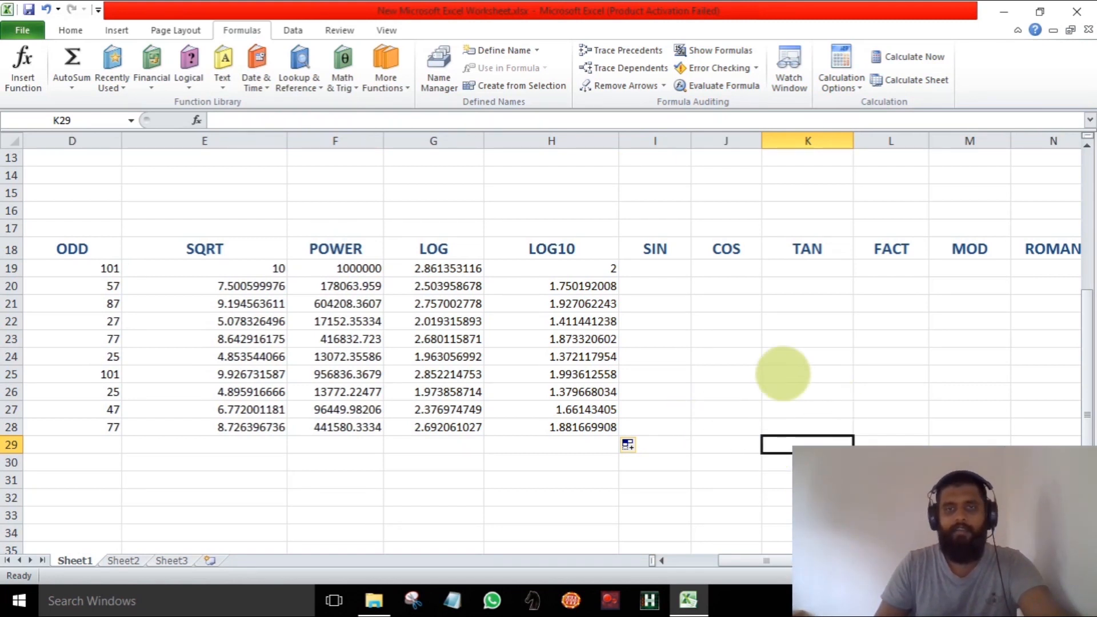
Enter a SIN formula in I19 that takes the sine of A19
double_click(654, 268)
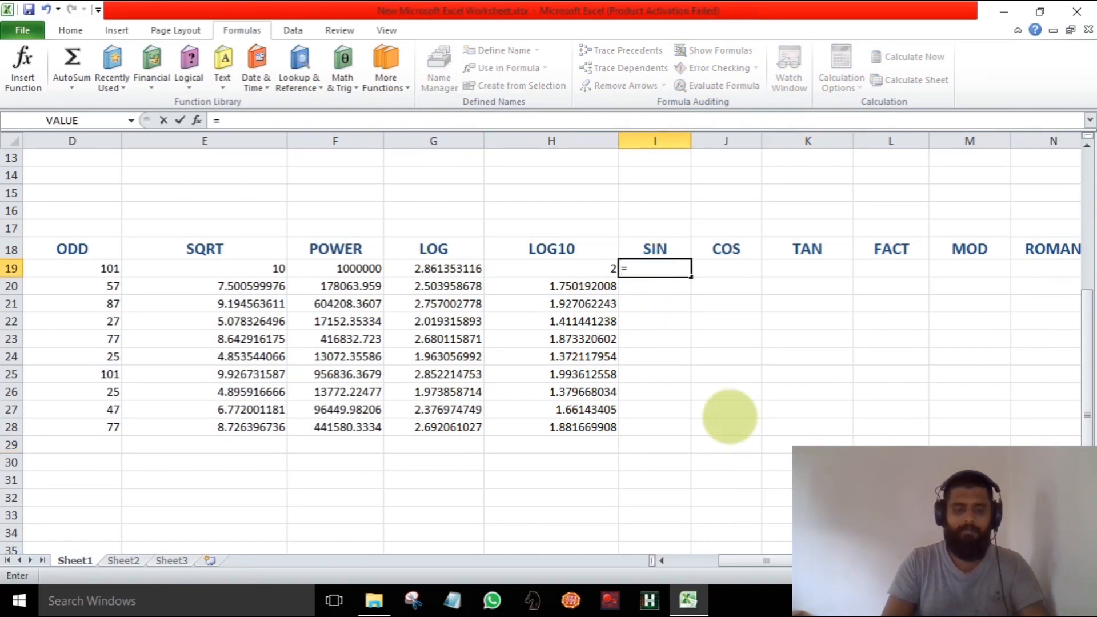
text(=si)
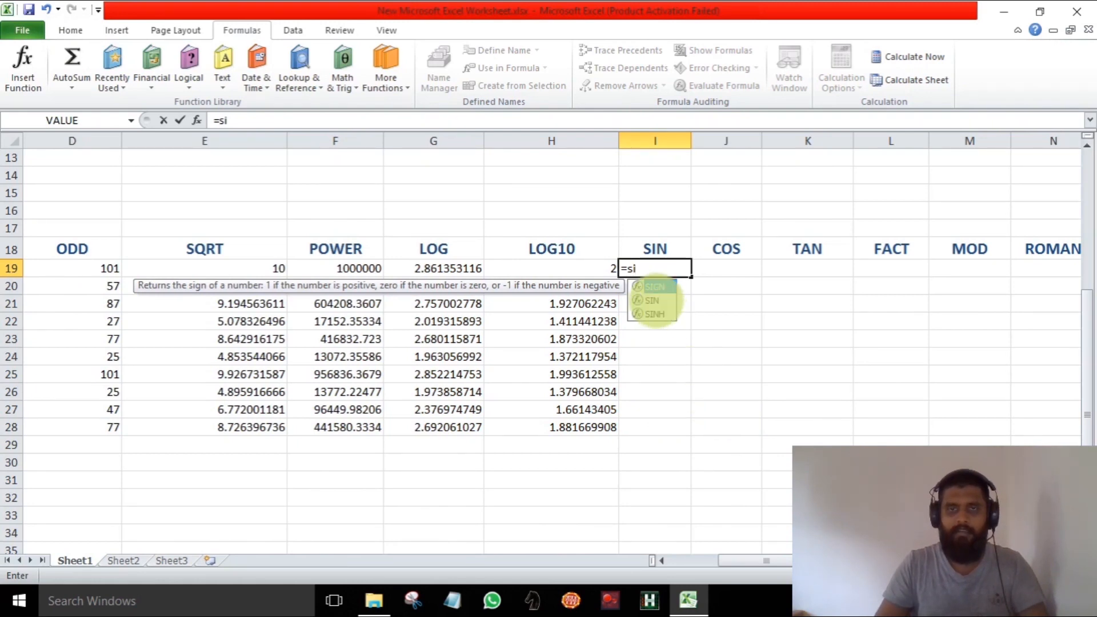
double_click(653, 300)
drag(766, 562, 686, 526)
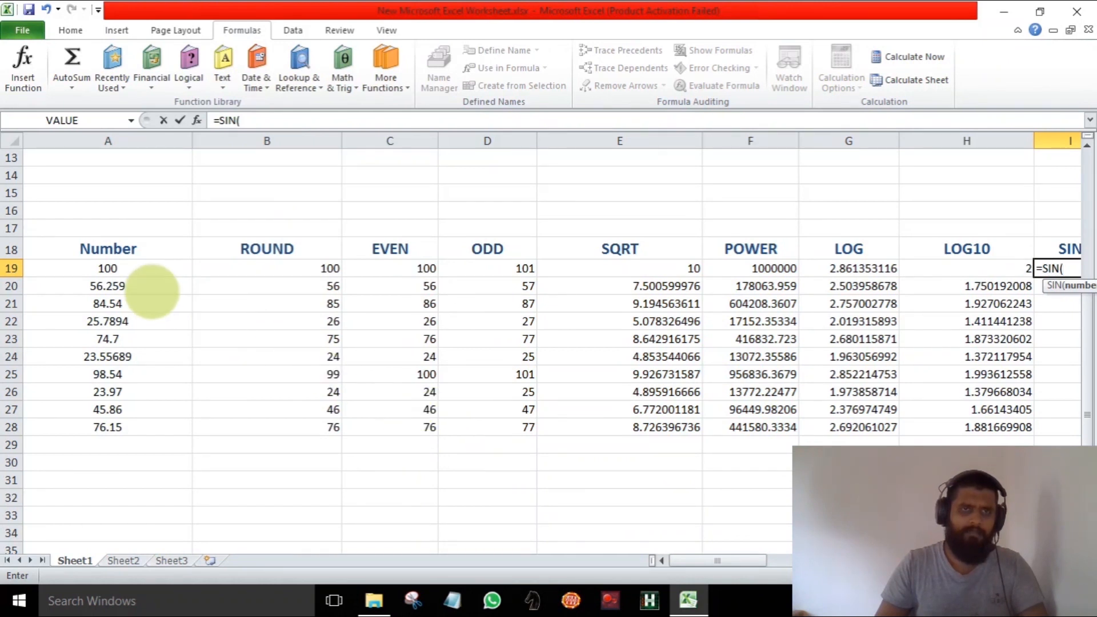
click(149, 271)
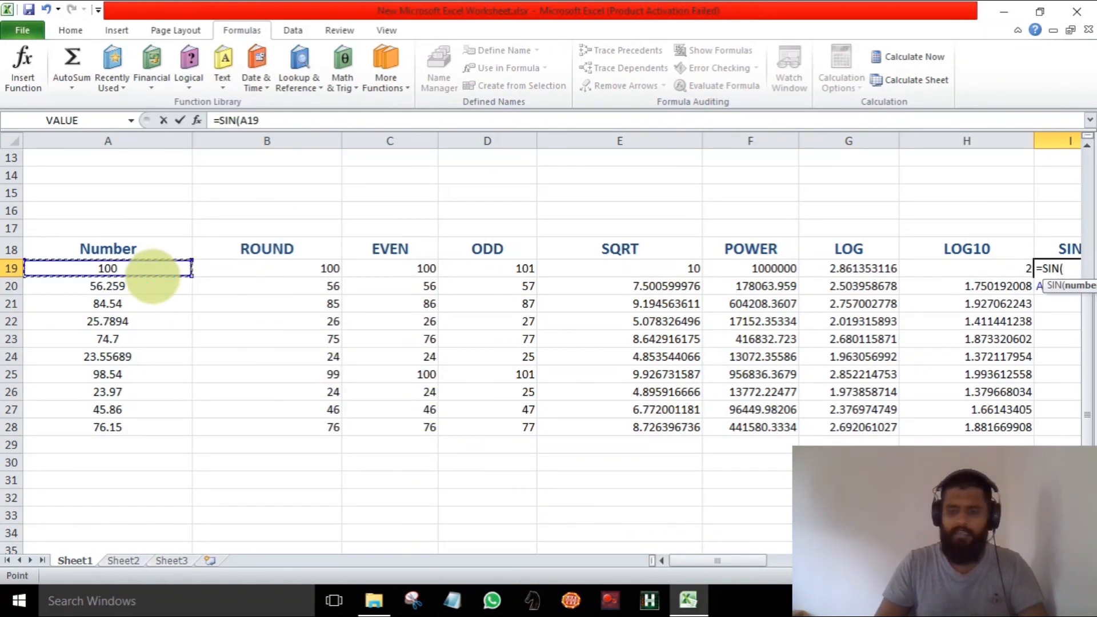
key(Return)
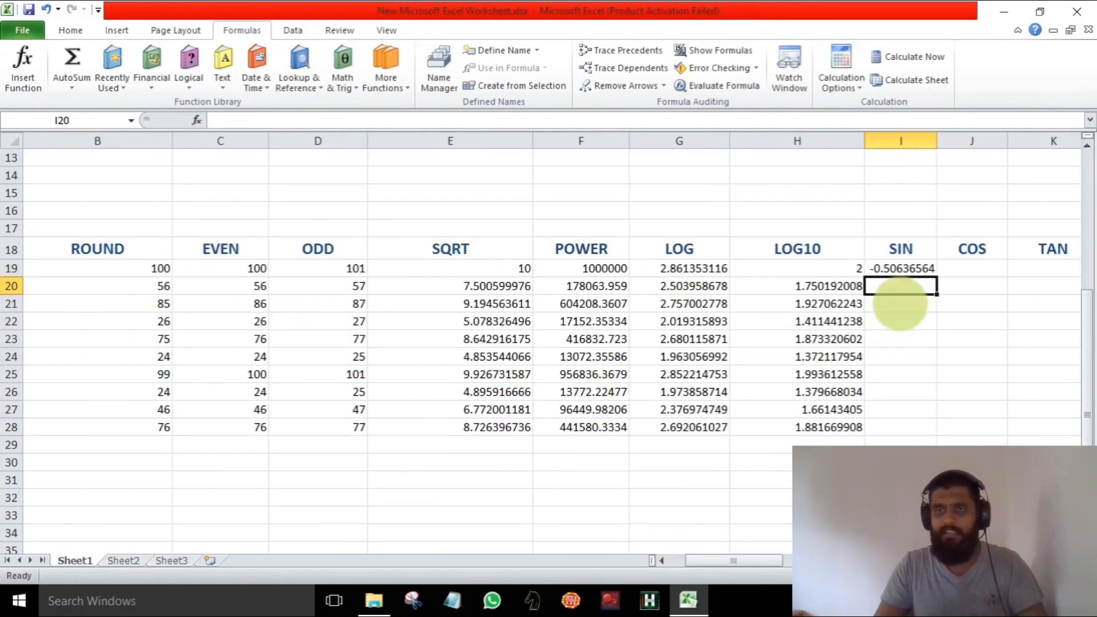
Fill the SIN formula from I19 down through I28
click(902, 268)
drag(938, 276, 940, 433)
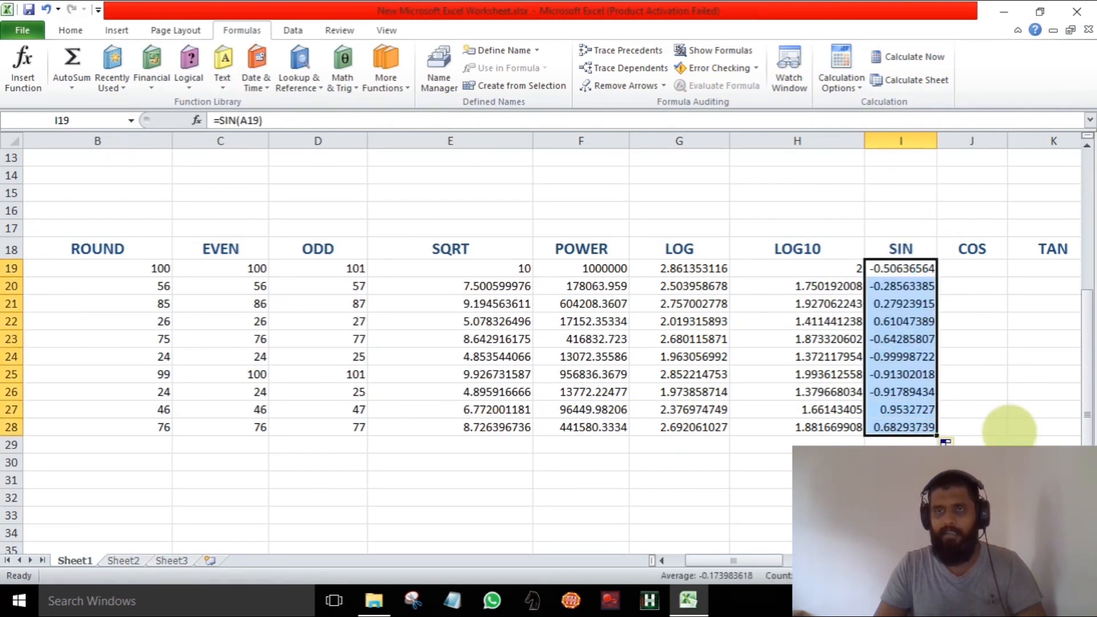
click(1024, 427)
Enter a COS formula in J19 that takes the cosine of A19, and fill it down through J28
double_click(959, 270)
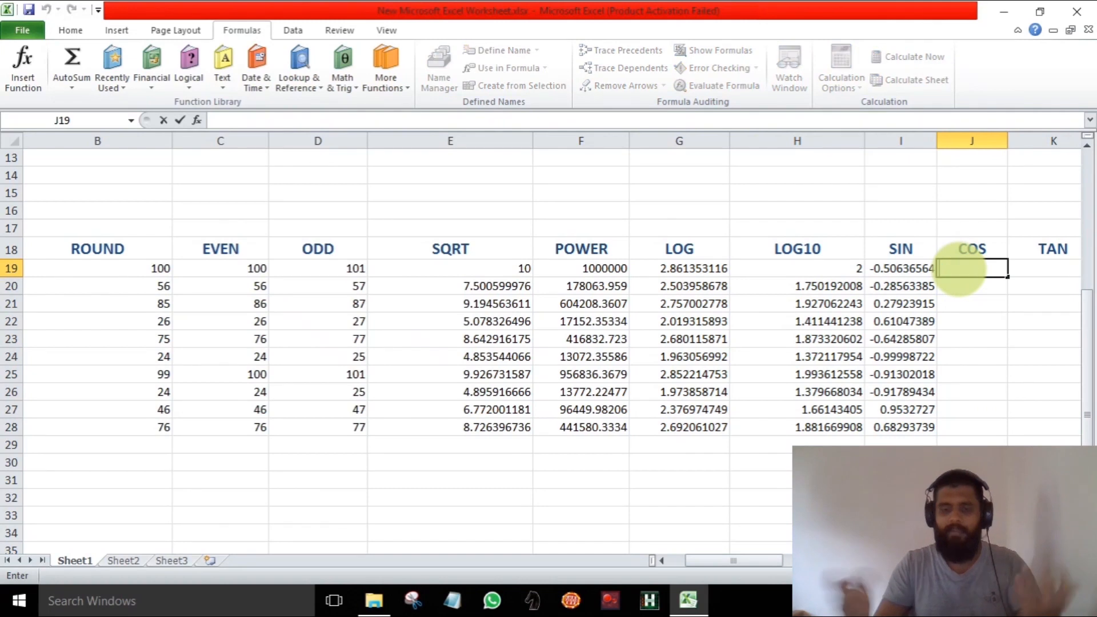
text(=cos)
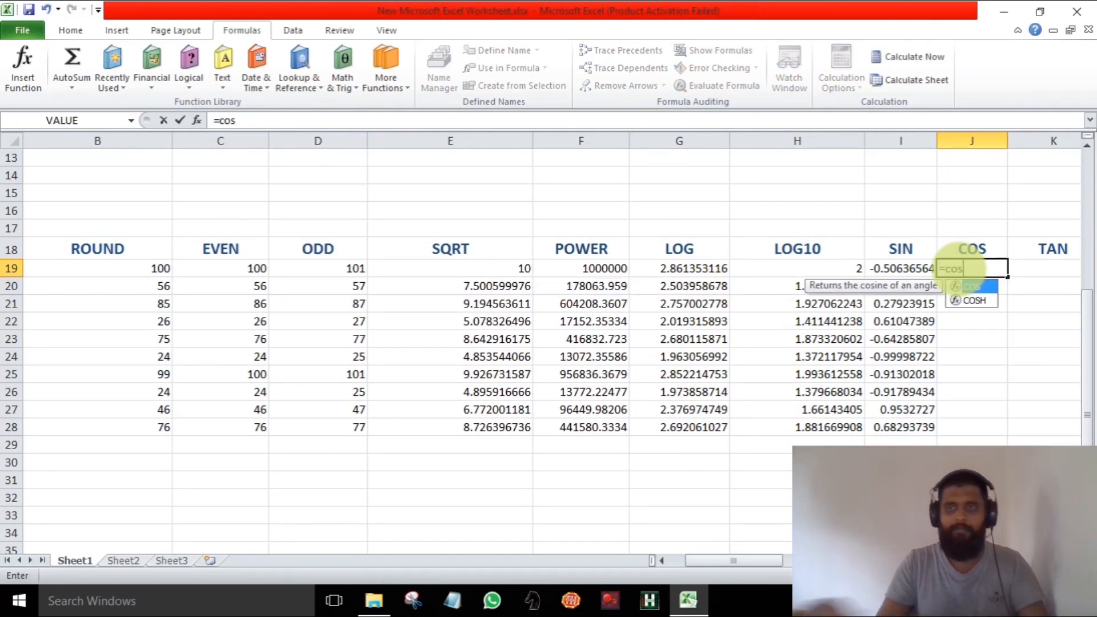
double_click(972, 286)
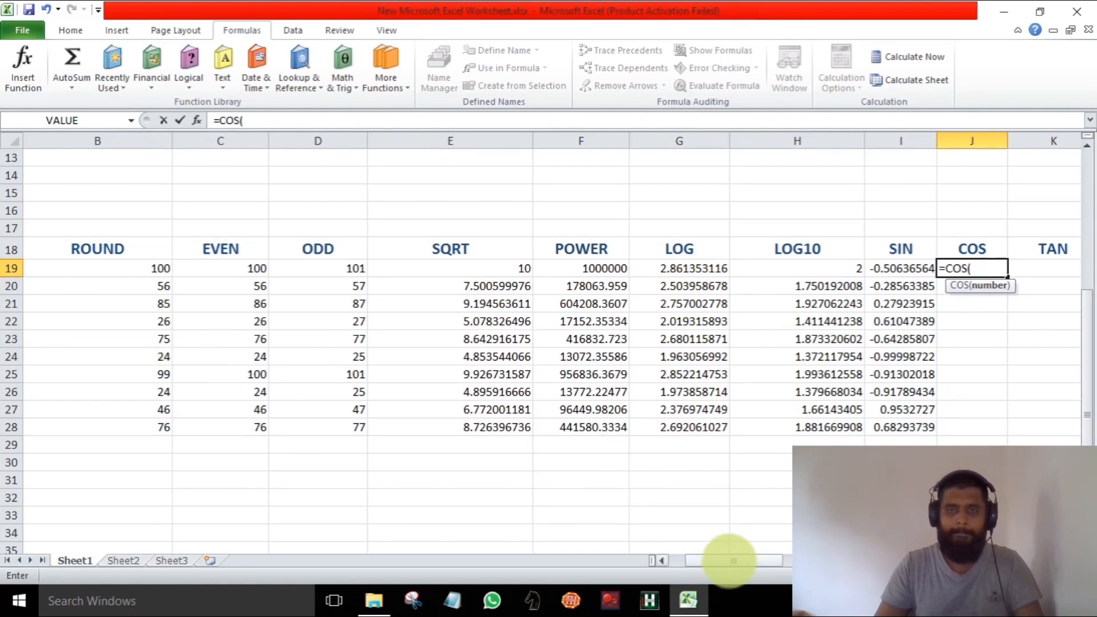
drag(729, 560, 643, 560)
click(165, 277)
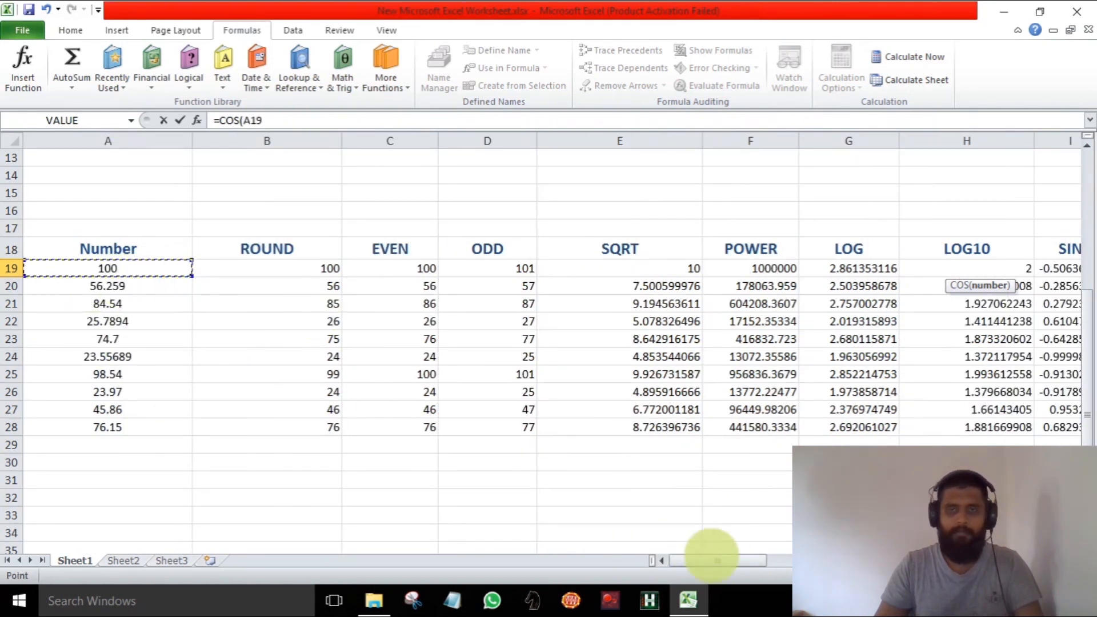
drag(730, 560, 765, 559)
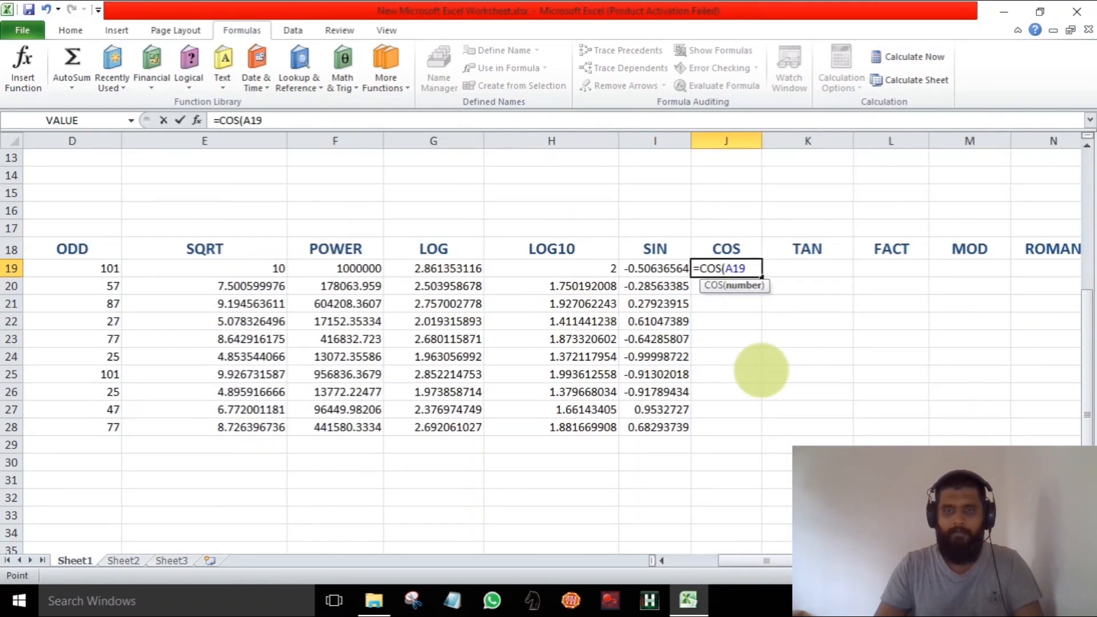
key(Return)
click(758, 269)
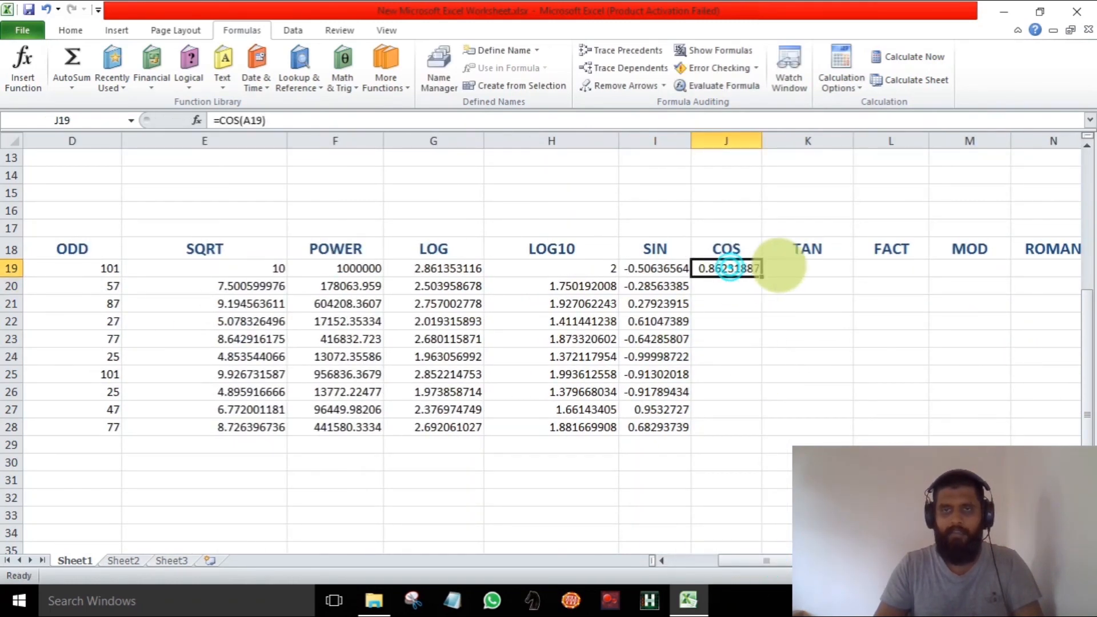
drag(761, 276, 777, 433)
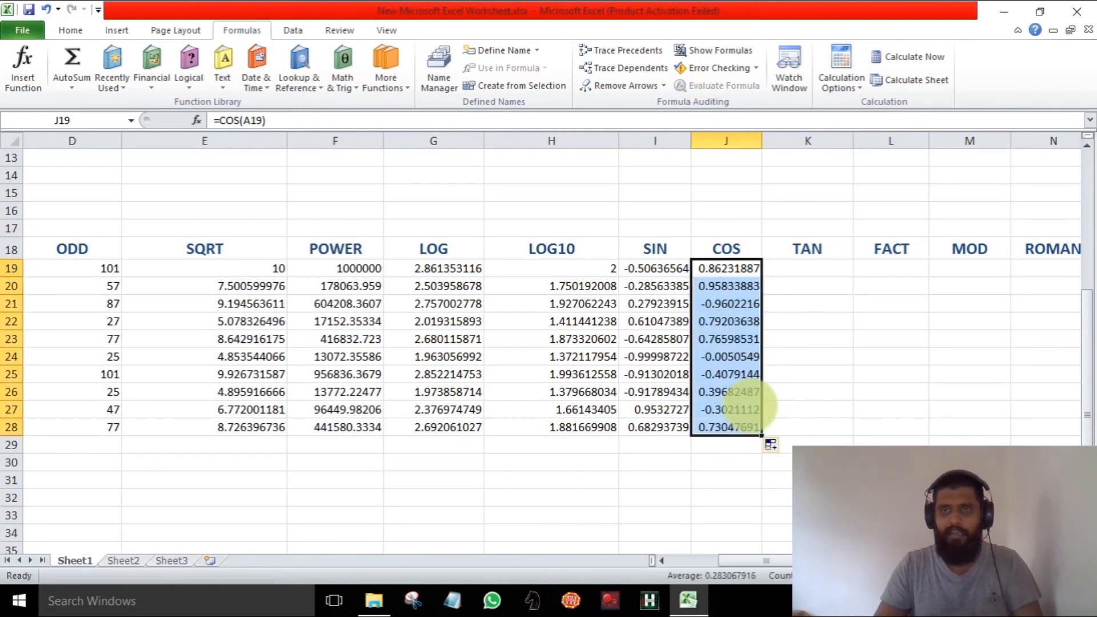
Enter a TAN formula in K19 that takes the tangent of P34
click(808, 272)
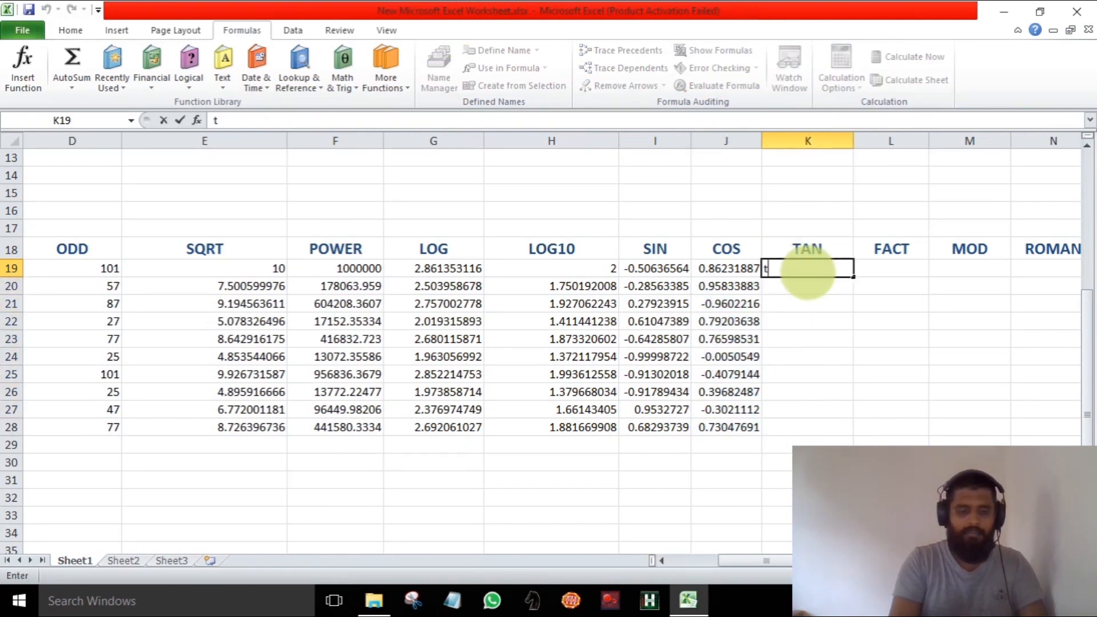
text(ta)
key(BackSpace)
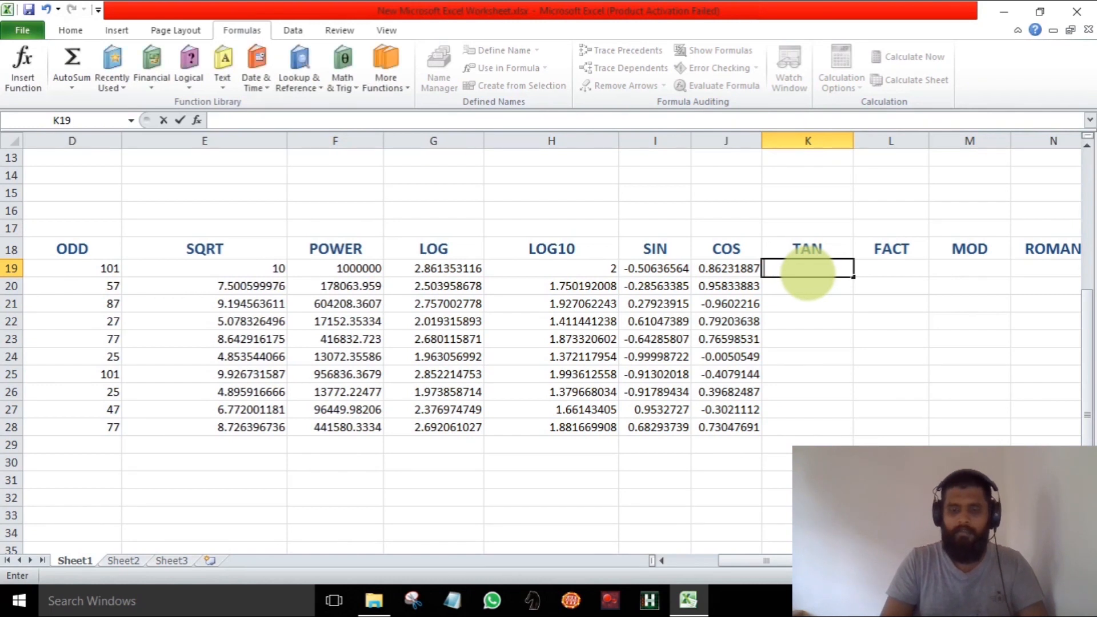
text(=ta)
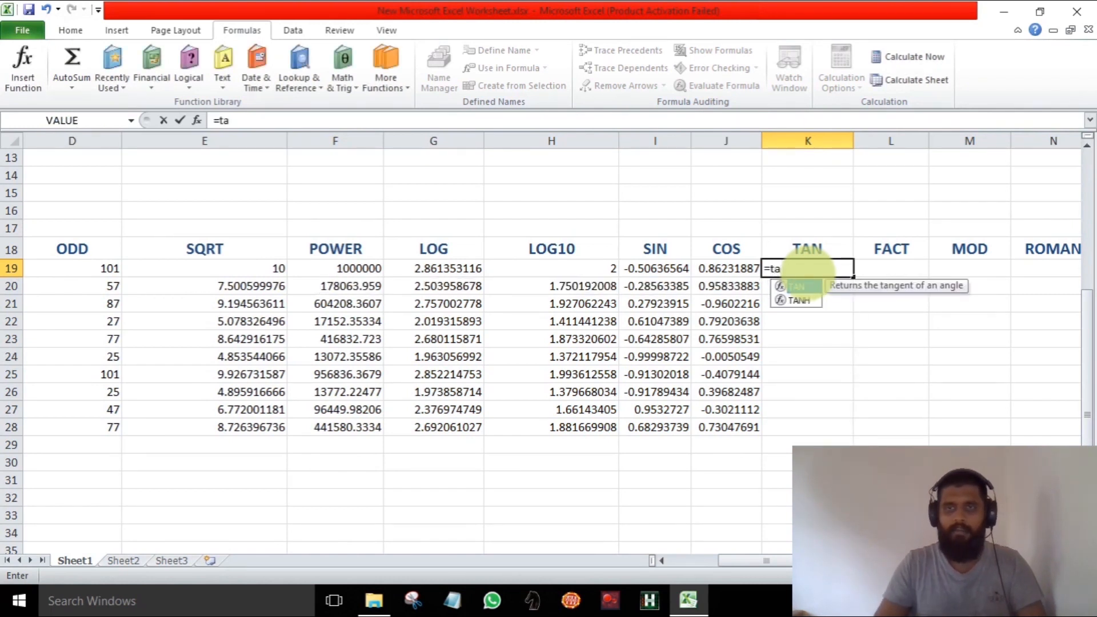
key(Tab)
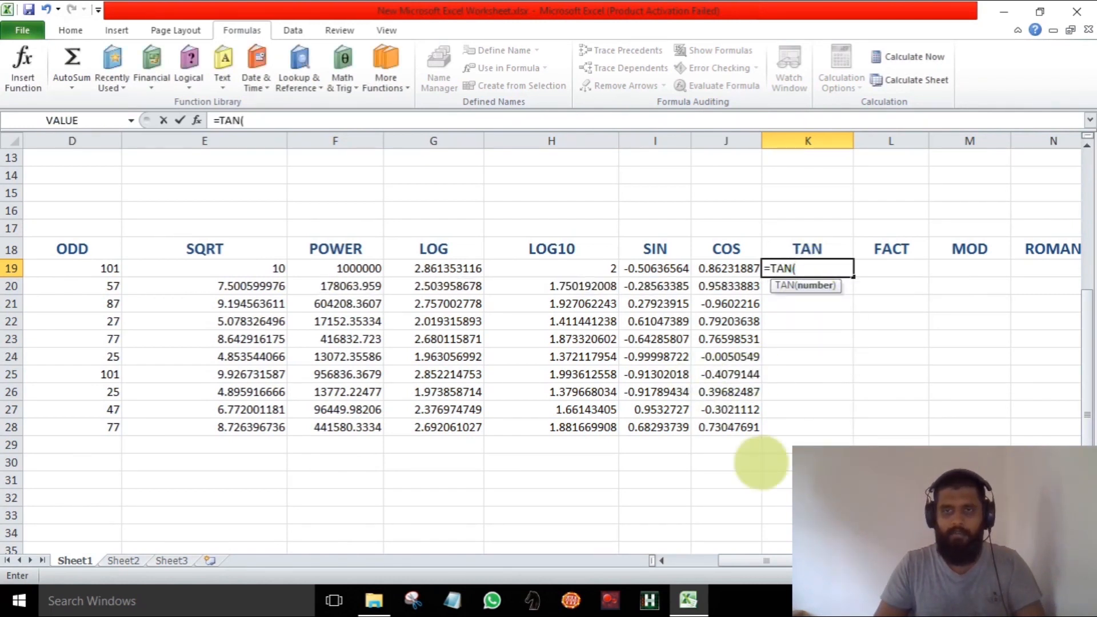
drag(769, 563, 703, 519)
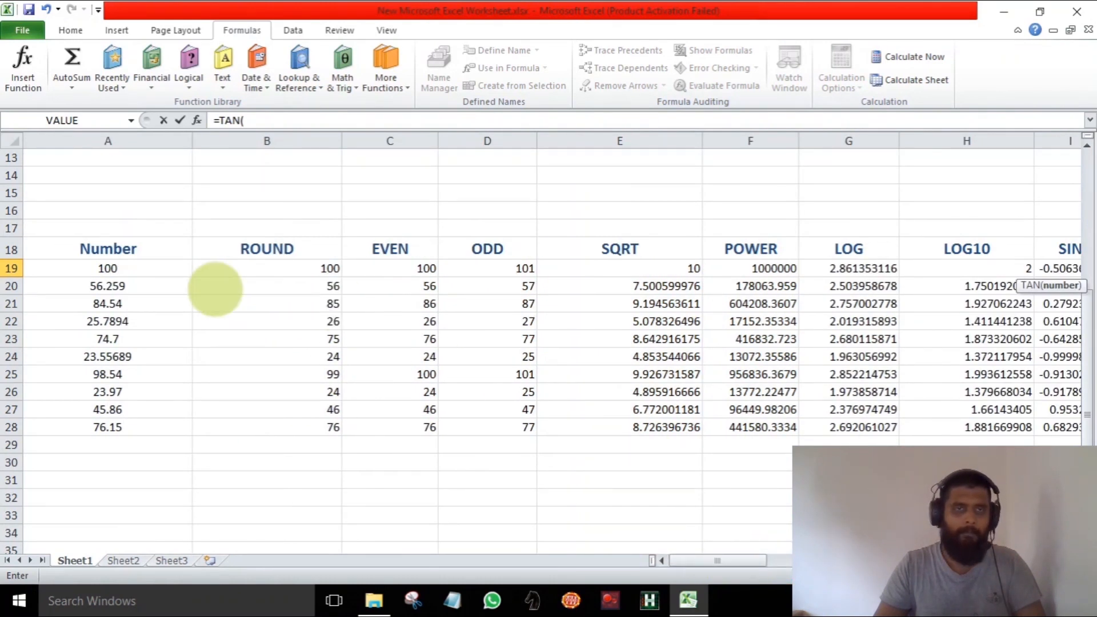
click(183, 272)
drag(704, 561, 812, 537)
click(804, 530)
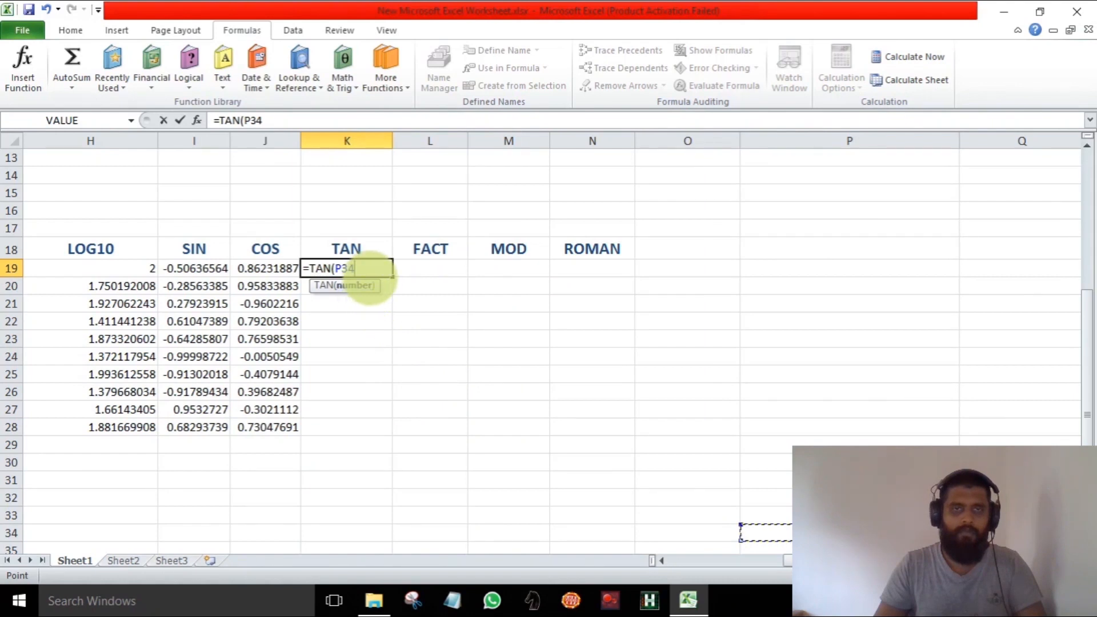
key(Return)
Try to fill the TAN formula from K19 down through K27
click(372, 269)
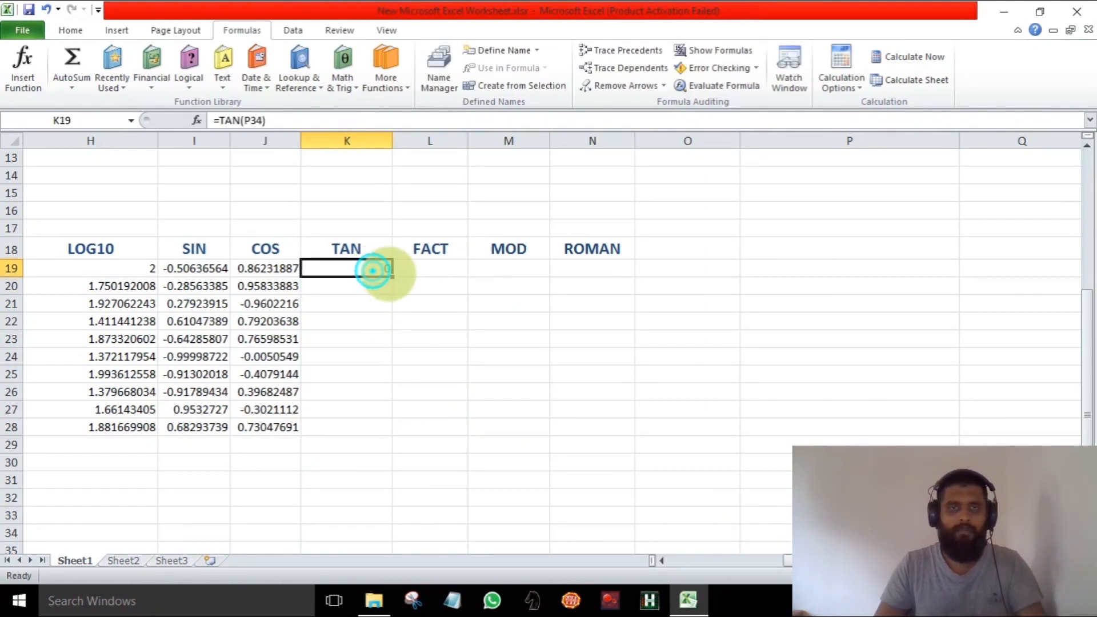
drag(392, 276, 396, 420)
click(402, 427)
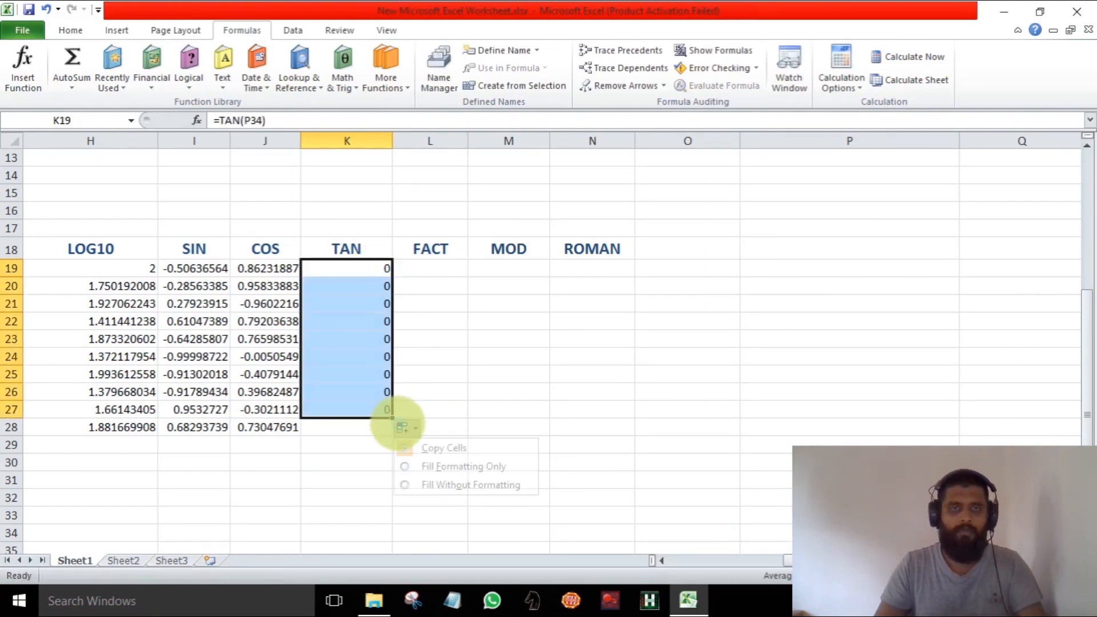
click(516, 377)
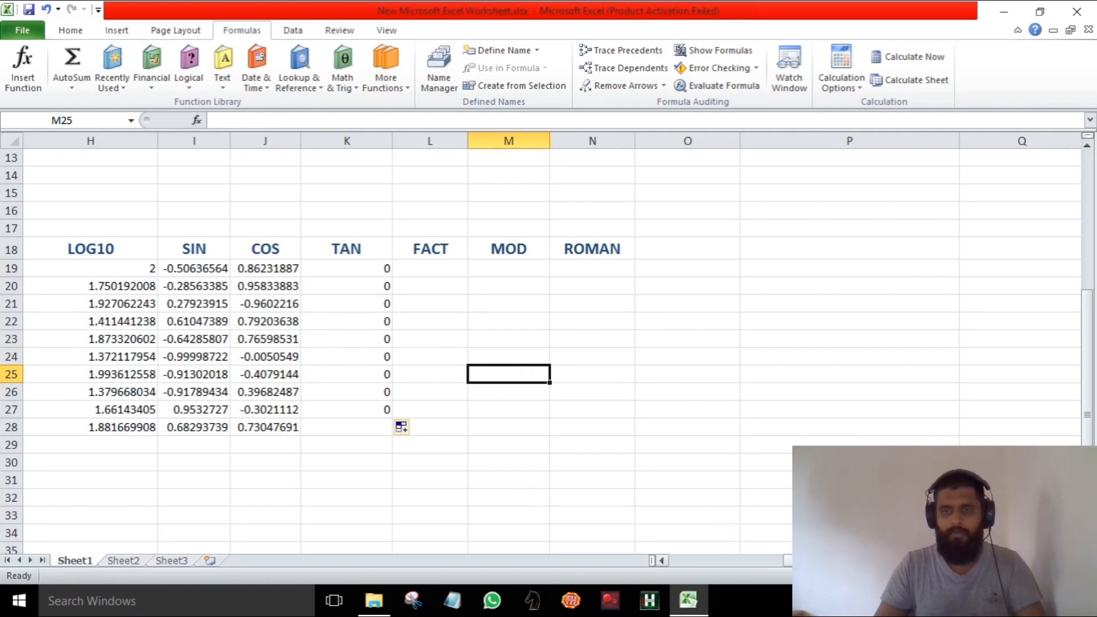
Undo the last fill of the TAN column
click(708, 559)
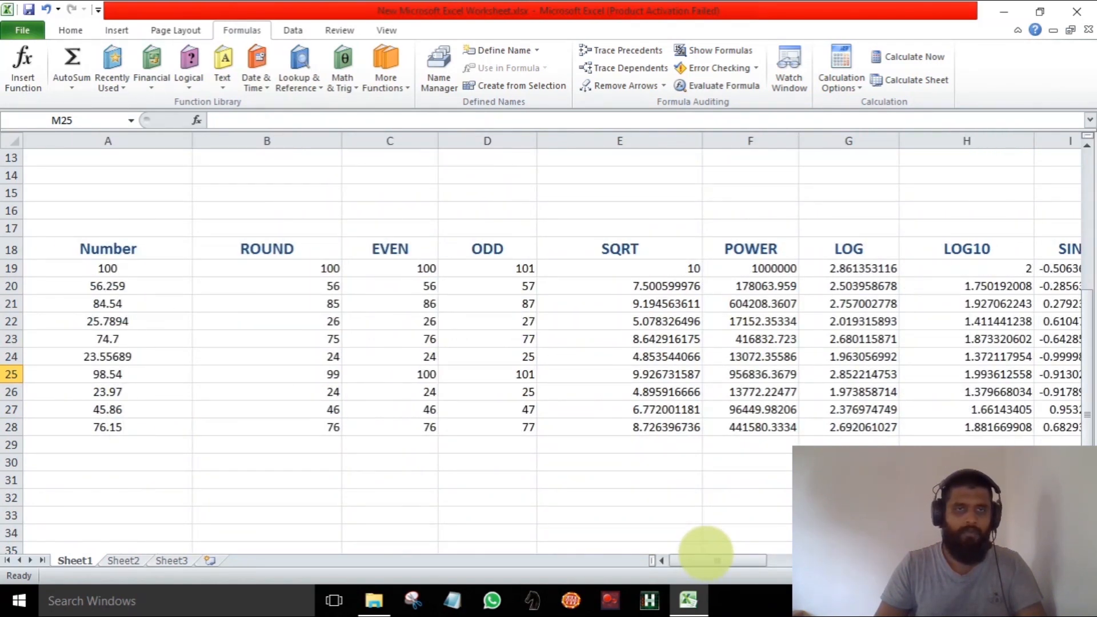
drag(717, 560, 817, 560)
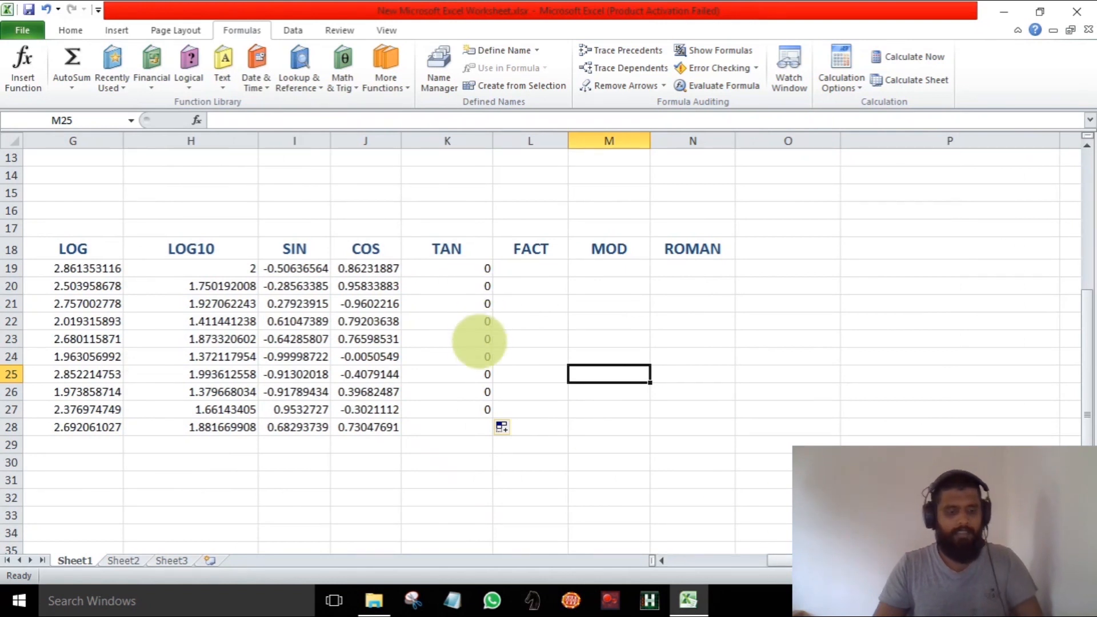
key(ctrl+z)
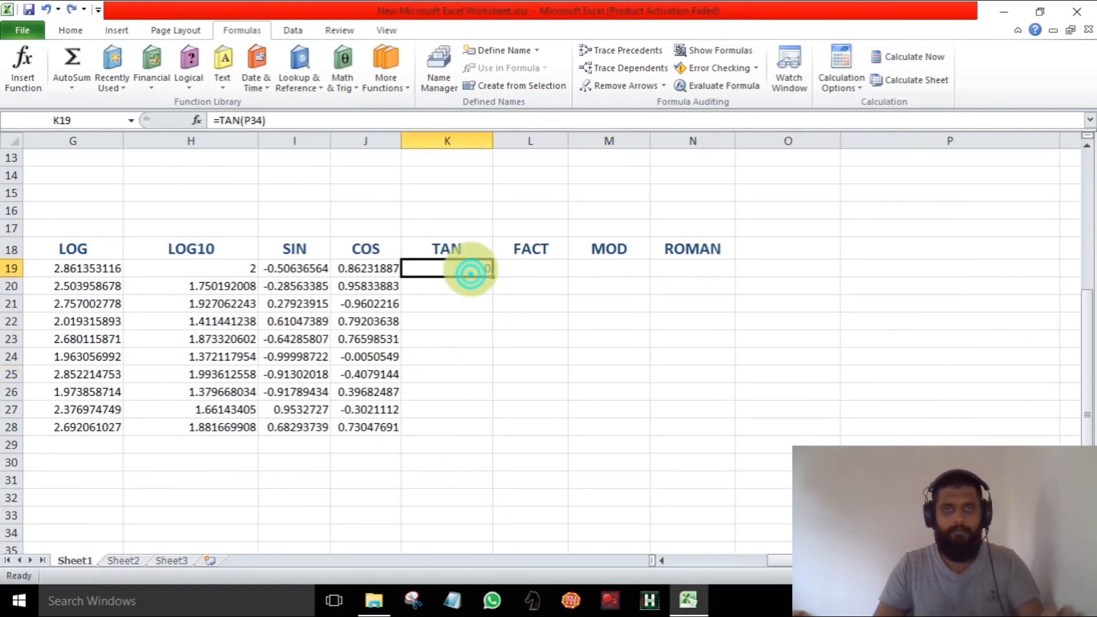
Fill the TAN formula from K19 down through K28
double_click(470, 271)
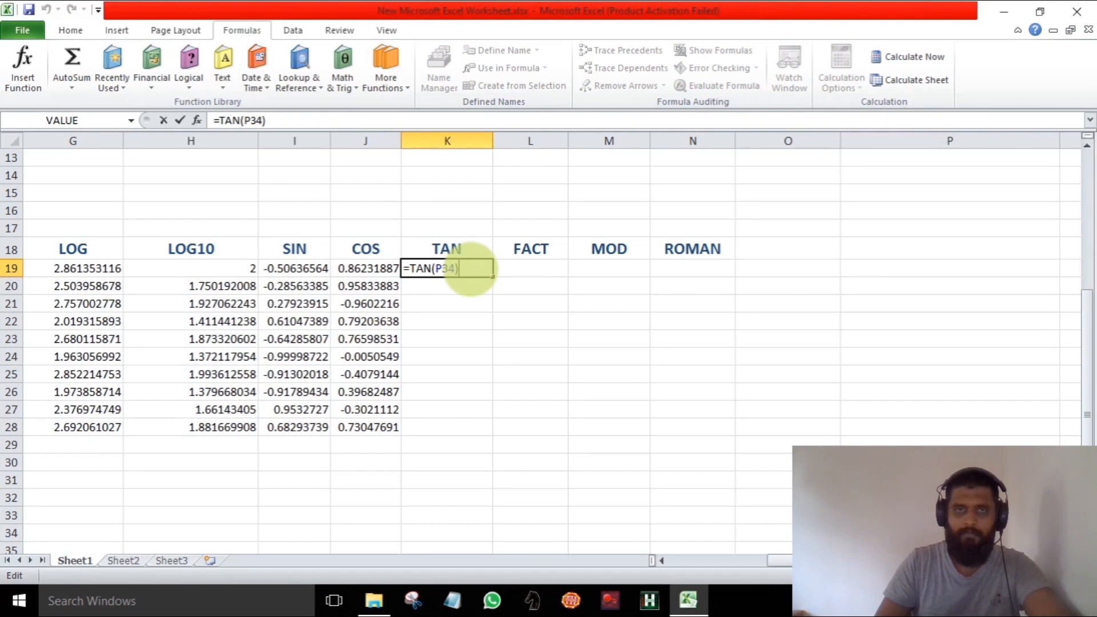
key(Return)
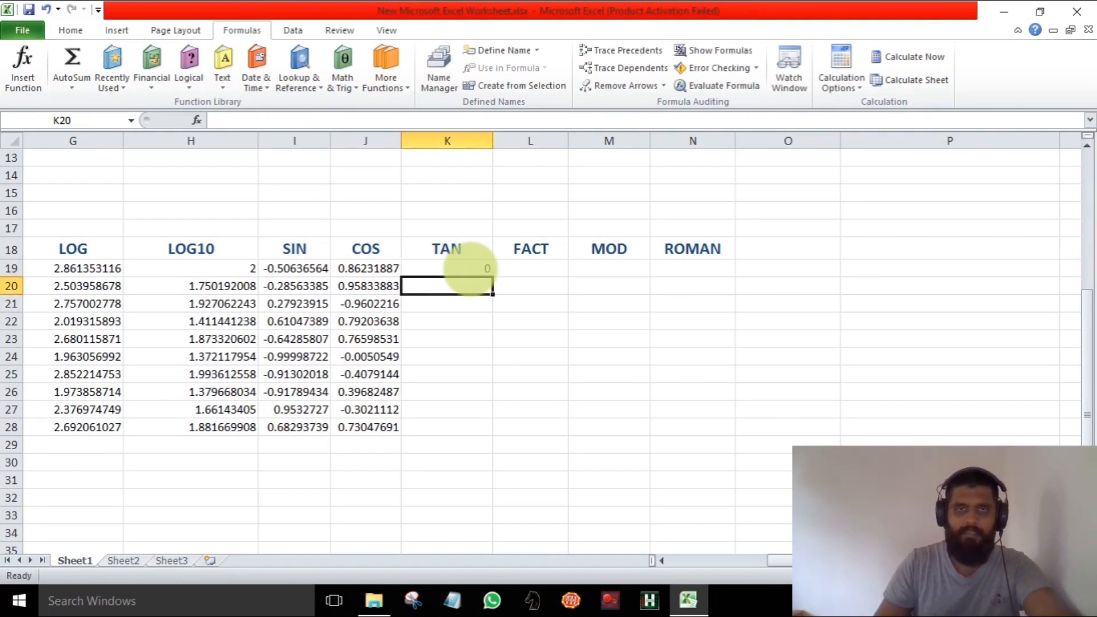
click(470, 268)
drag(492, 277, 490, 434)
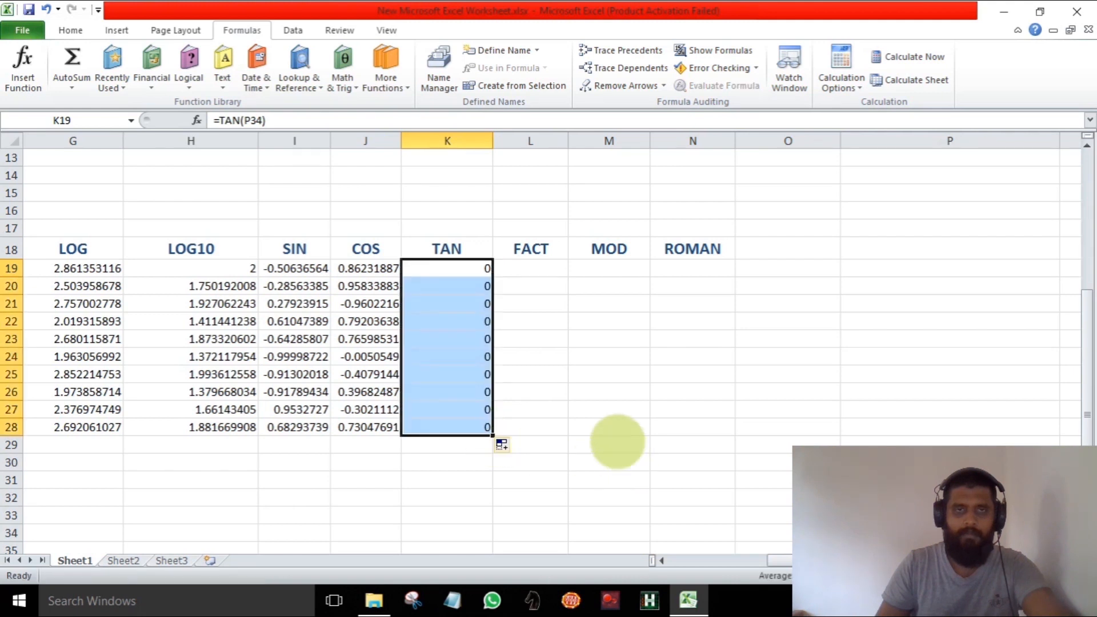
Clear the TAN formula in K19, and undo that change together with the last fill of the TAN column
key(BackSpace)
key(ctrl+z)
key(ctrl+z)
key(ctrl+z)
key(ctrl+z)
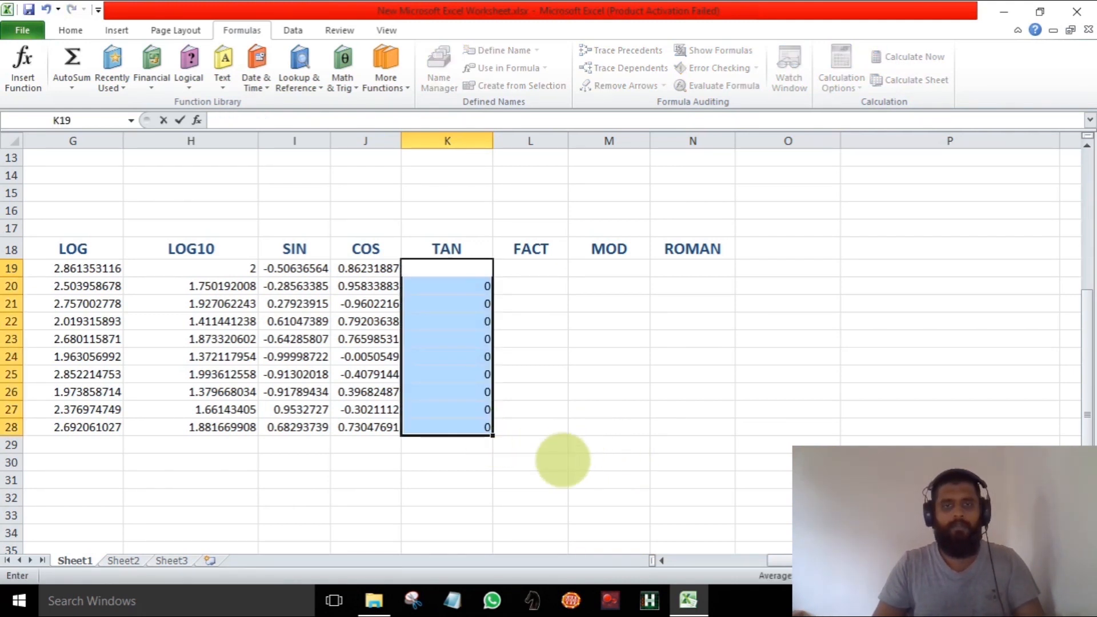
click(560, 460)
click(480, 427)
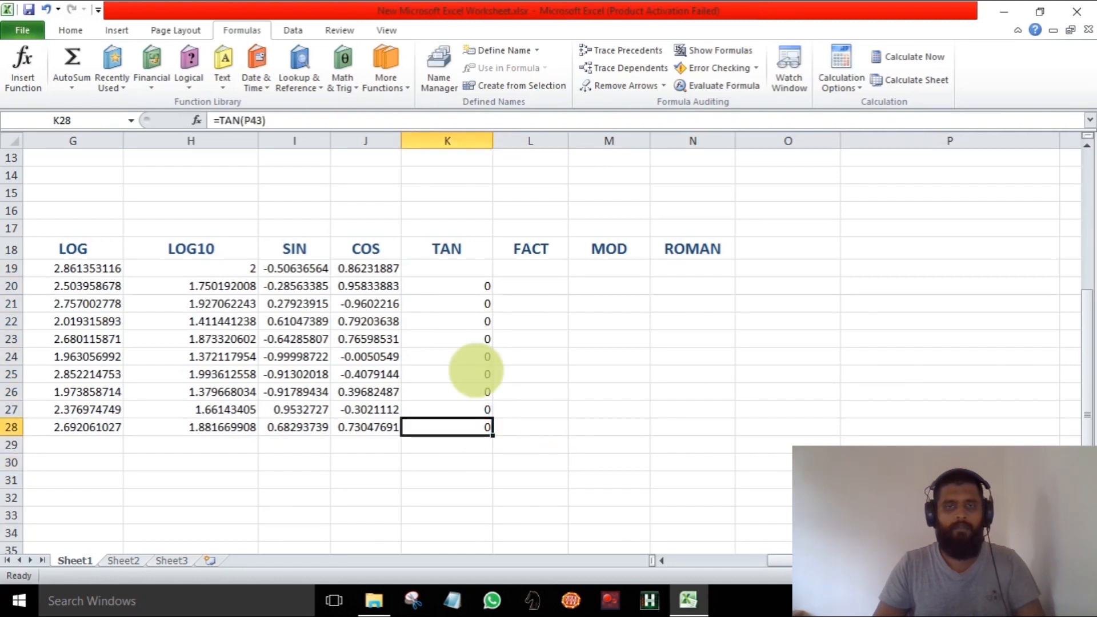
key(ctrl+z)
key(ctrl+z)
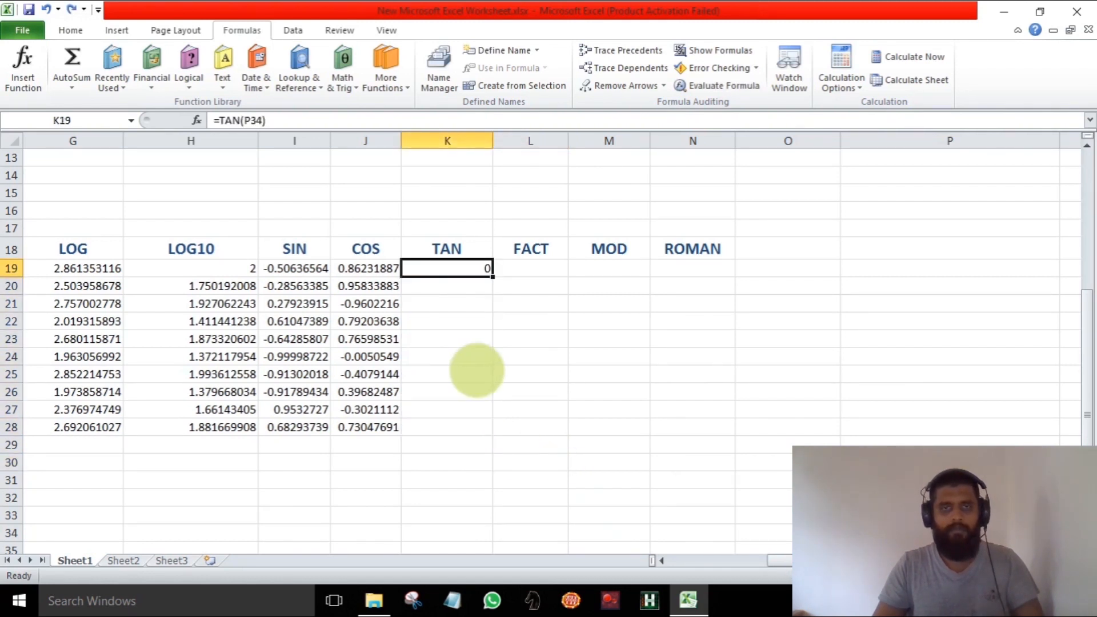
Refill the TAN column from K19 down through K28
click(441, 269)
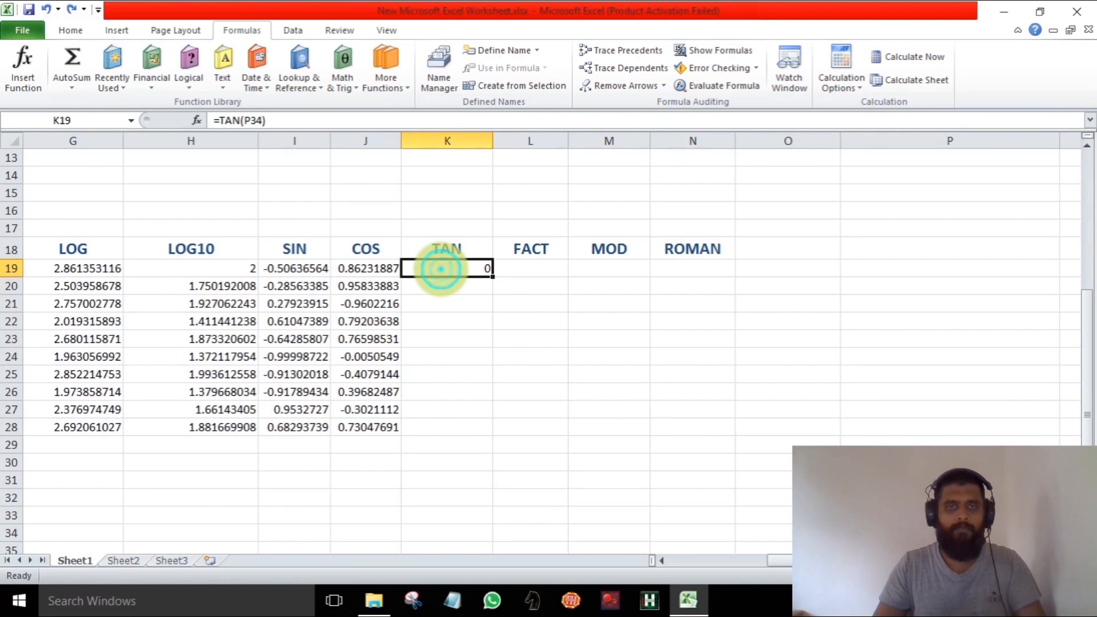
drag(492, 277, 493, 432)
click(629, 428)
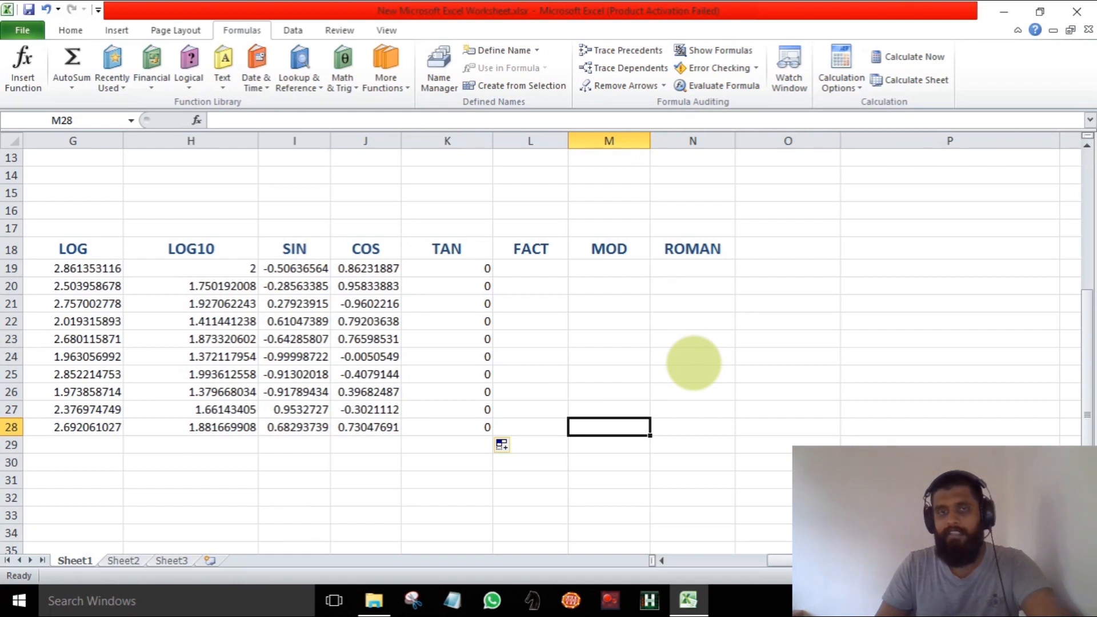
Enter a FACT formula in L19 that takes the factorial of the rounded value in B19
click(529, 269)
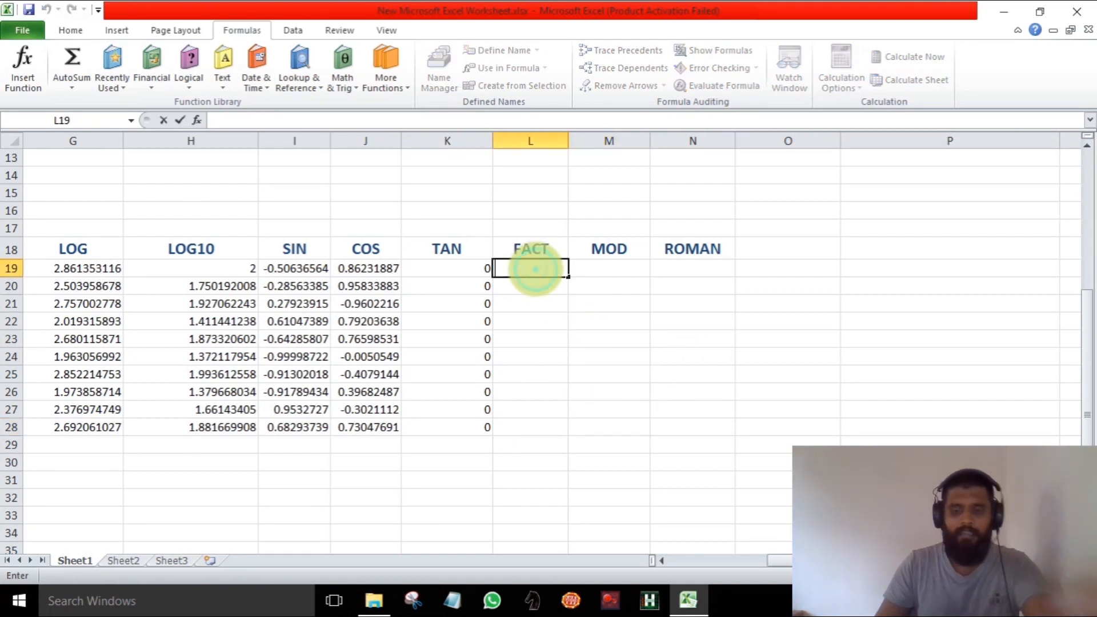
text(=fa)
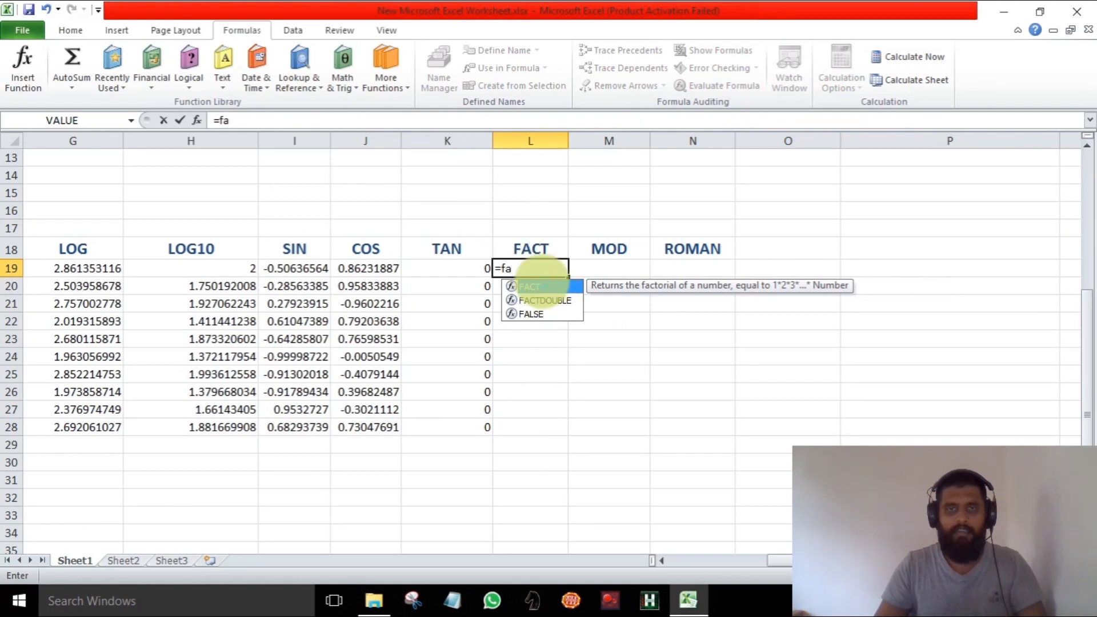
double_click(537, 286)
click(733, 561)
drag(733, 560, 632, 534)
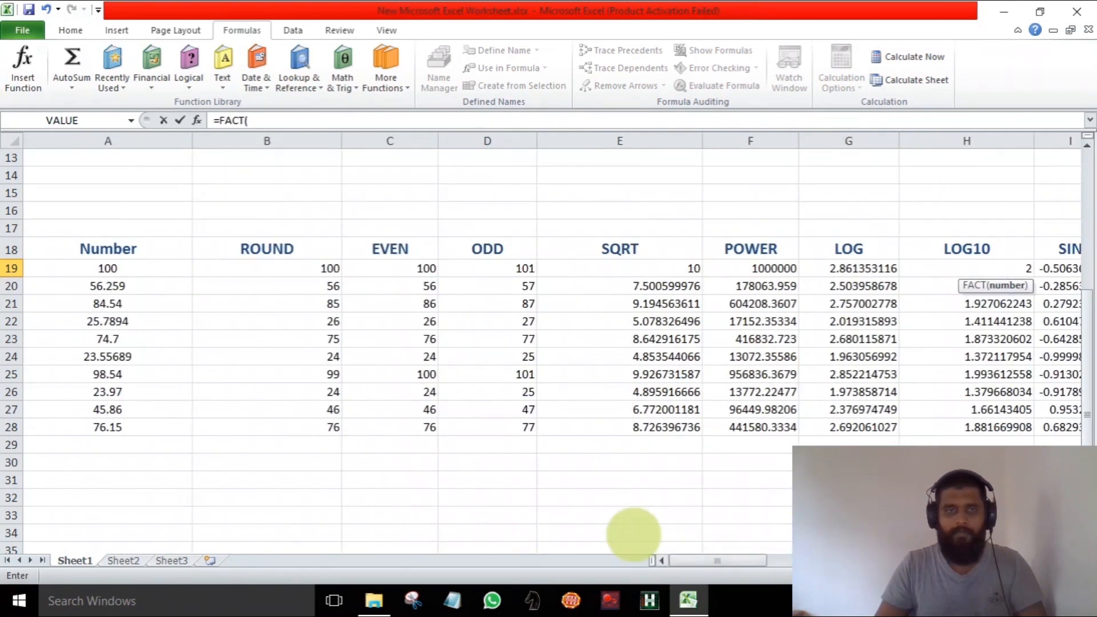
click(299, 271)
drag(710, 561, 776, 558)
text())
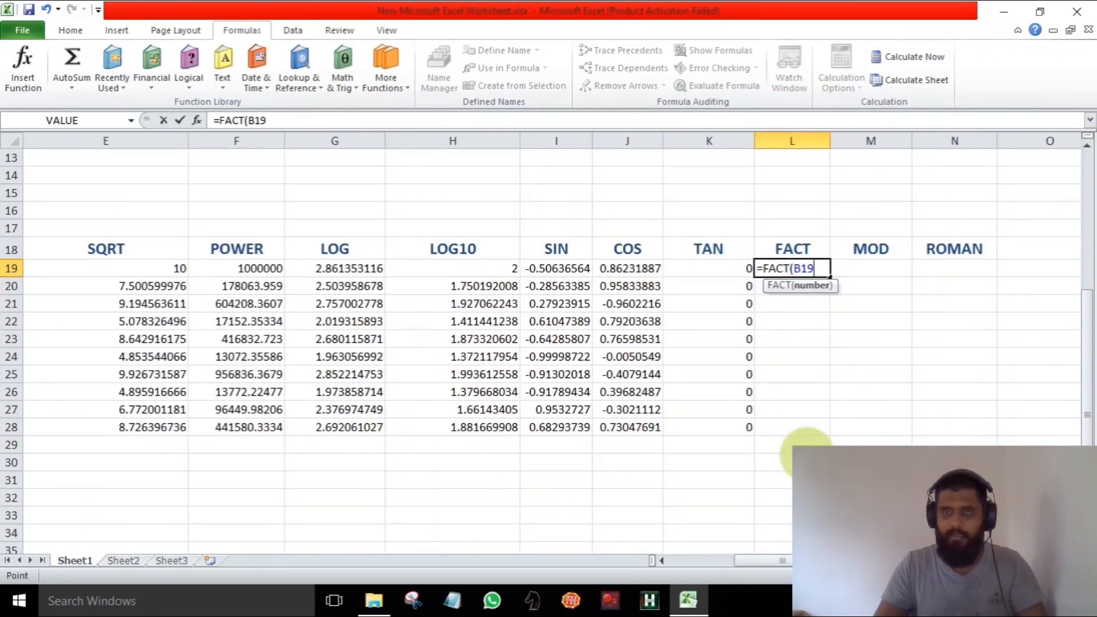
key(Return)
Widen column L and fill the FACT formula from L19 down through L28
drag(830, 140, 876, 142)
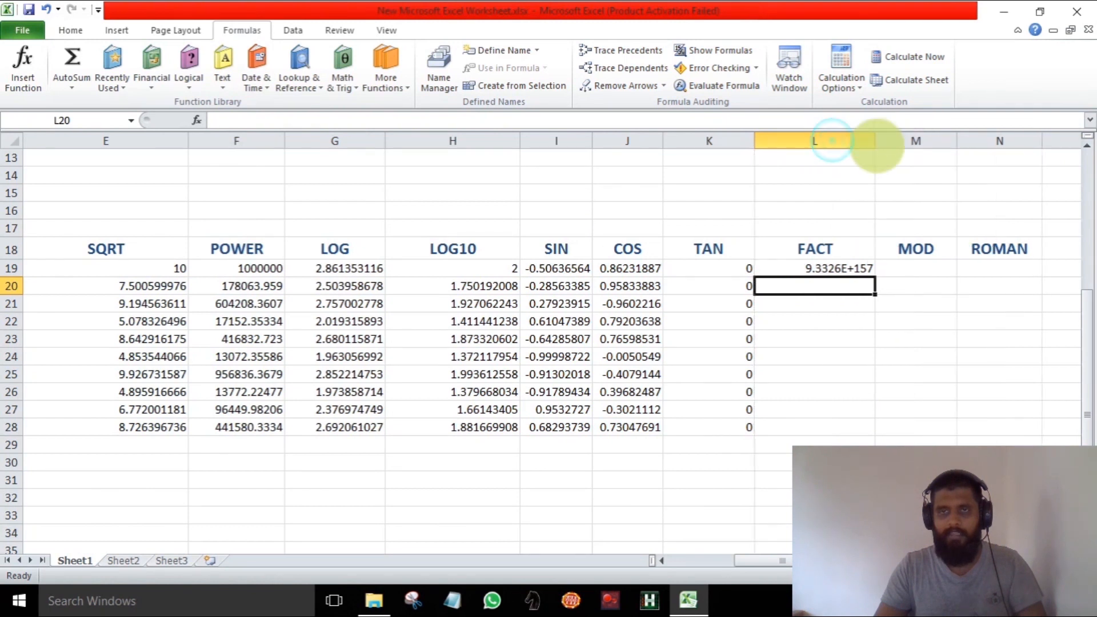
click(866, 267)
drag(875, 277, 879, 433)
click(844, 515)
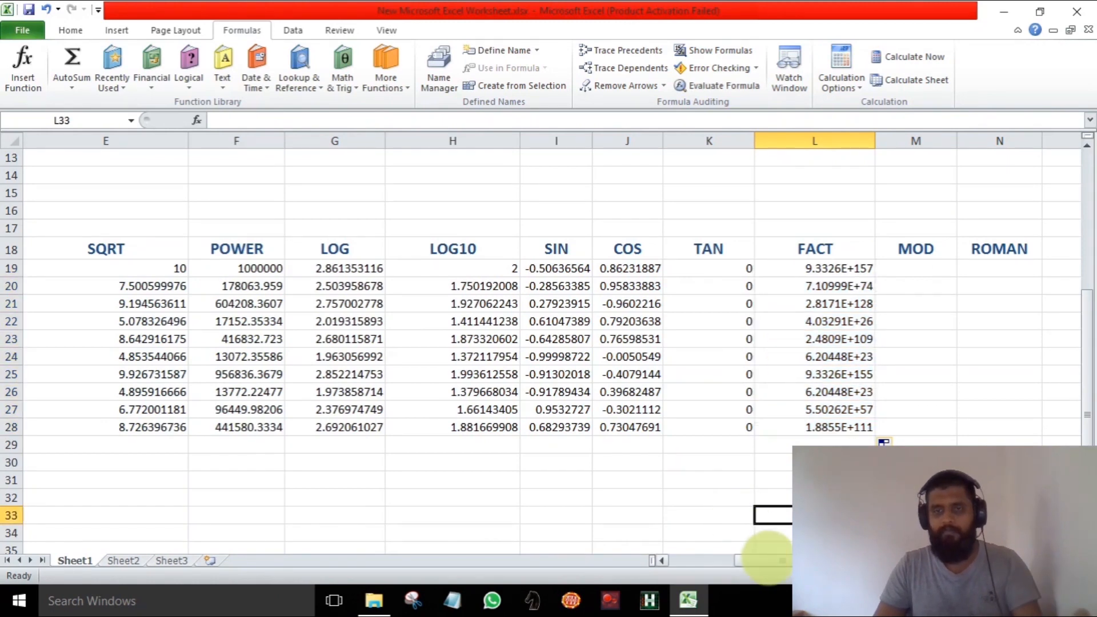
Inspect the ROUND formula in B19 and leave it unedited
drag(764, 561, 686, 562)
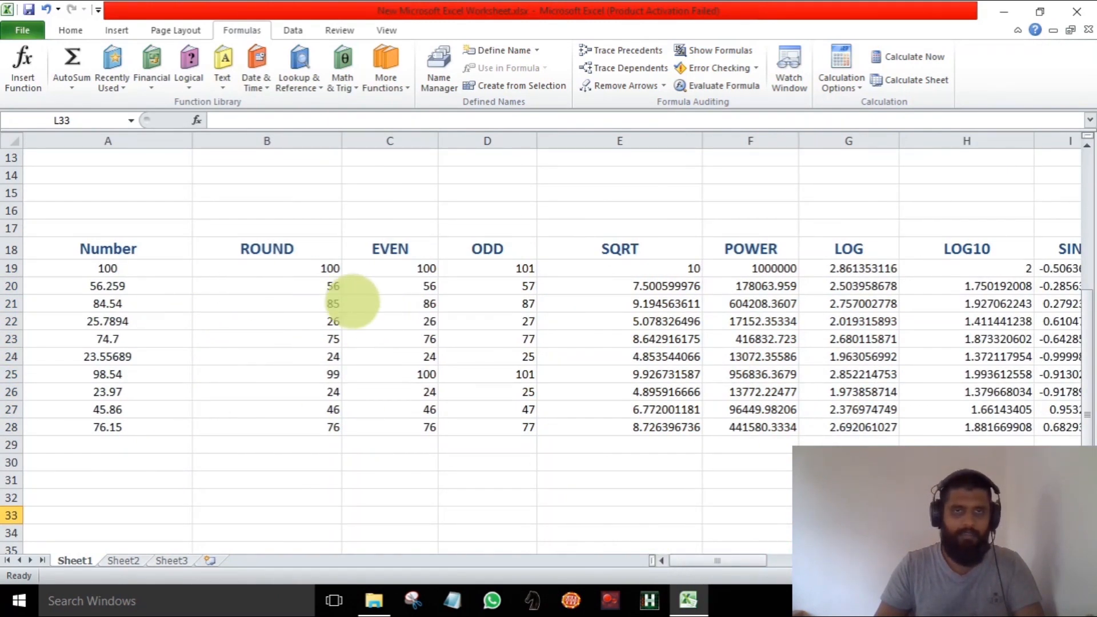
double_click(319, 263)
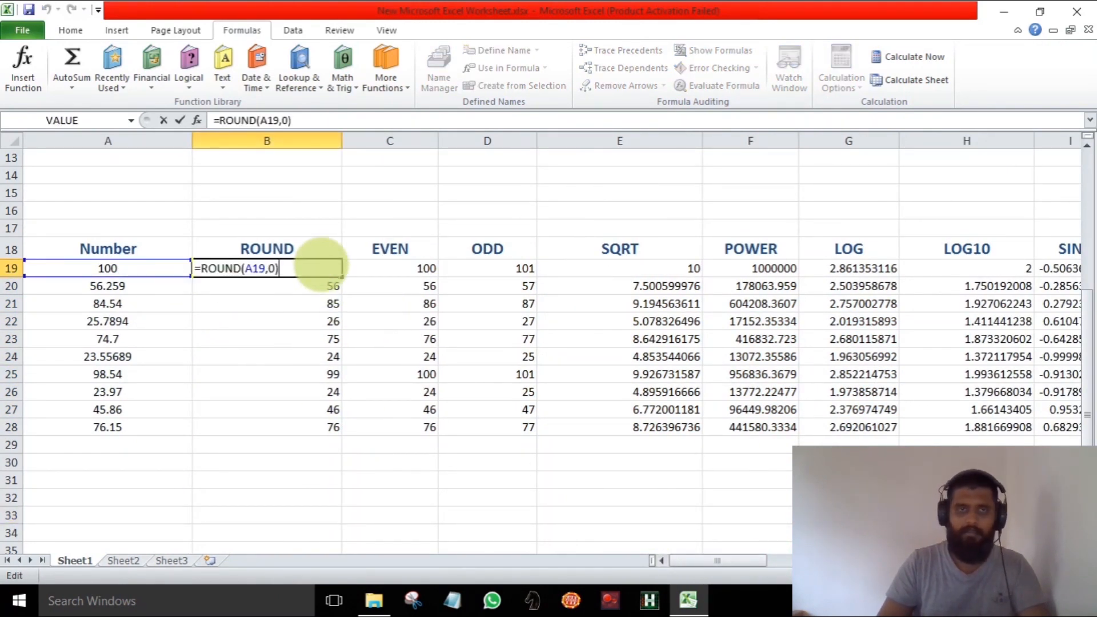
click(474, 479)
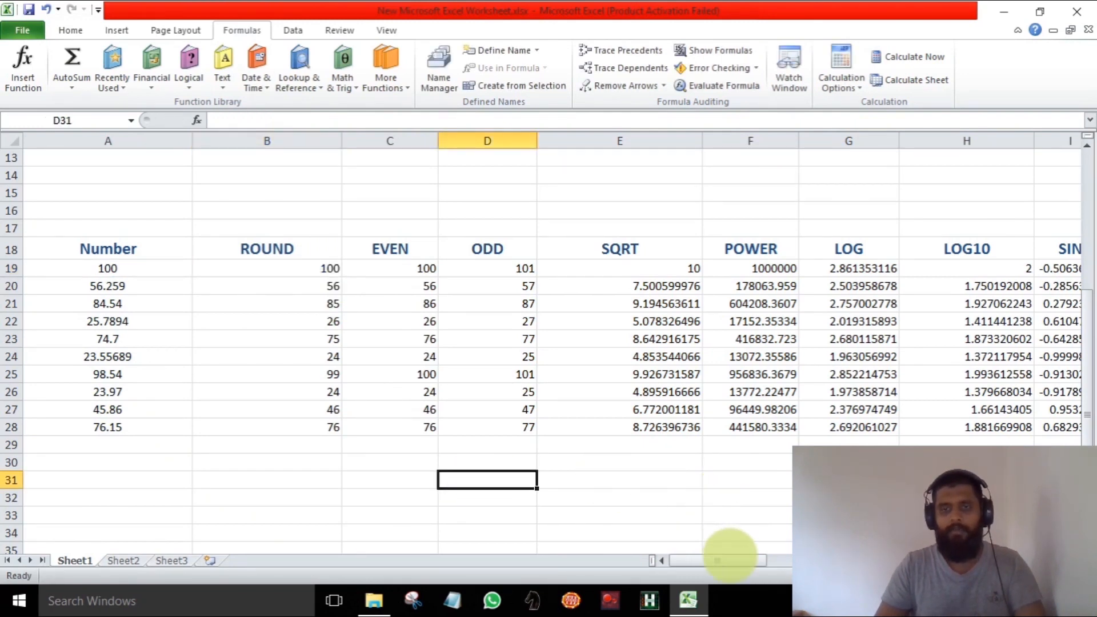
Enter the formula =MOD(B19,33) in M19 to get the remainder of the rounded number divided by 33
drag(730, 553, 846, 557)
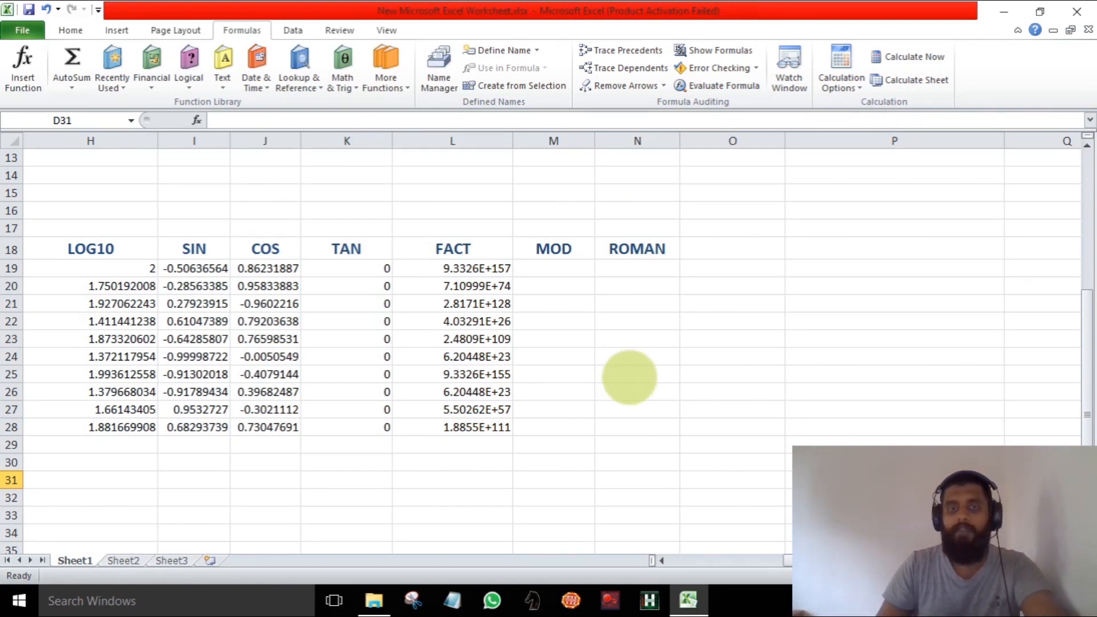
click(566, 268)
text(=)
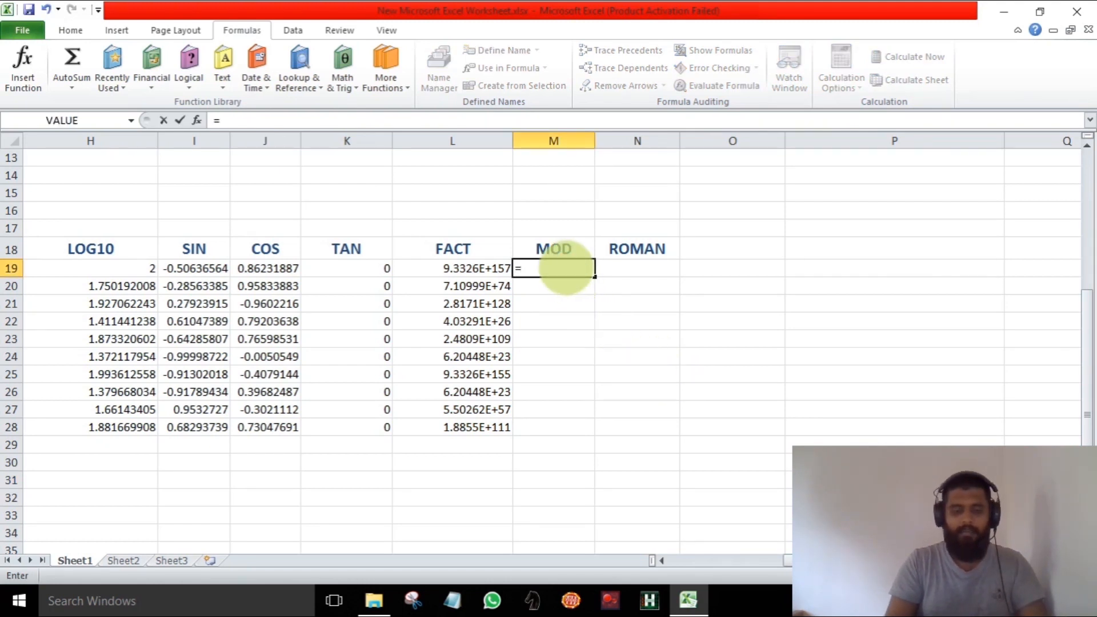
text(mo)
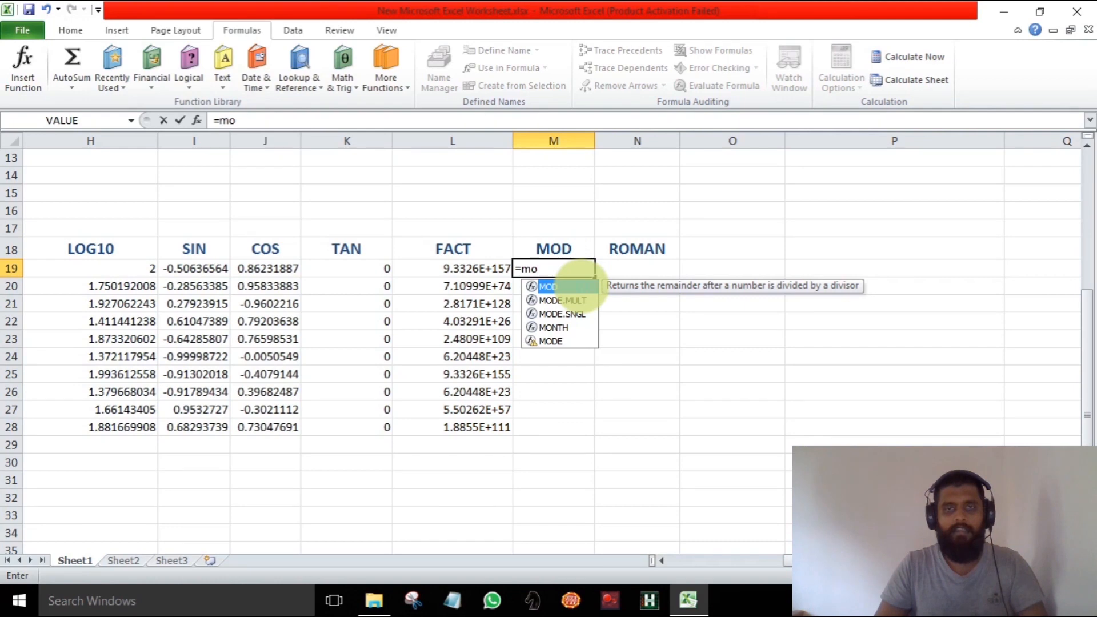
double_click(557, 287)
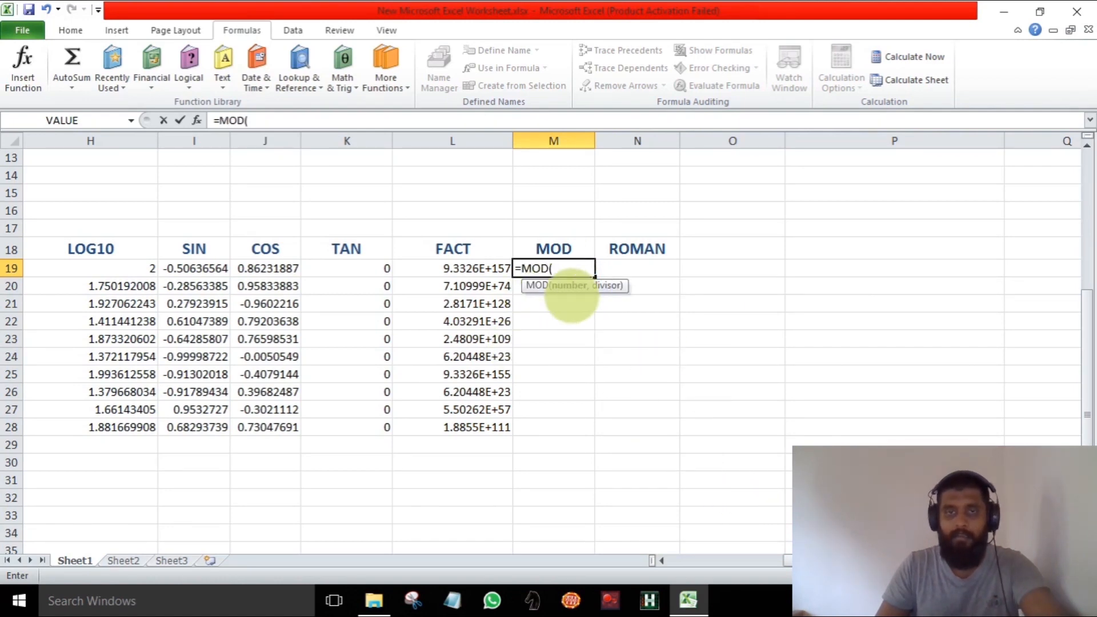
drag(823, 561, 680, 561)
click(300, 269)
drag(711, 560, 811, 557)
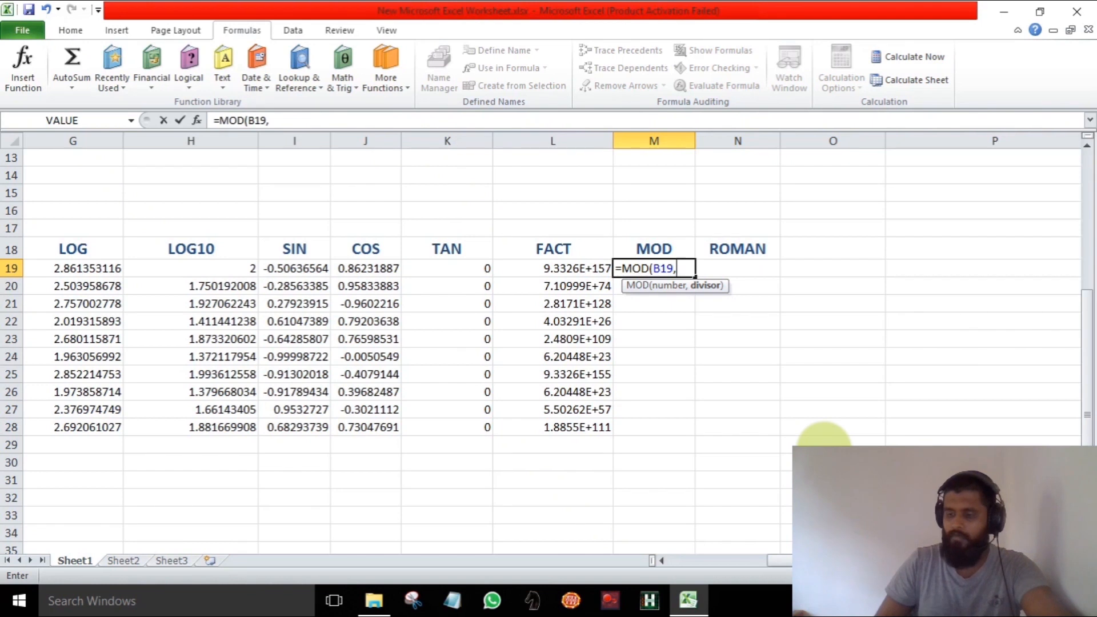
key(Return)
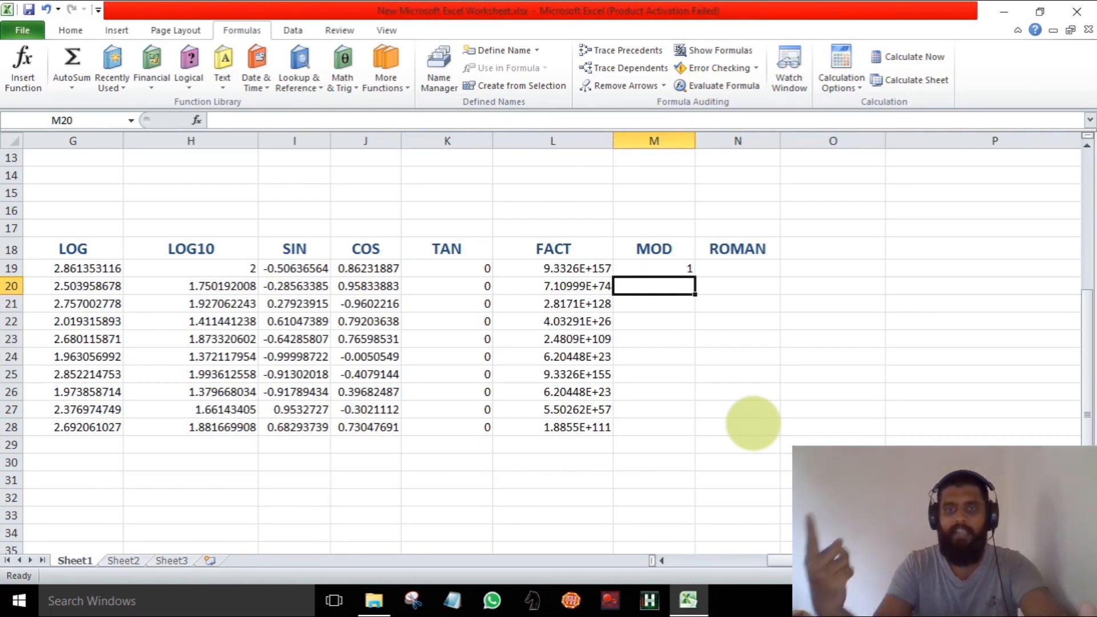
Fill the MOD formula from M19 down through M28
click(673, 269)
drag(693, 276, 706, 429)
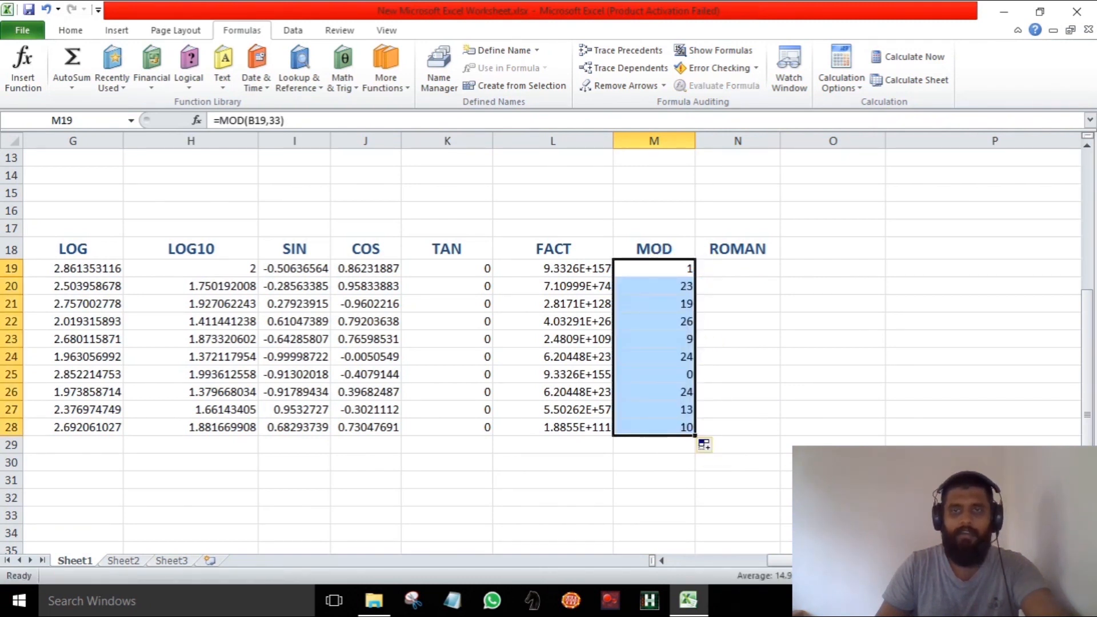
click(803, 495)
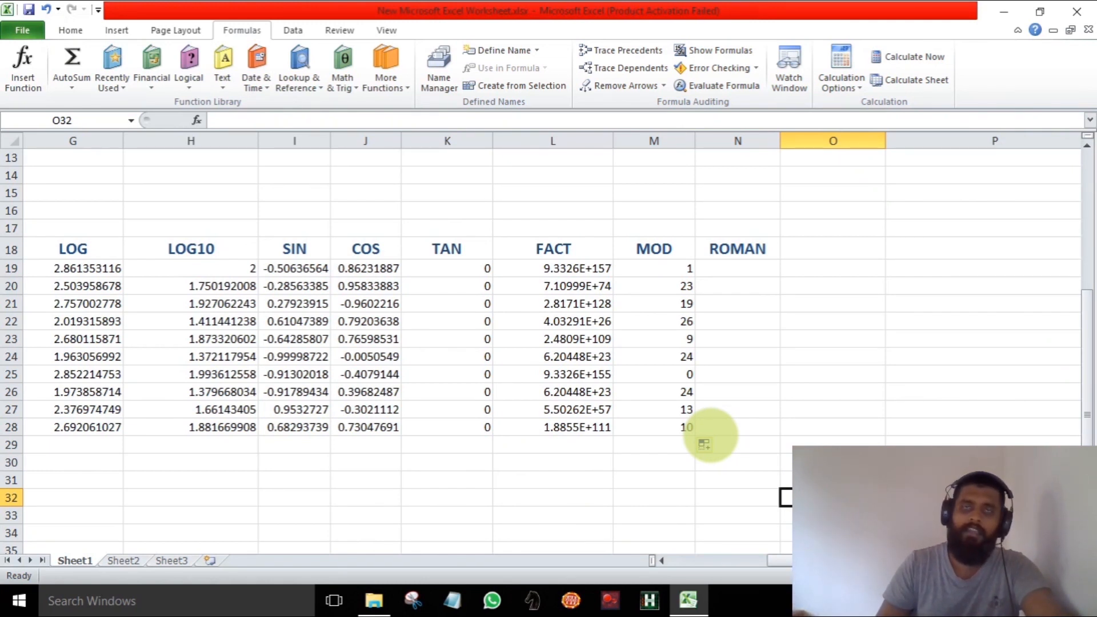
Enter a ROMAN formula in N19 that converts the MOD result in M19 to a Roman numeral
click(734, 269)
text(=)
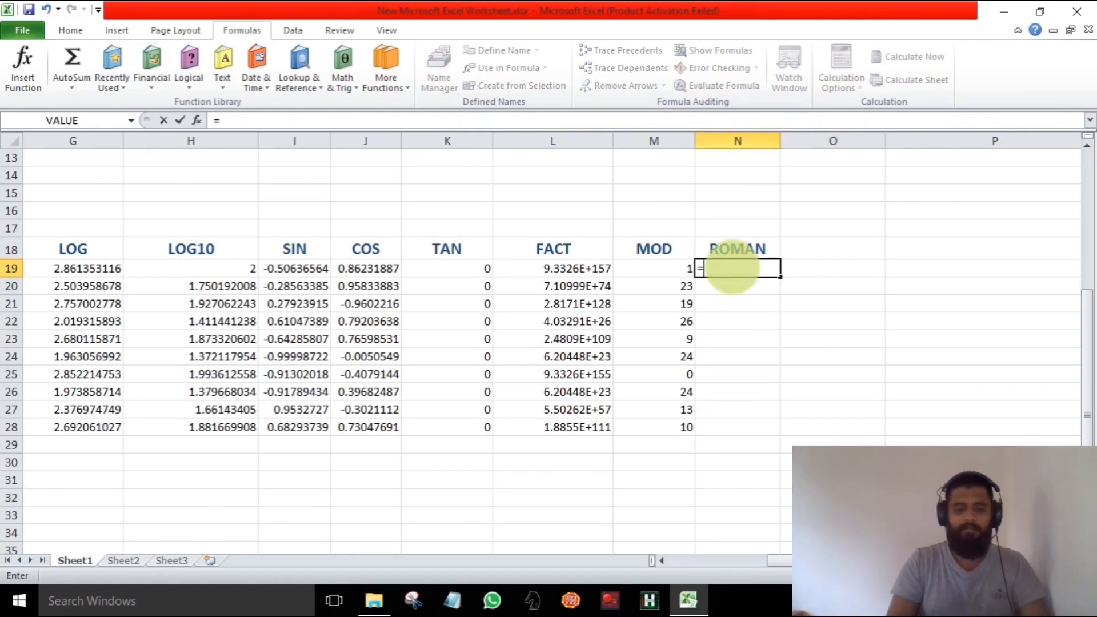
text(ro)
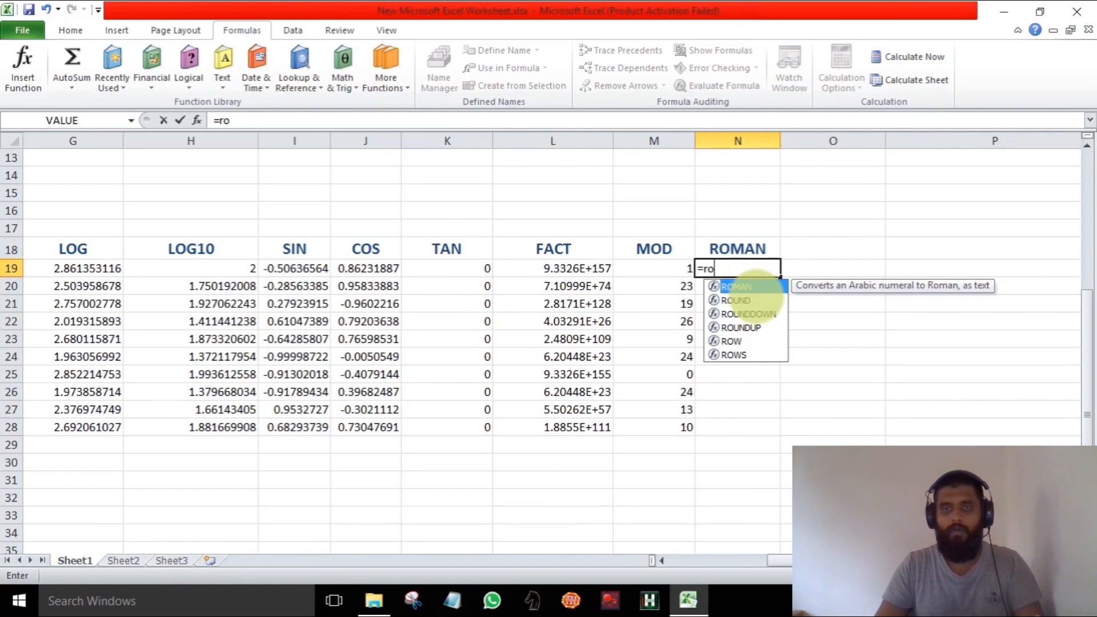
double_click(737, 286)
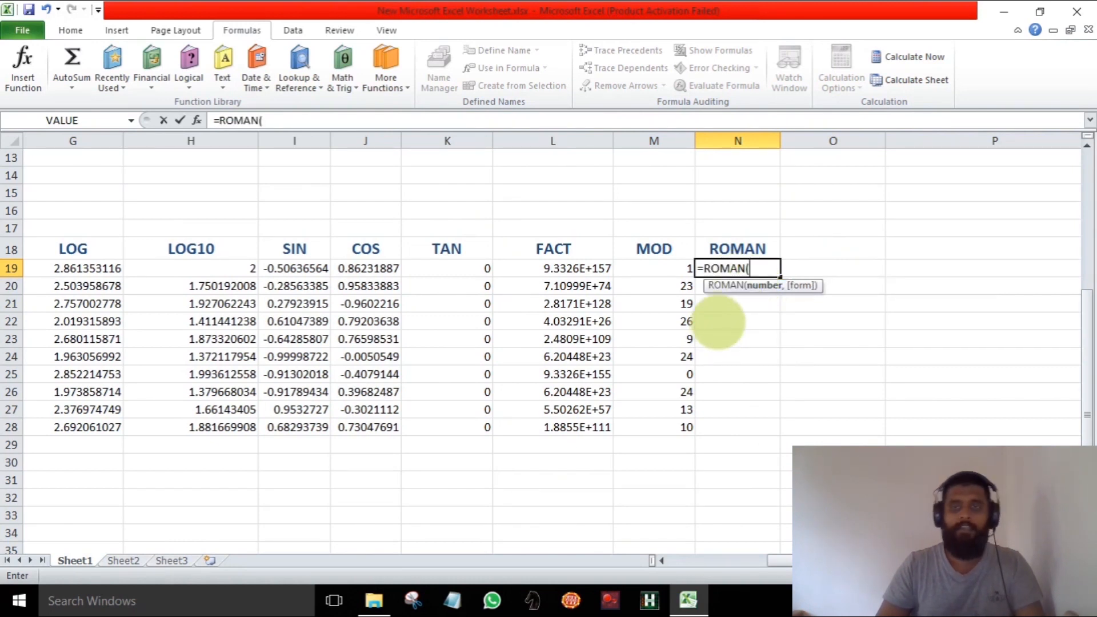
click(657, 267)
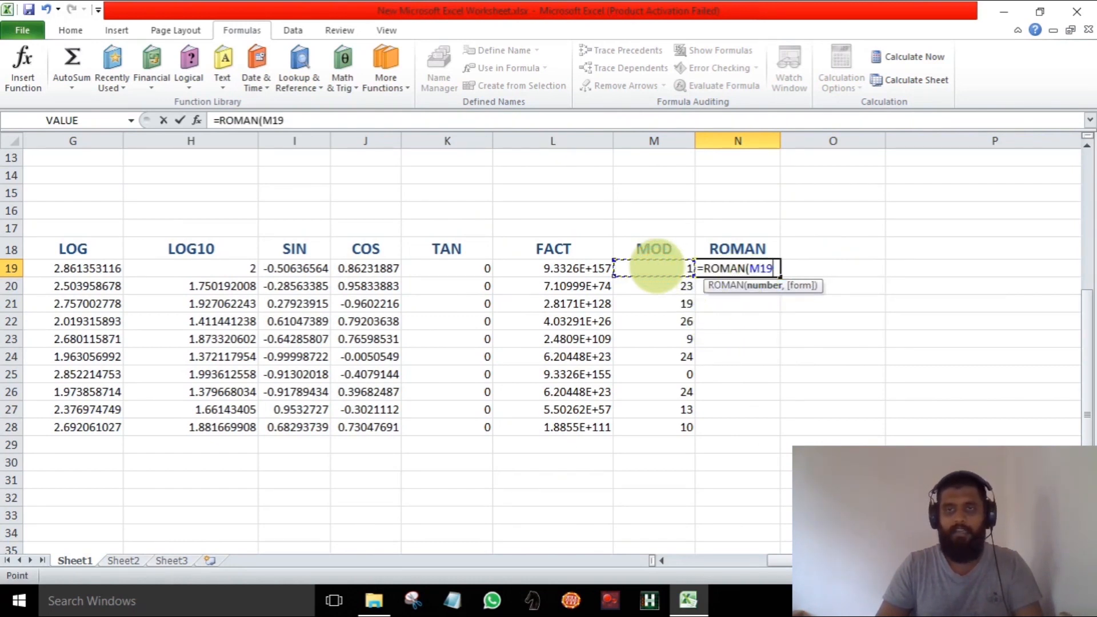
text())
key(Return)
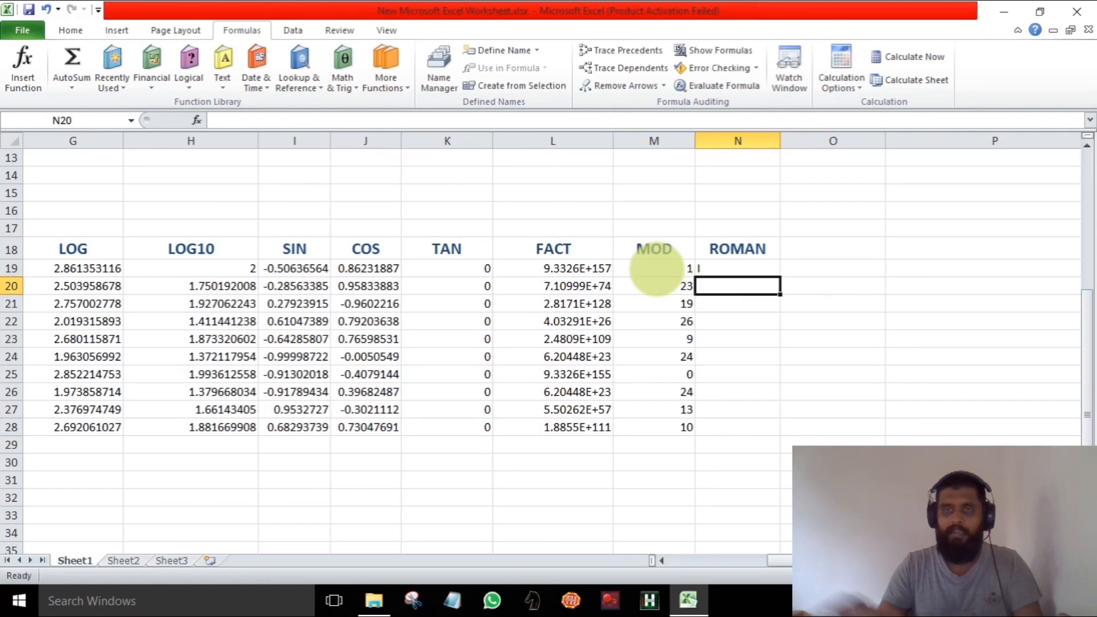
Fill the ROMAN formula from N19 down through N28
click(731, 268)
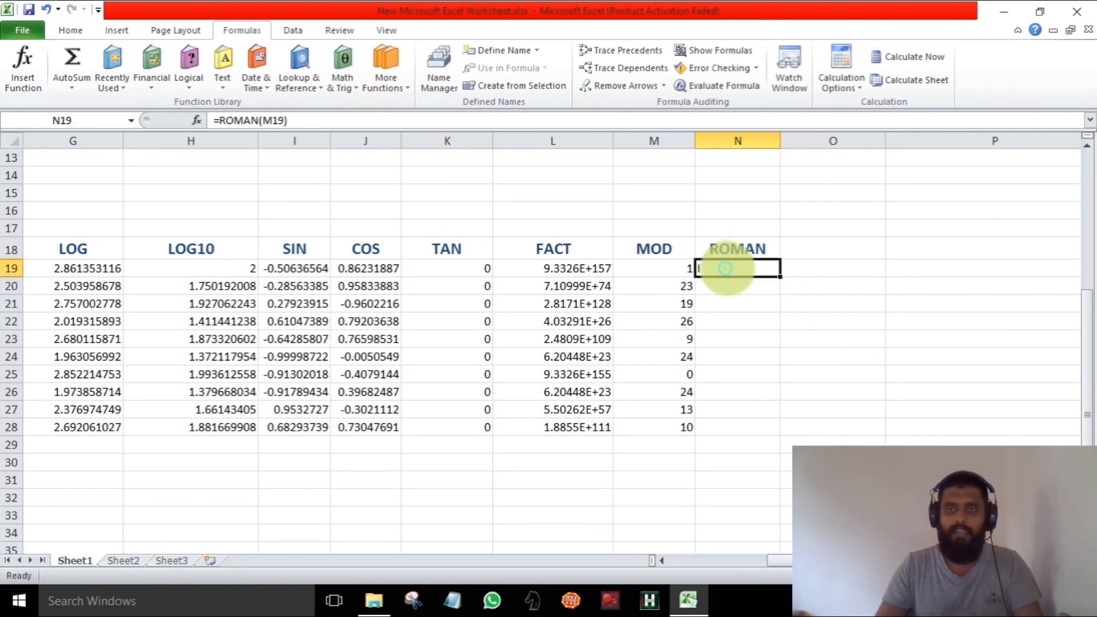
drag(780, 277, 777, 436)
click(890, 394)
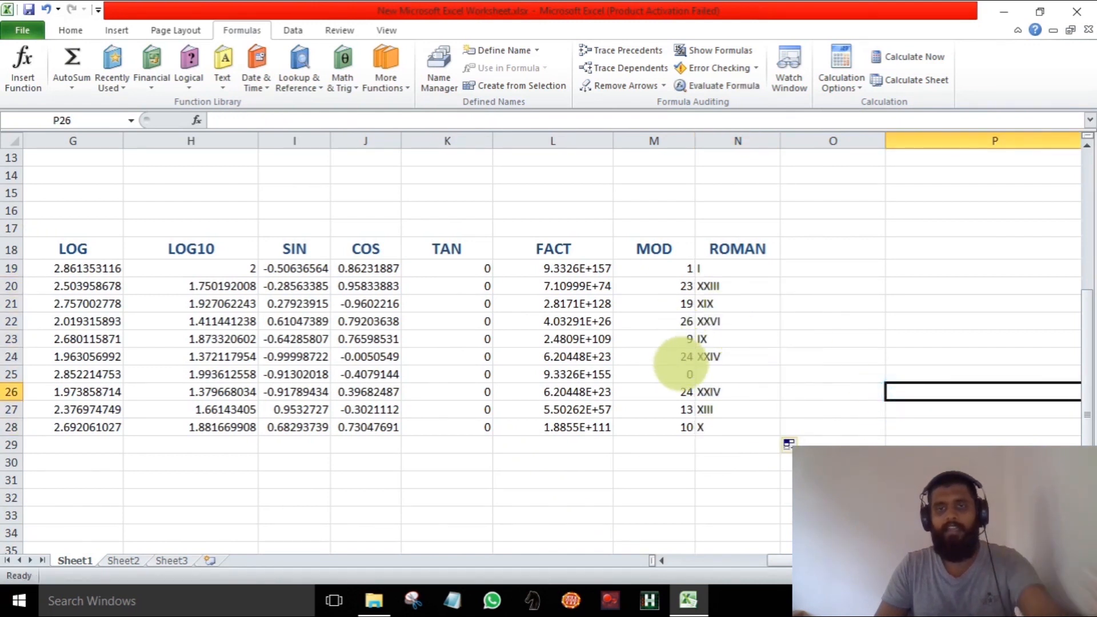
Open the MOD formula in M20, and undo its accidental edit together with the last fill of the ROMAN column
double_click(676, 285)
click(827, 320)
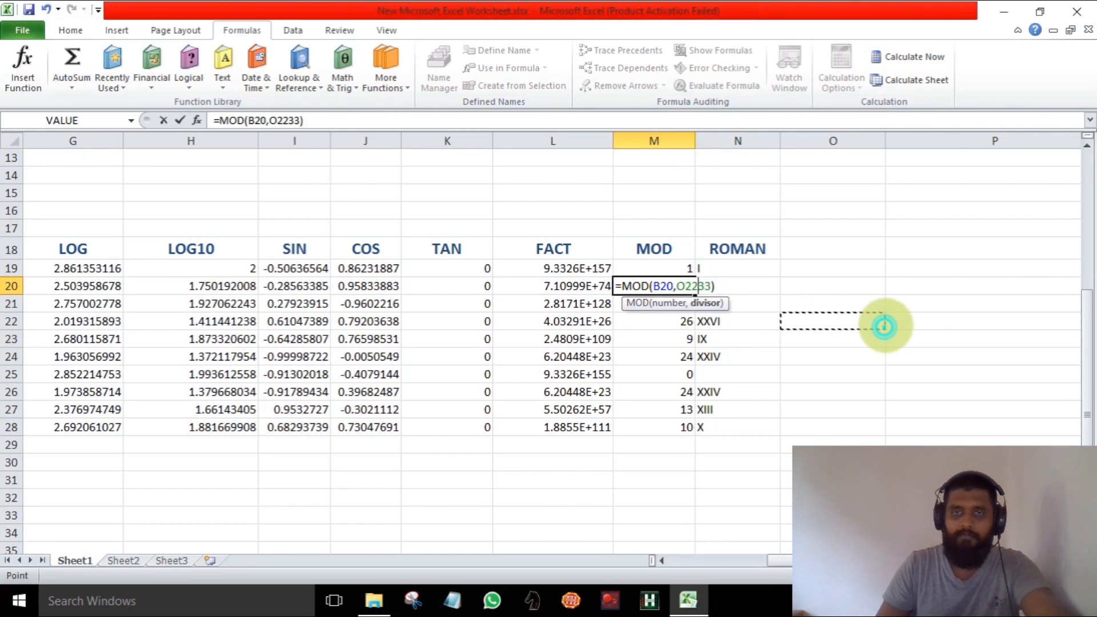
key(Return)
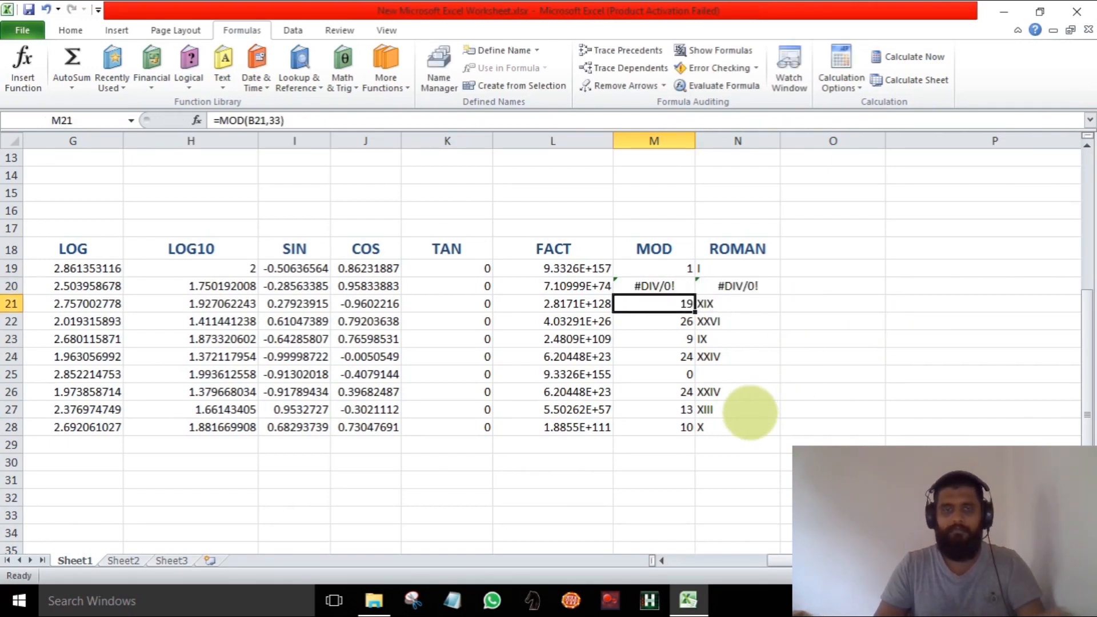
key(ctrl+z)
key(ctrl+z)
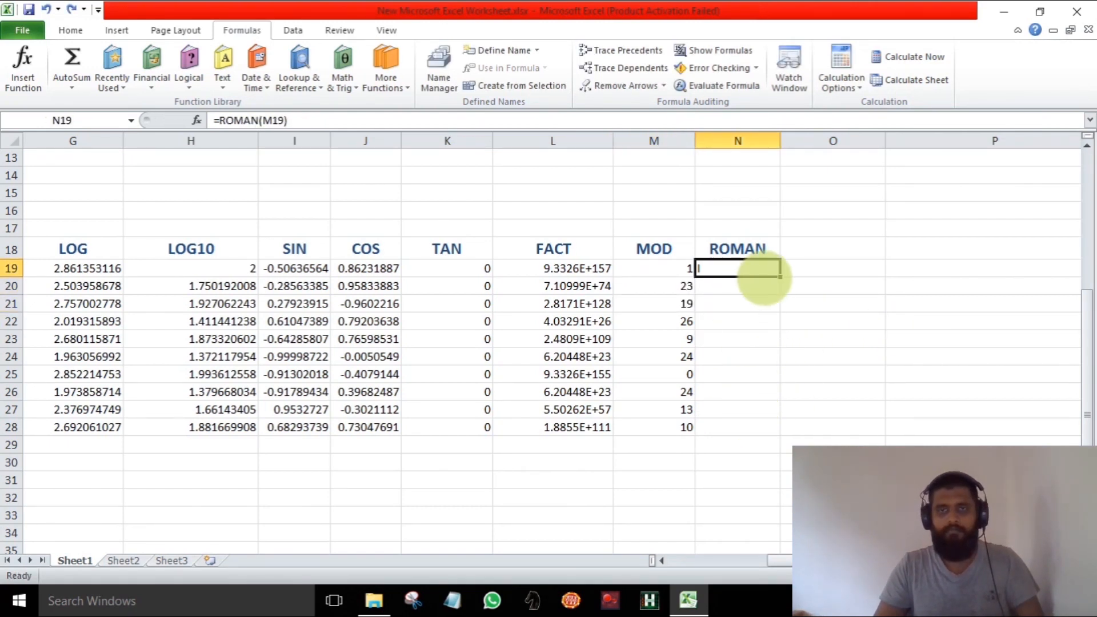
Refill the ROMAN column from N19 down through N28
drag(781, 277, 778, 434)
click(862, 426)
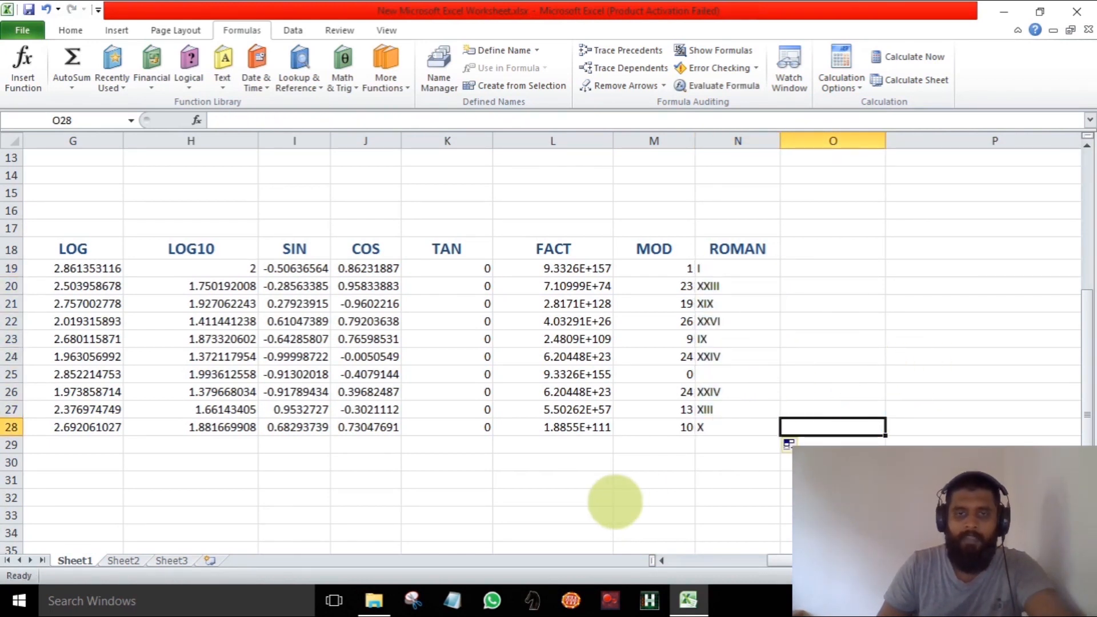
Enter the number 1 in M31, below the MOD column
double_click(635, 480)
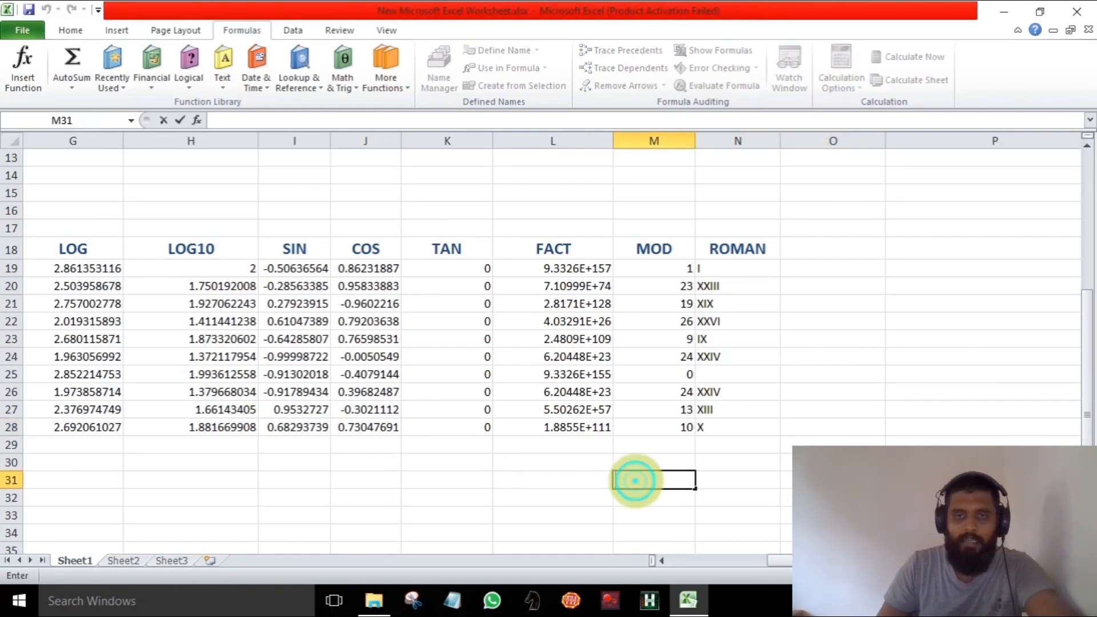
text(1)
key(Return)
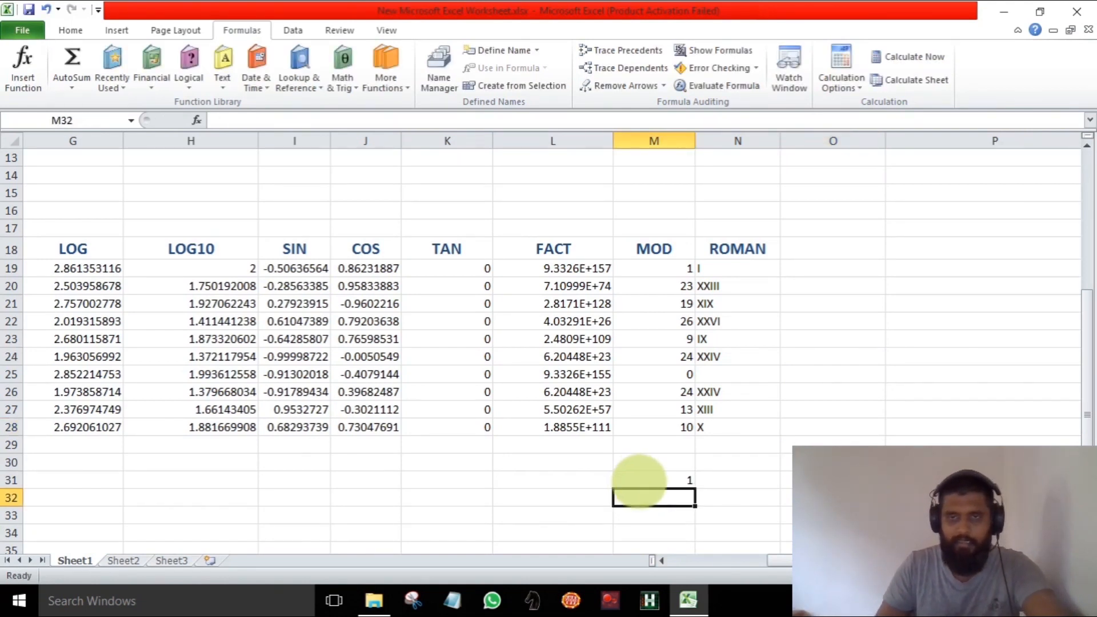
Enter a ROMAN formula in N31 that converts the number in M31
click(718, 481)
text(=)
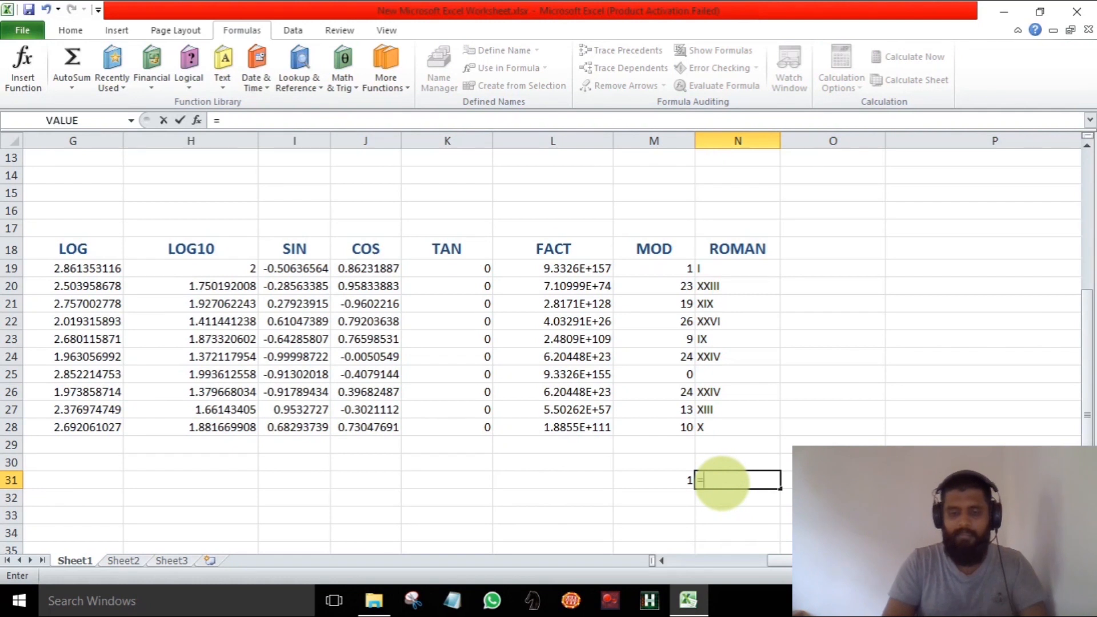
text(ROMAN()
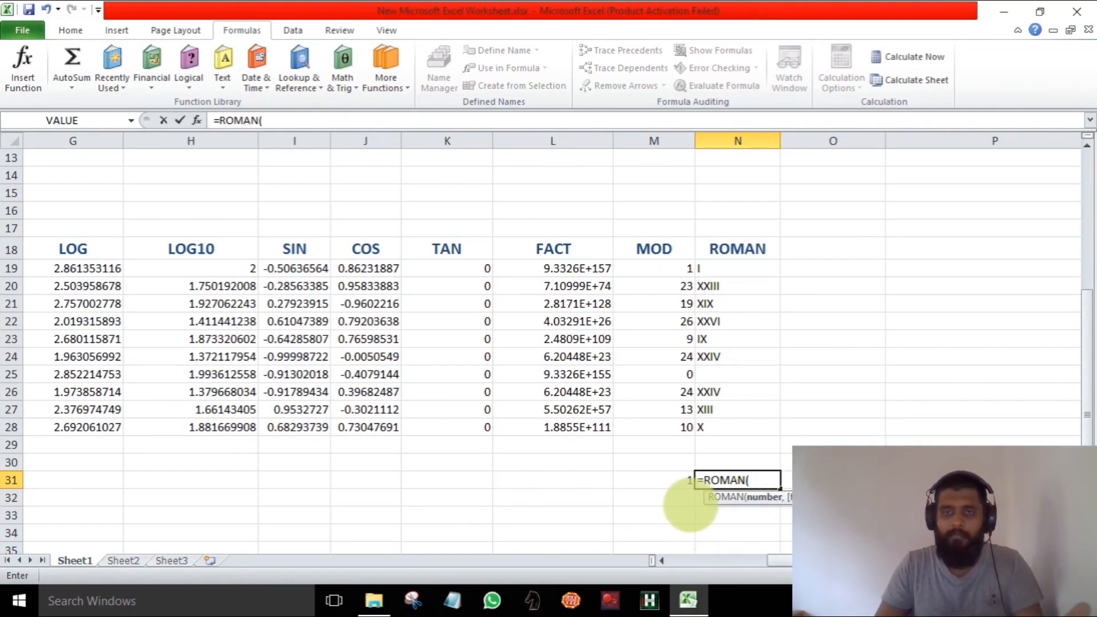
click(675, 481)
key(Return)
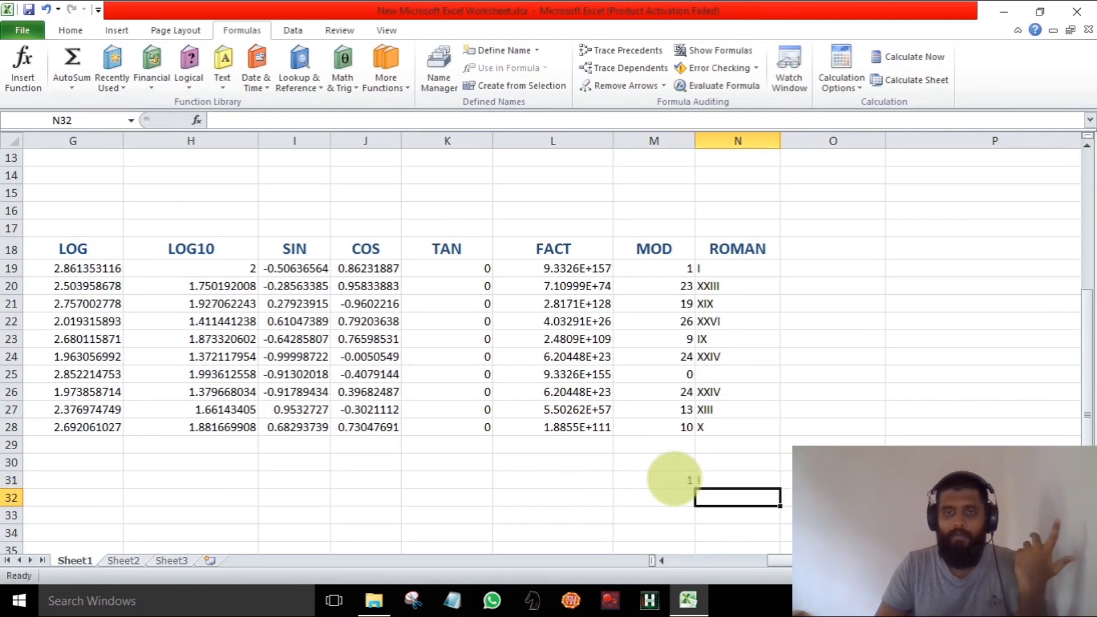
Test the ROMAN formula with decimals by setting M31 to 1.5 and replacing that with 2.5
double_click(662, 480)
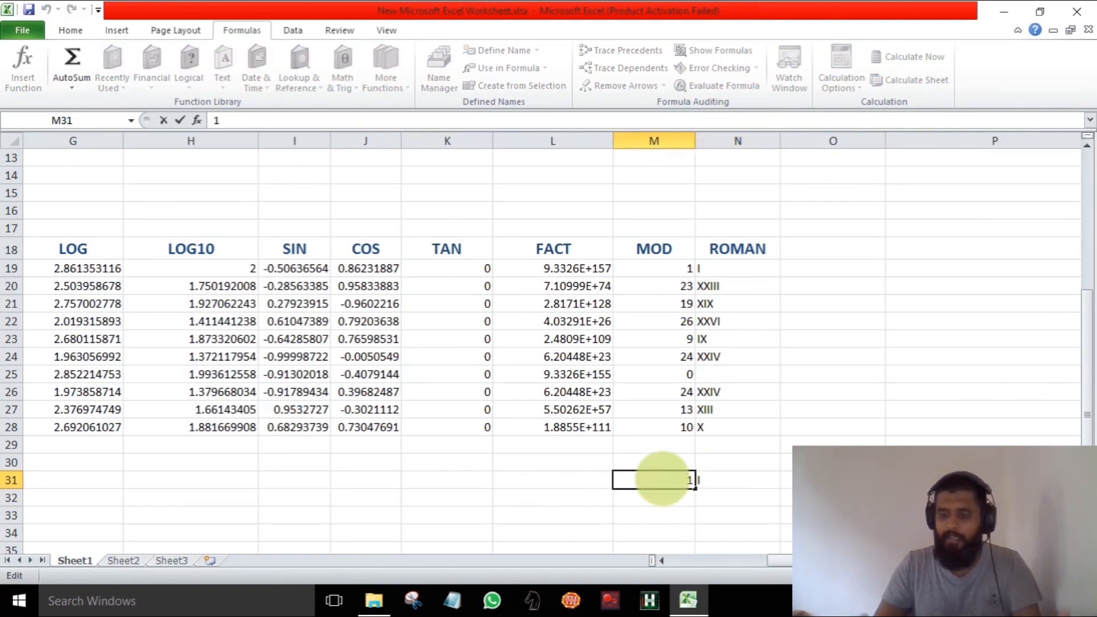
text(.)
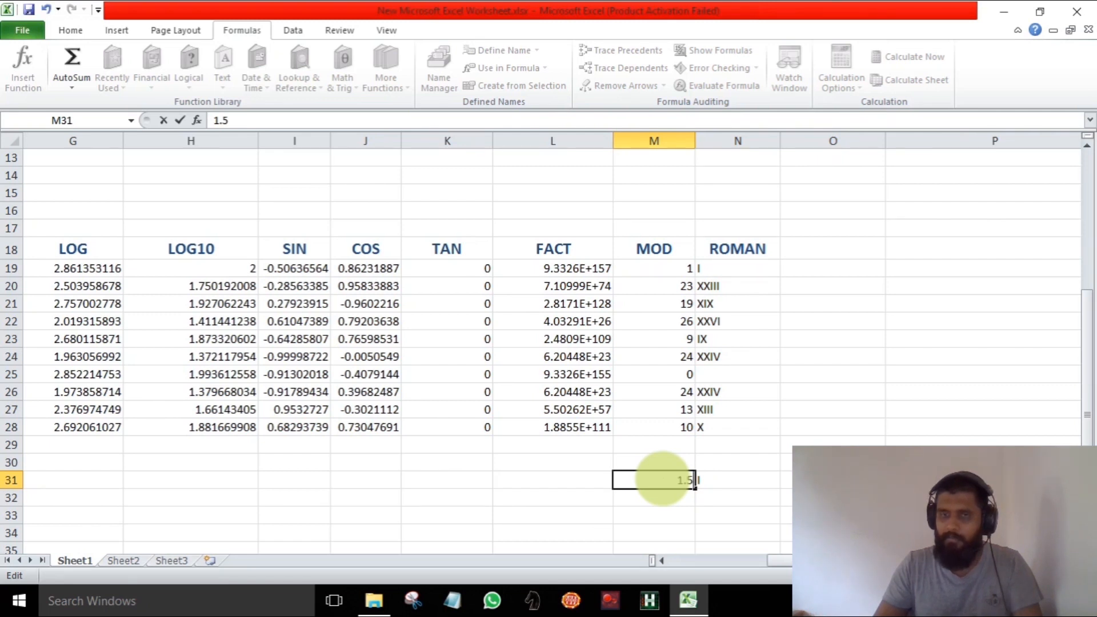
text(5)
key(Return)
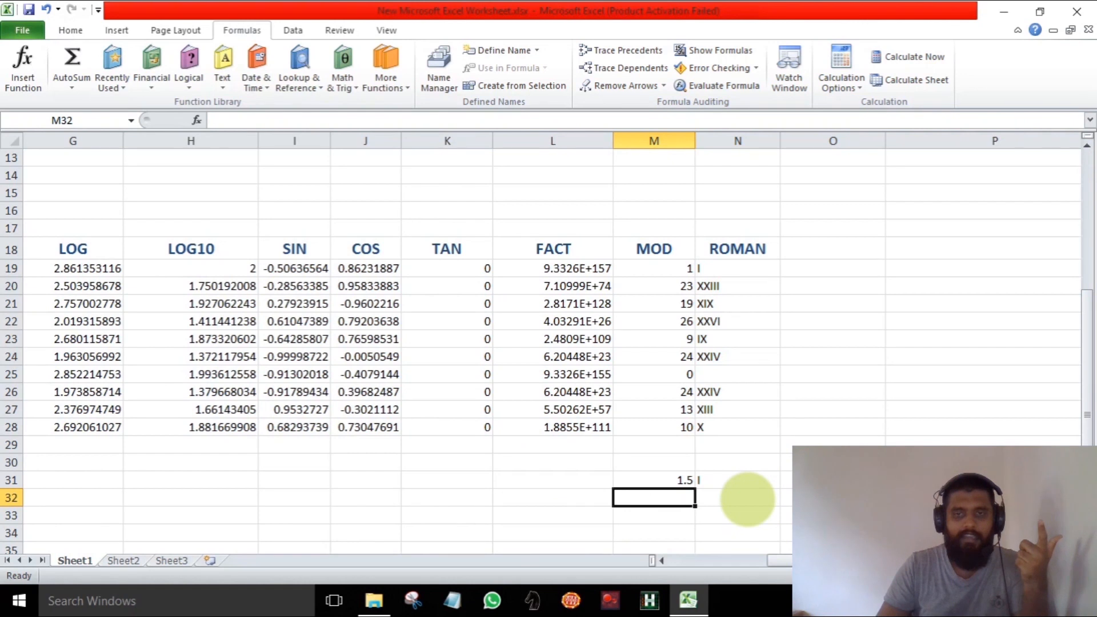
double_click(665, 480)
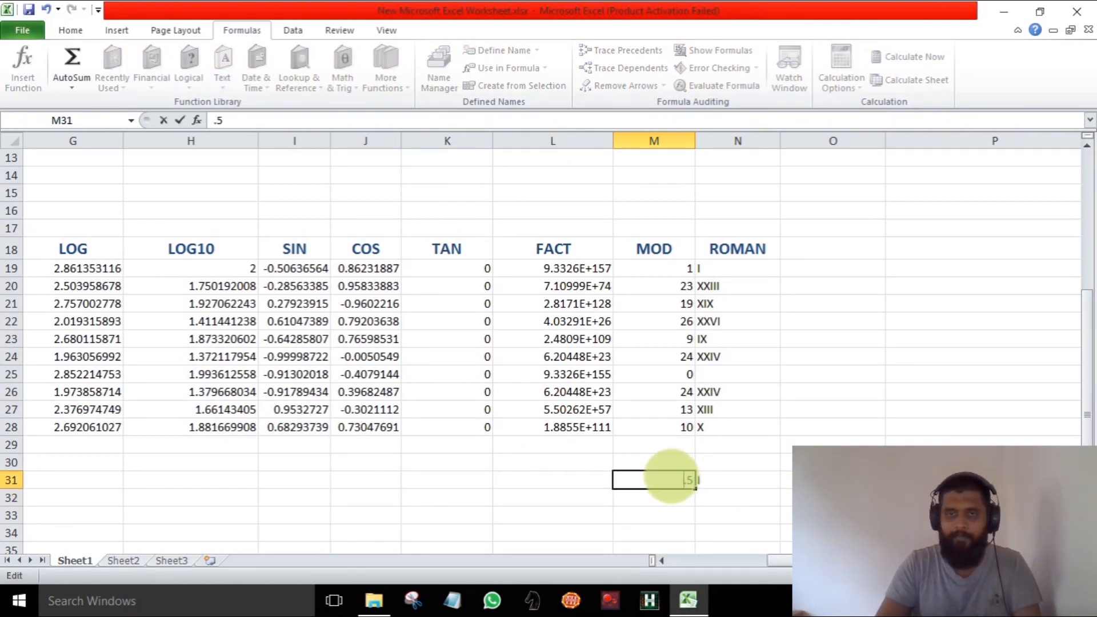
key(Return)
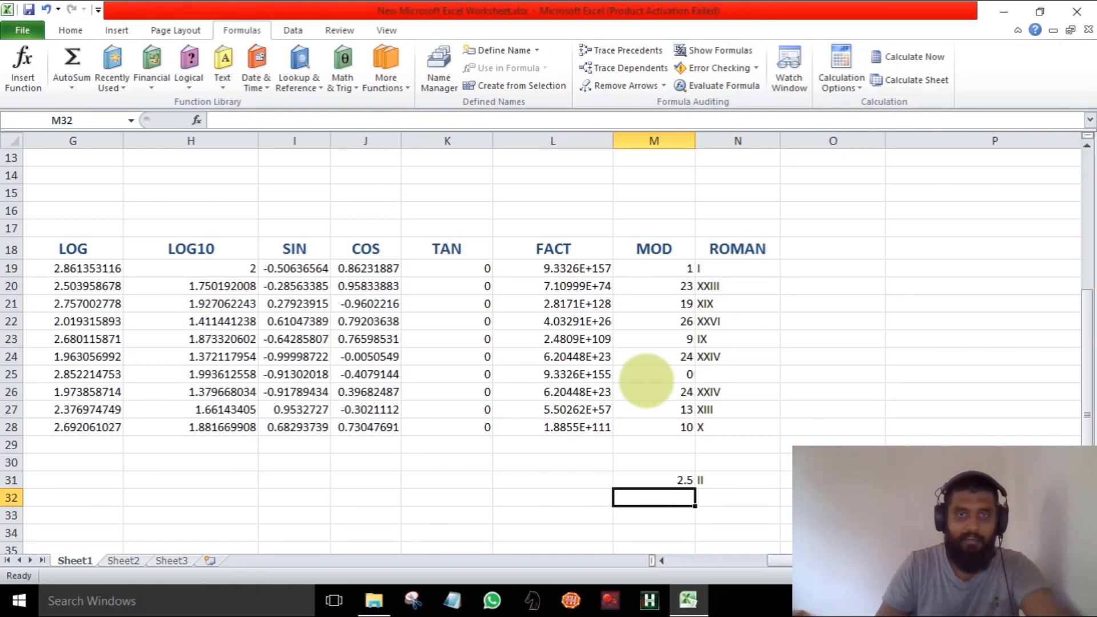
click(719, 559)
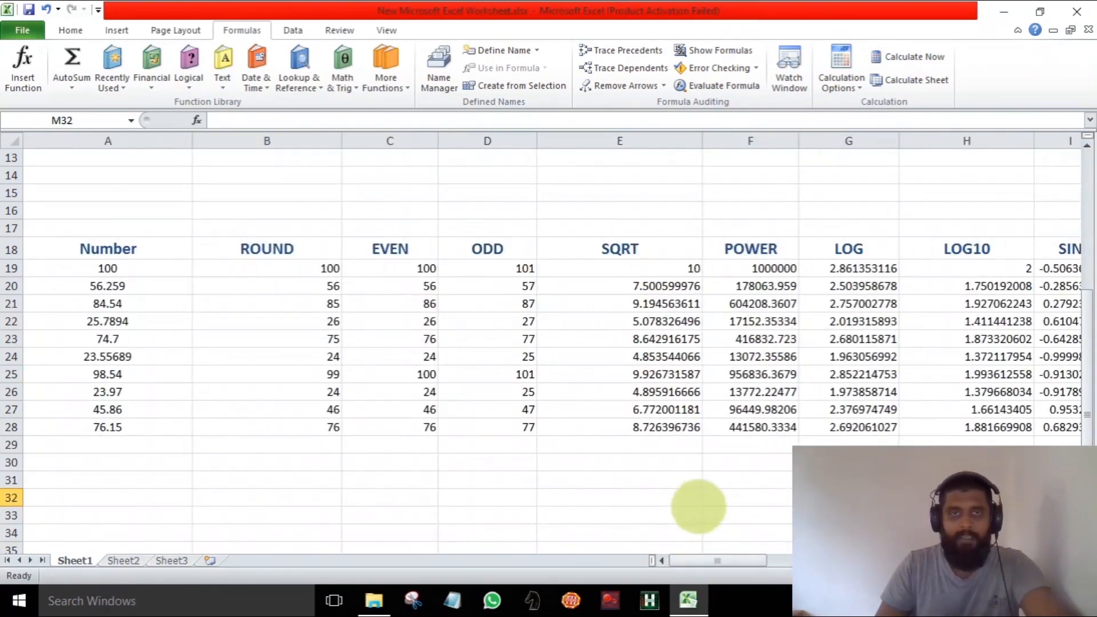
scroll(676, 523, up, 4)
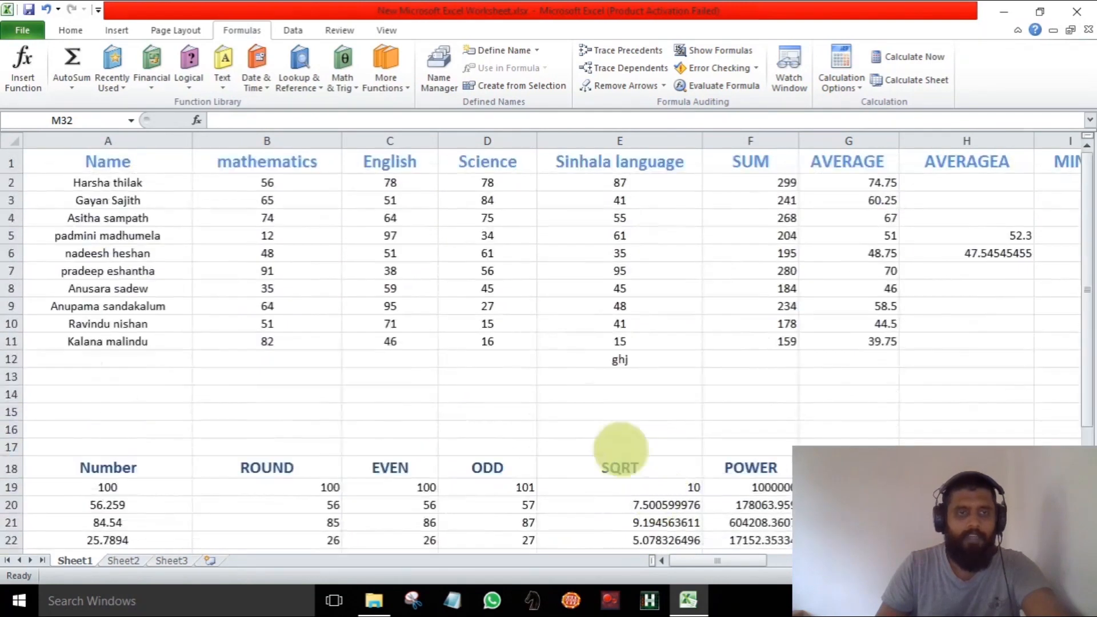
scroll(632, 443, down, 5)
scroll(635, 443, up, 5)
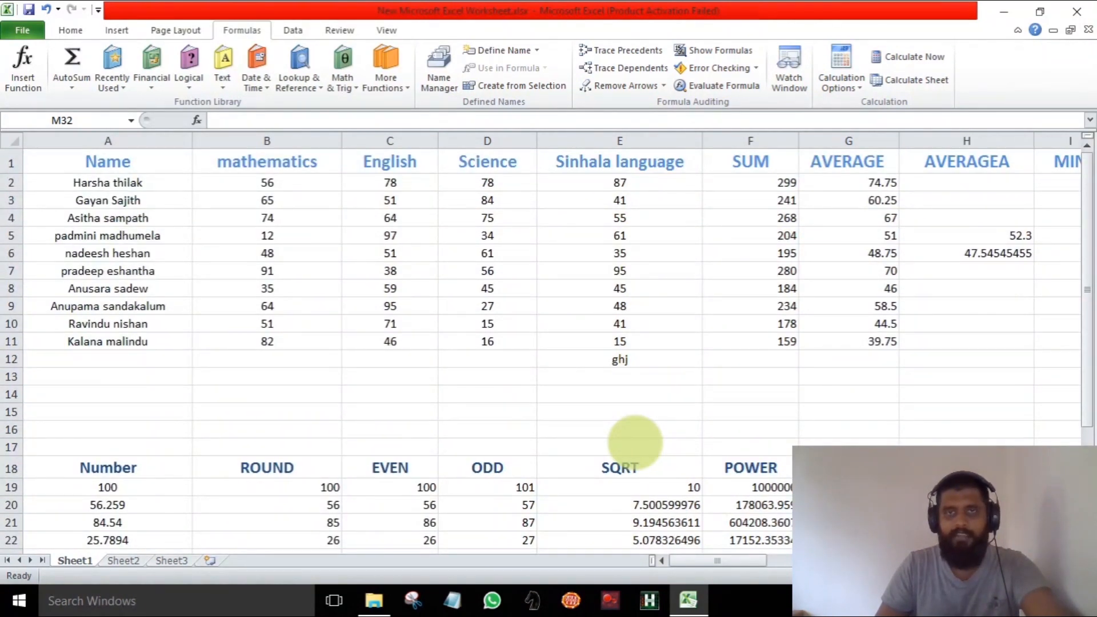